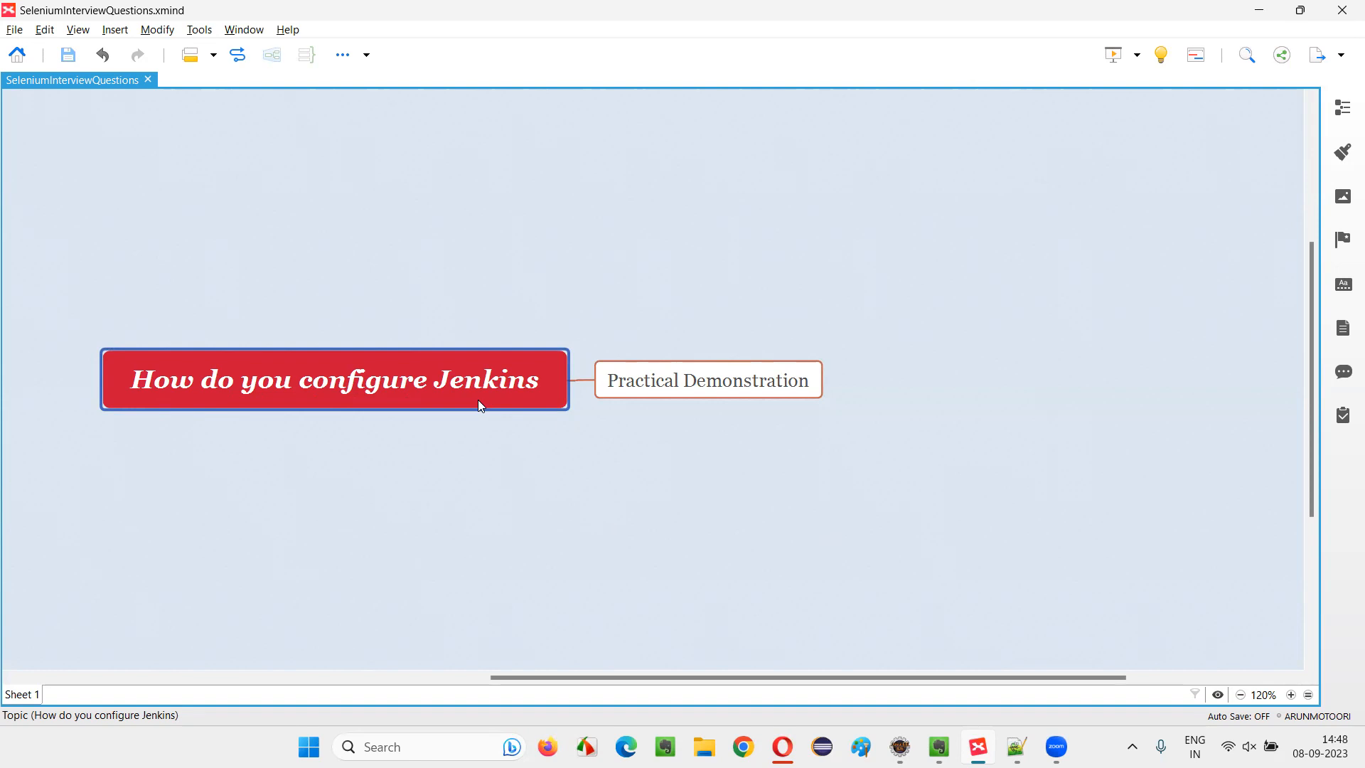
pyautogui.click(769, 374)
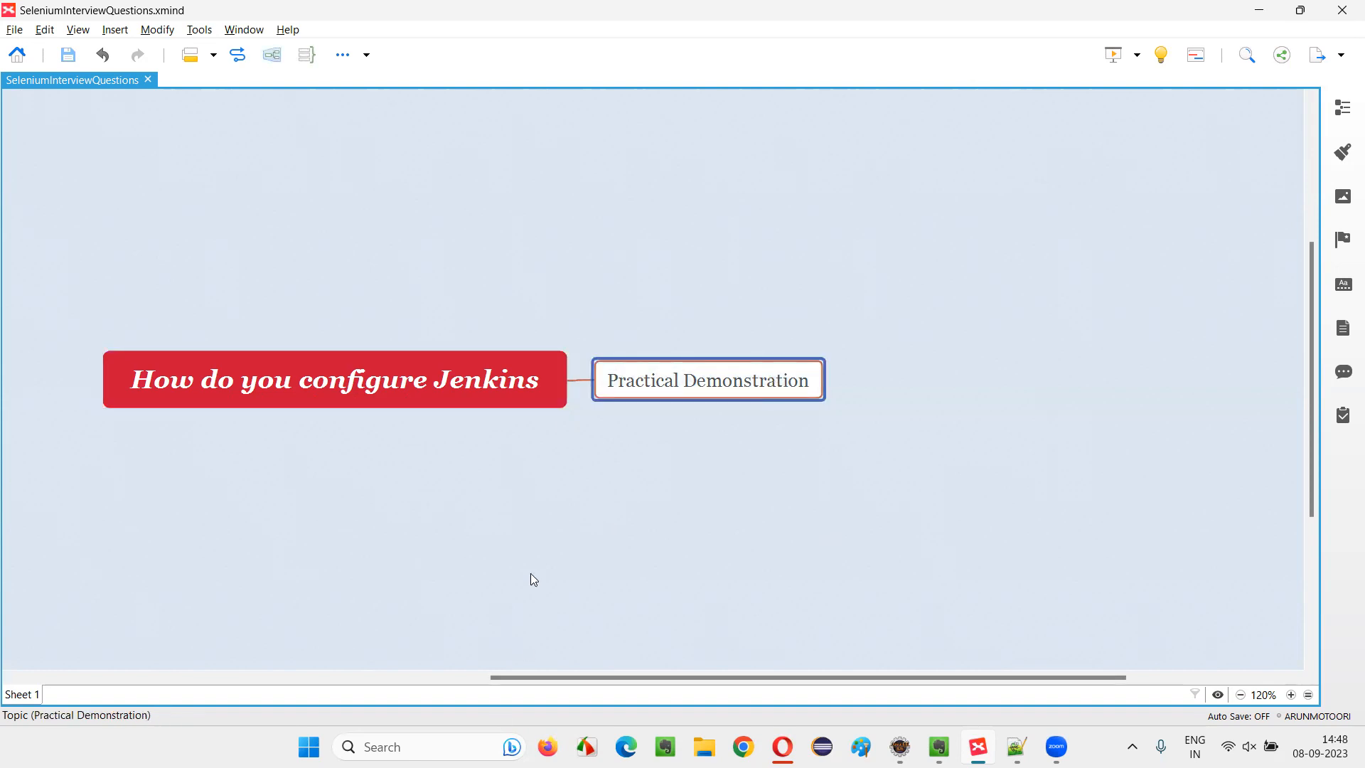
pyautogui.click(457, 396)
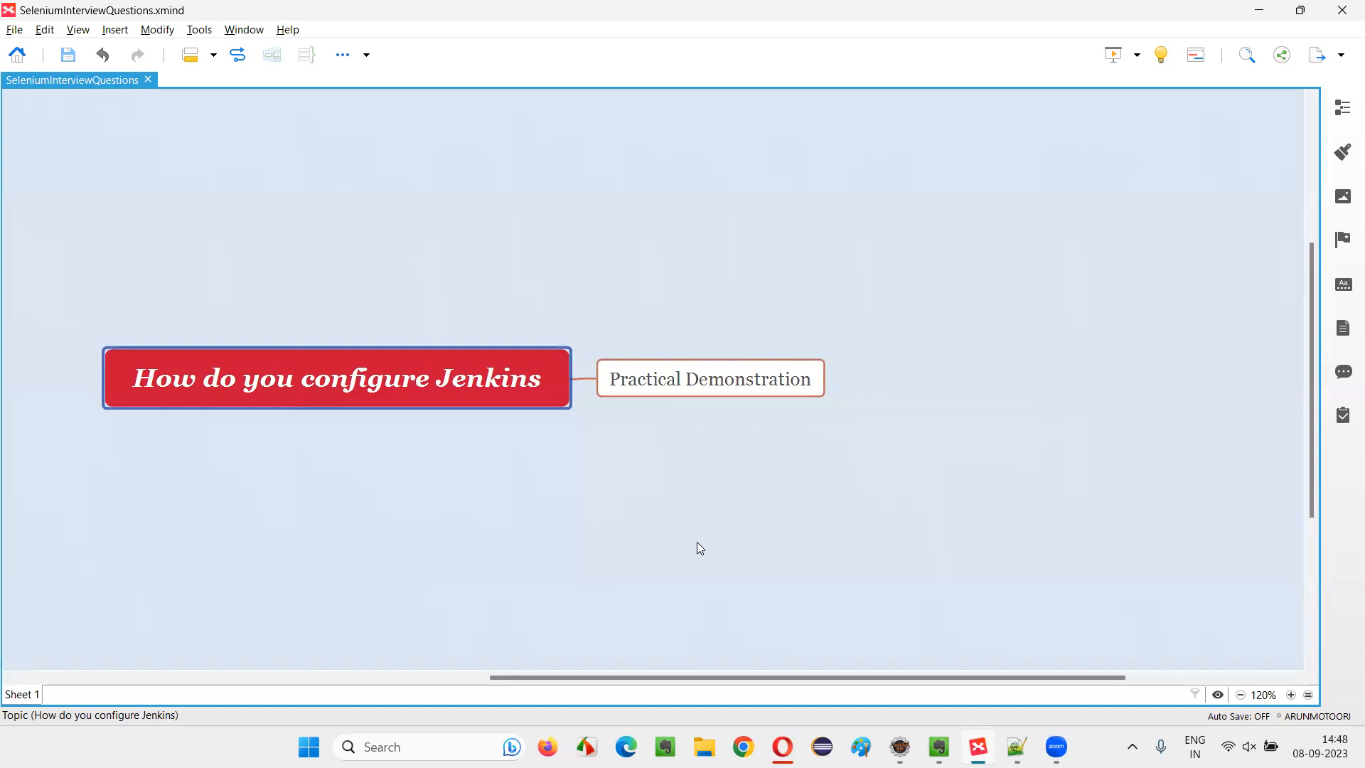
# Switch to Chrome and search the web for "jenkins download"
pyautogui.click(708, 747)
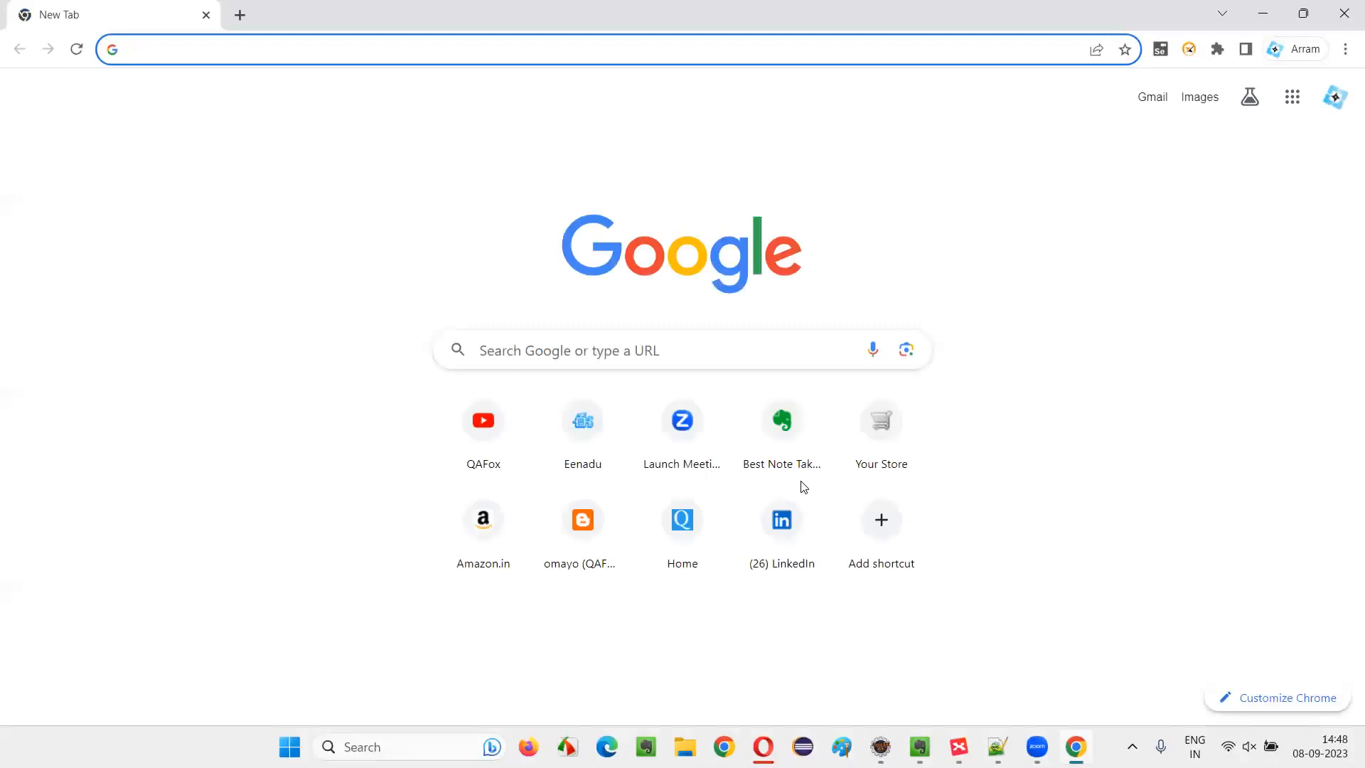
pyautogui.write('jenkins')
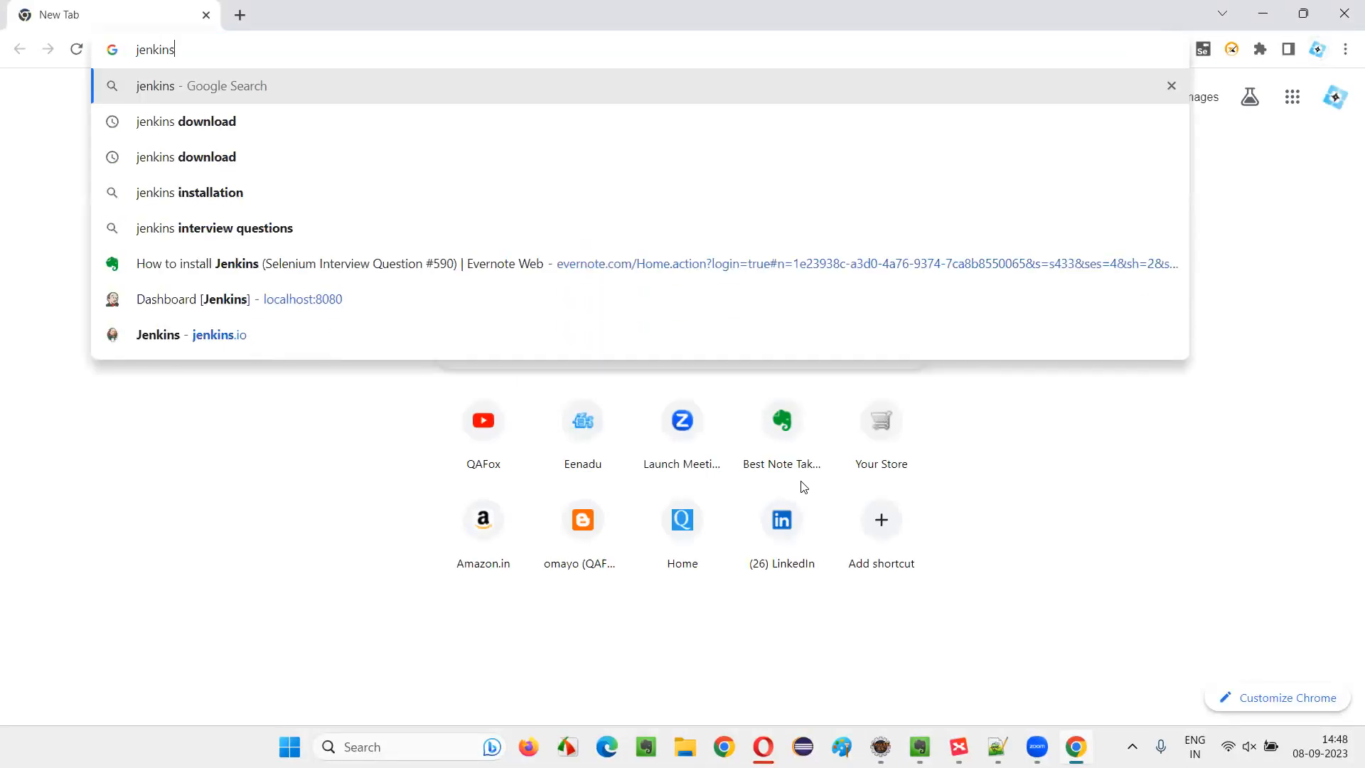
pyautogui.write(' d')
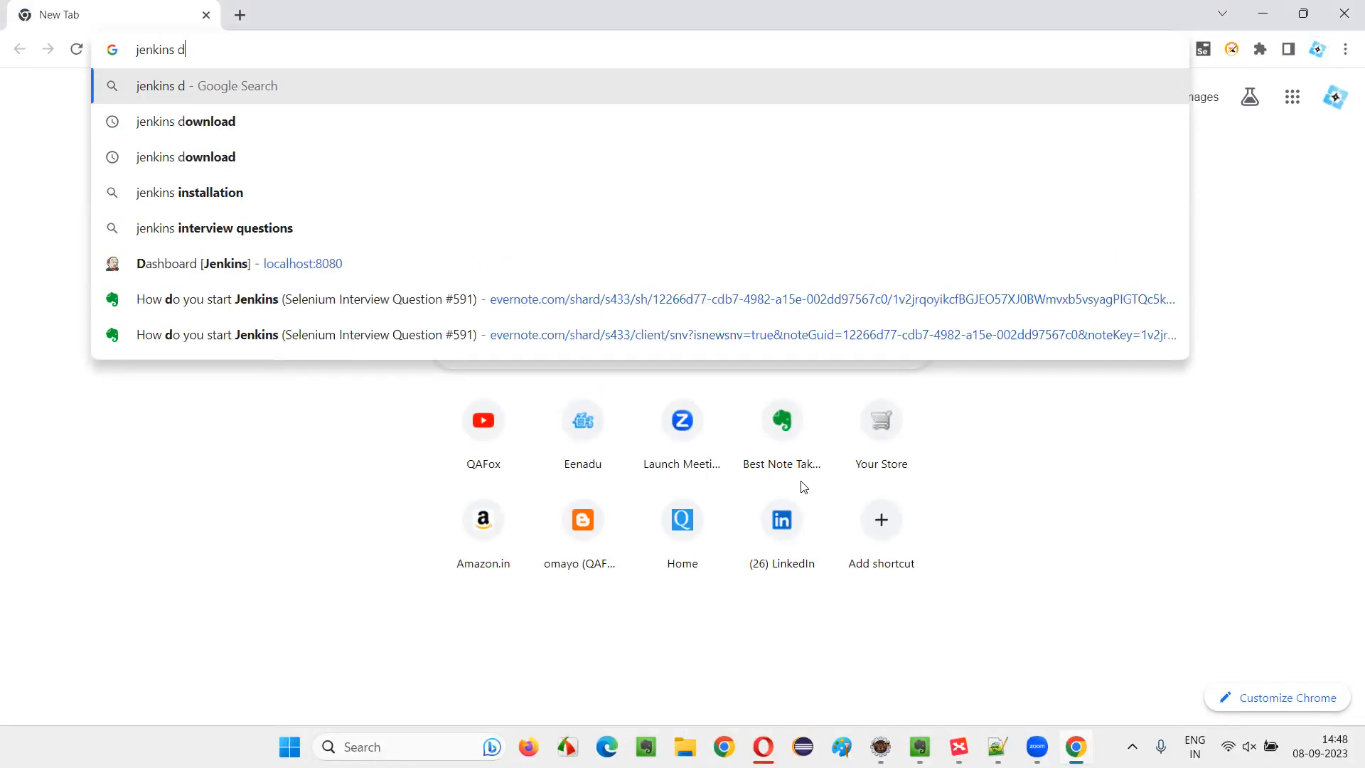
pyautogui.write('ownload')
pyautogui.press('Return')
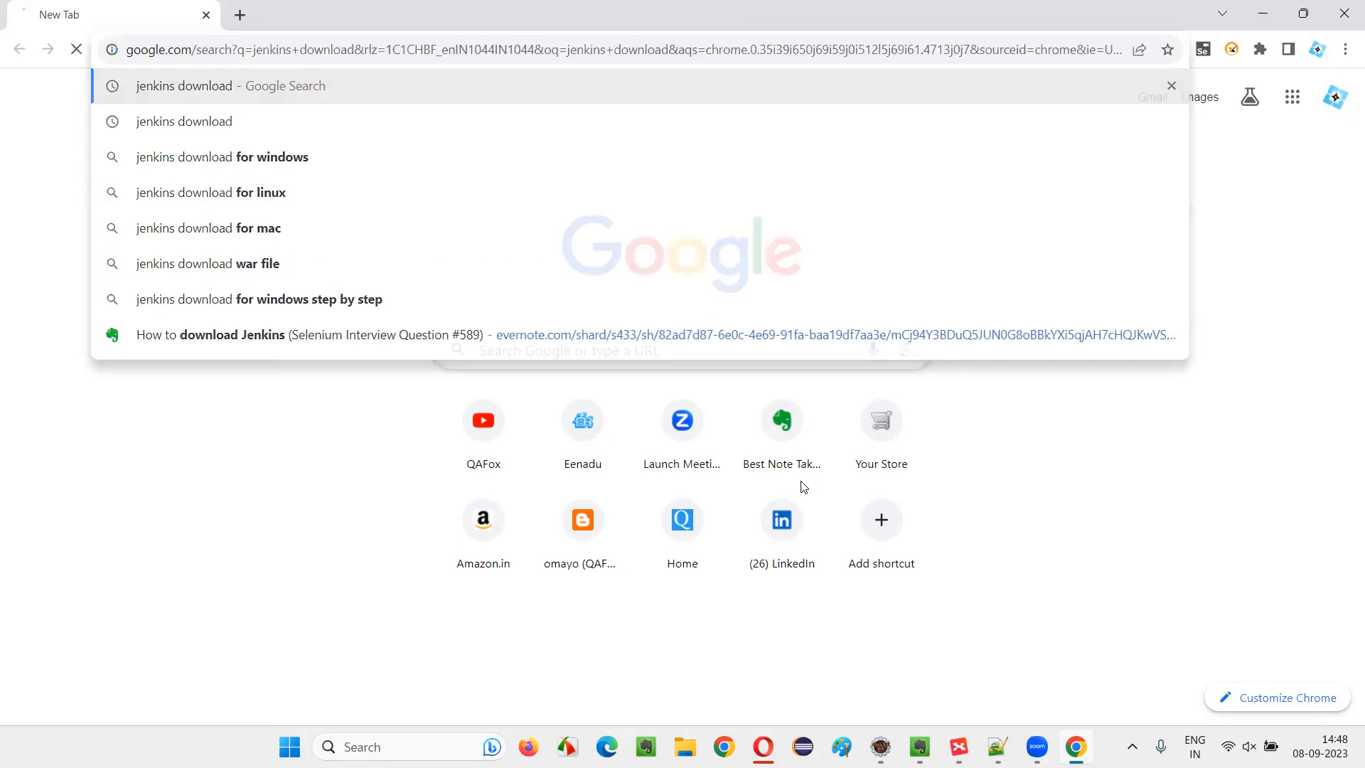
# Open the Jenkins download and deployment page and look at the Jenkins 2.414.1 LTS packages, including the Generic Java package (.war)
pyautogui.scroll(-7, 337, 506)
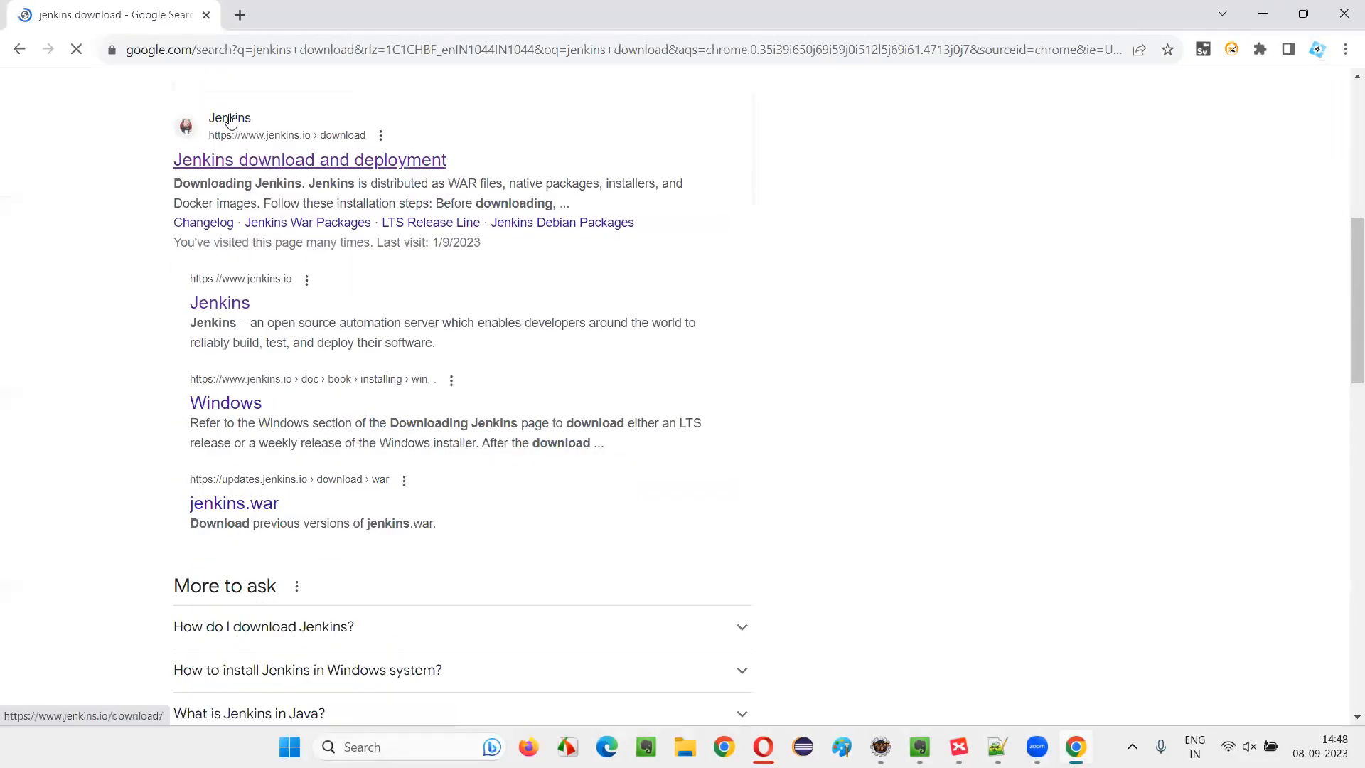
pyautogui.click(353, 159)
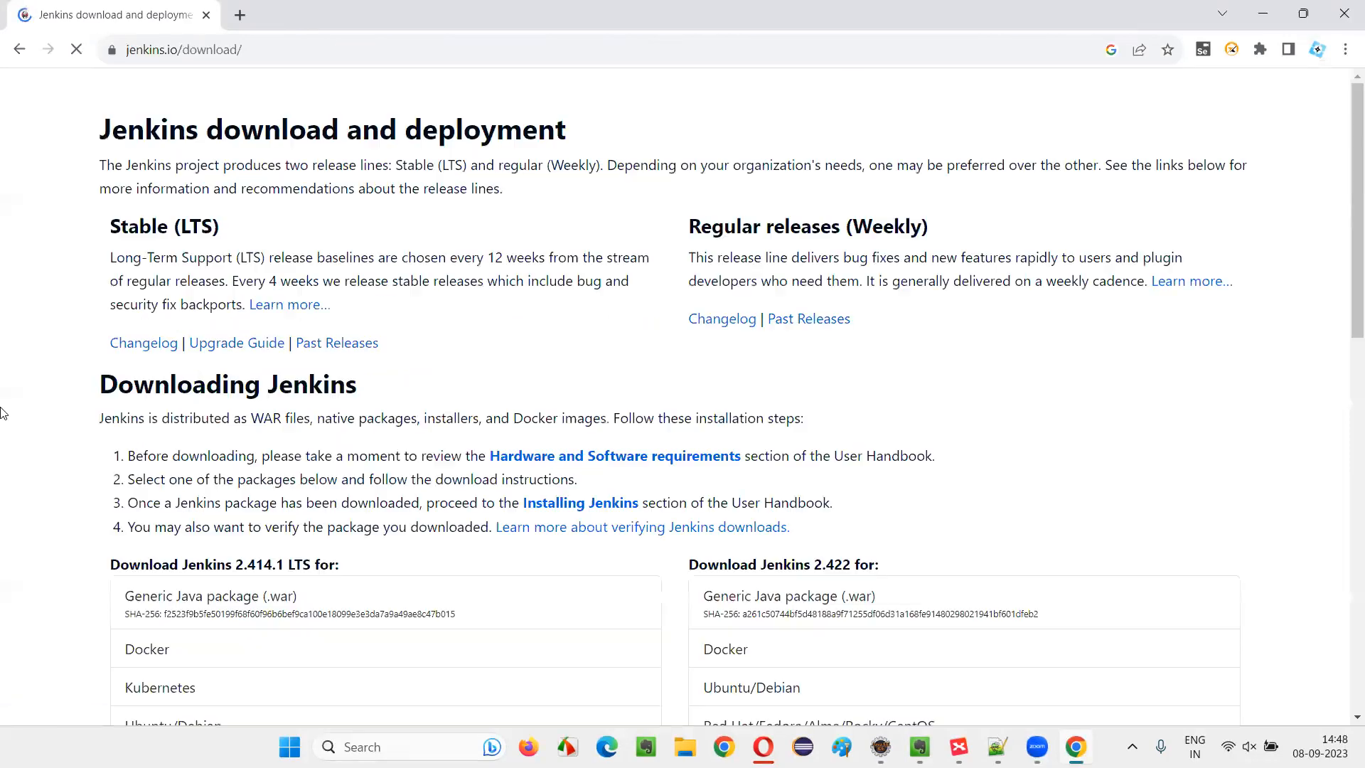
pyautogui.scroll(-3, 391, 327)
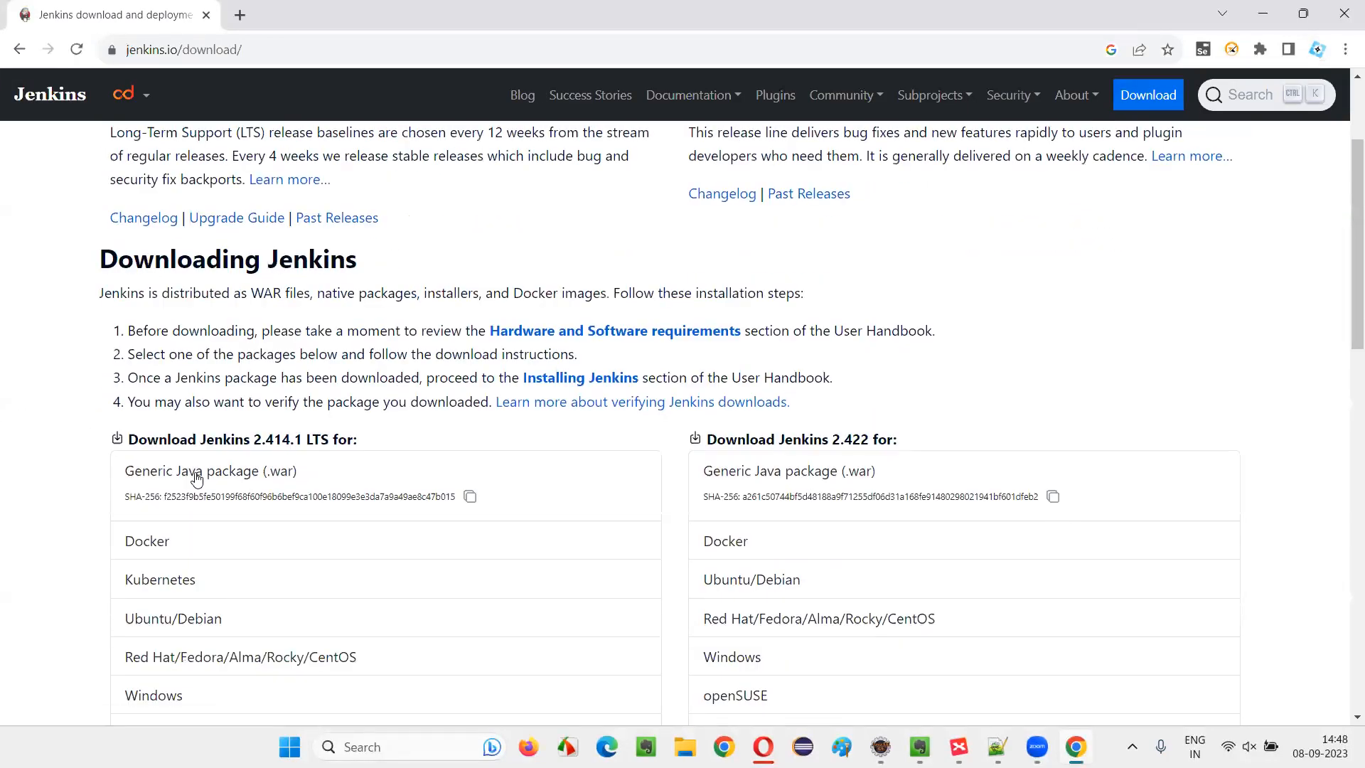
pyautogui.moveTo(291, 439); pyautogui.dragTo(409, 436)
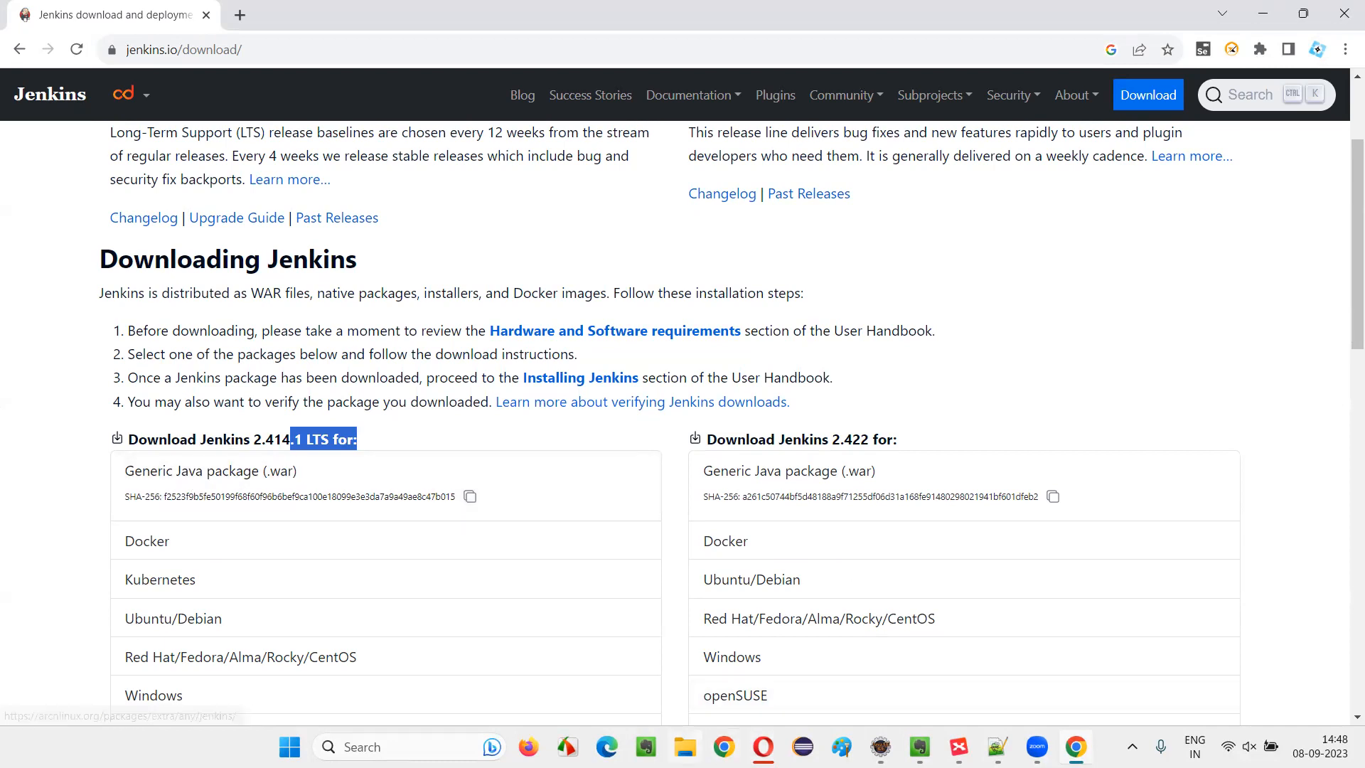
# Open the Downloads folder in File Explorer and locate jenkins.war, comparing it with the packages on the Jenkins download page
pyautogui.press('super+e')
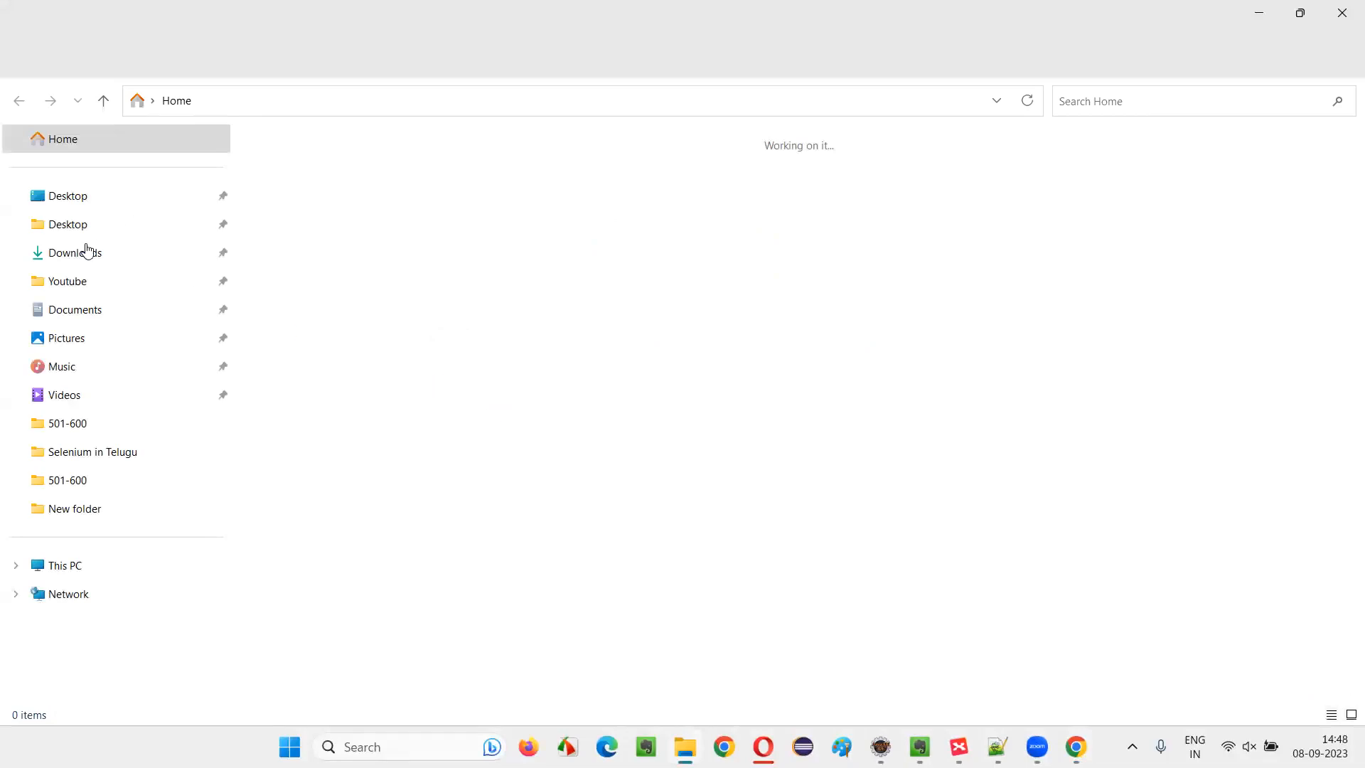
pyautogui.click(92, 254)
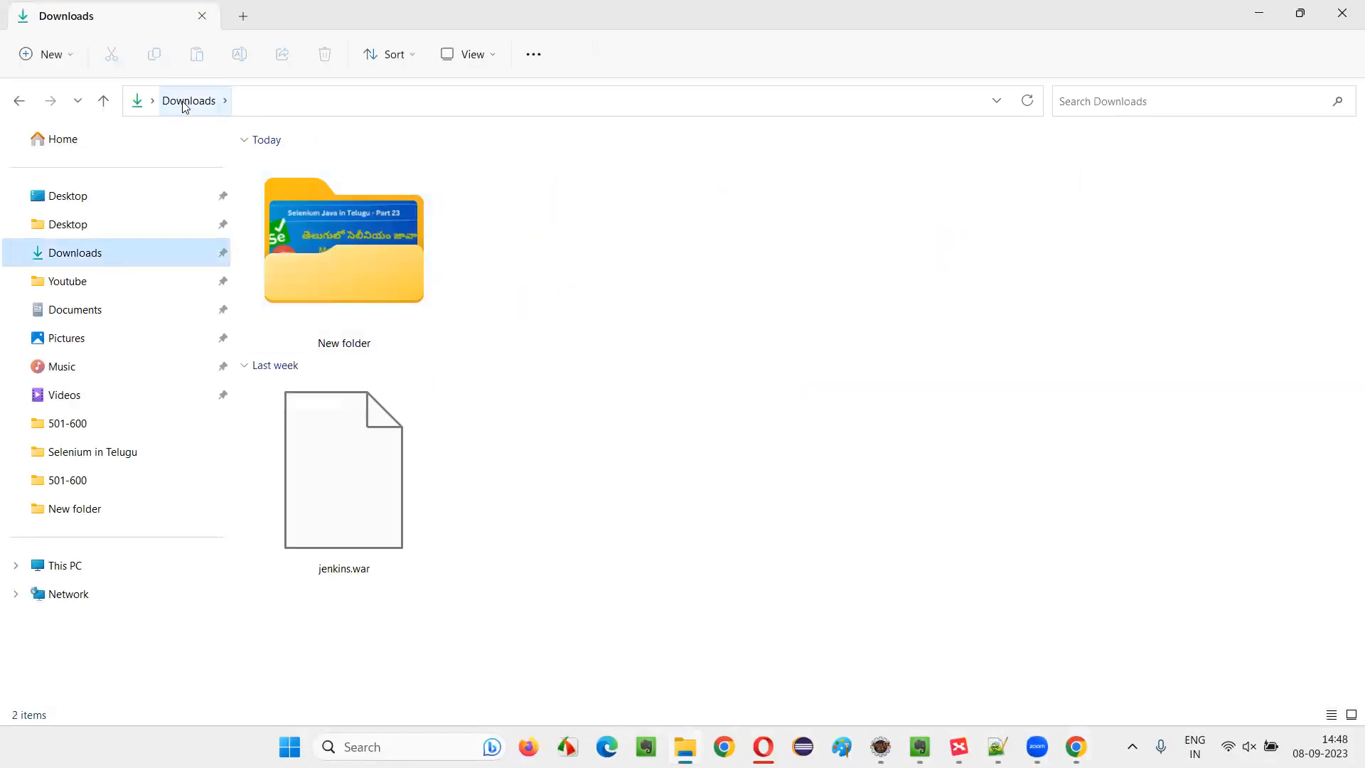
pyautogui.click(384, 522)
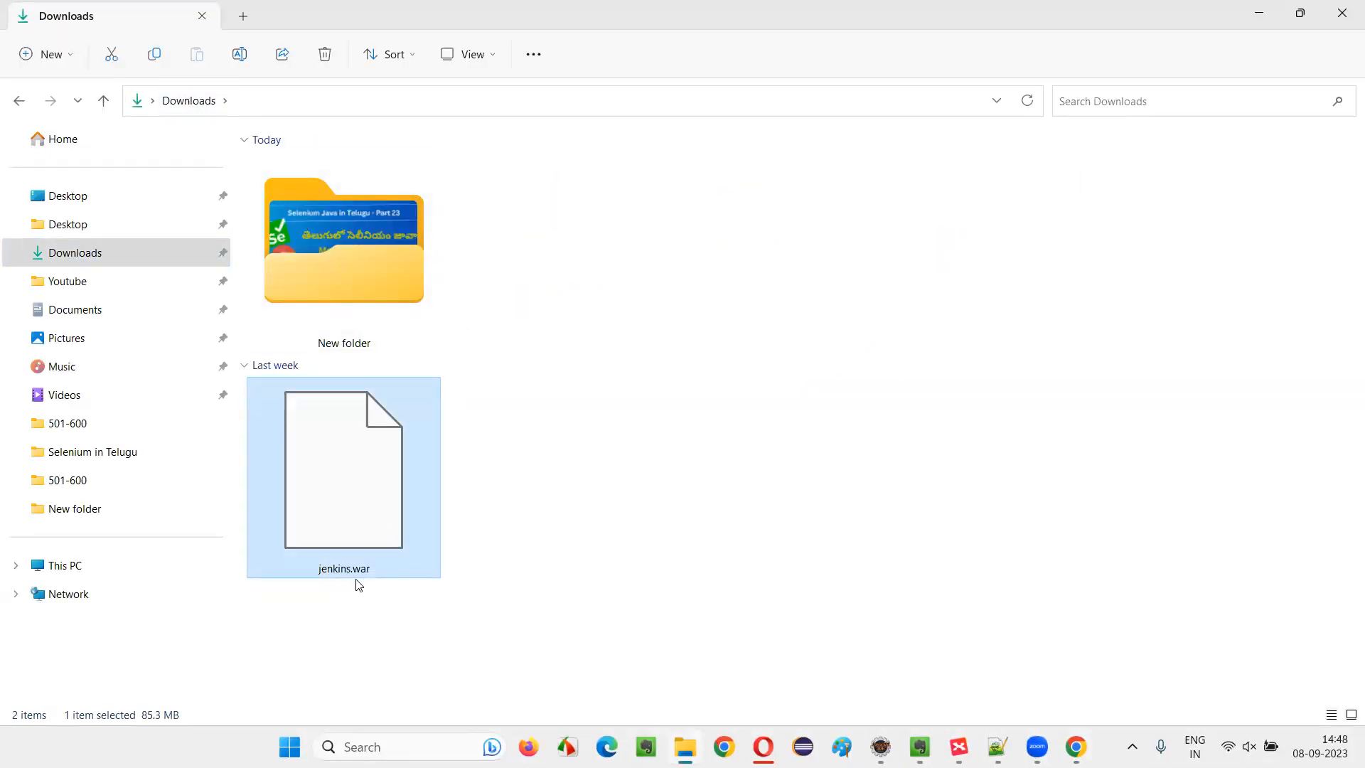
pyautogui.click(773, 513)
pyautogui.hotkey('alt', 'Tab')
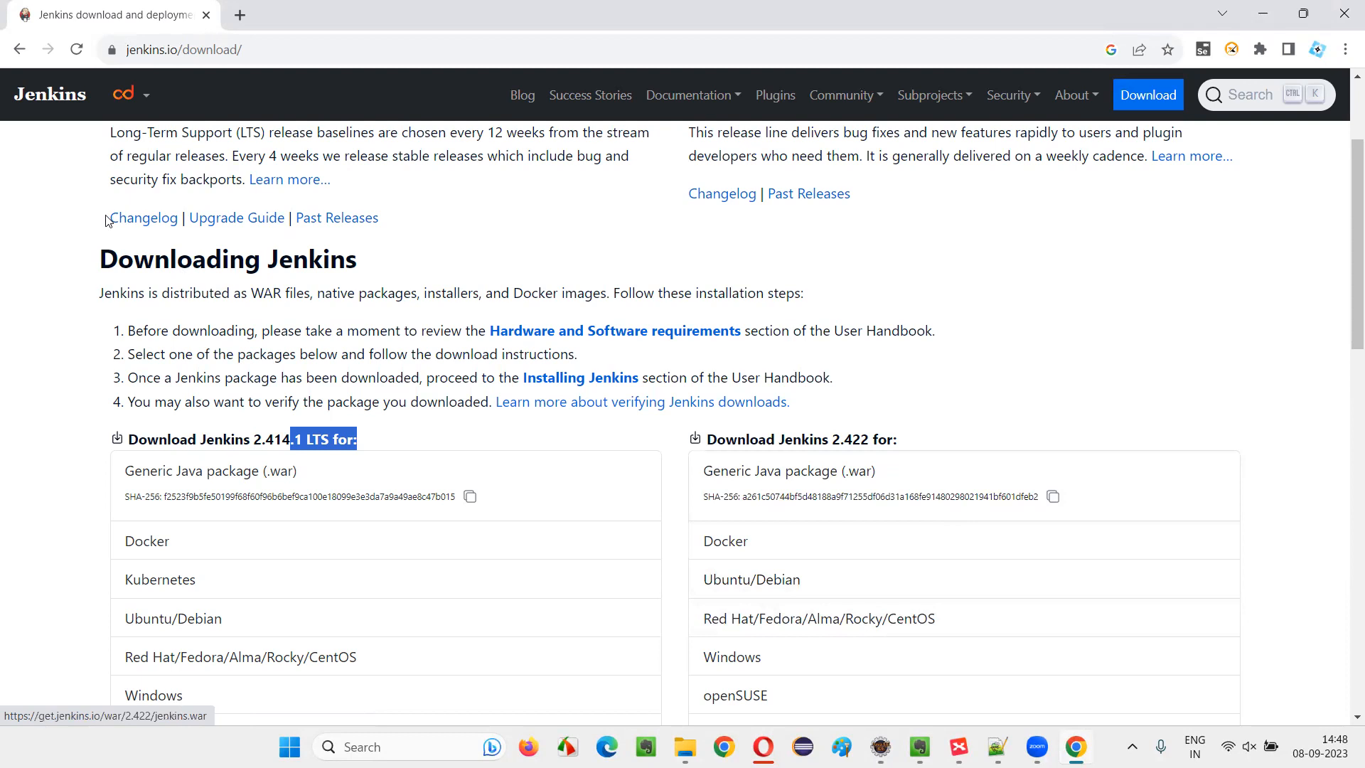
pyautogui.hotkey('alt', 'Tab')
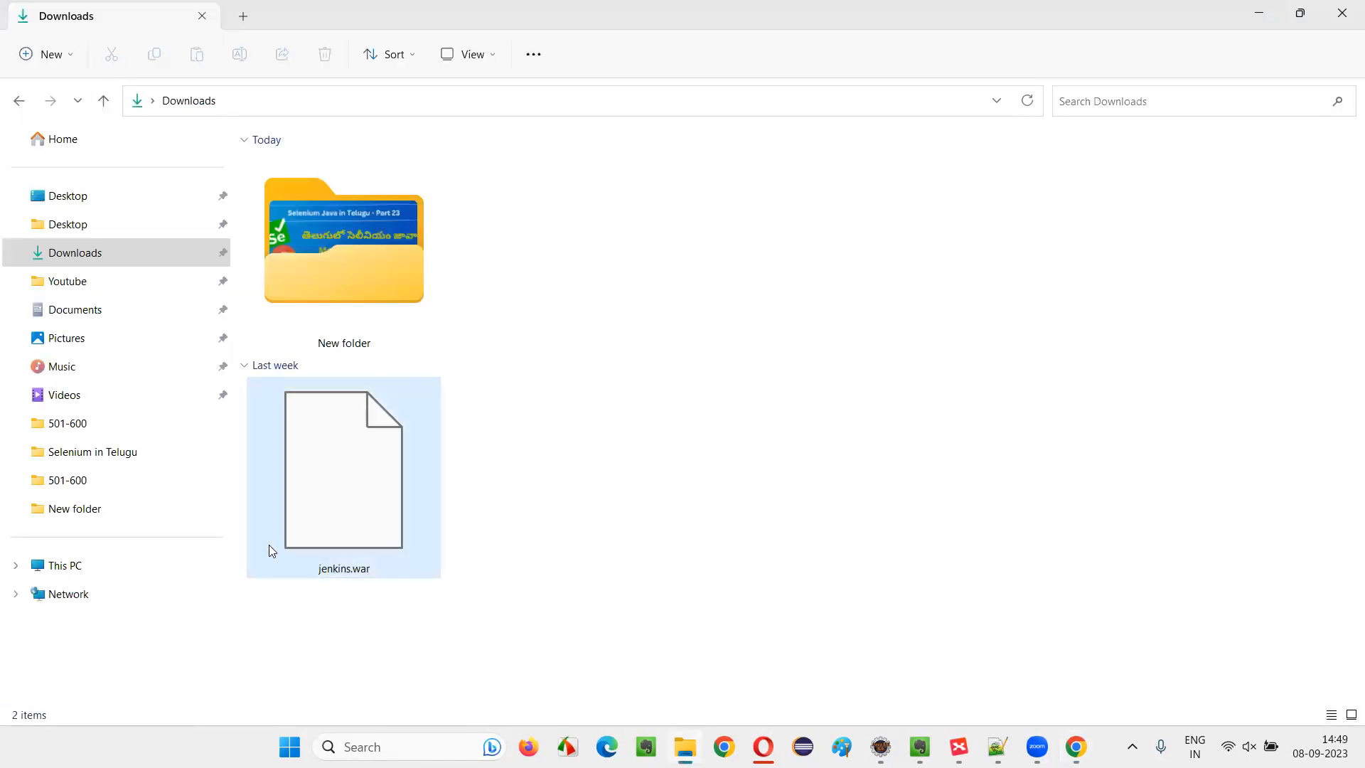
# Open a Command Prompt (cmd) directly in the Downloads folder that holds jenkins.war
pyautogui.click(254, 101)
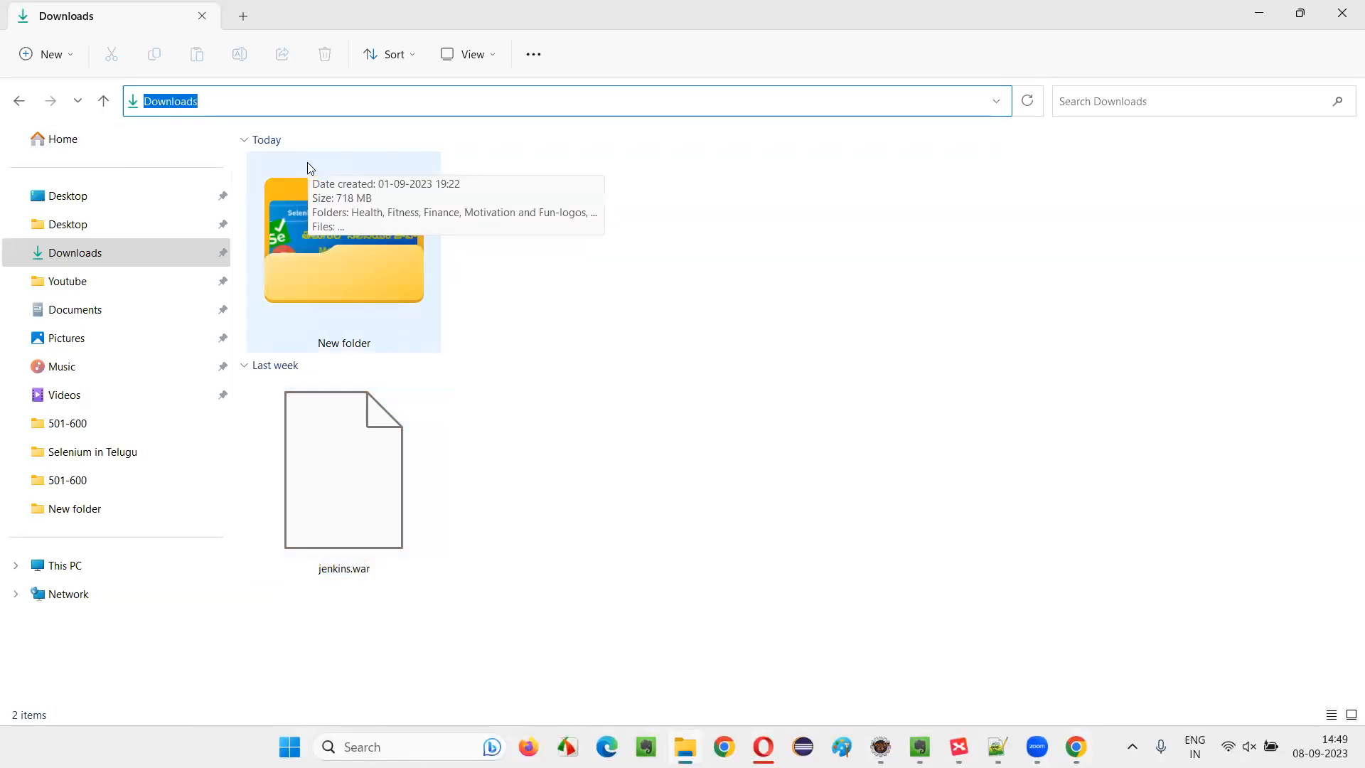
pyautogui.write('cmd')
pyautogui.press('Down')
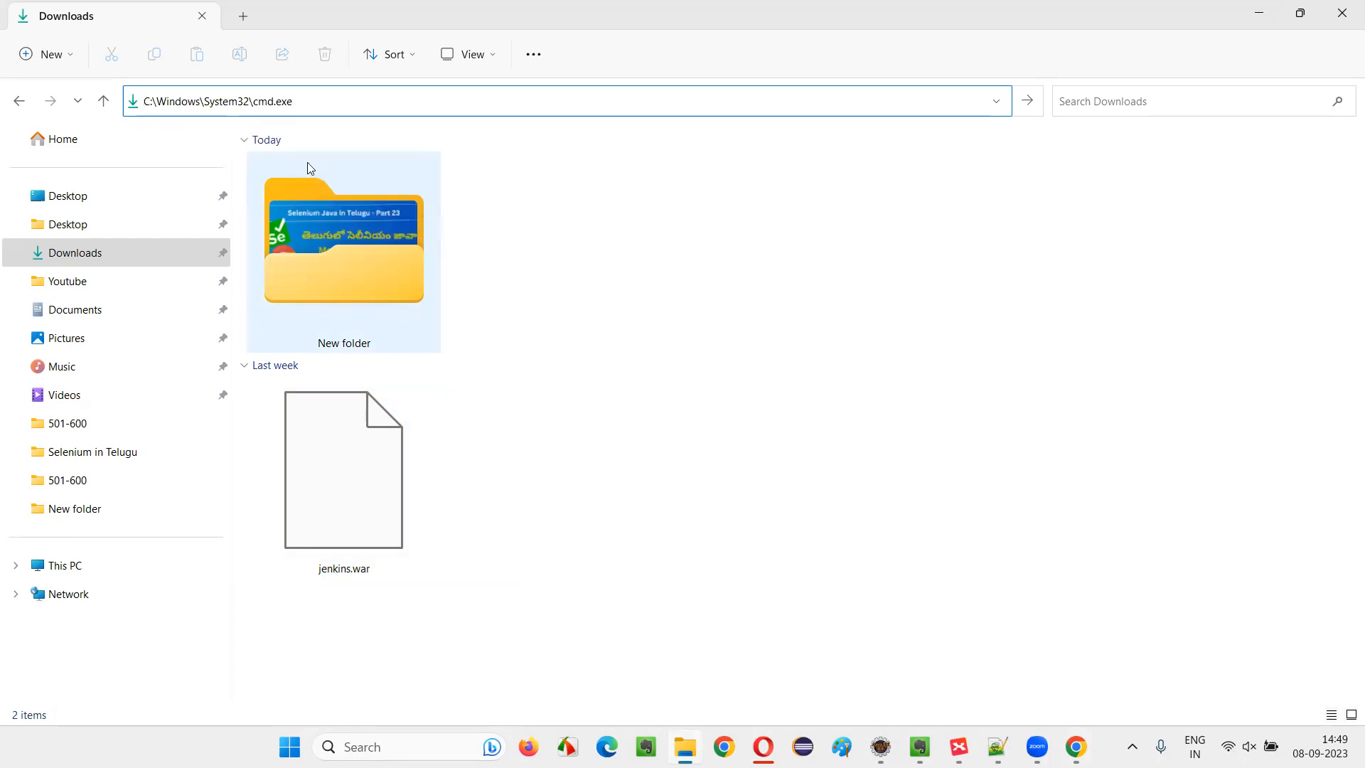
pyautogui.press('Return')
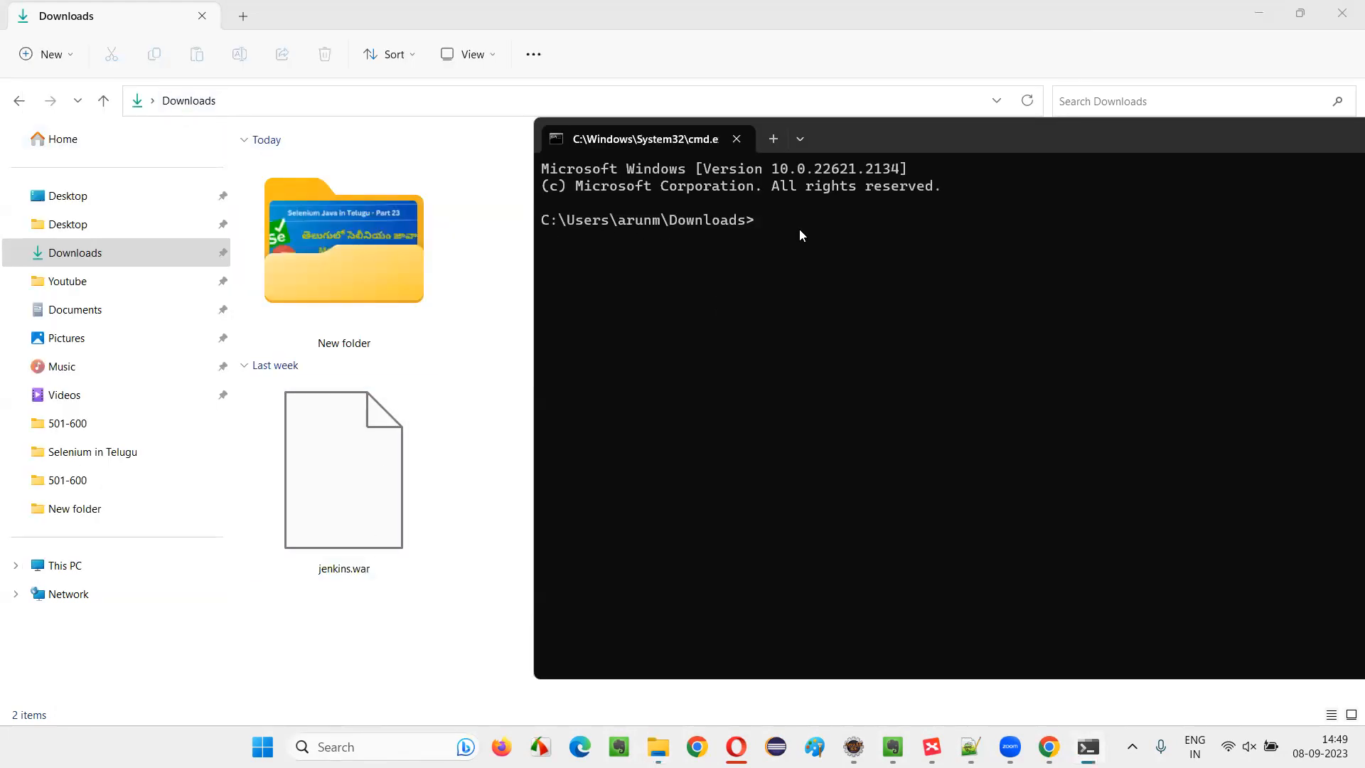
# Enter the command java -jar jenkins.war at the Downloads prompt without running it
pyautogui.write('java -jar jenkins.war')
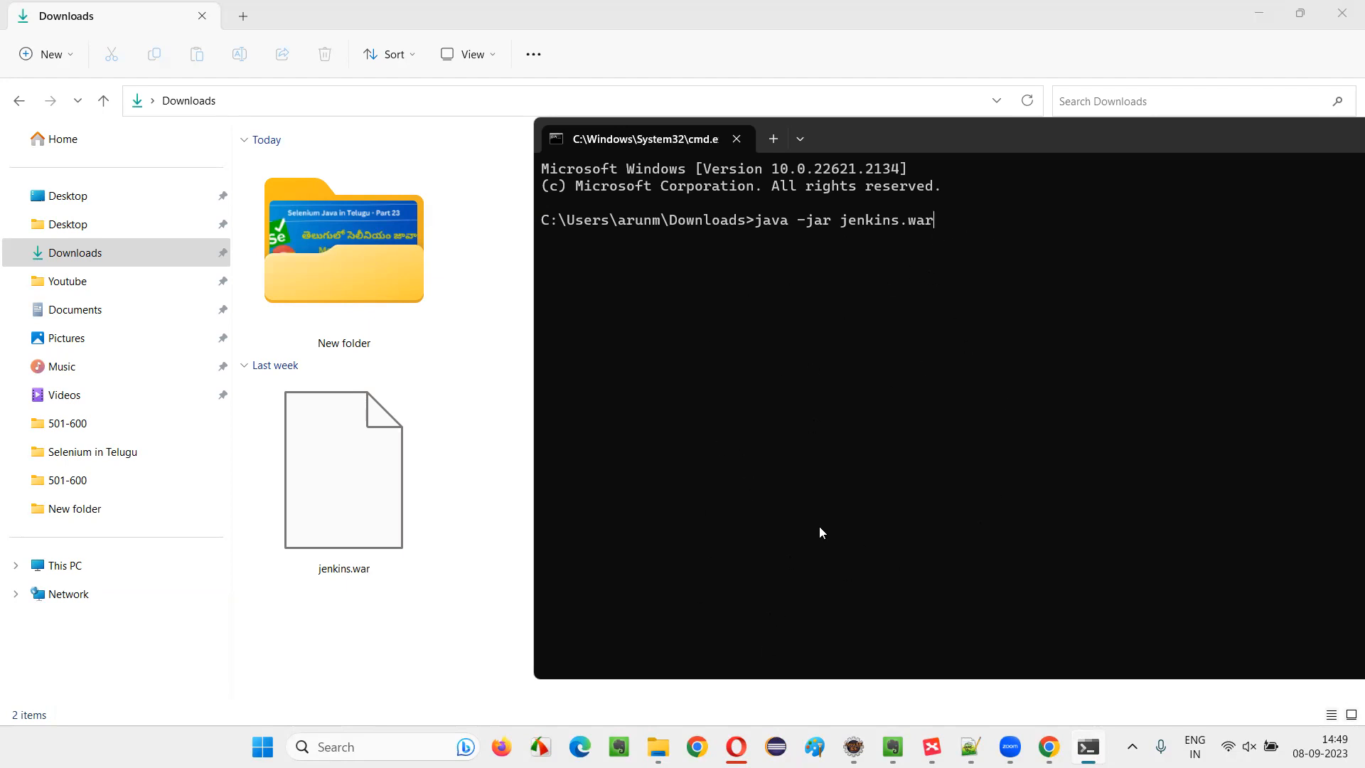
# Switch to Chrome and load localhost:8080 to check whether Jenkins responds before it is started
pyautogui.click(1044, 746)
pyautogui.click(224, 51)
pyautogui.write('loca')
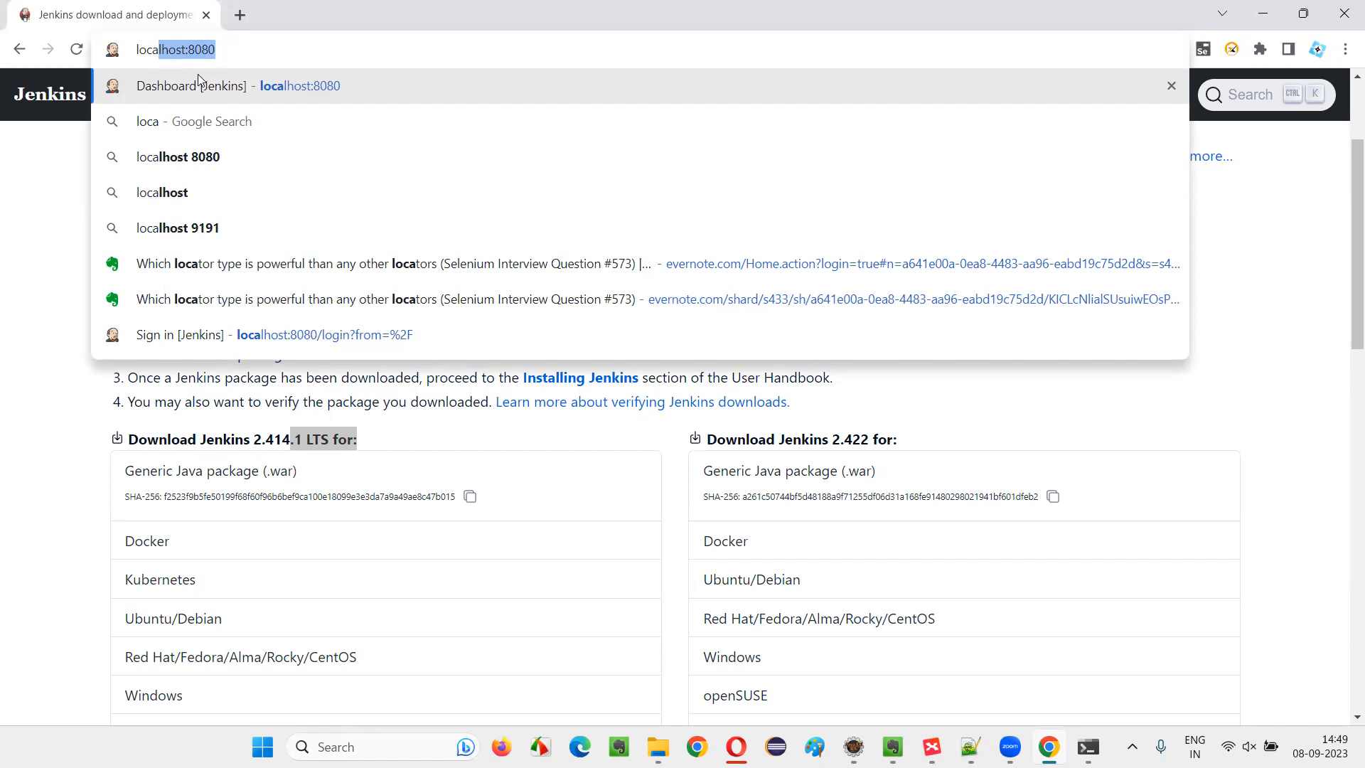
pyautogui.click(249, 46)
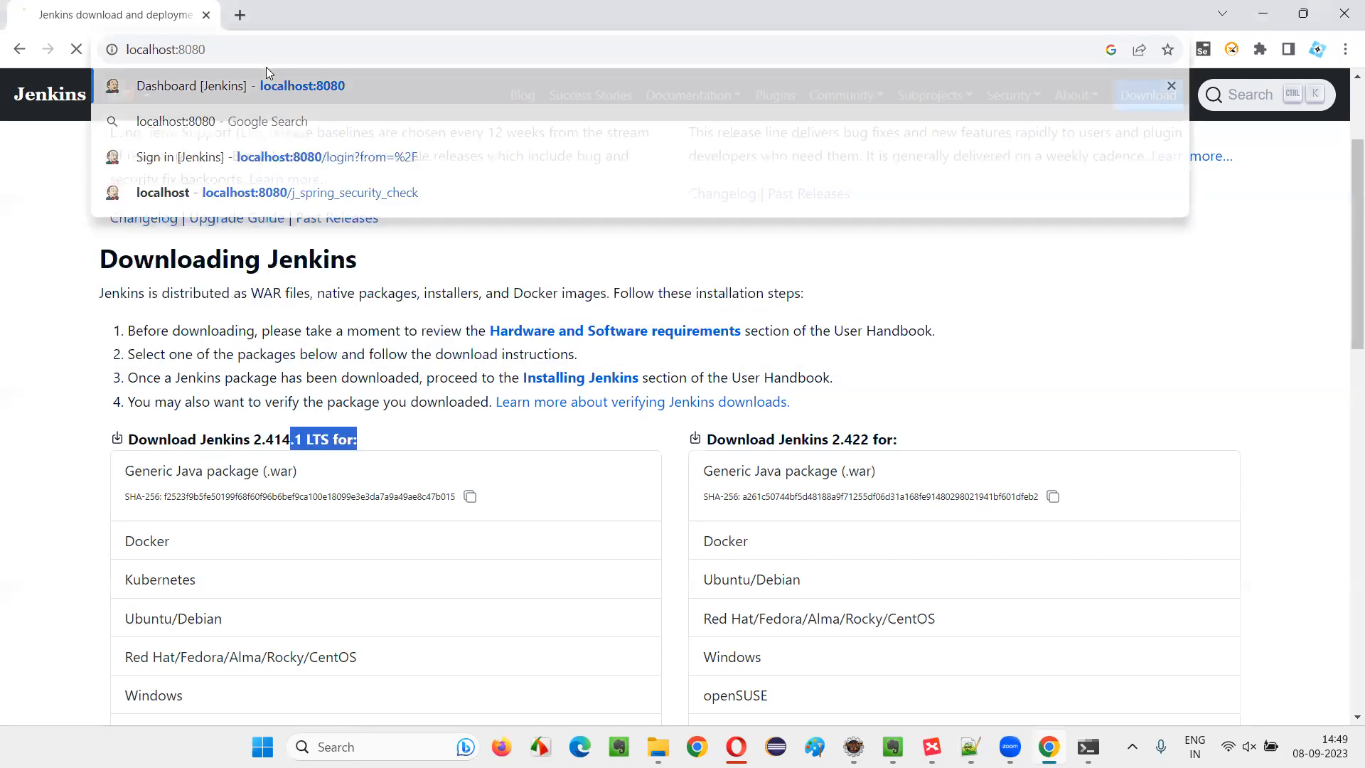
pyautogui.press('Return')
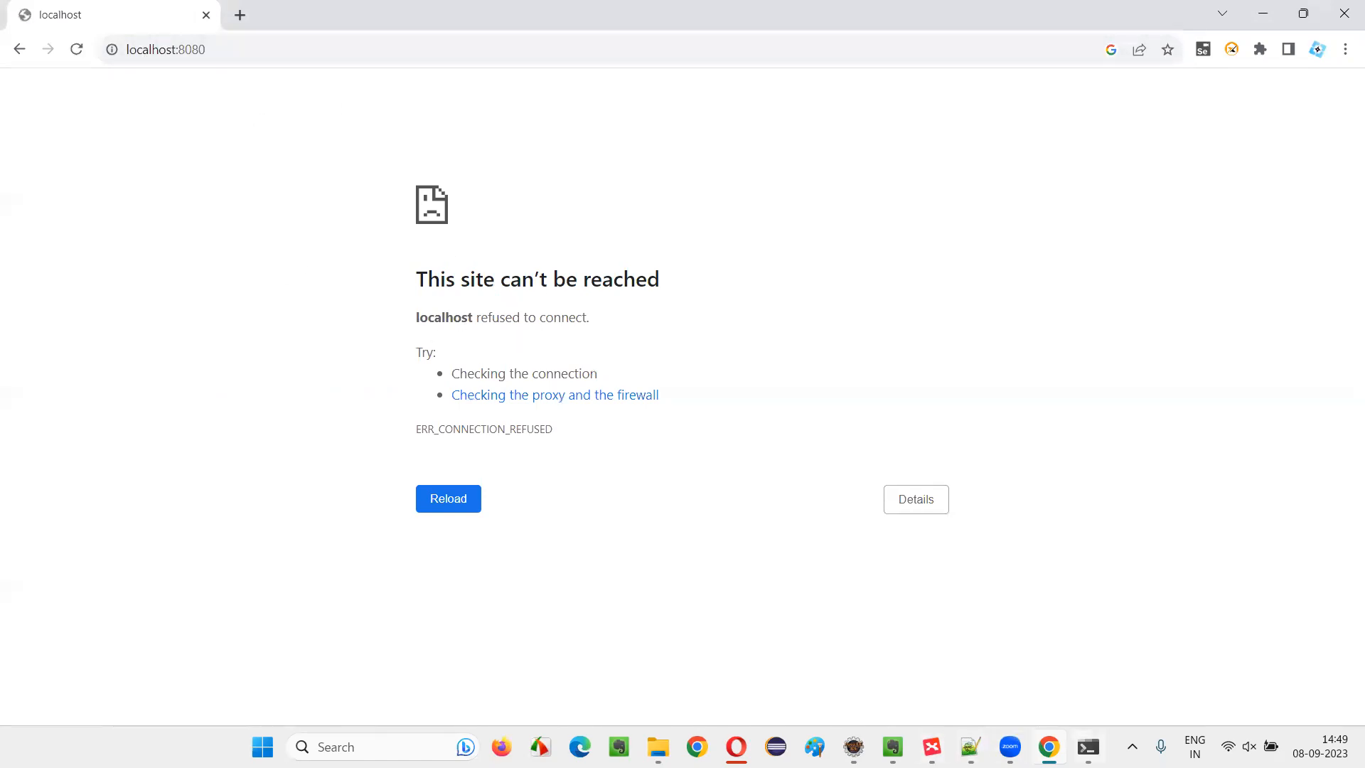
# Return to the Command Prompt, run the entered java -jar jenkins.war command and move the window fully into view
pyautogui.click(1088, 747)
pyautogui.click(30, 276)
pyautogui.press('F5')
pyautogui.click(1088, 747)
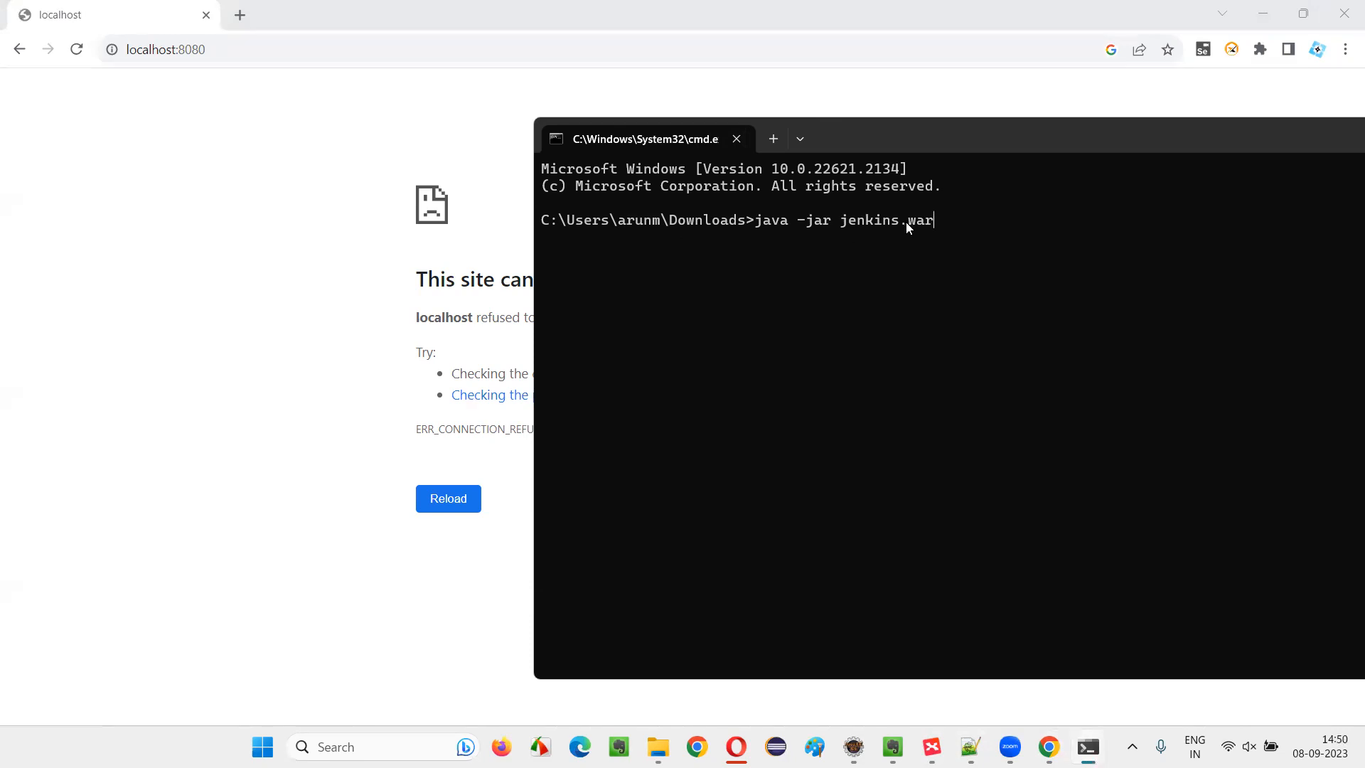
pyautogui.press('Return')
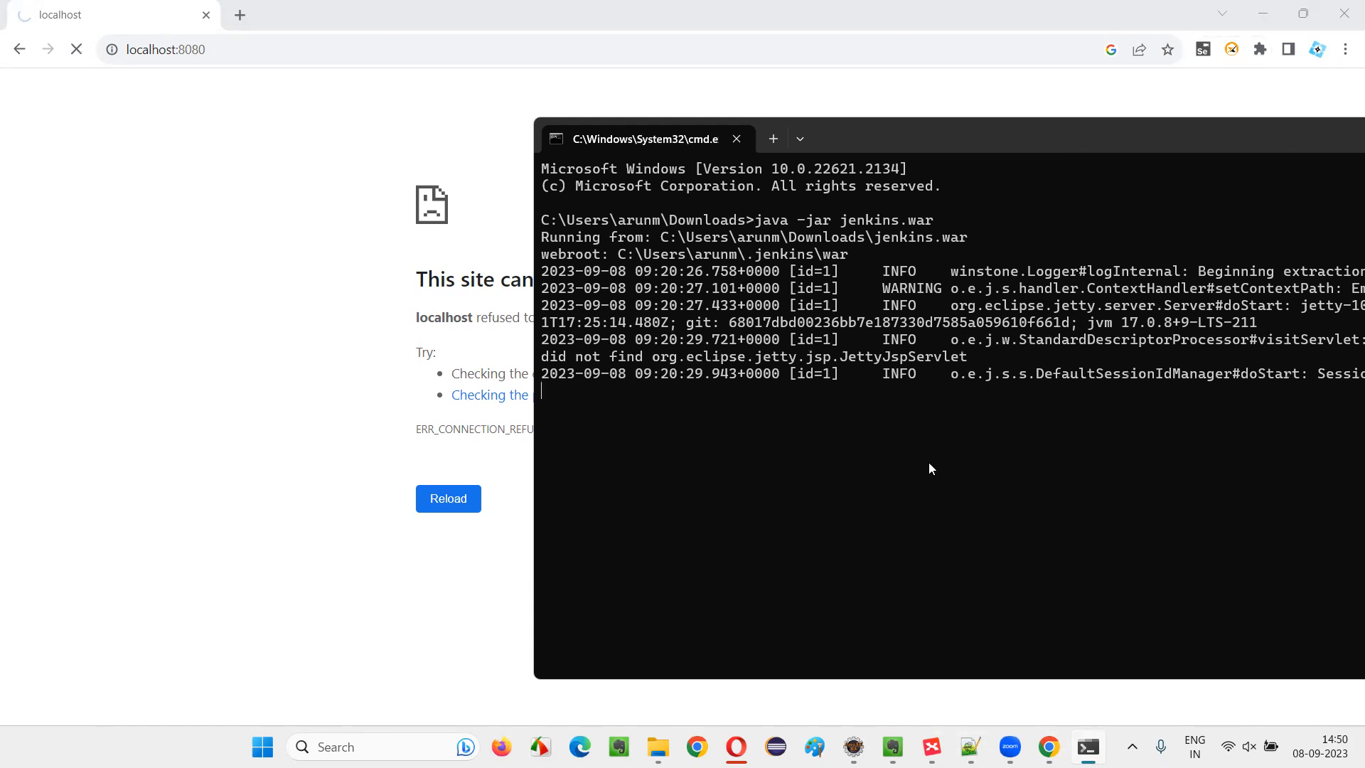
pyautogui.moveTo(990, 125); pyautogui.dragTo(639, 23)
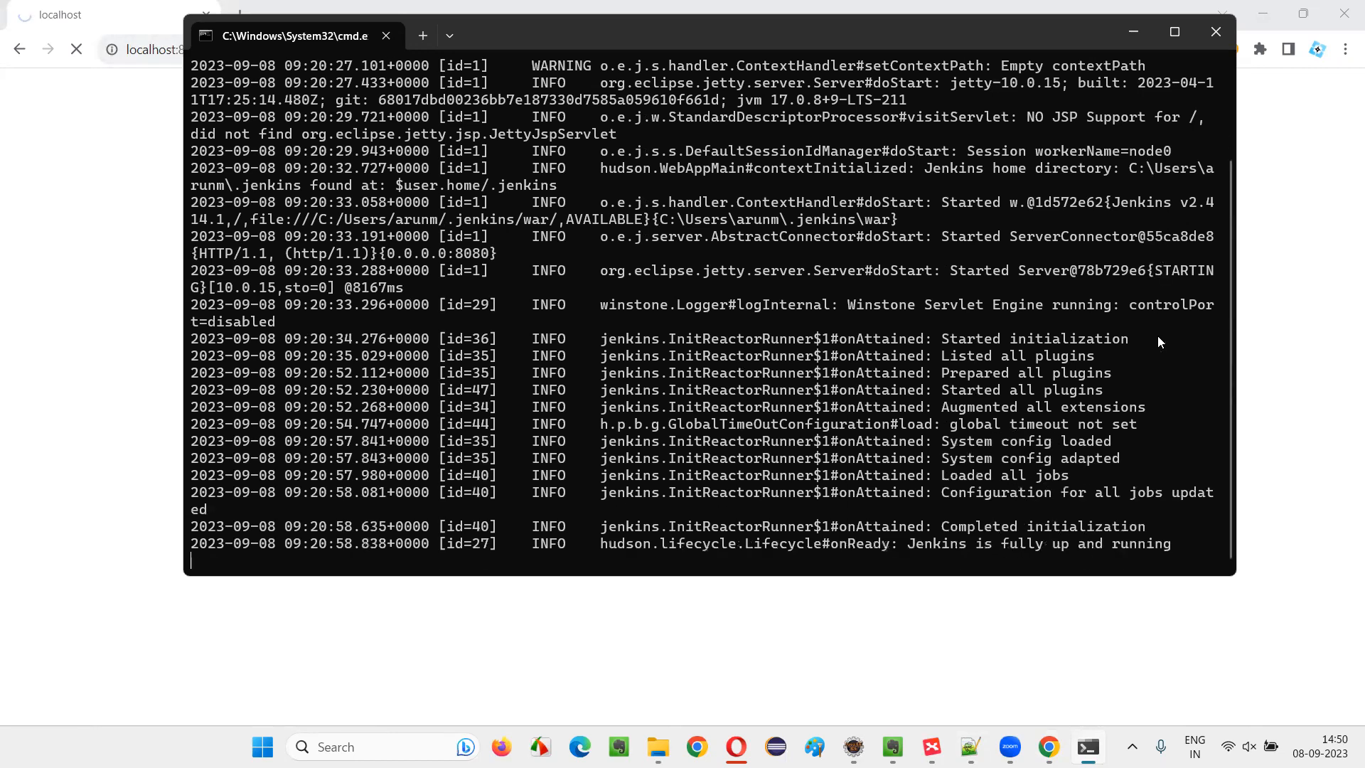
# Close the Chrome window showing the Jenkins startup page, reopen Chrome and load localhost:8080 again
pyautogui.click(28, 292)
pyautogui.moveTo(400, 424); pyautogui.dragTo(1086, 353)
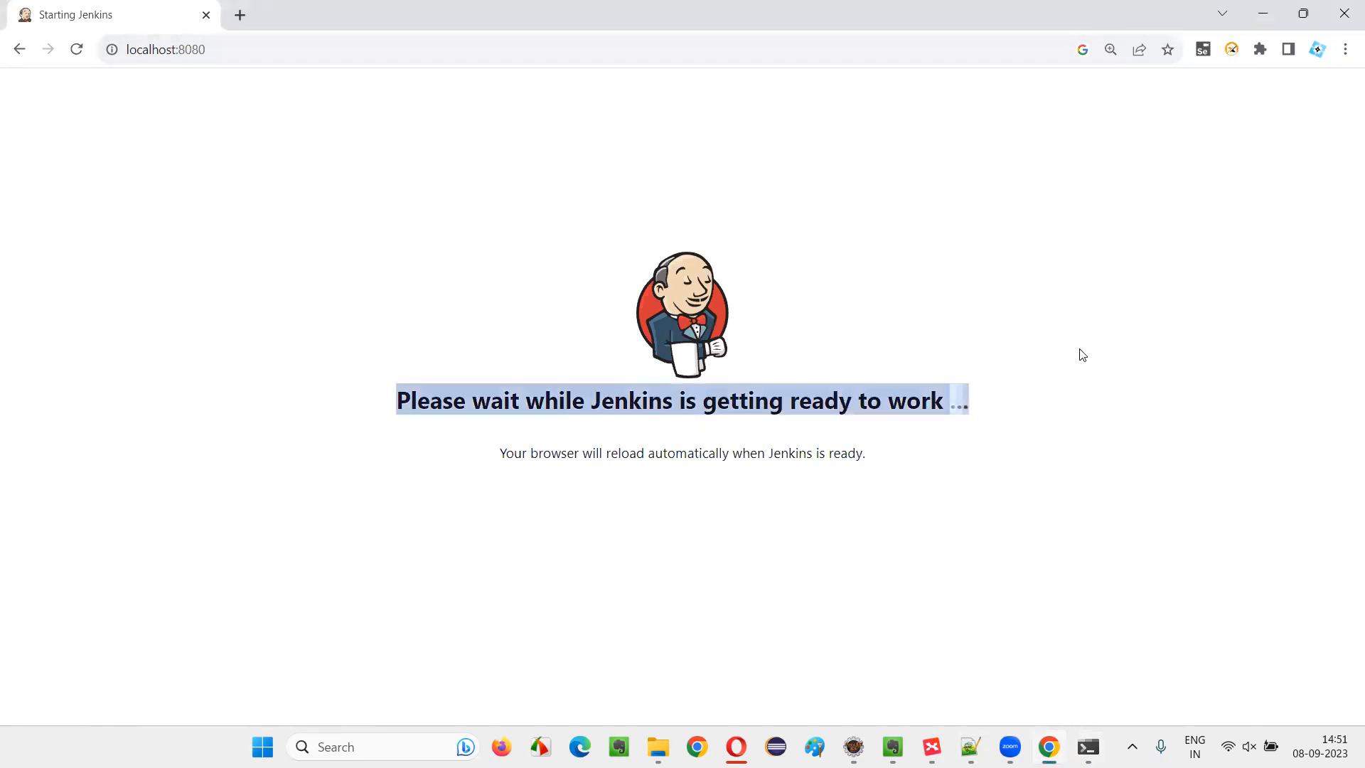
pyautogui.click(1344, 13)
pyautogui.click(1015, 694)
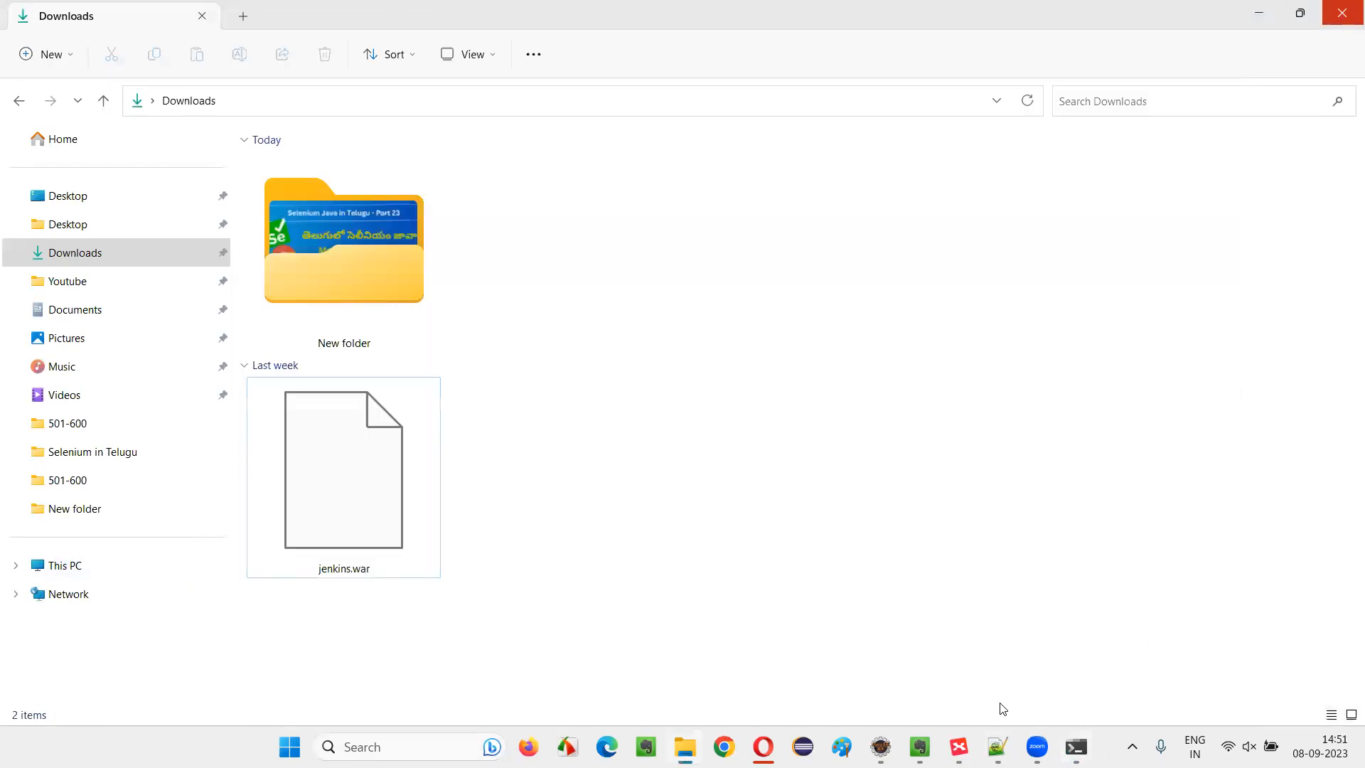
pyautogui.click(724, 746)
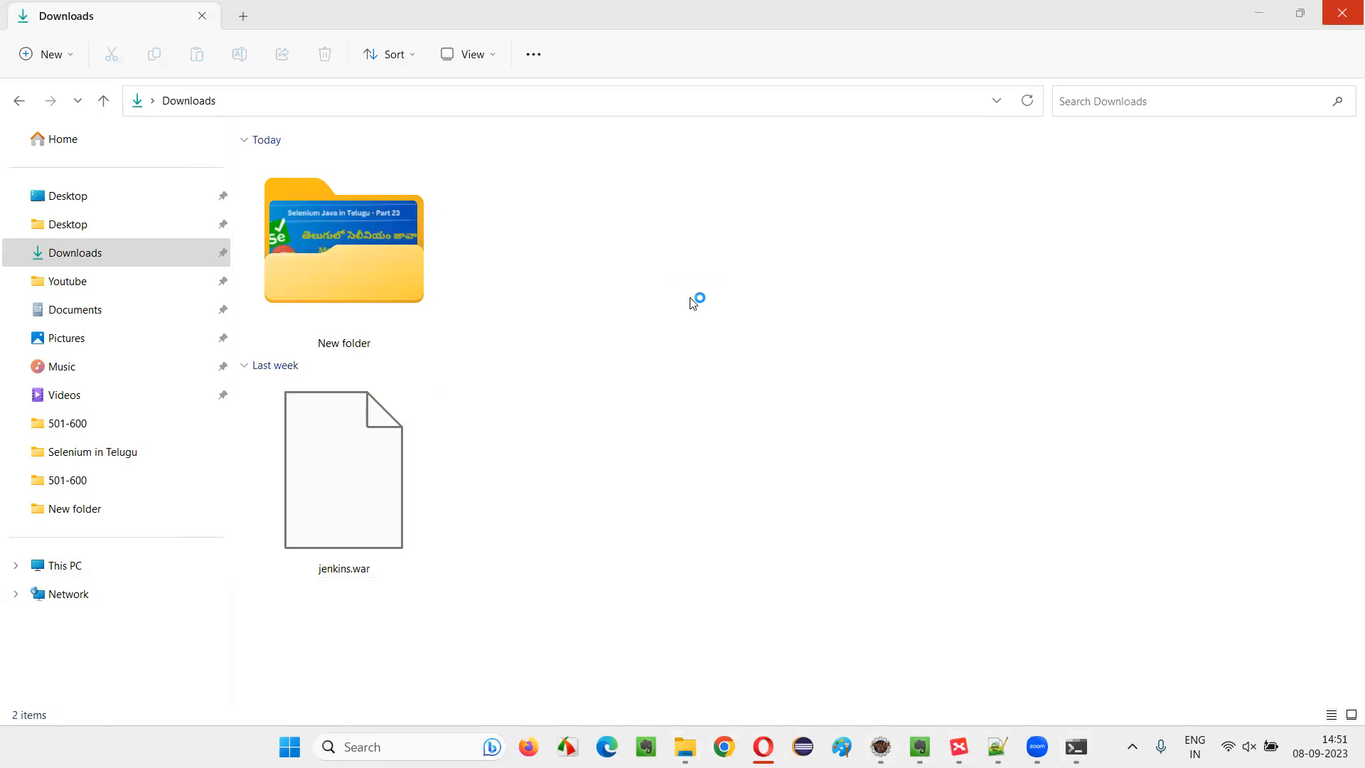
pyautogui.write('loc')
pyautogui.press('Return')
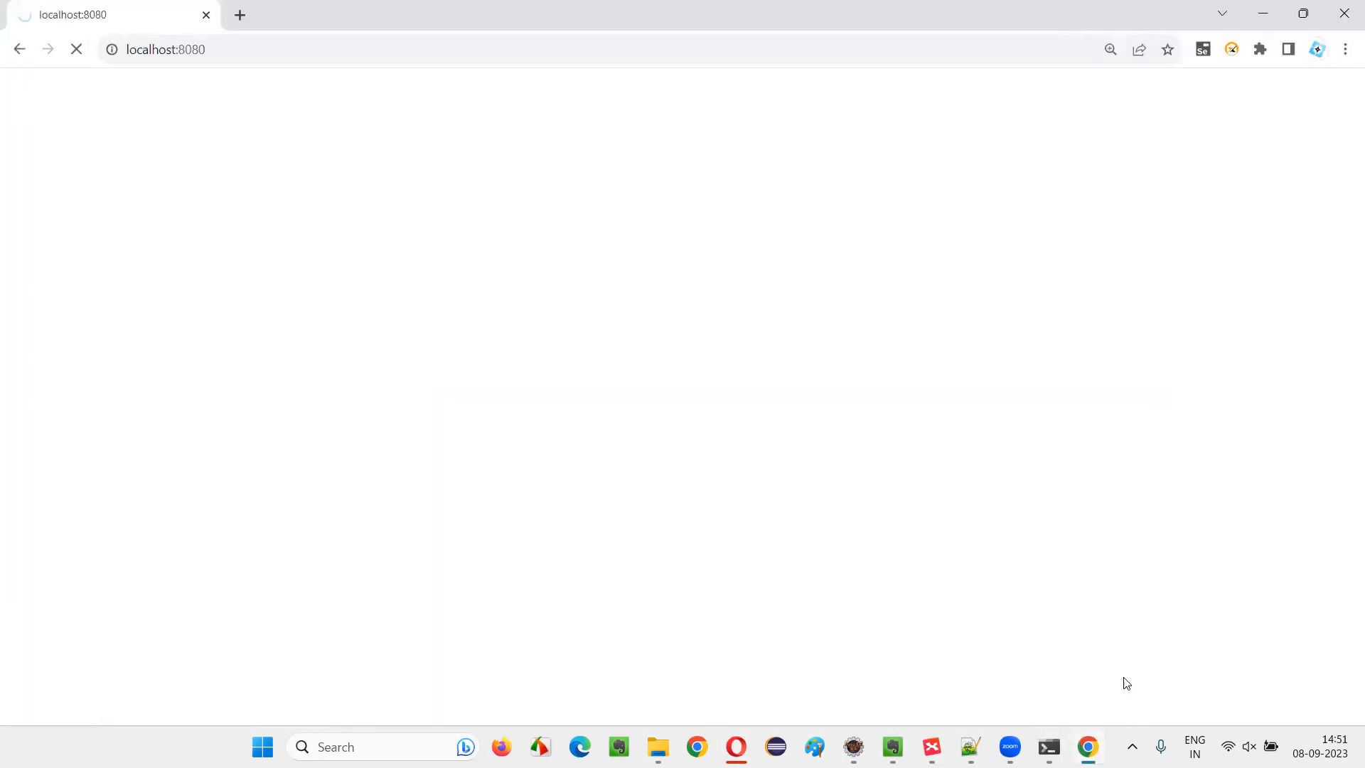
# Review the java -jar jenkins.war command and its startup log in the Command Prompt, comparing them with the Jenkins page in Chrome
pyautogui.click(1049, 747)
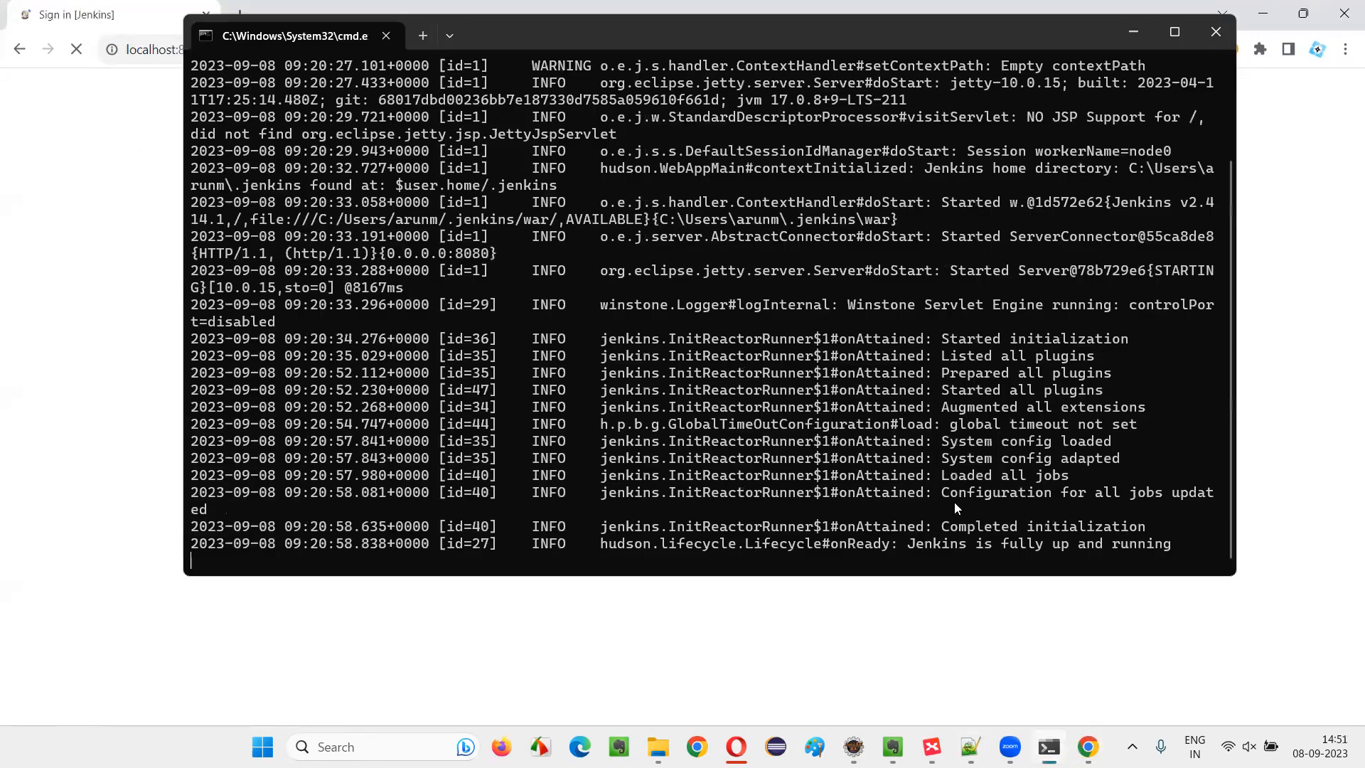
pyautogui.click(2, 226)
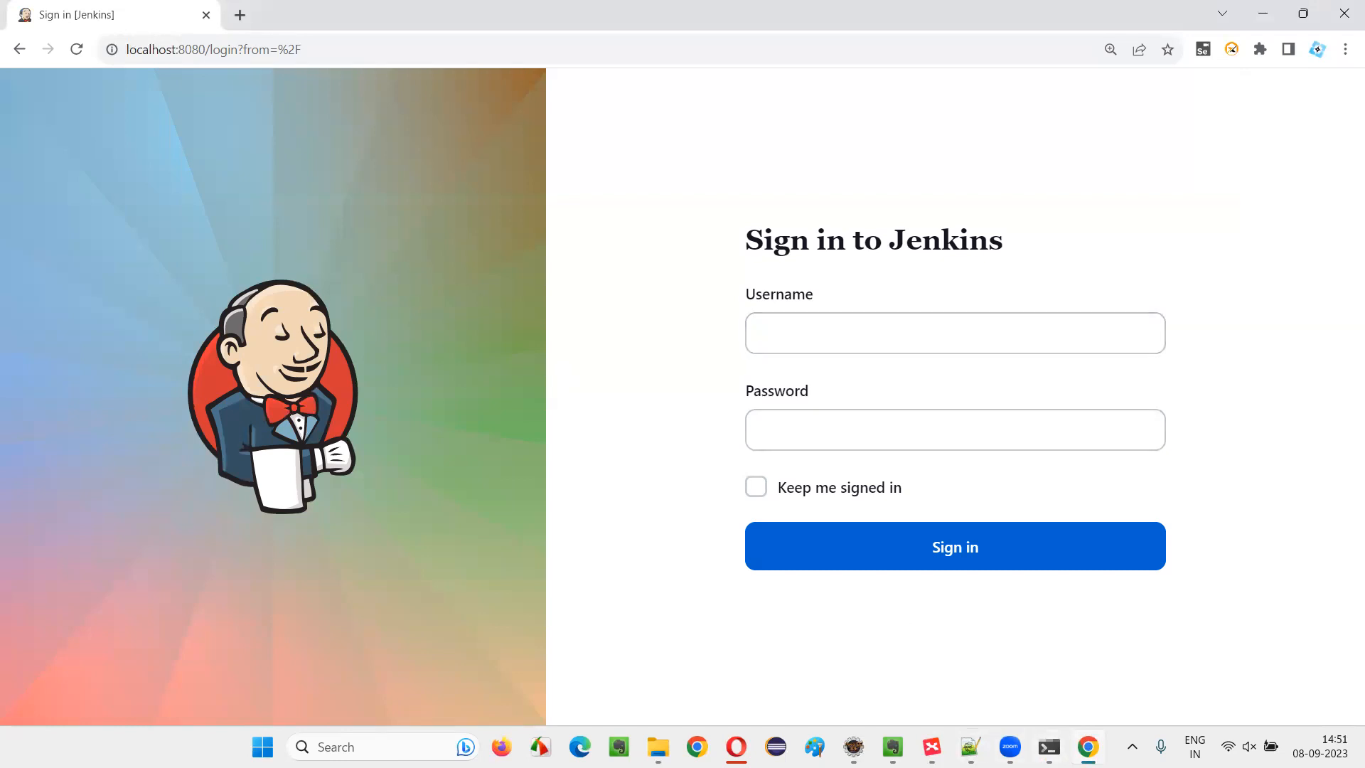
pyautogui.click(1049, 746)
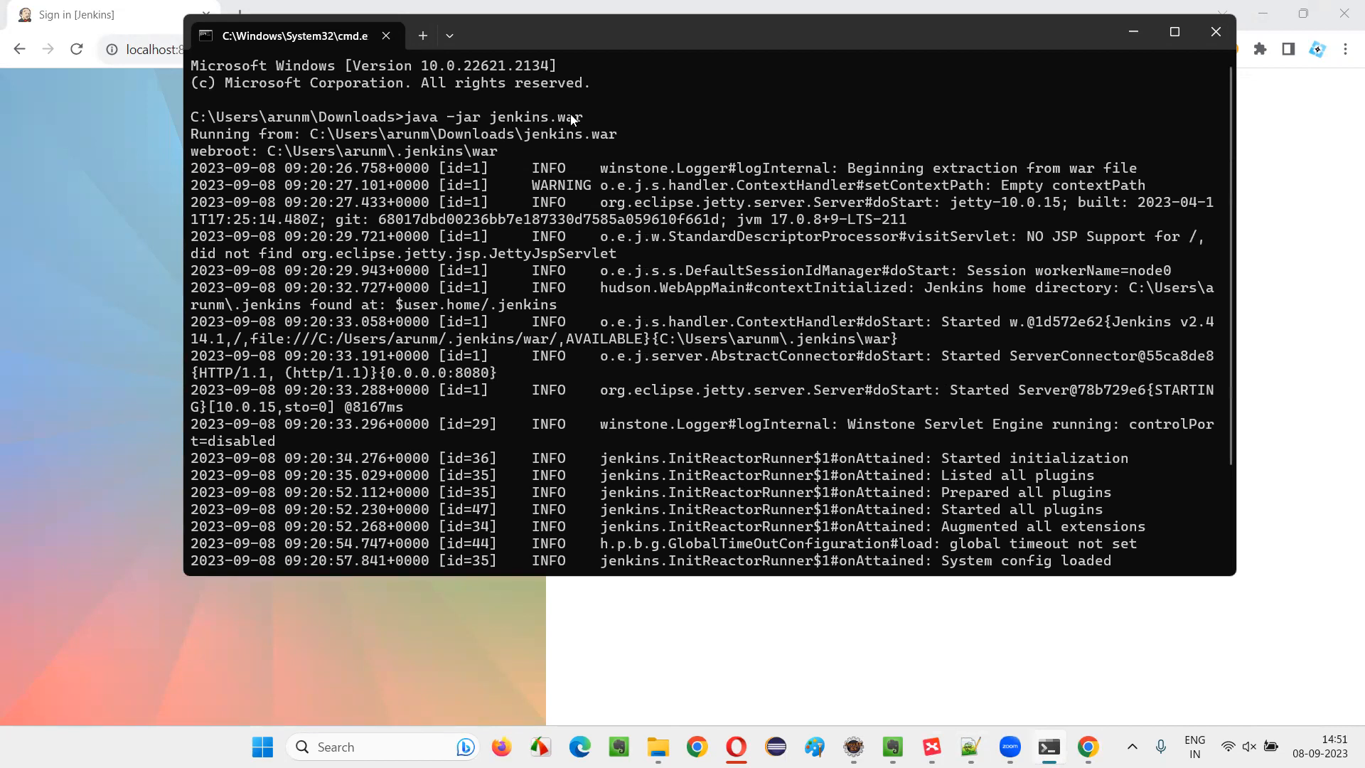
pyautogui.click(9, 317)
# Sign in to Jenkins by entering the account username and password and submitting the form
pyautogui.click(833, 334)
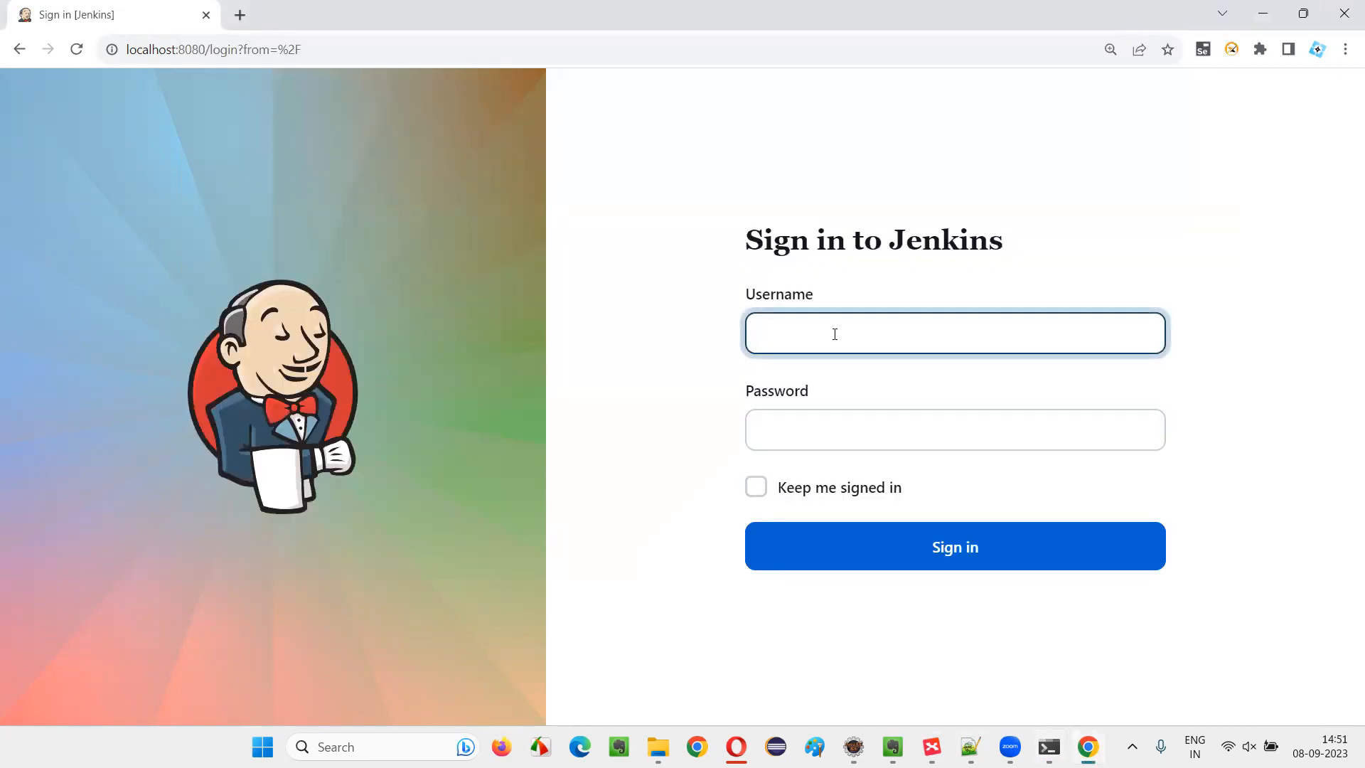
pyautogui.write('arunmotoori')
pyautogui.click(821, 435)
pyautogui.write('••')
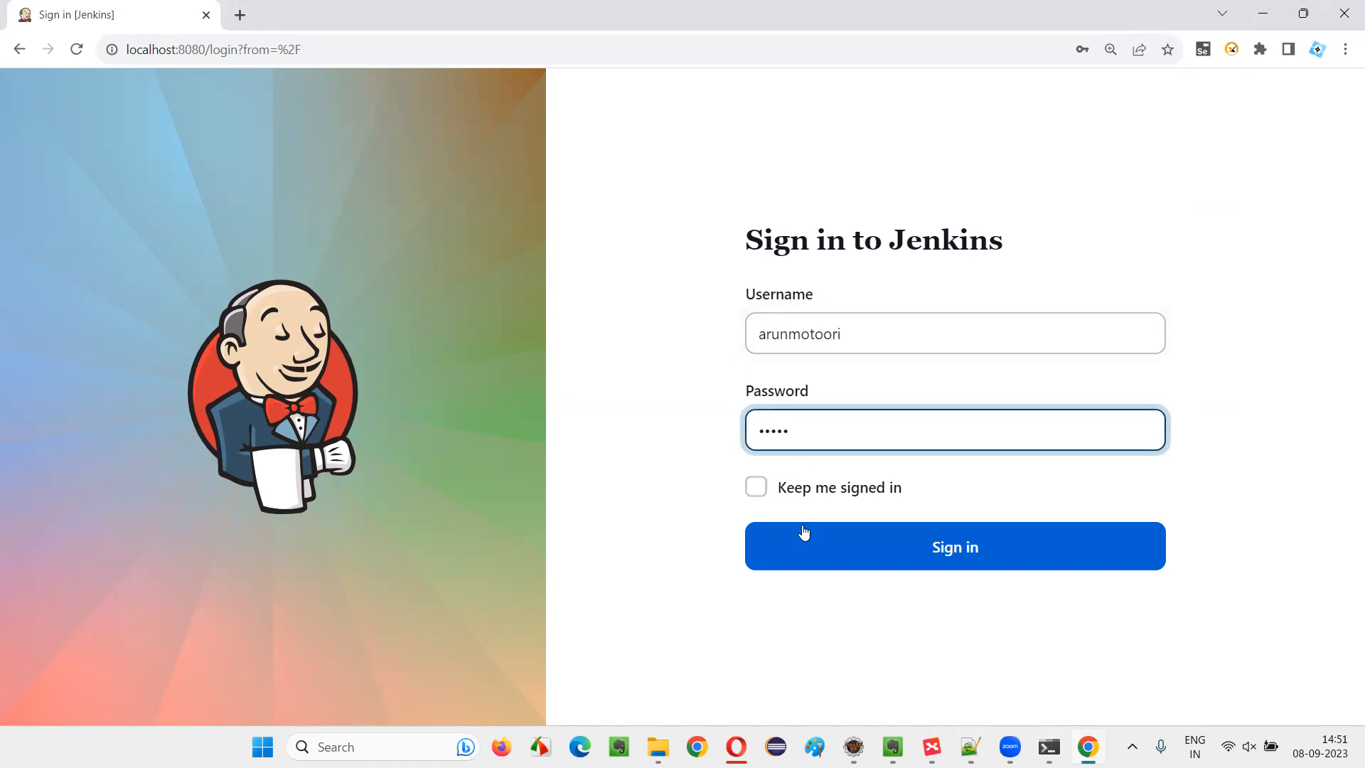
pyautogui.click(875, 527)
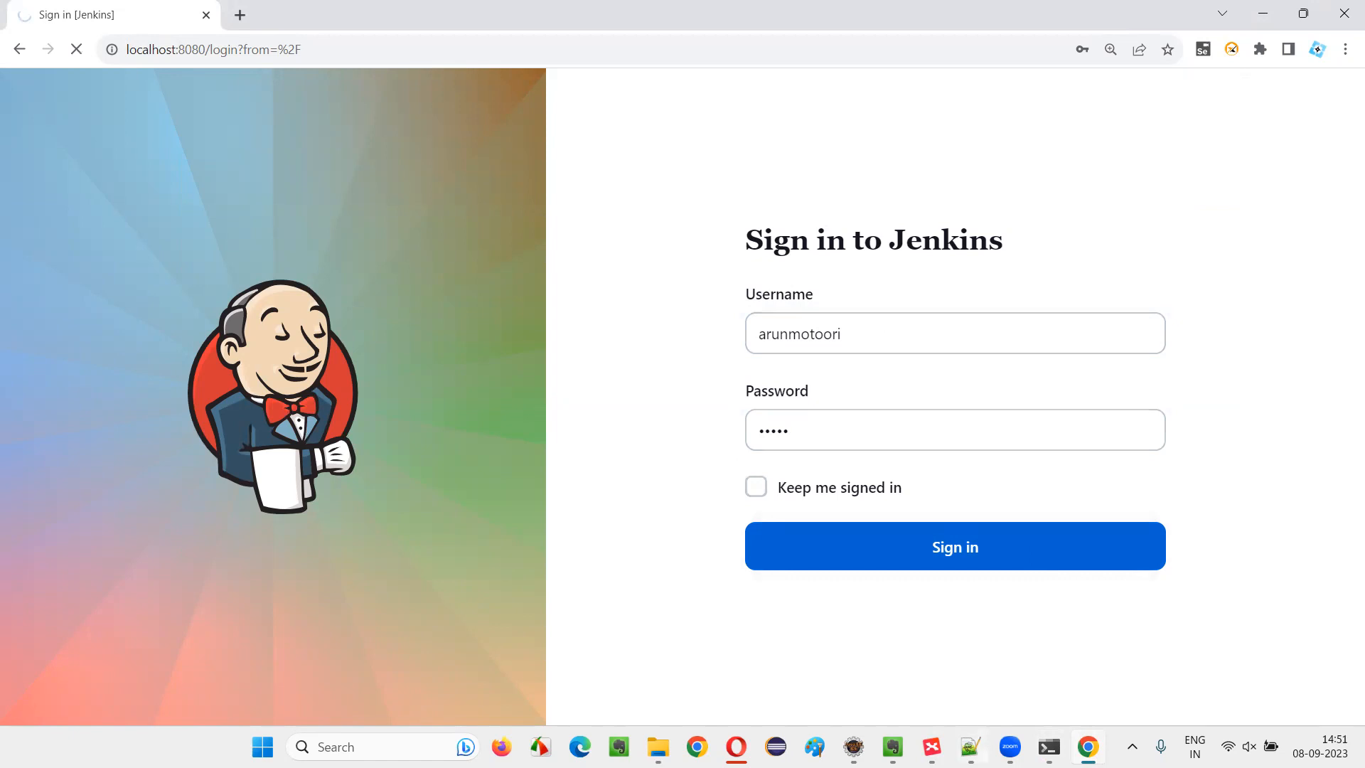
# Check the mind map topic on configuring Jenkins and the startup log in the Command Prompt, and return to the Jenkins dashboard in Chrome
pyautogui.click(931, 746)
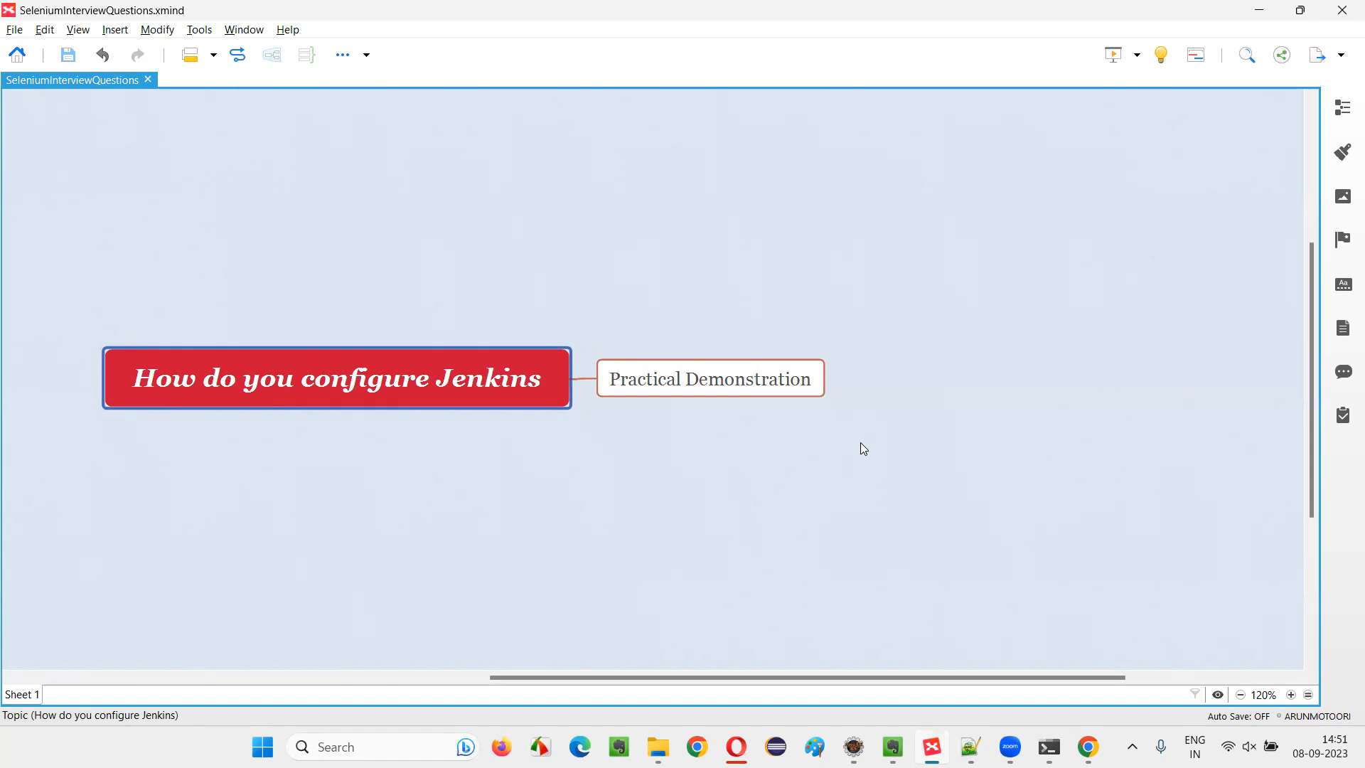
pyautogui.click(1049, 747)
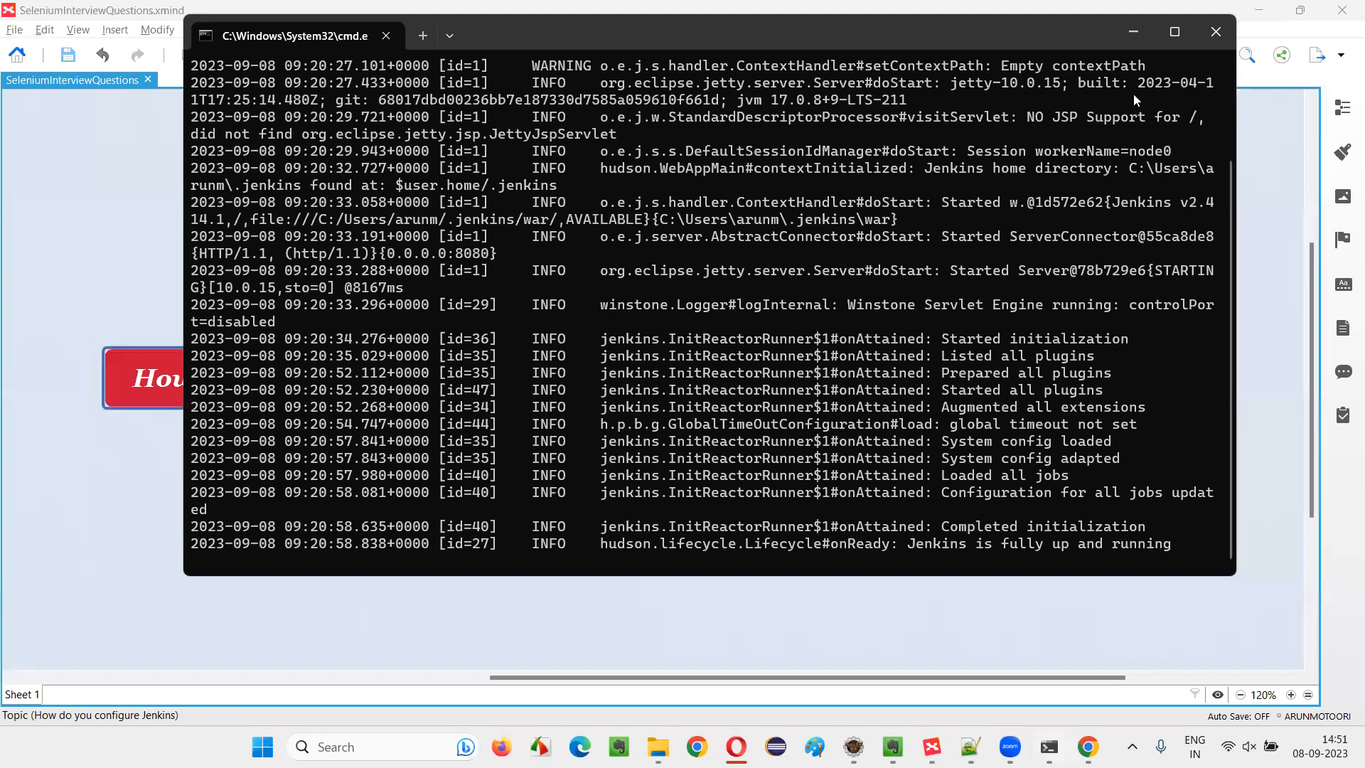
pyautogui.click(1130, 36)
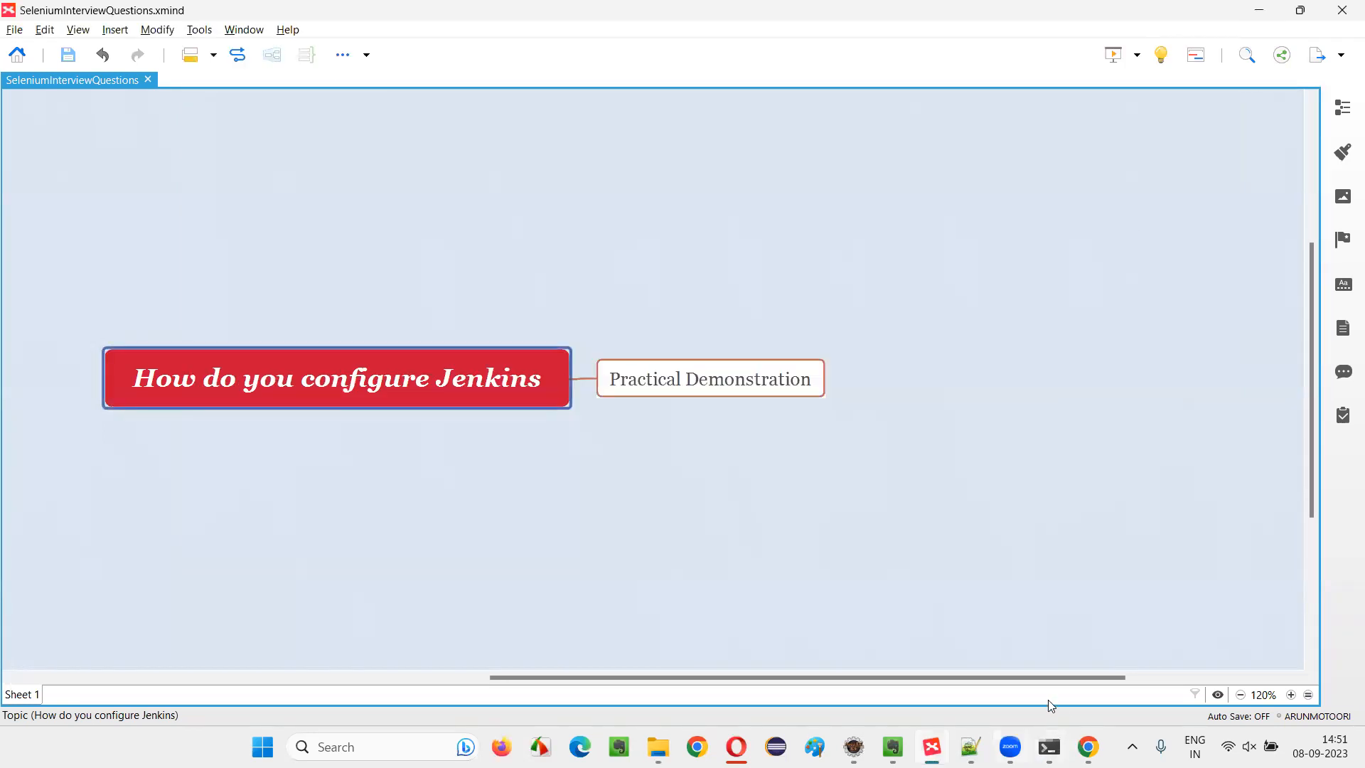
pyautogui.click(1049, 746)
pyautogui.click(1049, 746)
pyautogui.click(1088, 746)
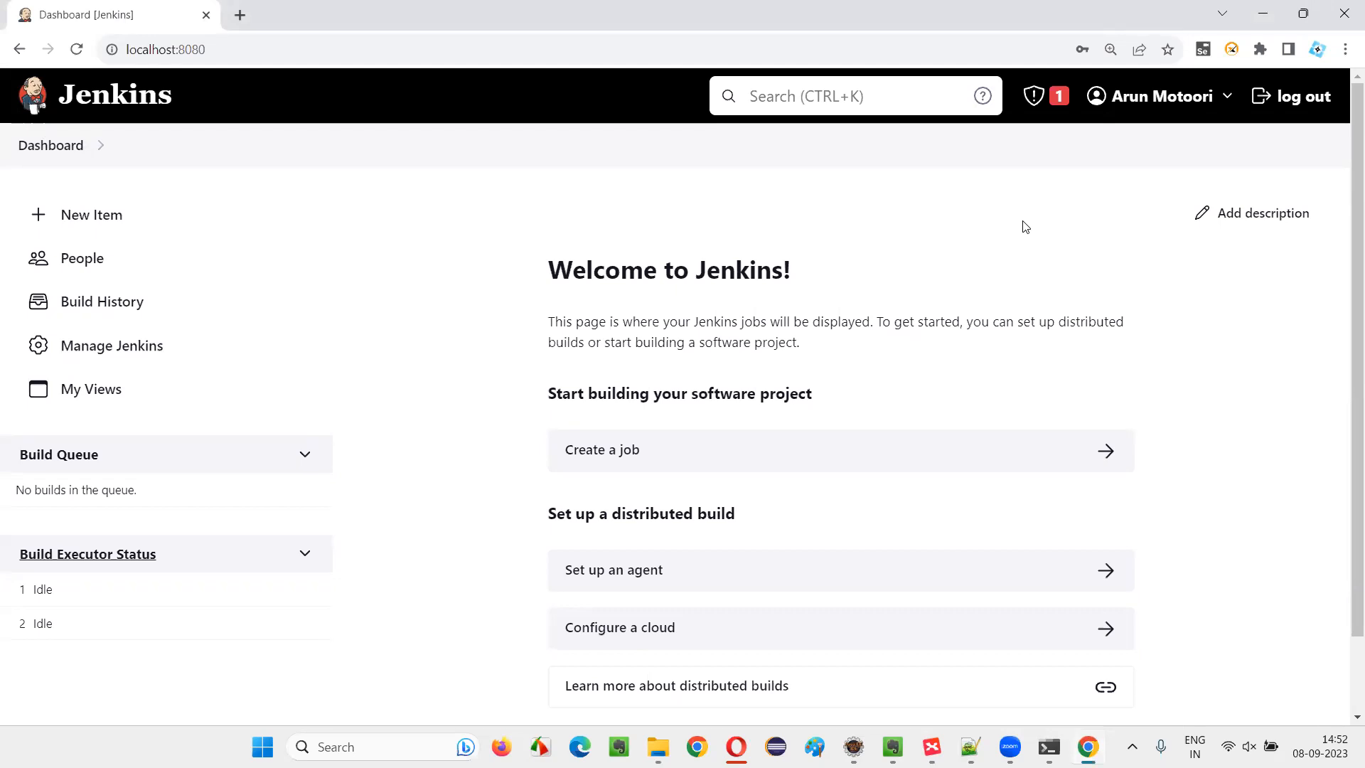
# Open Manage Jenkins from the dashboard and look over its System Configuration and Security options
pyautogui.click(126, 361)
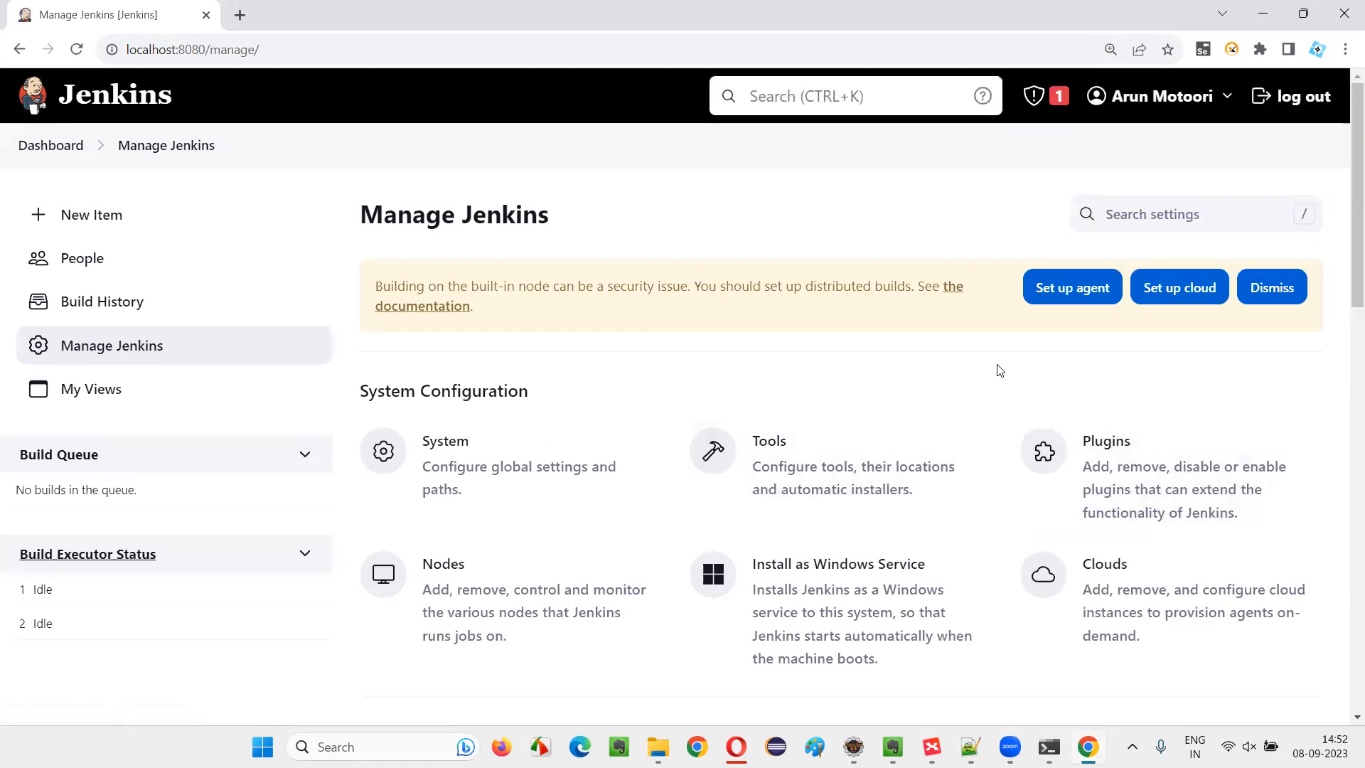
pyautogui.scroll(-3, 972, 370)
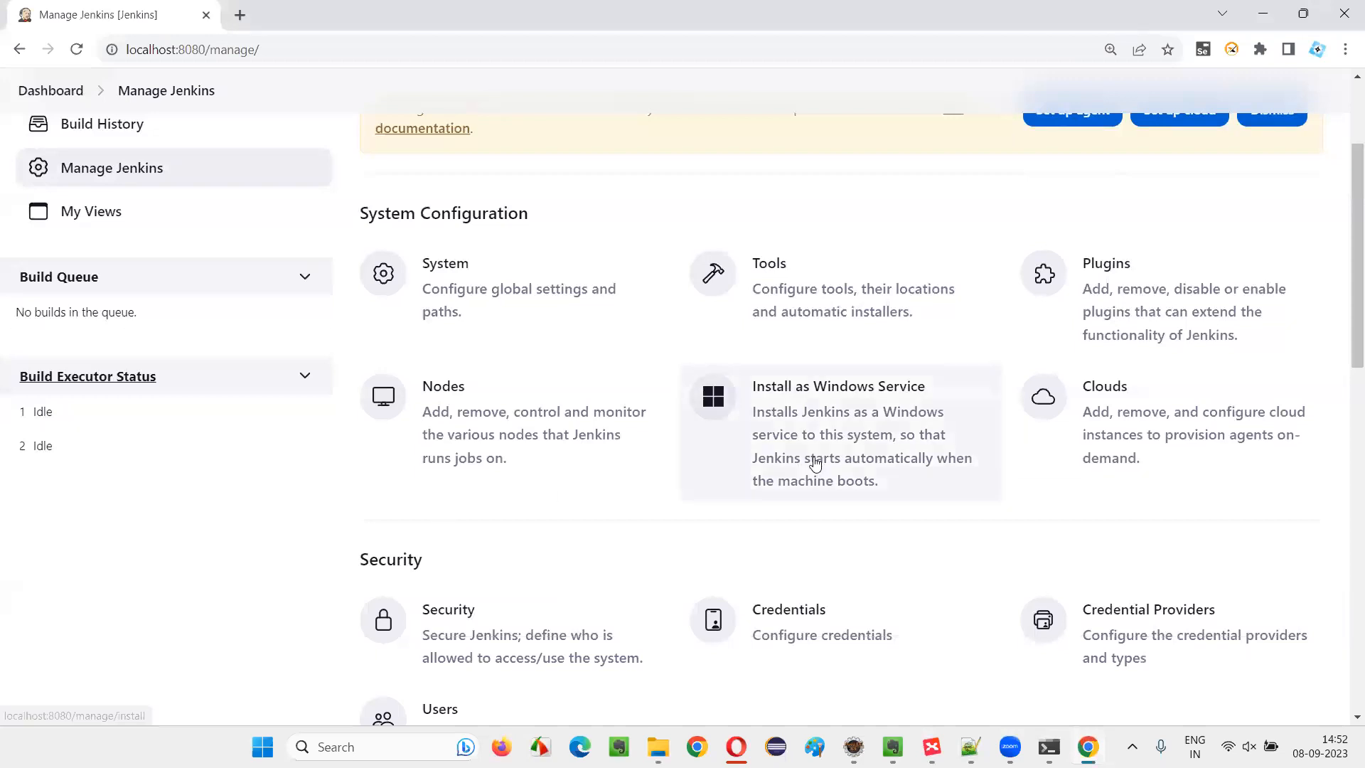
pyautogui.scroll(-3, 815, 463)
pyautogui.scroll(6, 810, 459)
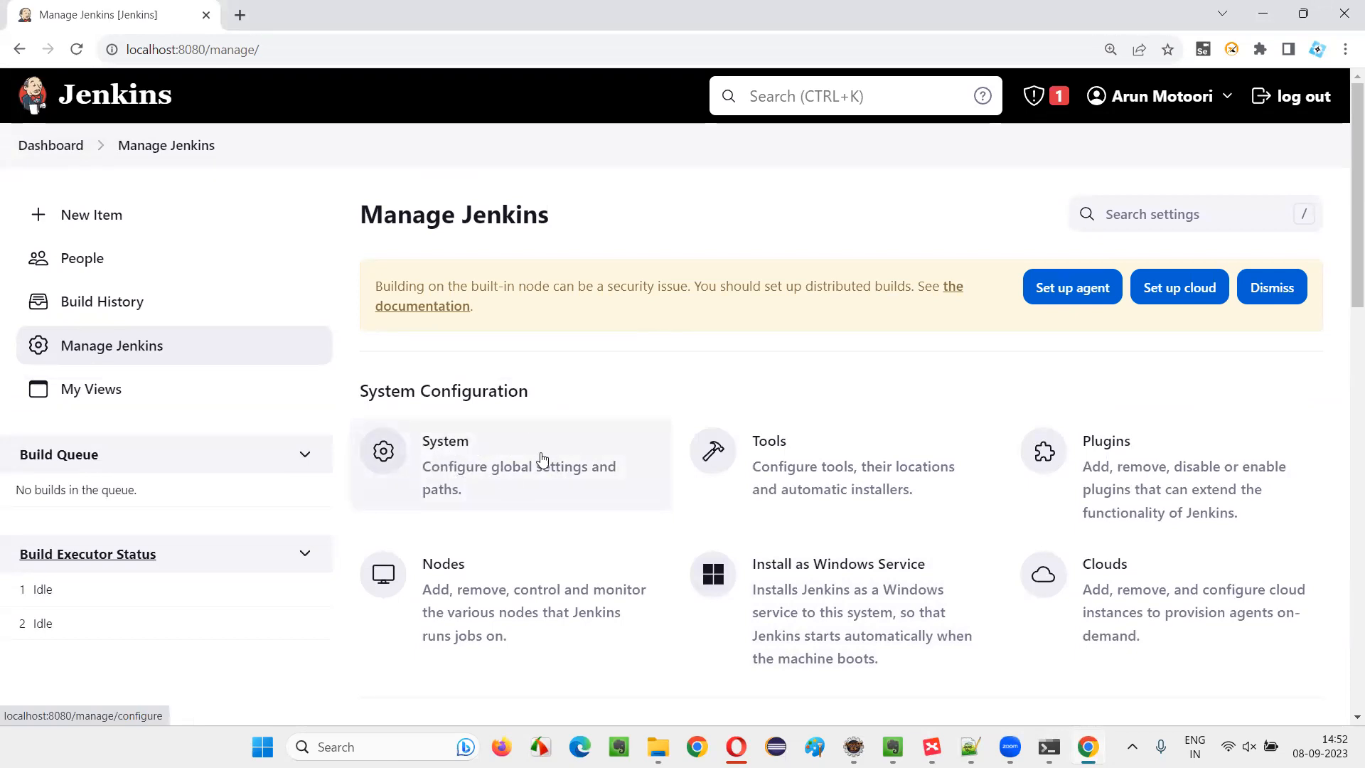
# Open the System configuration page and review its global settings from the home directory down to the E-mail Notification section
pyautogui.click(501, 484)
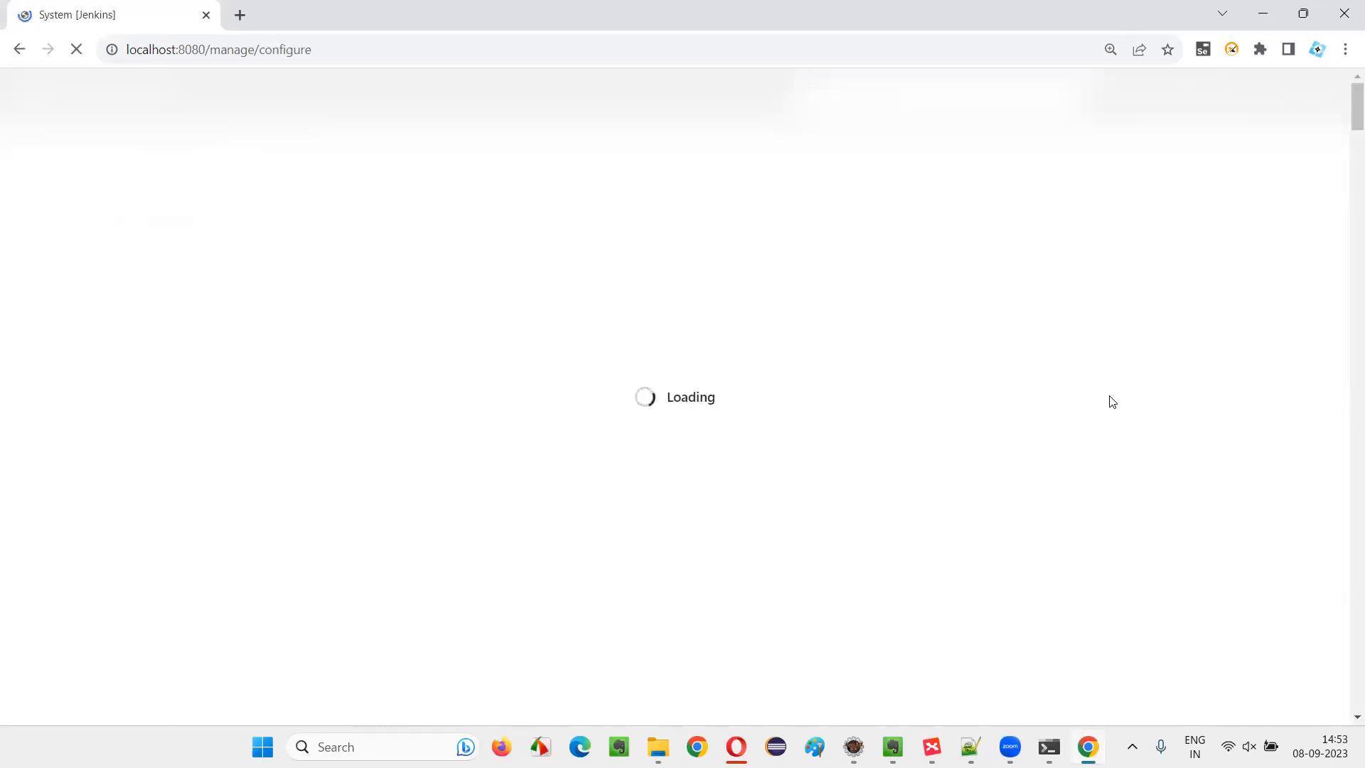
pyautogui.scroll(-10, 803, 263)
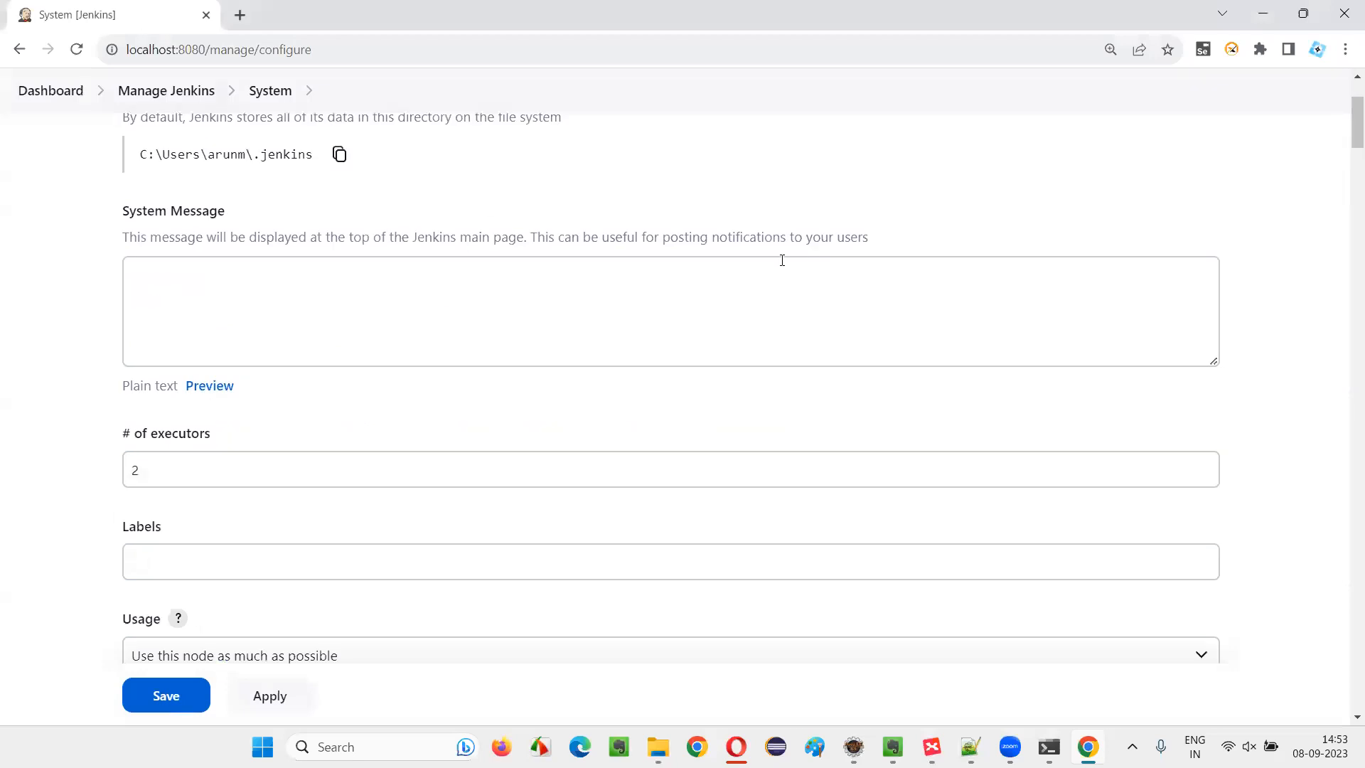
pyautogui.scroll(-7, 778, 259)
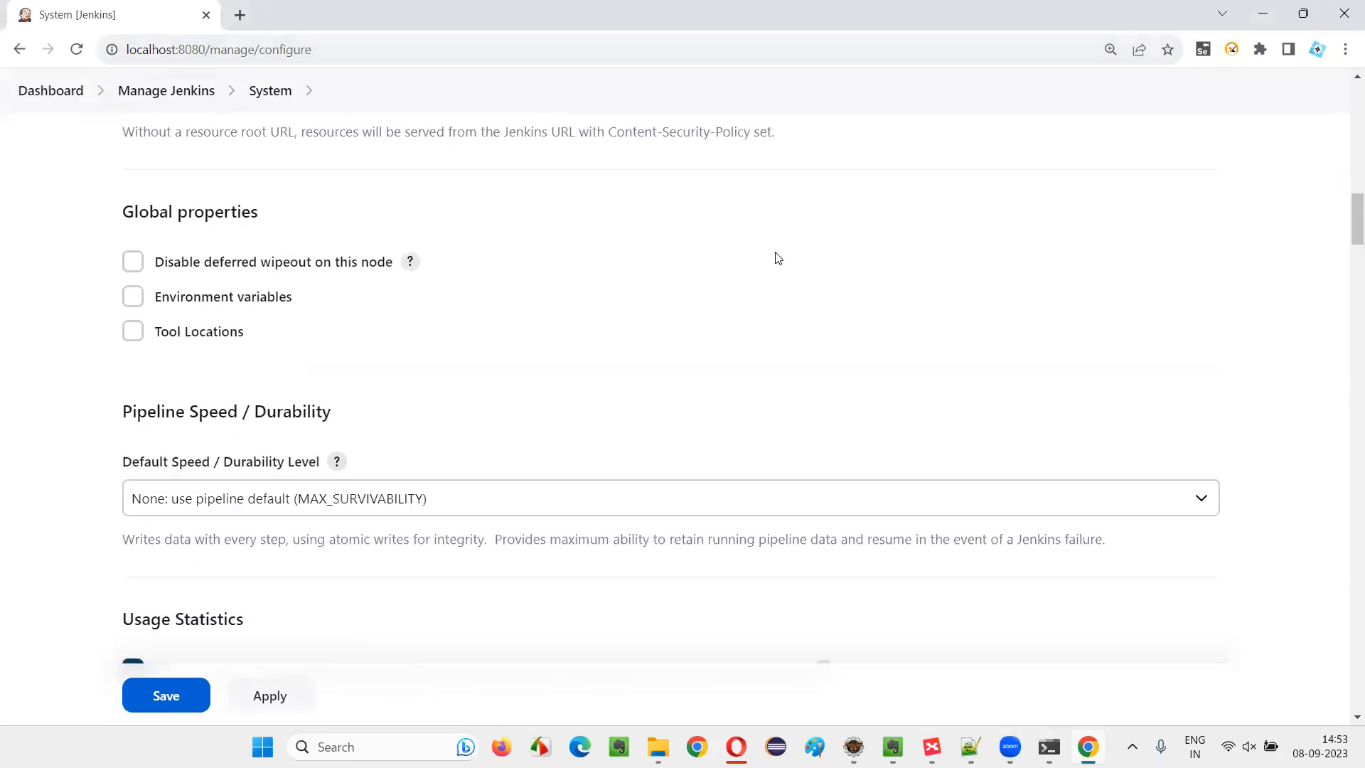
pyautogui.scroll(-10, 777, 259)
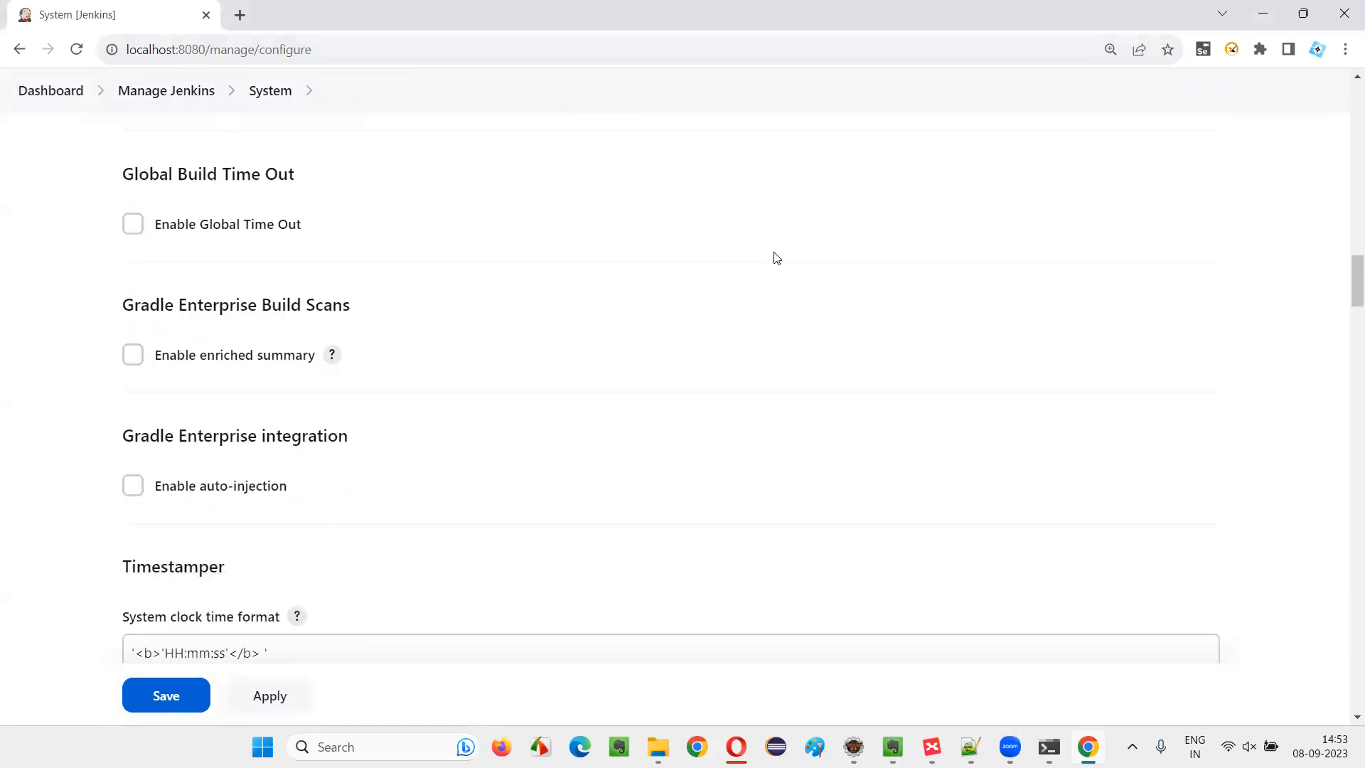
pyautogui.scroll(-10, 776, 258)
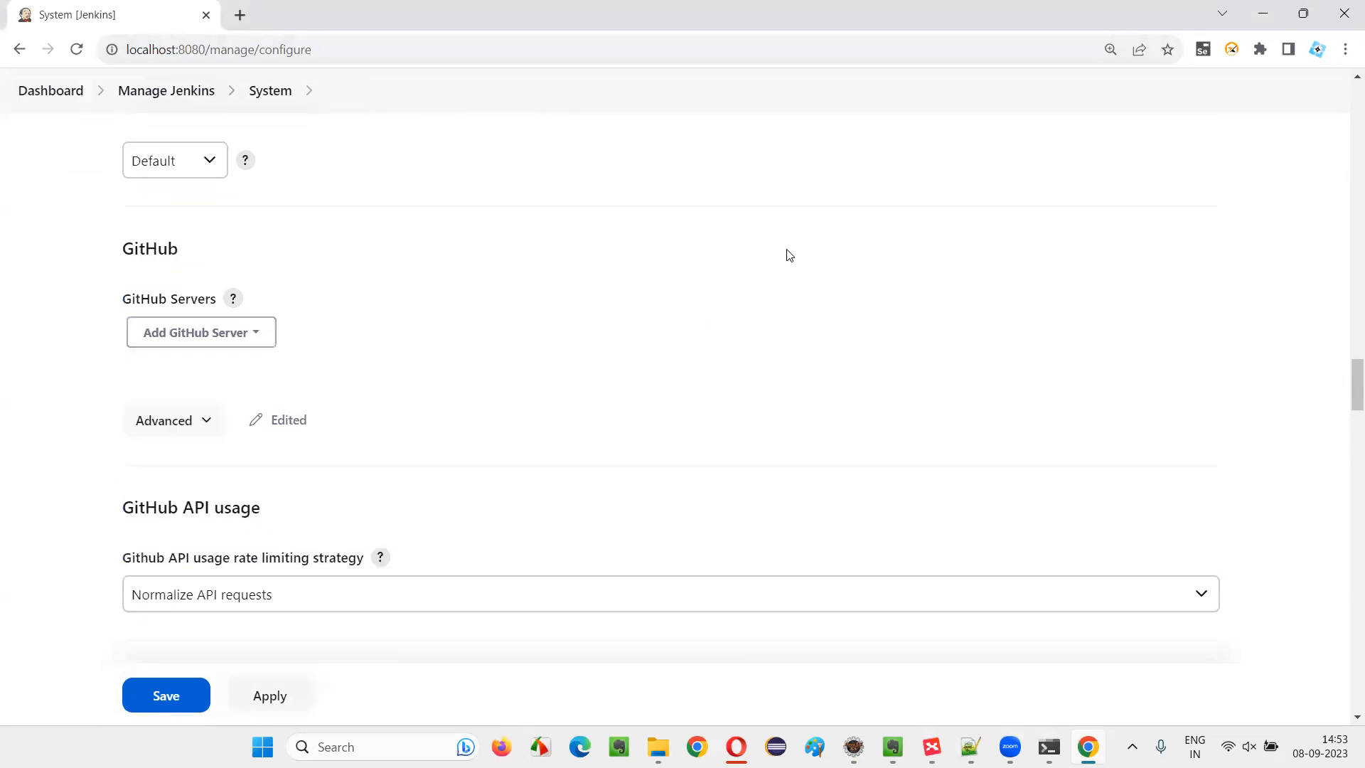
pyautogui.scroll(-15, 788, 255)
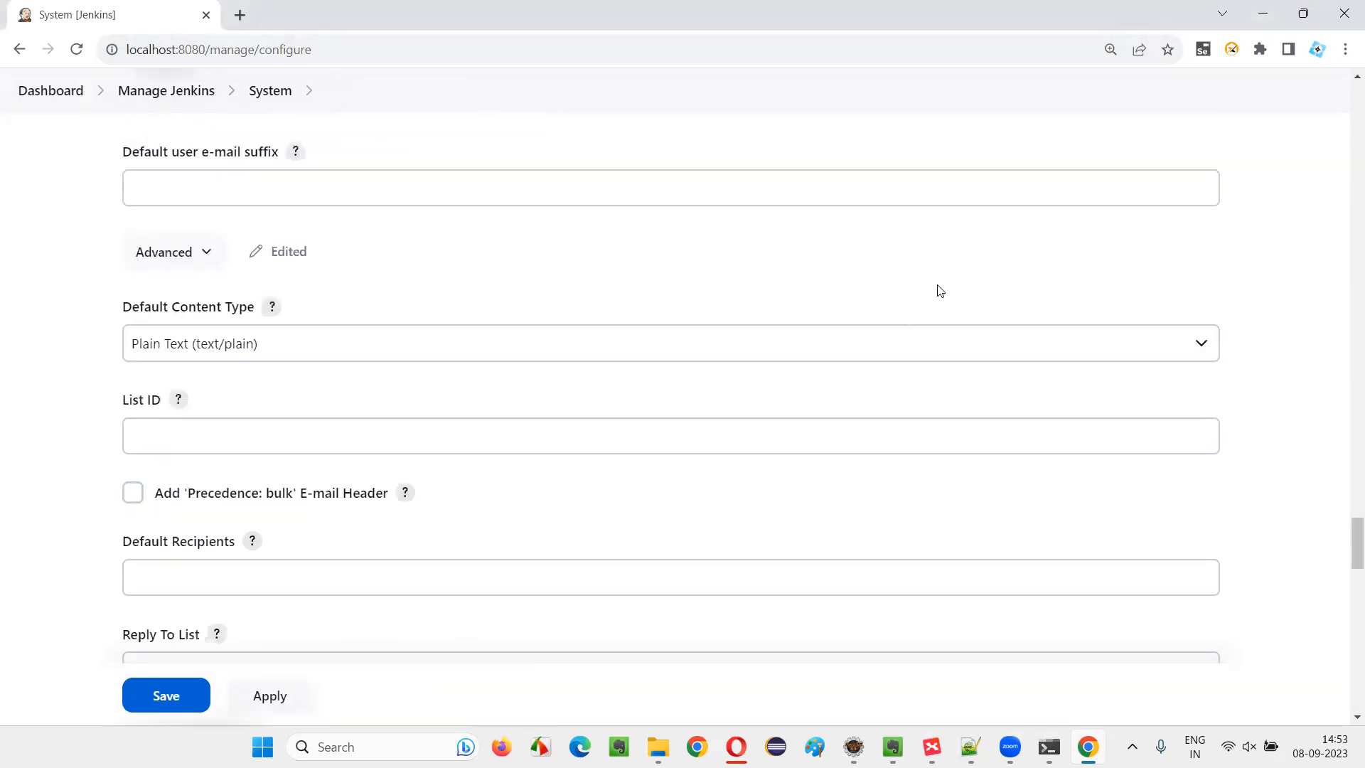
pyautogui.moveTo(1356, 529); pyautogui.dragTo(1356, 100)
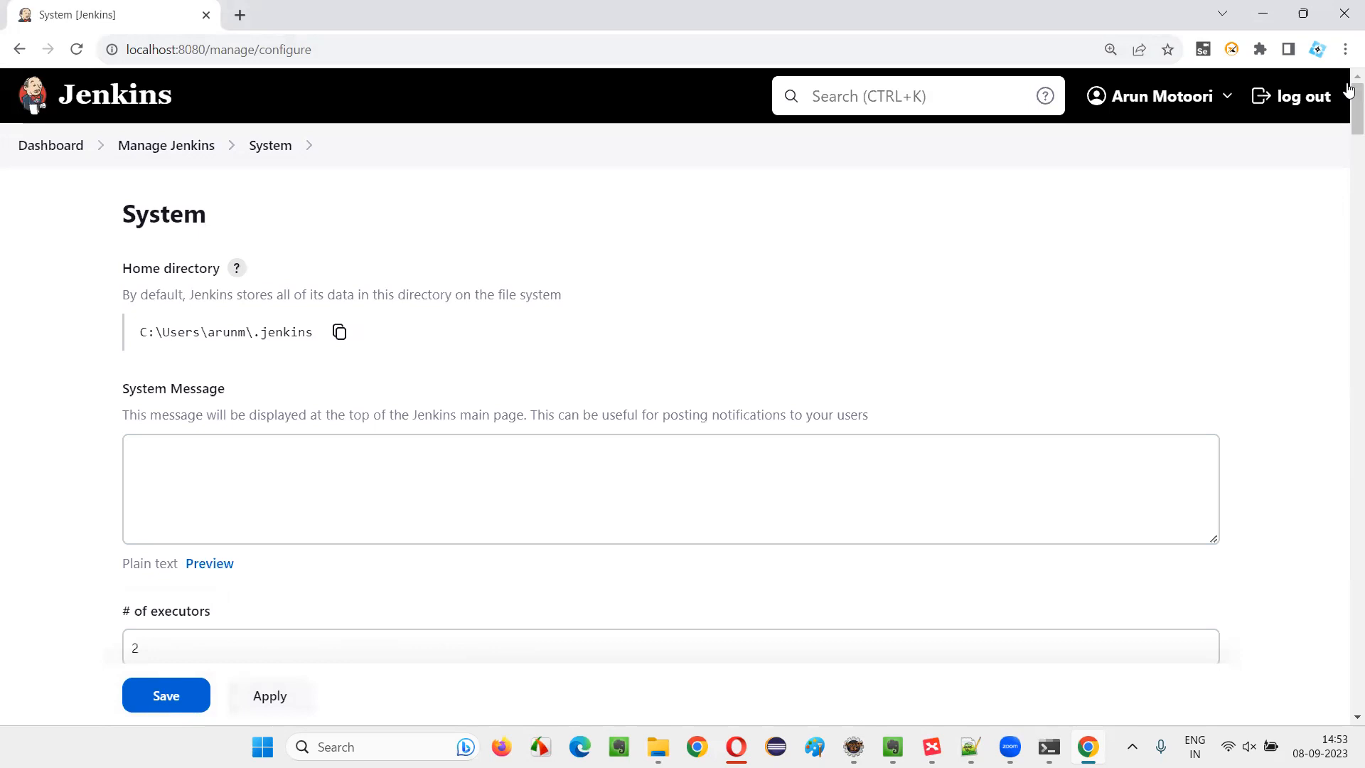
pyautogui.scroll(-6, 418, 405)
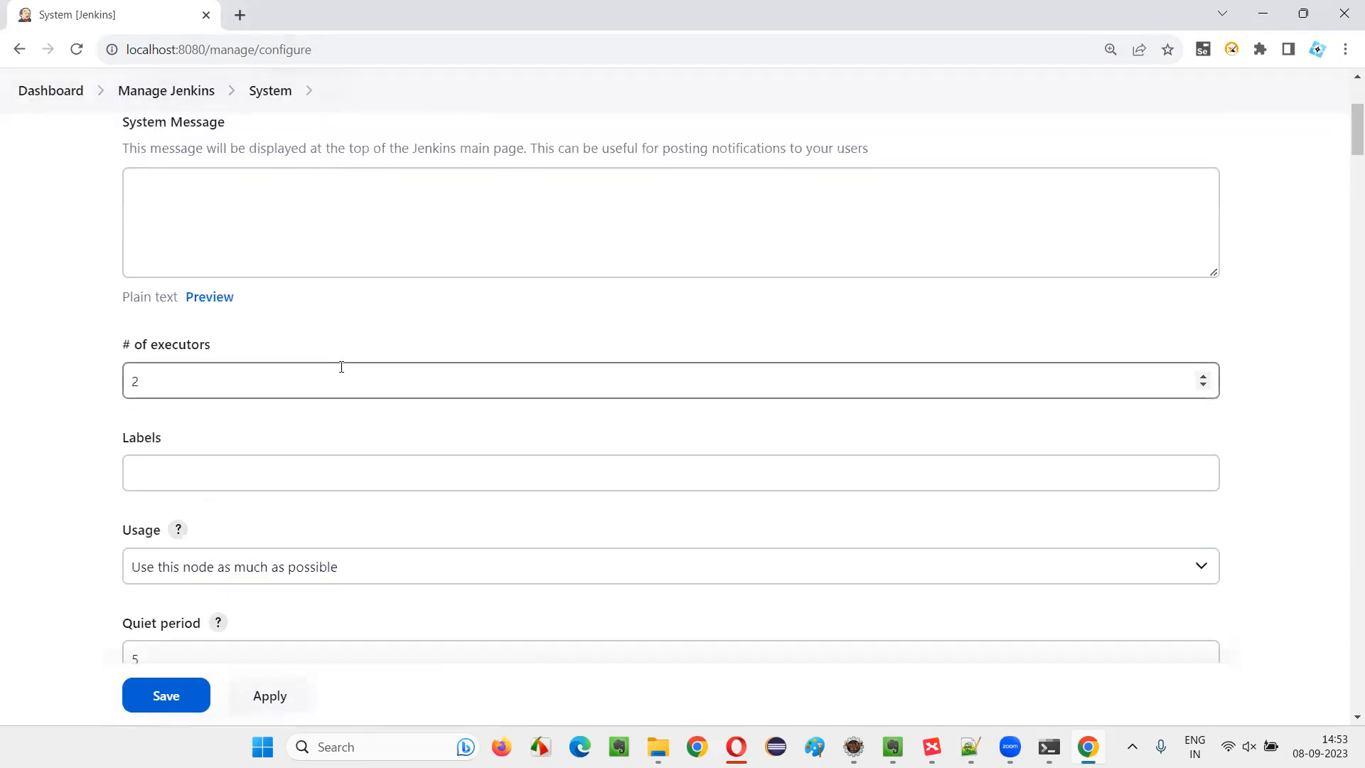
pyautogui.scroll(-7, 388, 334)
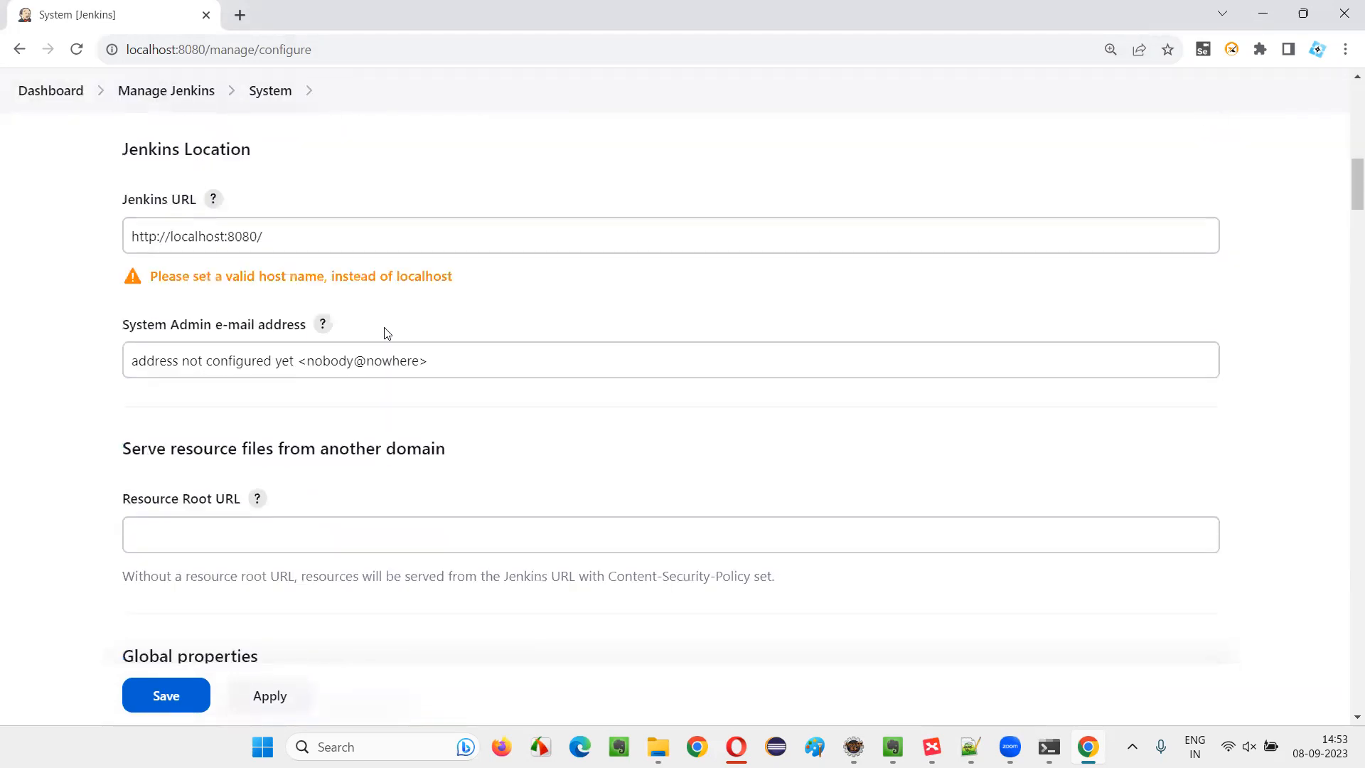
pyautogui.scroll(-3, 267, 435)
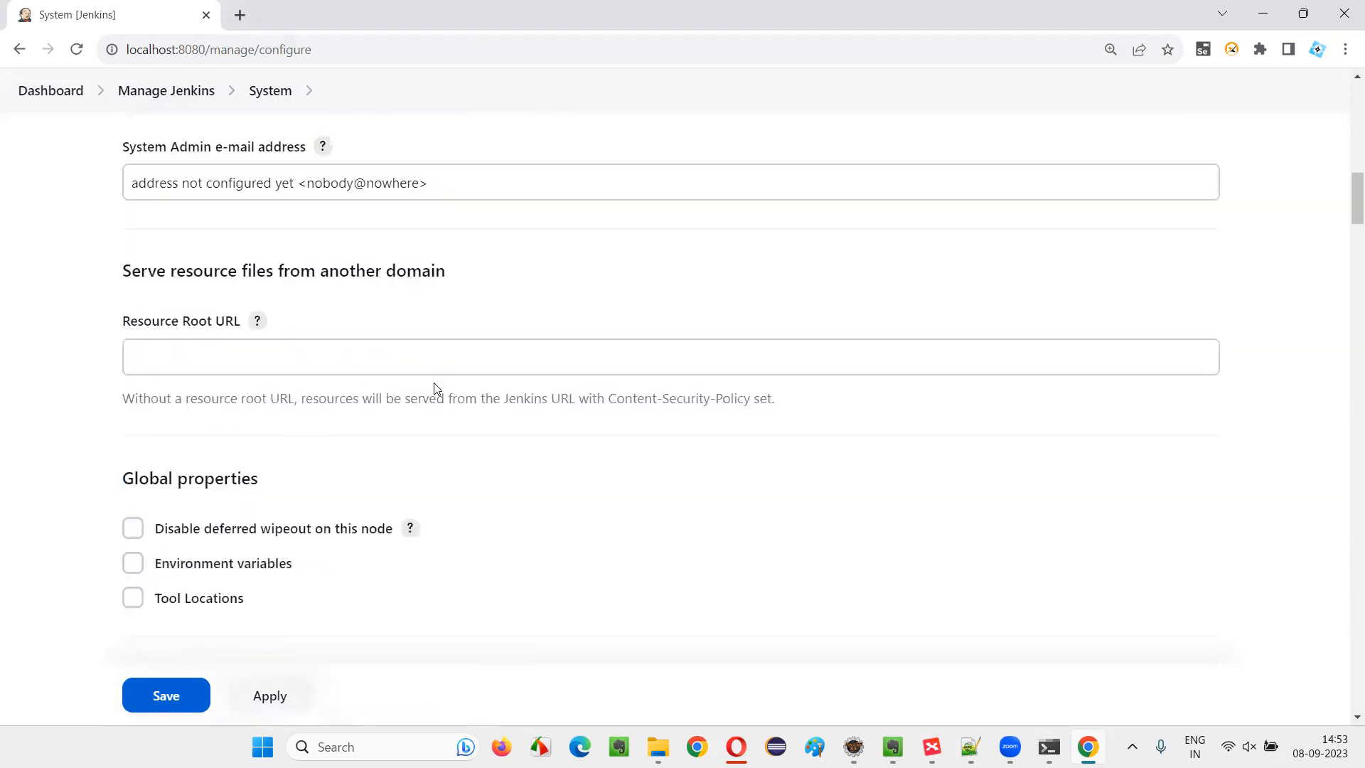
pyautogui.scroll(-10, 436, 387)
pyautogui.scroll(-9, 438, 384)
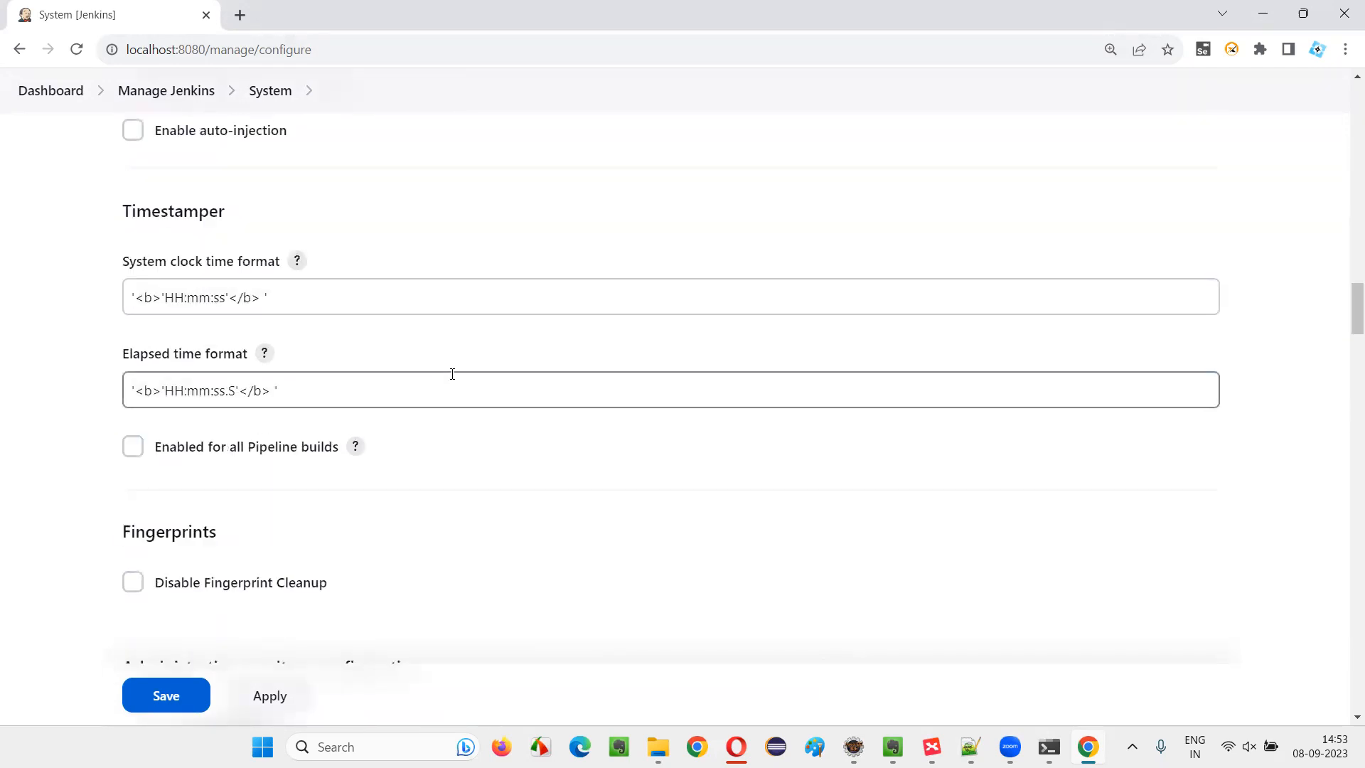
pyautogui.scroll(-5, 453, 374)
pyautogui.scroll(-4, 504, 357)
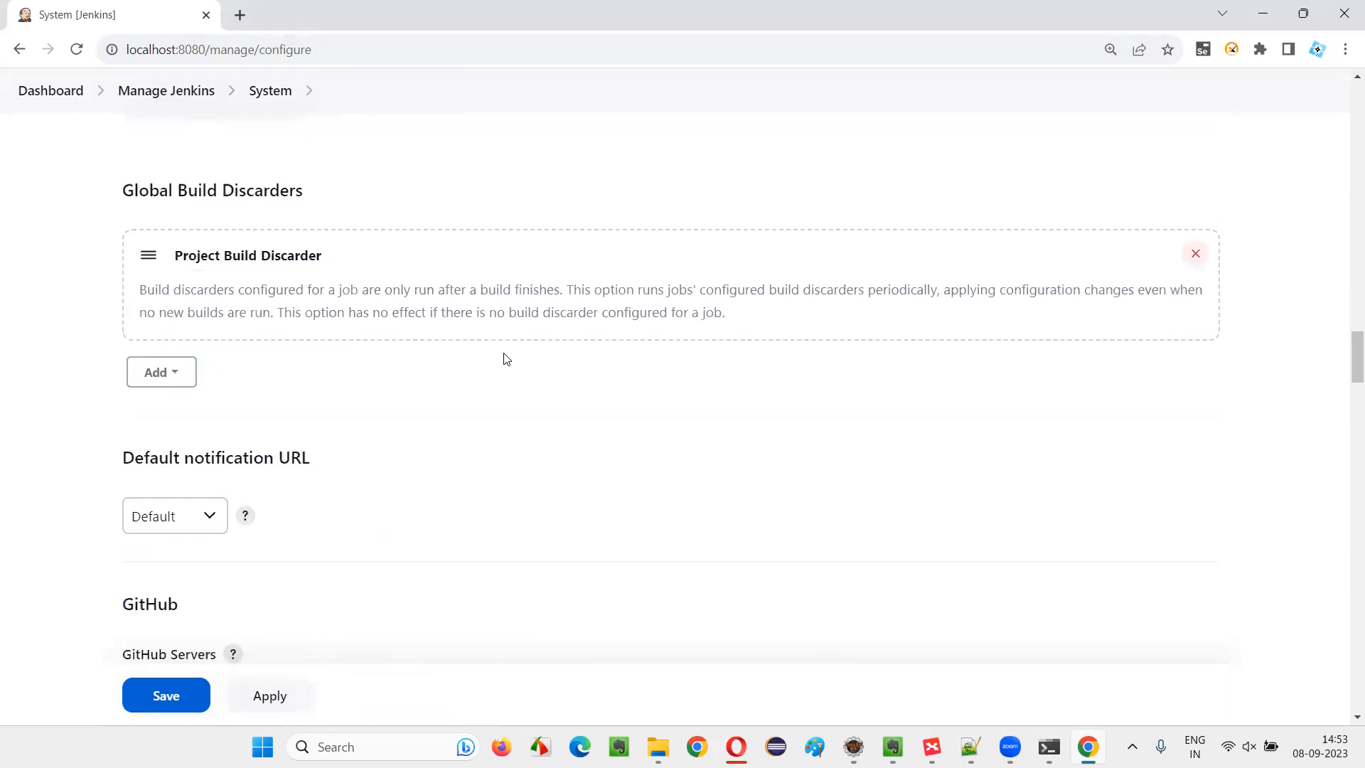
pyautogui.scroll(-4, 508, 358)
pyautogui.scroll(-13, 508, 358)
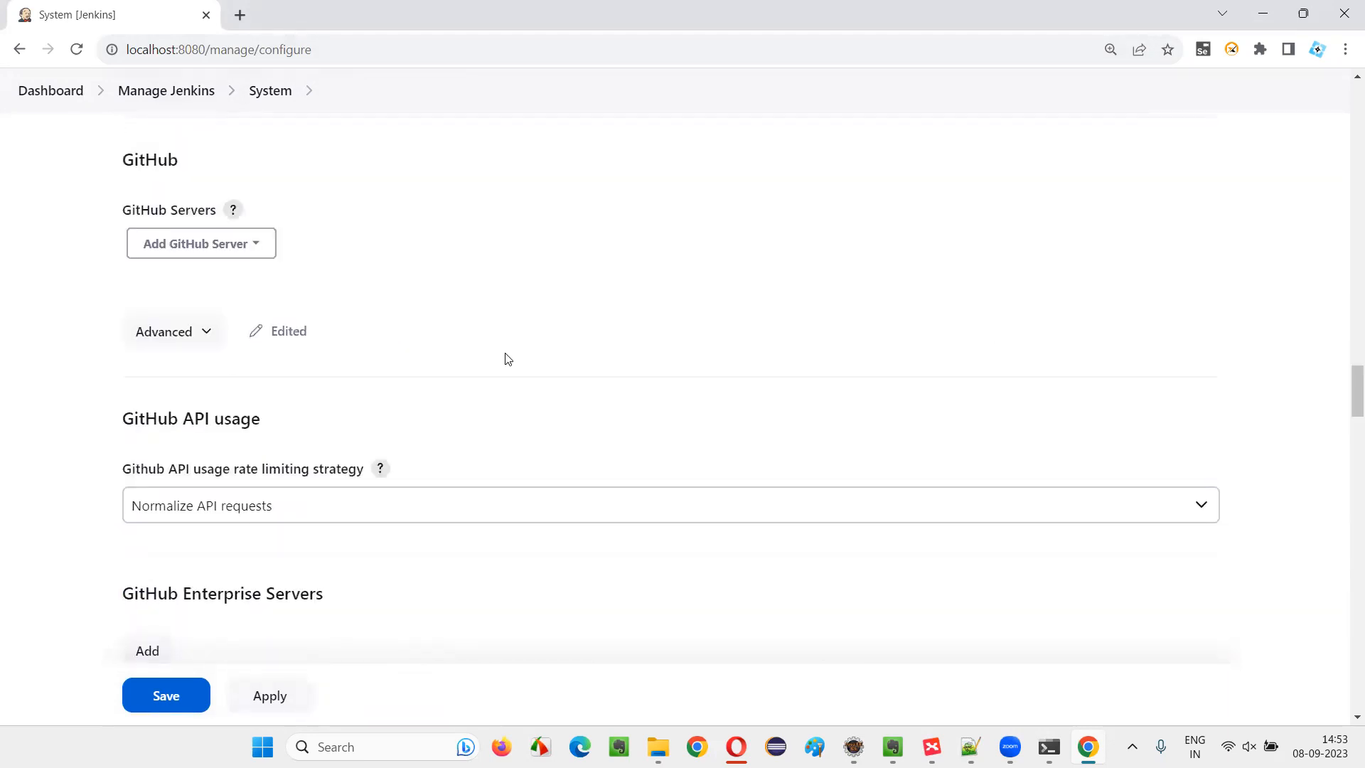
pyautogui.scroll(-4, 508, 358)
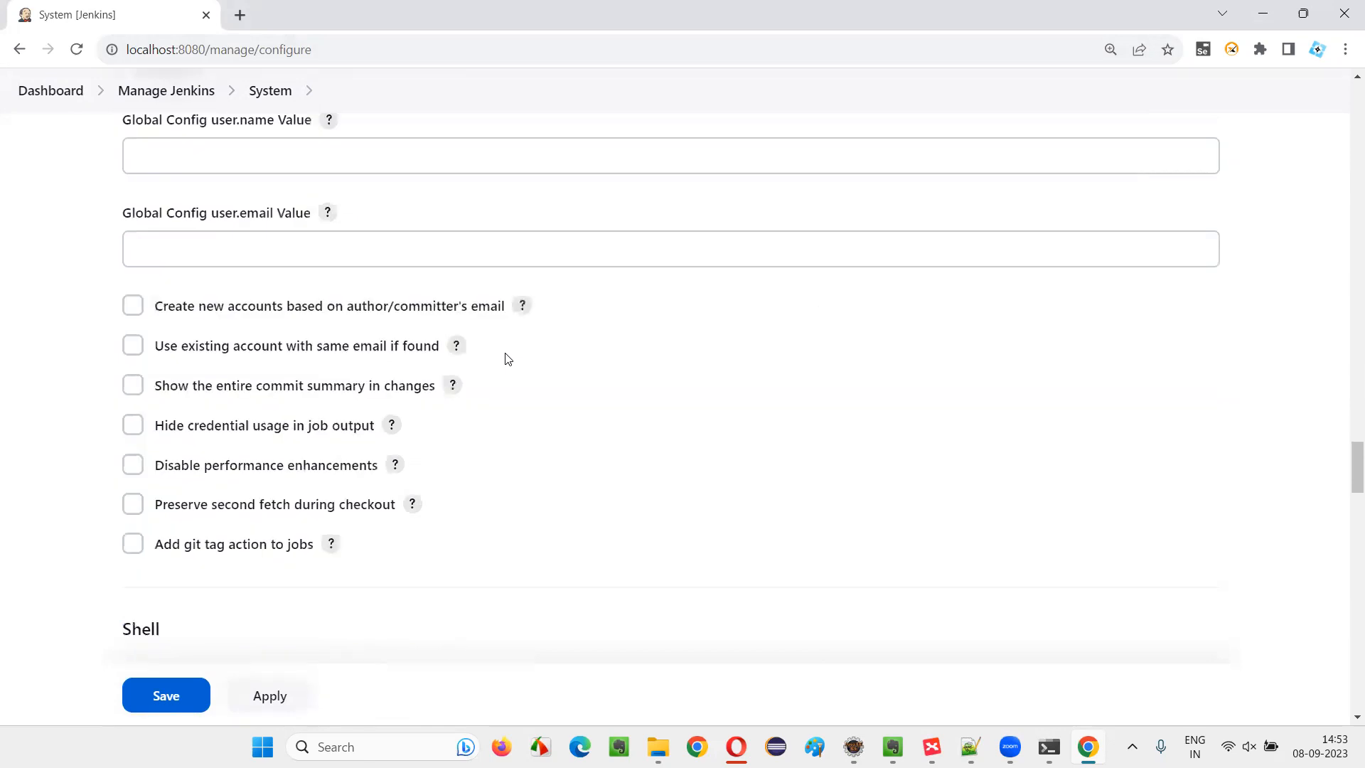
pyautogui.scroll(1, 508, 358)
pyautogui.scroll(-9, 654, 430)
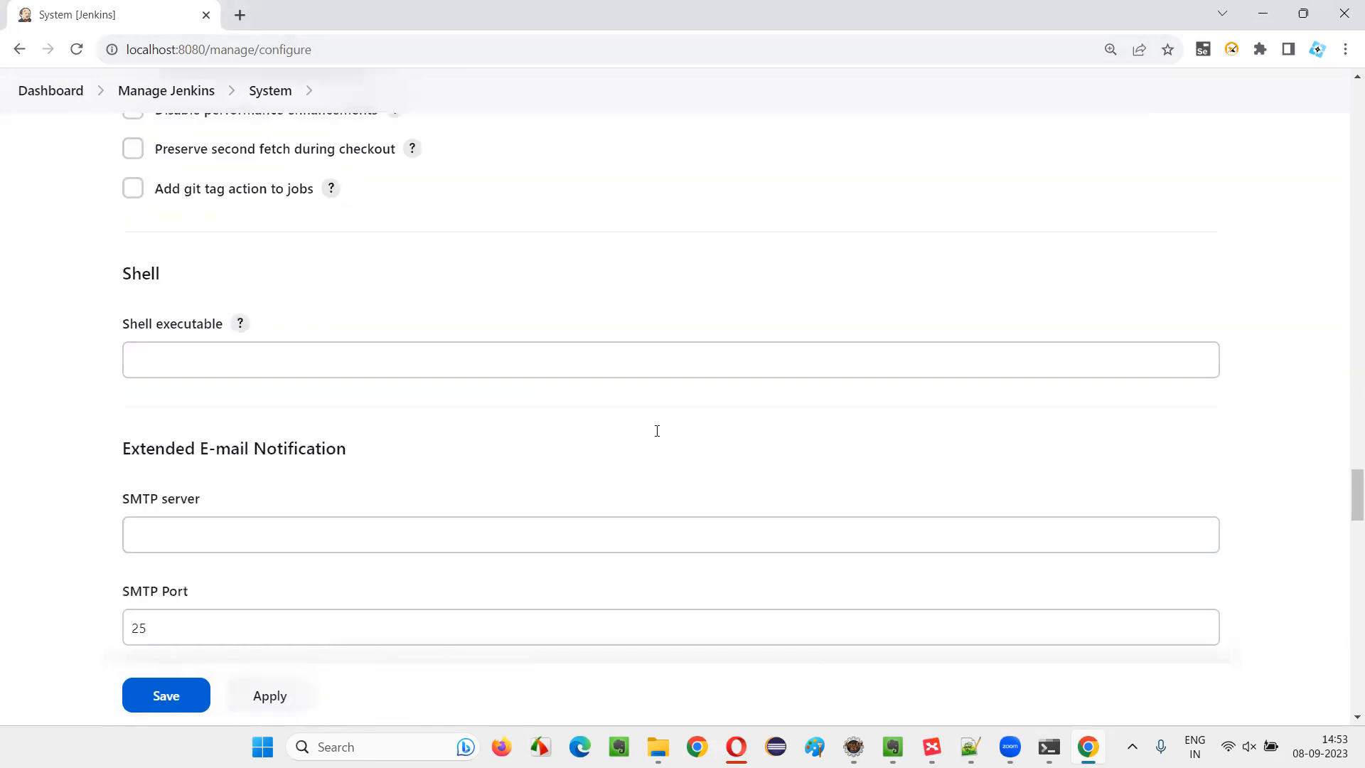
pyautogui.scroll(-15, 654, 430)
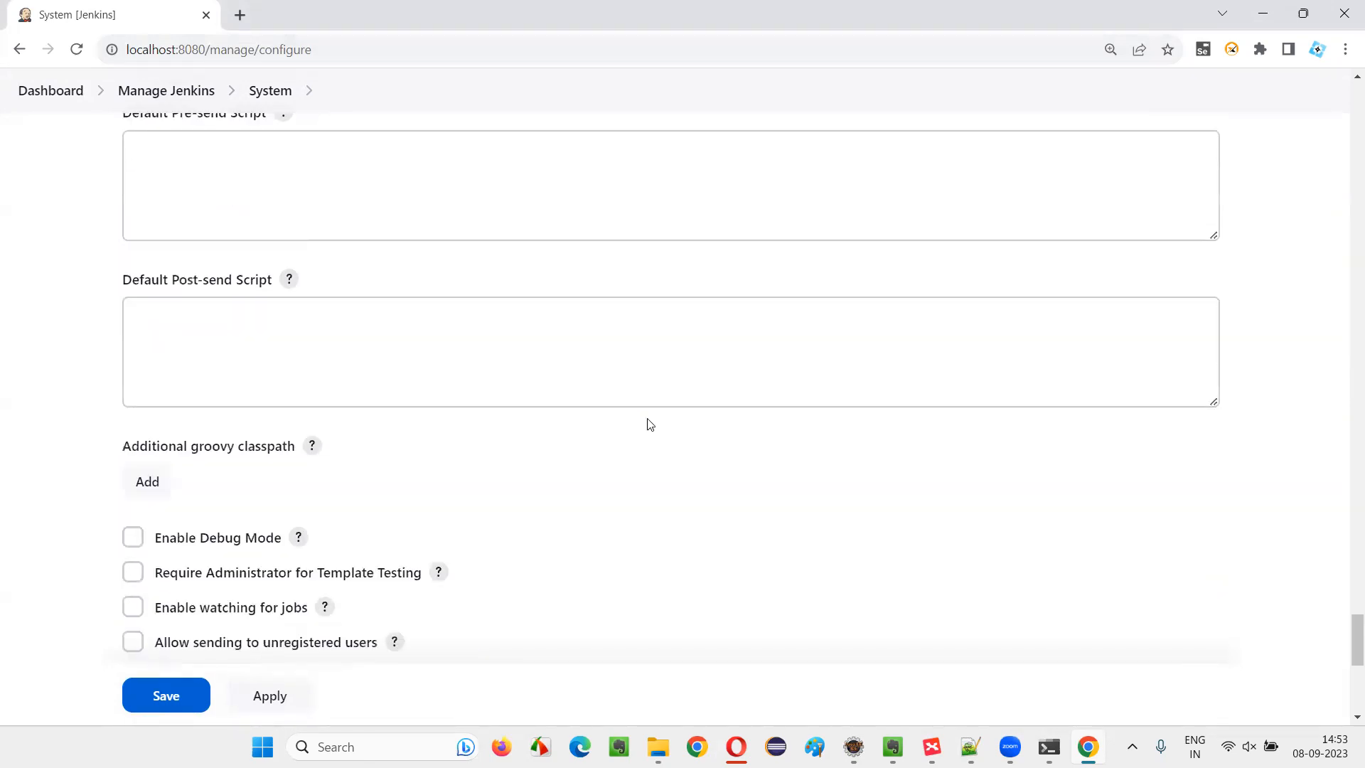
pyautogui.scroll(-8, 648, 424)
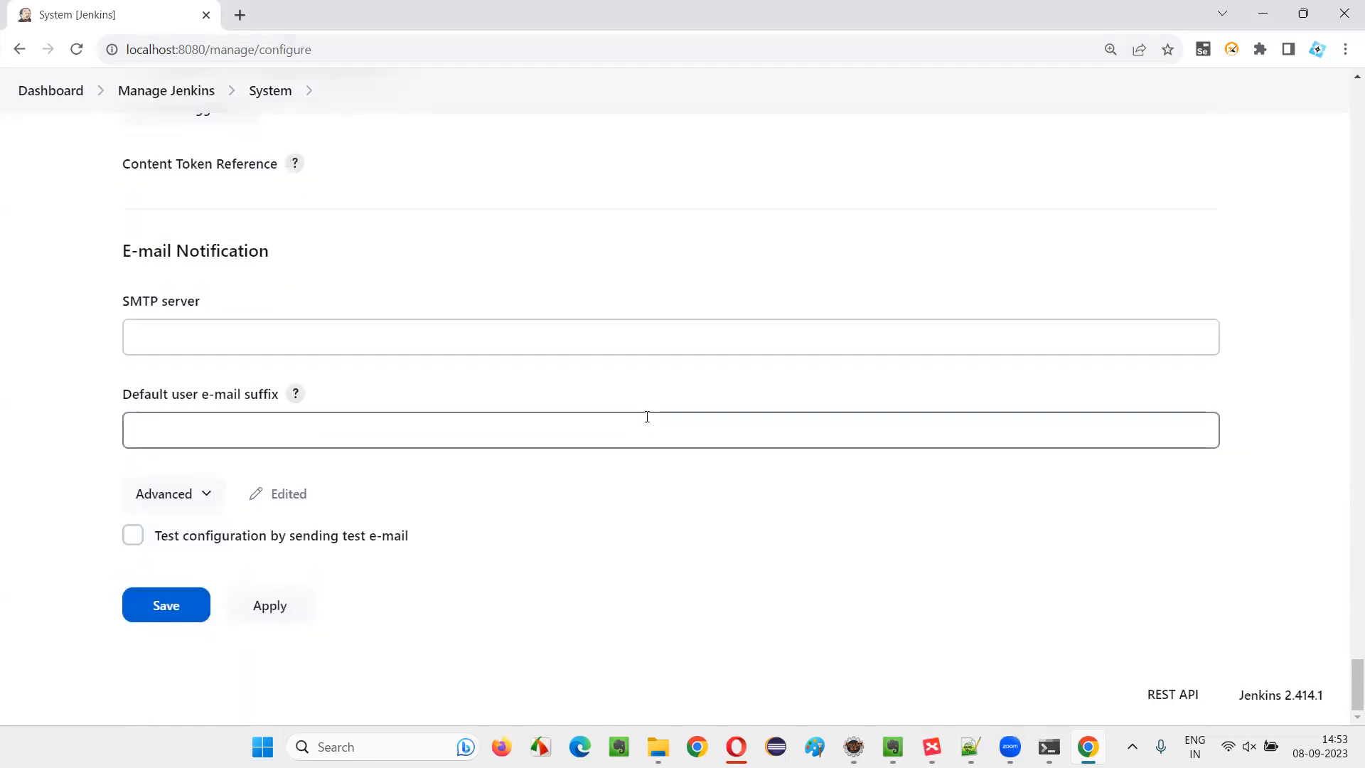
pyautogui.scroll(10, 390, 237)
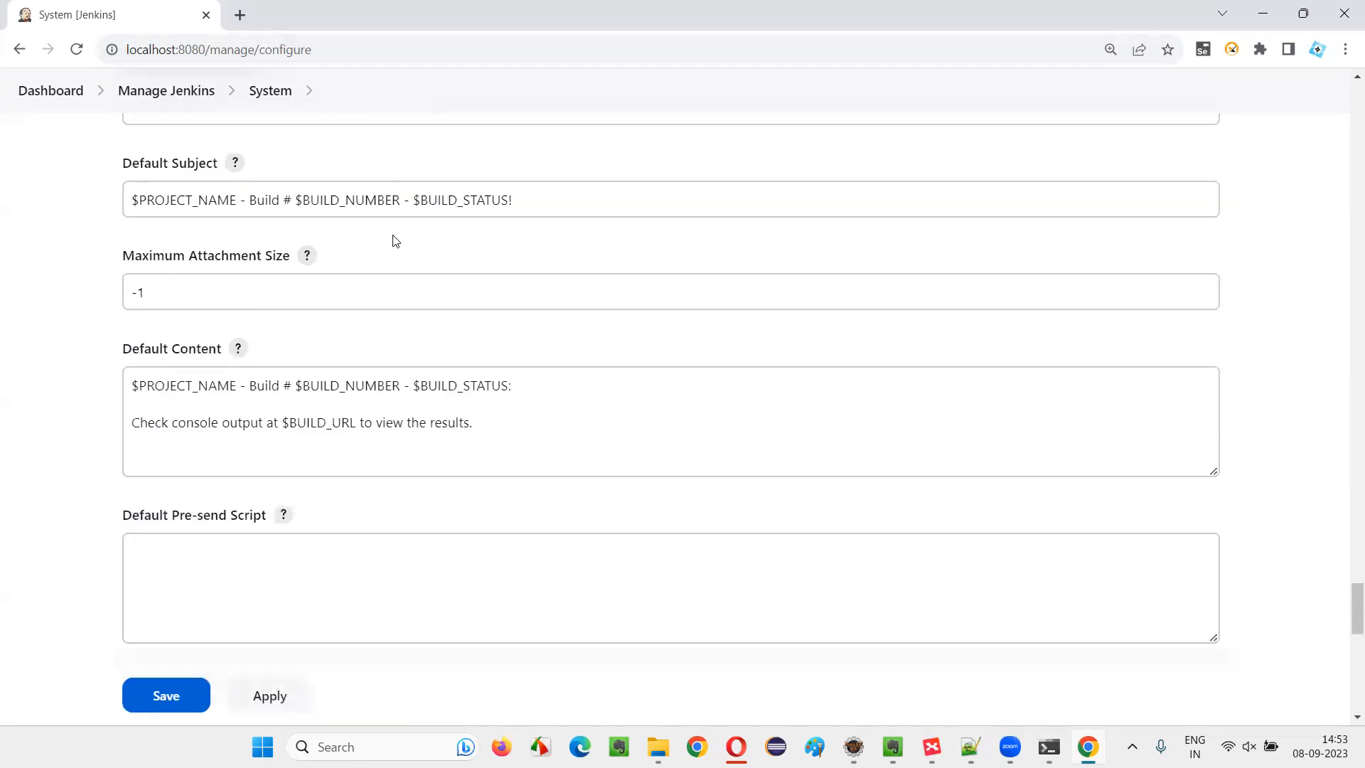
# Return to Manage Jenkins and examine its System Configuration, Security, Status Information and Troubleshooting options
pyautogui.click(203, 92)
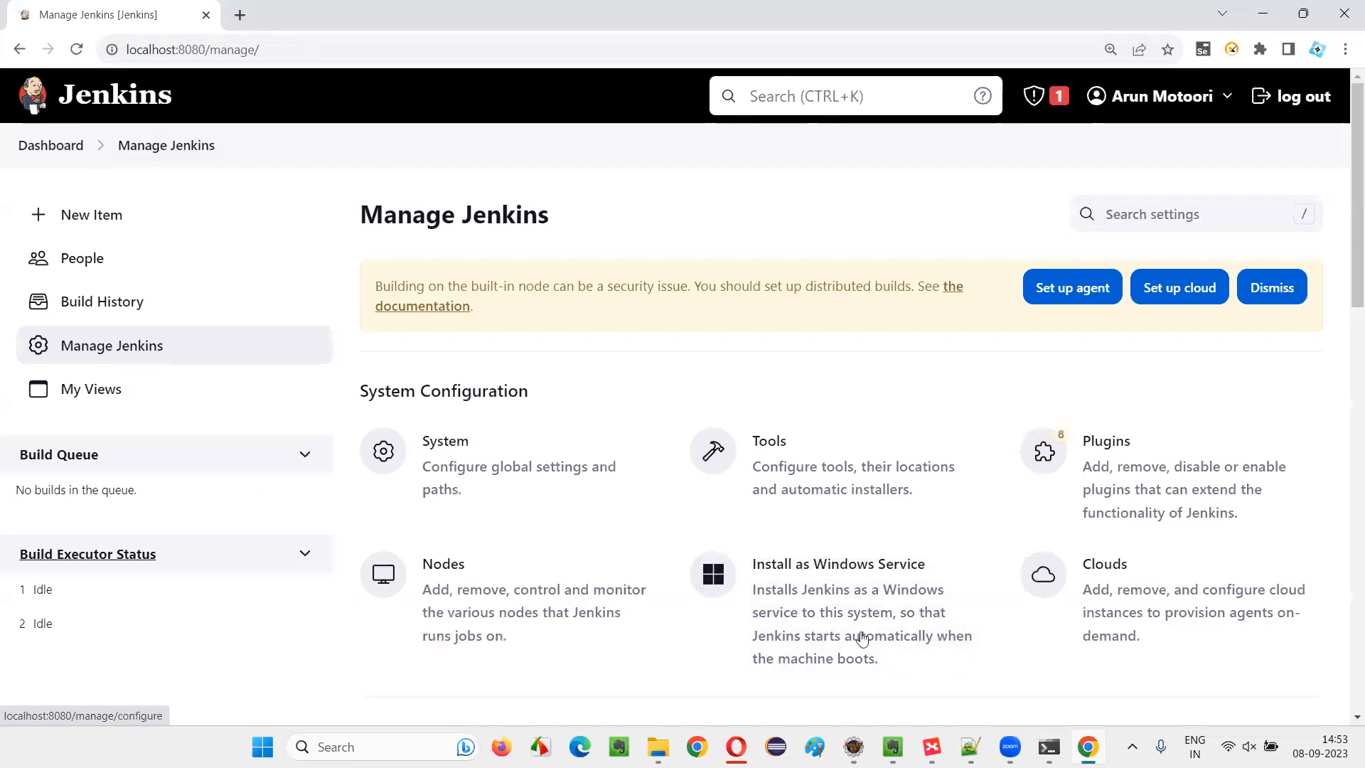
pyautogui.scroll(-2, 1076, 386)
pyautogui.scroll(-1, 1075, 386)
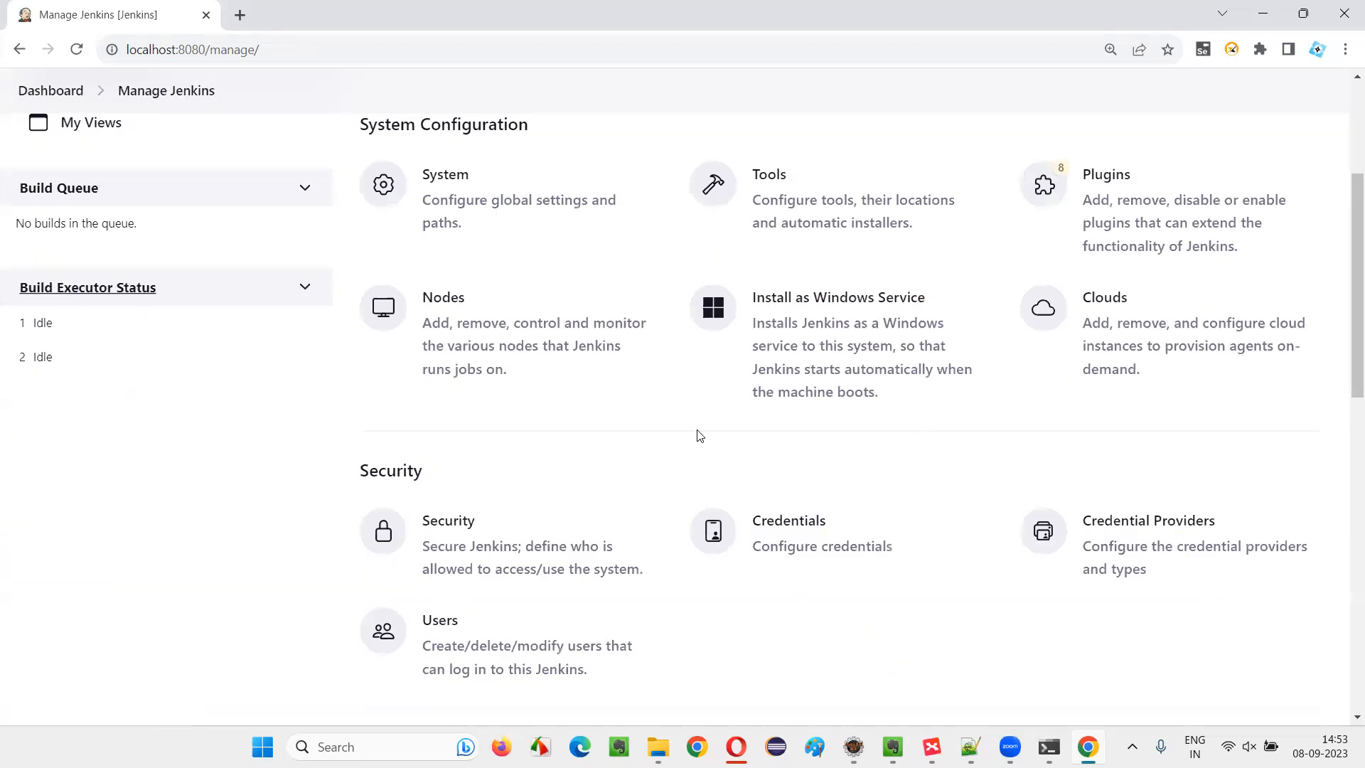
pyautogui.scroll(-2, 718, 427)
pyautogui.scroll(-3, 844, 442)
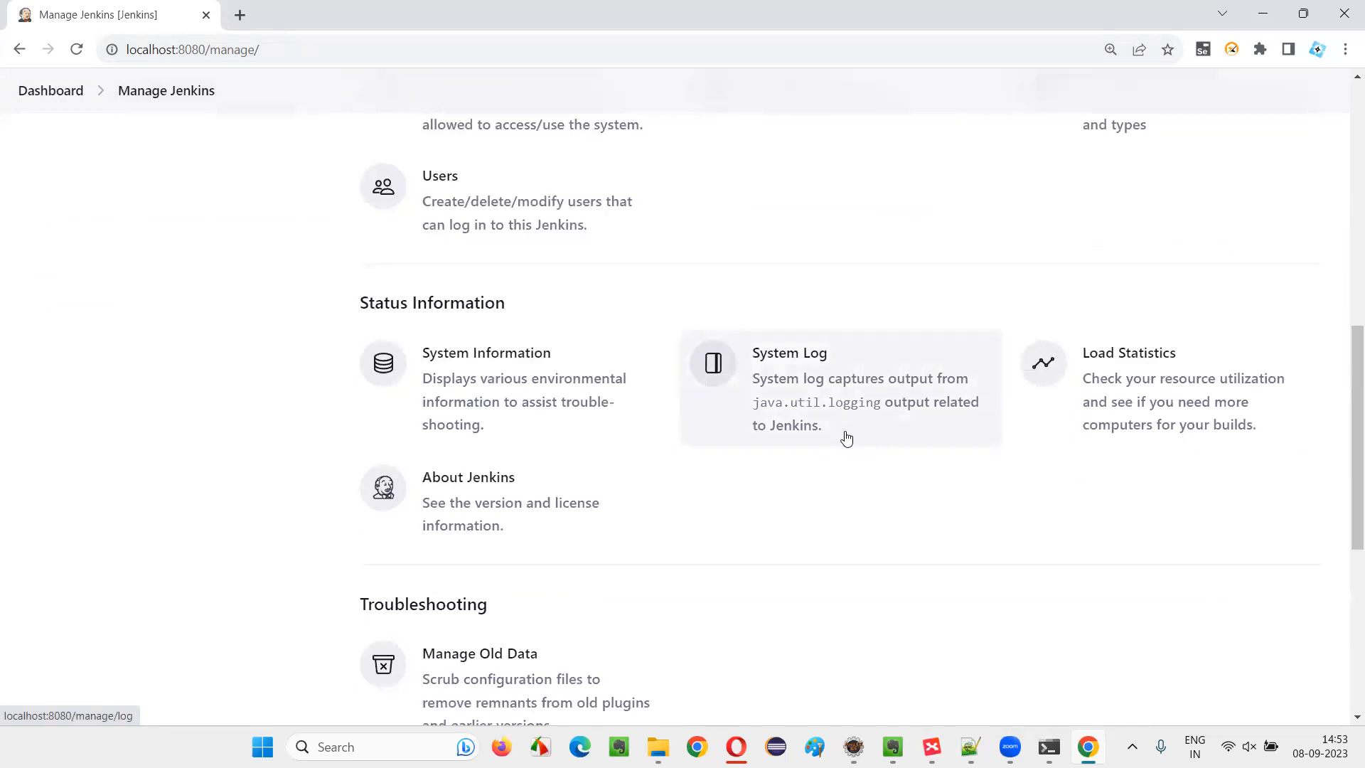
pyautogui.scroll(-5, 846, 437)
pyautogui.scroll(13, 835, 426)
# Search the Manage Jenkins settings for "Global Tools"
pyautogui.click(1183, 215)
pyautogui.write('G,')
pyautogui.press('BackSpace')
pyautogui.write('lob')
pyautogui.press('BackSpace')
pyautogui.press('BackSpace')
pyautogui.press('BackSpace')
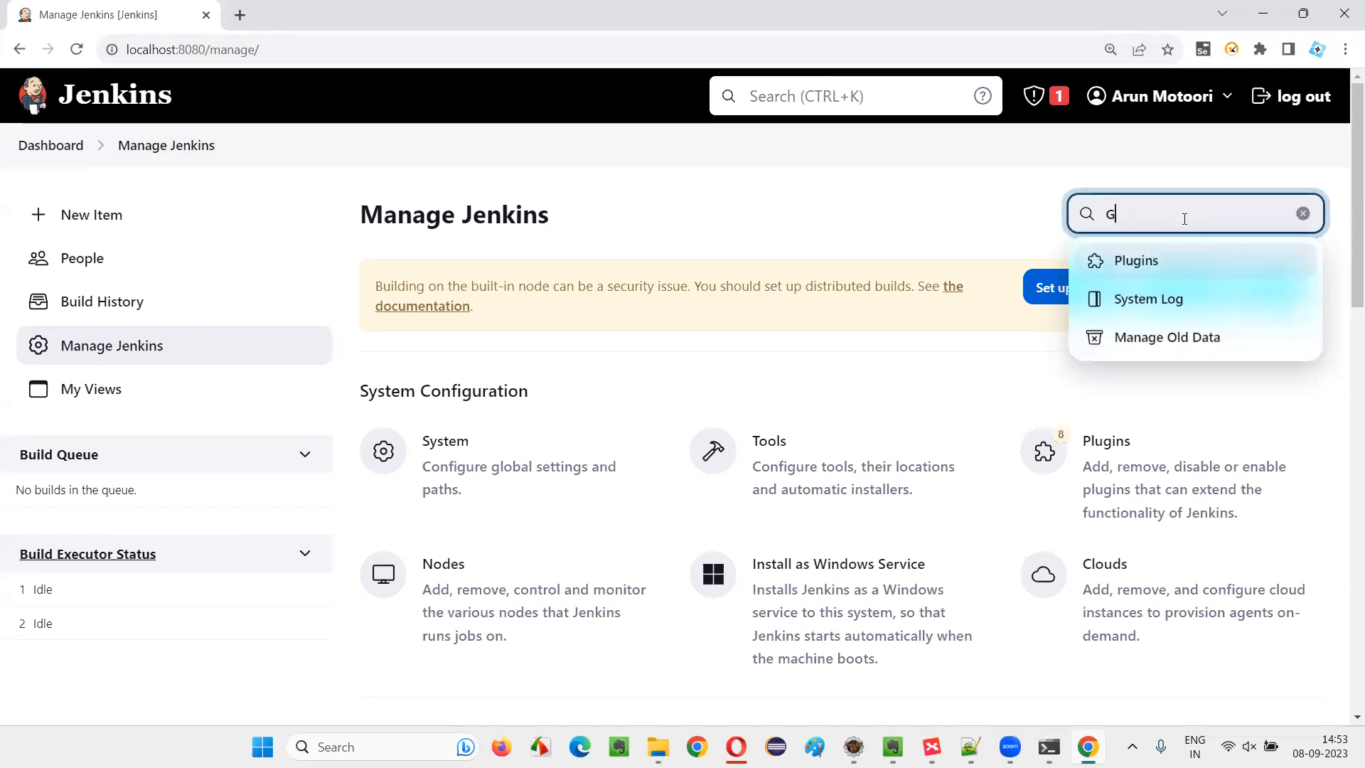
pyautogui.write('lobal Tools')
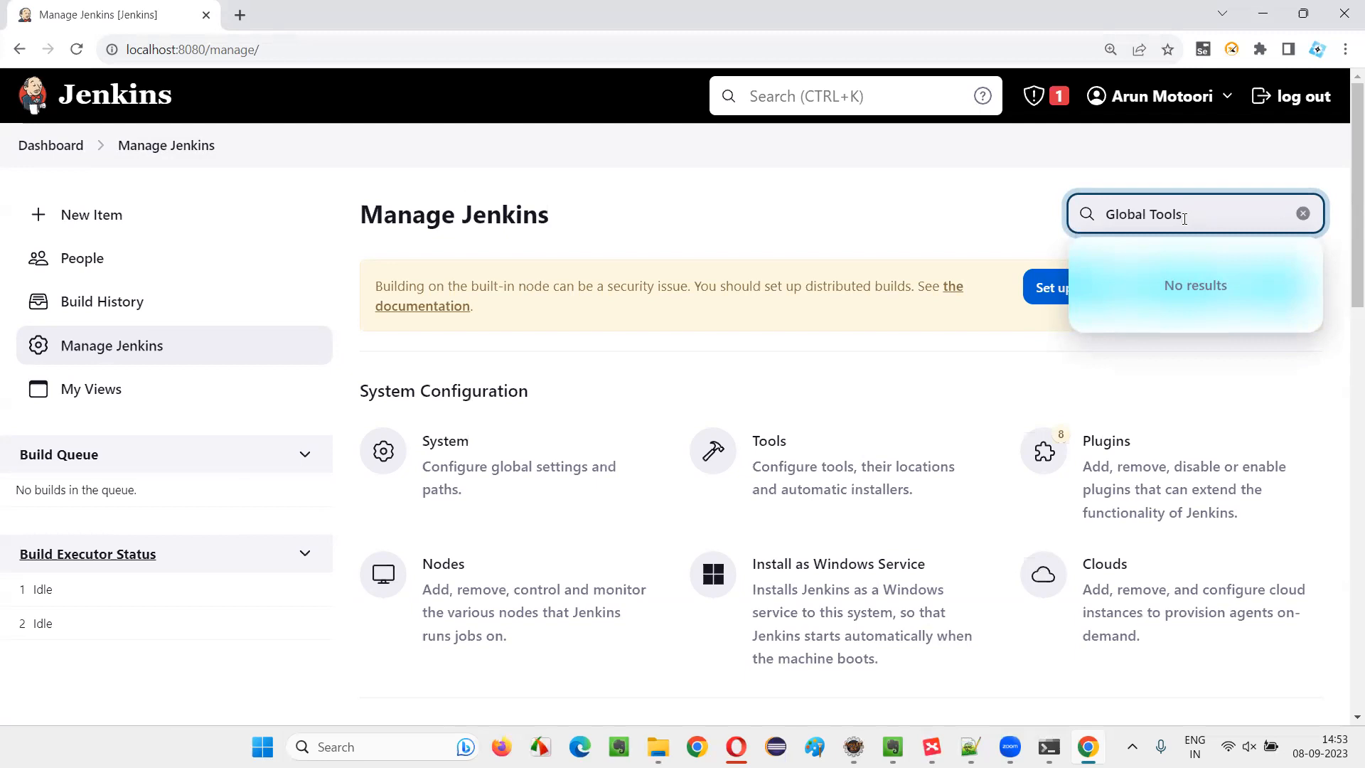
# Open the Tools configuration page and review its Maven Configuration, JDK installations and Git installations sections
pyautogui.click(825, 480)
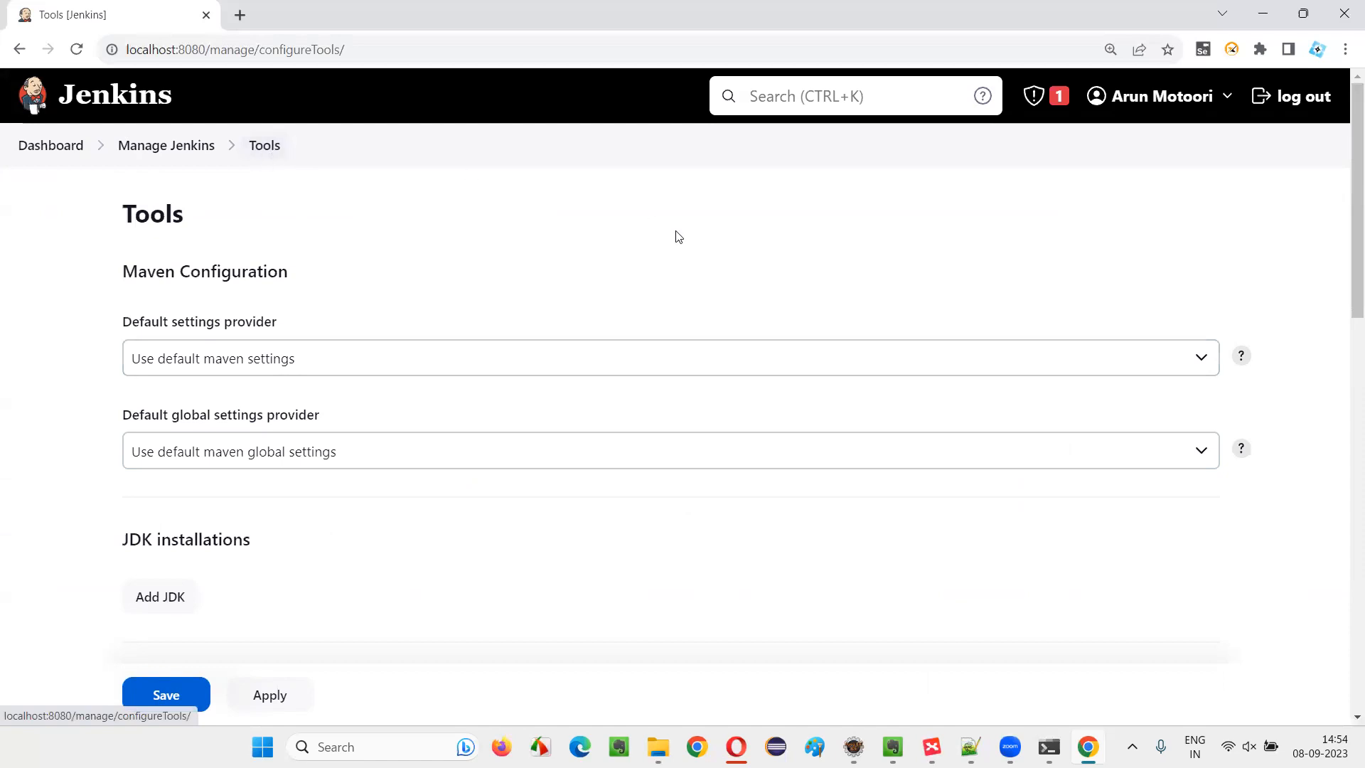
pyautogui.moveTo(131, 260); pyautogui.dragTo(360, 257)
pyautogui.click(369, 259)
pyautogui.moveTo(112, 268); pyautogui.dragTo(407, 287)
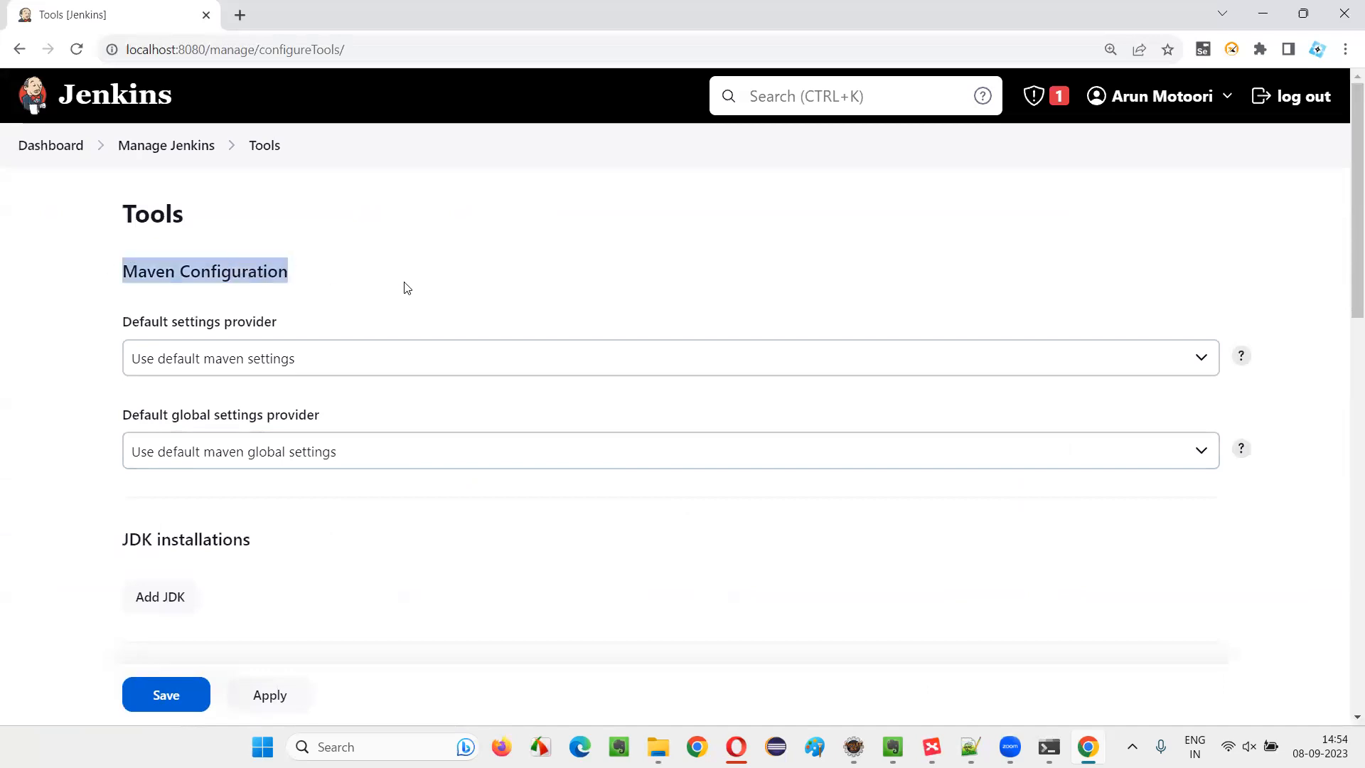
pyautogui.click(407, 287)
pyautogui.scroll(-2, 516, 275)
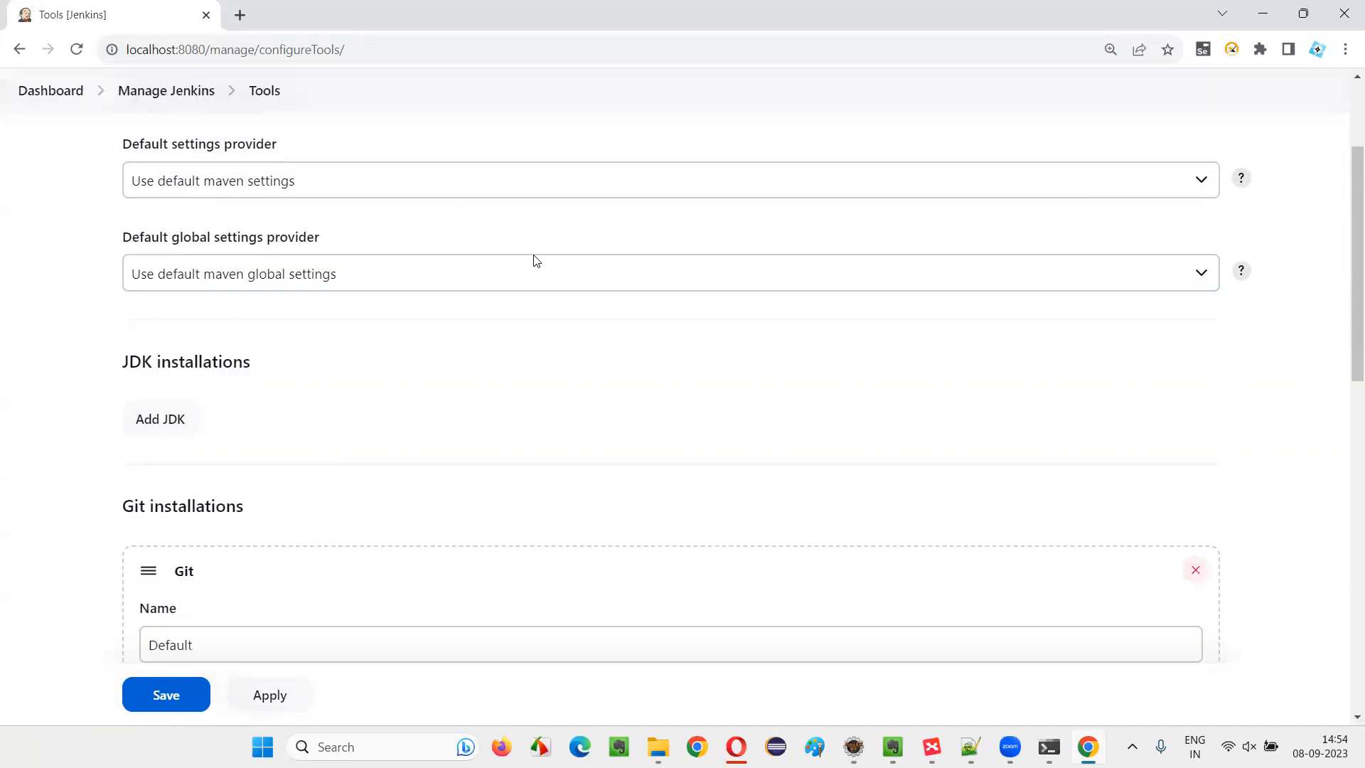
pyautogui.moveTo(129, 363); pyautogui.dragTo(265, 348)
pyautogui.scroll(-6, 273, 351)
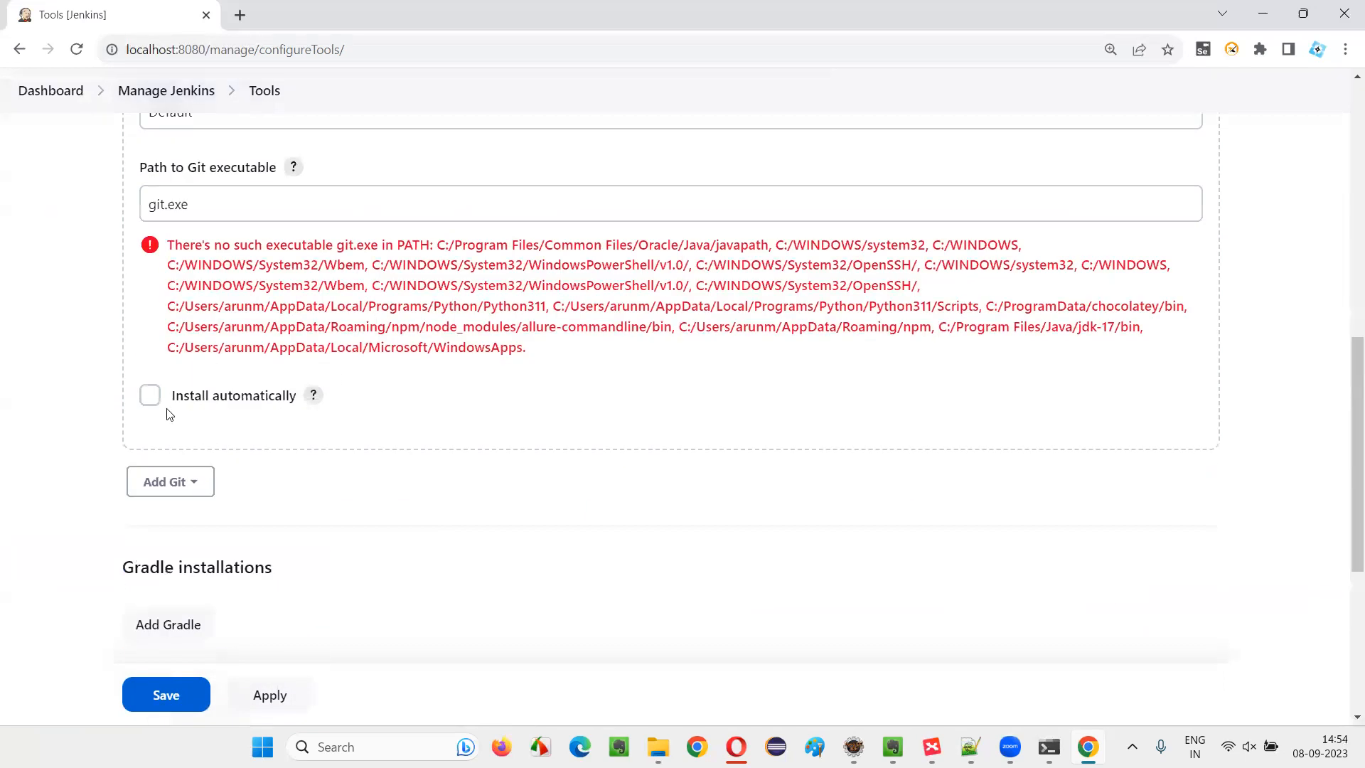
pyautogui.scroll(2, 315, 404)
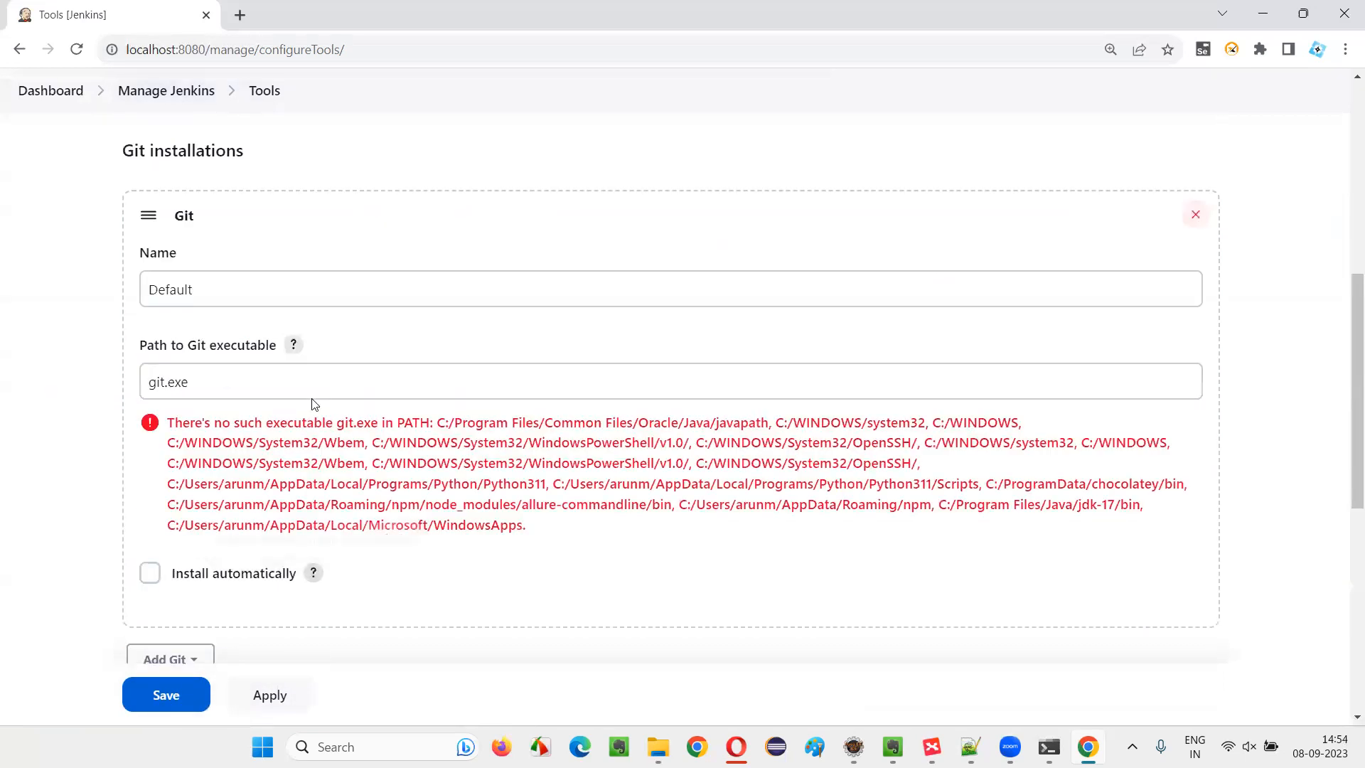
pyautogui.moveTo(198, 289); pyautogui.dragTo(2, 238)
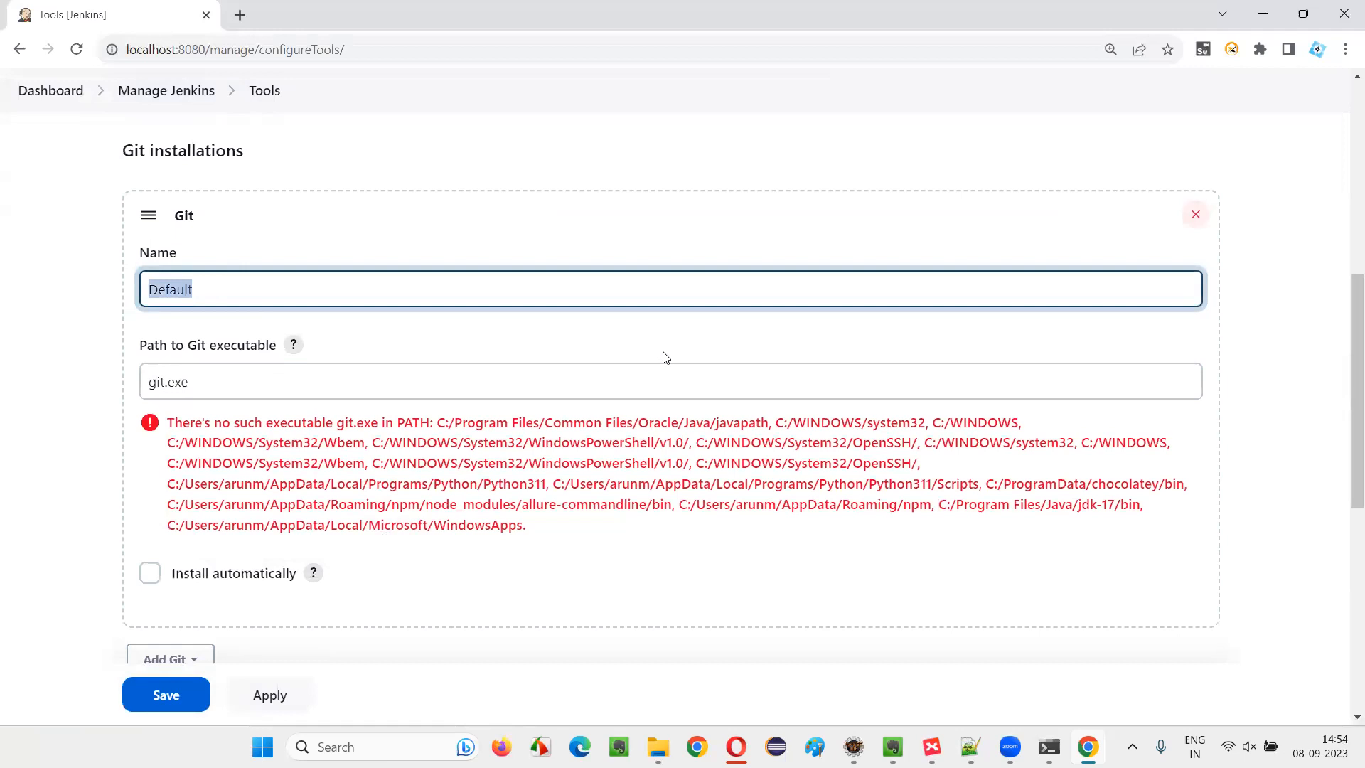
pyautogui.write('m')
pyautogui.write('JAVA')
pyautogui.write('_HOME')
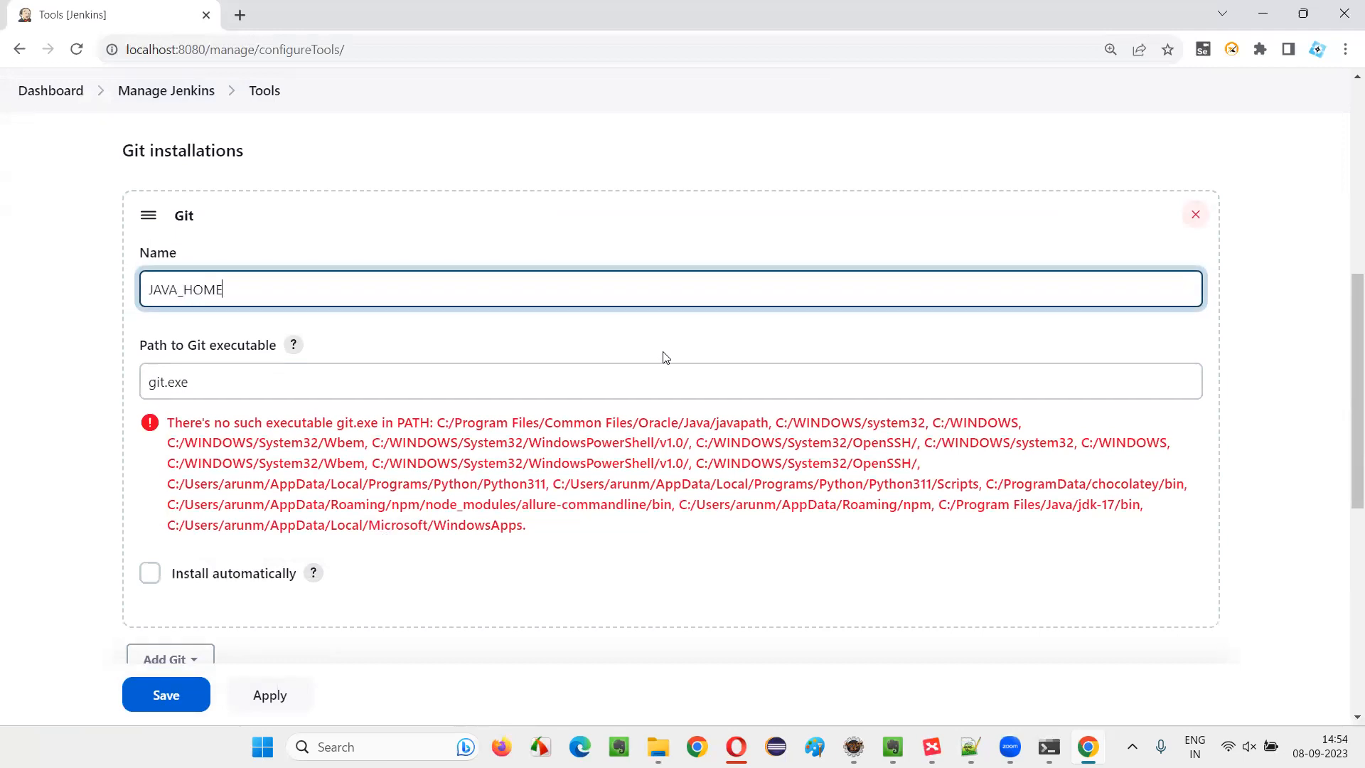
pyautogui.scroll(2, 108, 356)
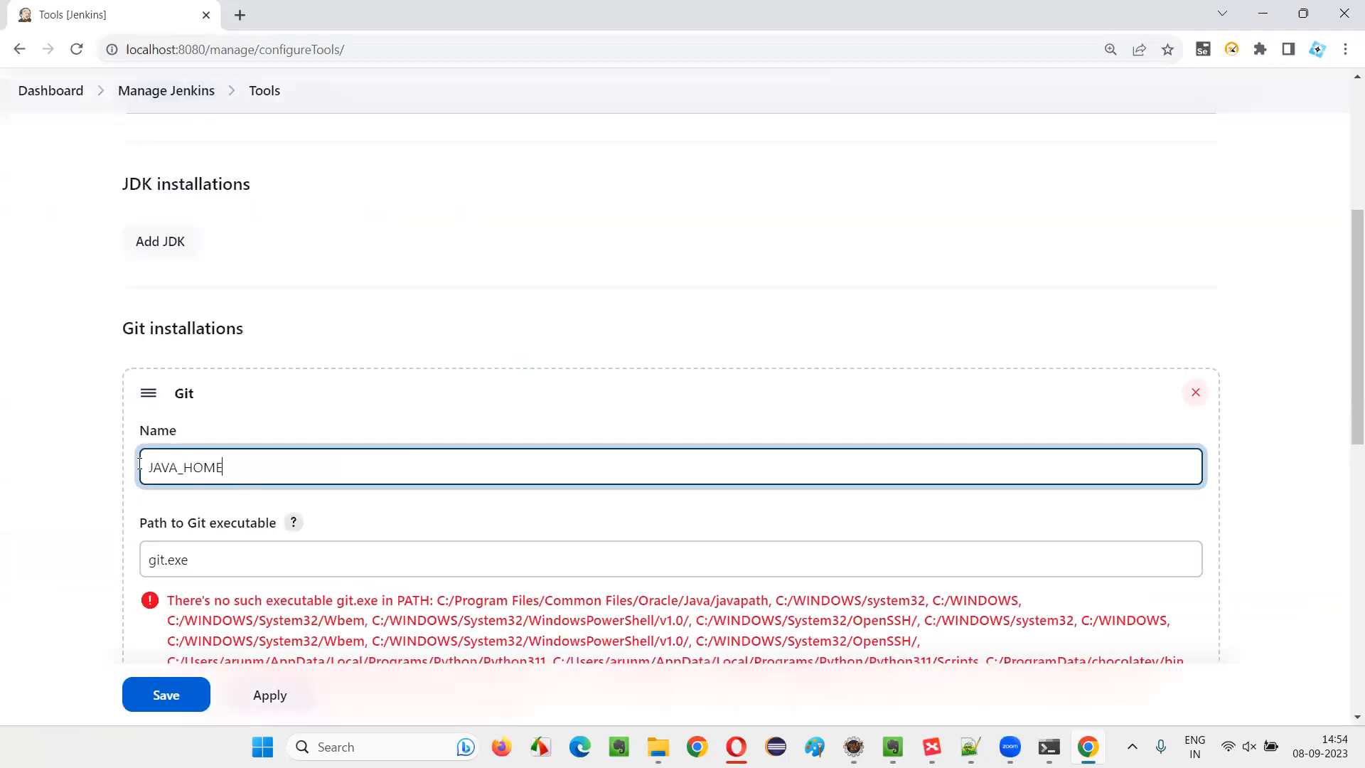
pyautogui.hotkey('ctrl', 'a')
pyautogui.press('BackSpace')
pyautogui.click(119, 495)
# Delete the existing Git entry from the Git installations section
pyautogui.scroll(3, 335, 372)
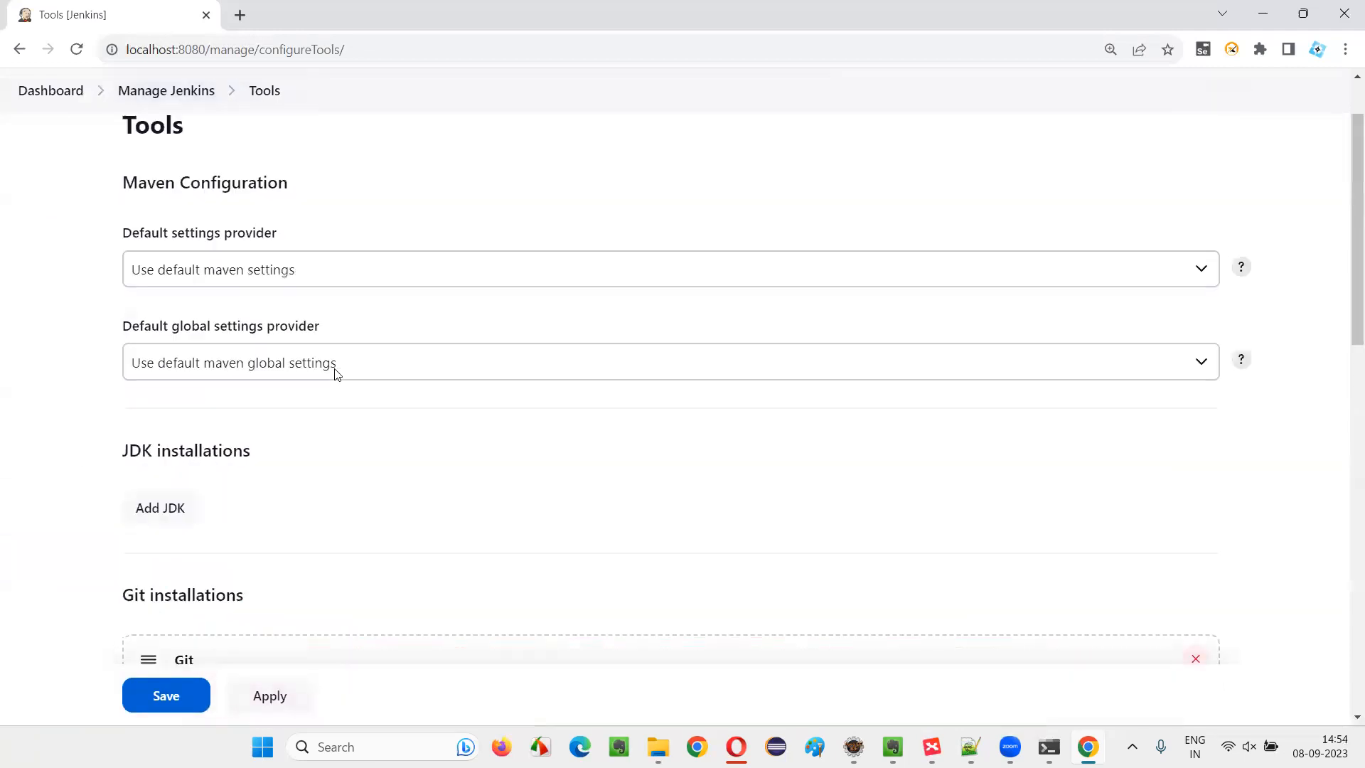
pyautogui.scroll(-3, 219, 405)
pyautogui.scroll(-4, 426, 386)
pyautogui.scroll(3, 530, 467)
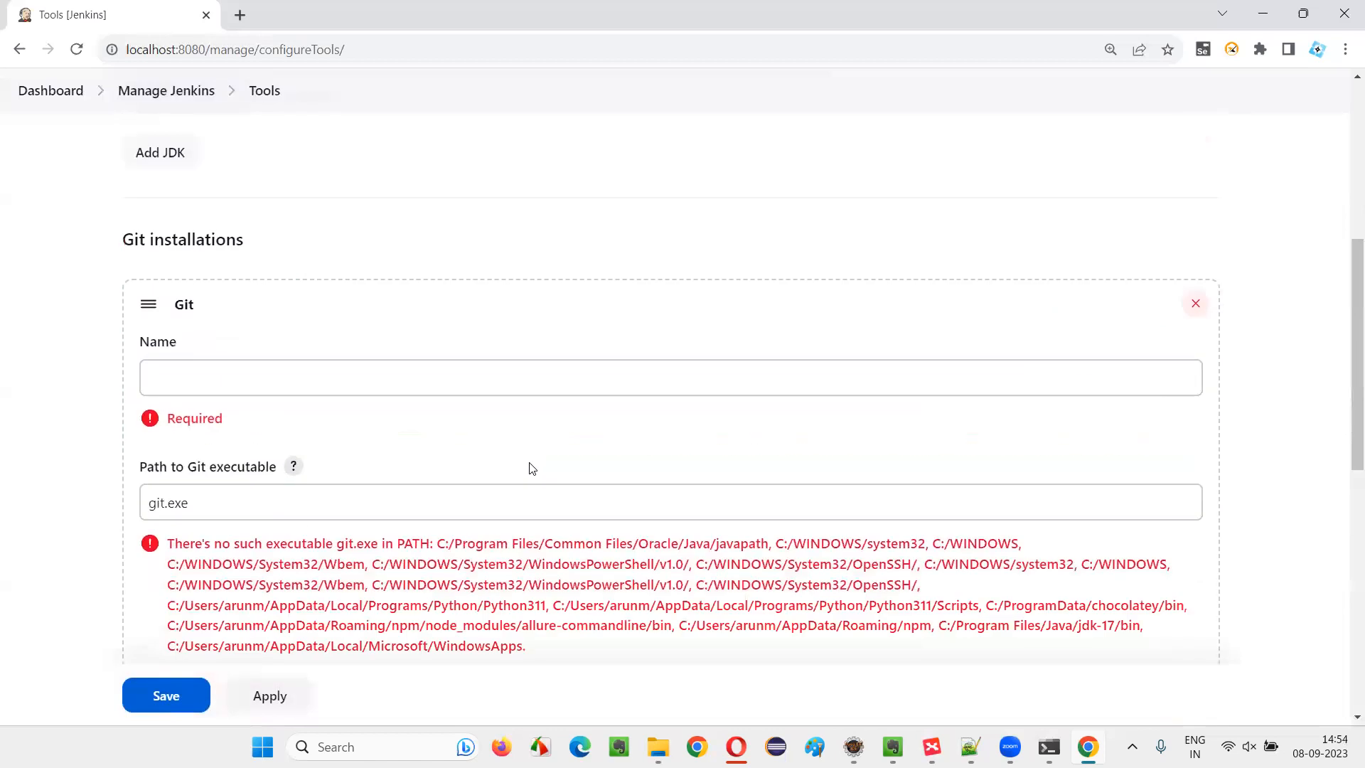
pyautogui.click(1195, 304)
# Add a JDK installation and name it JAVA_HOME
pyautogui.scroll(2, 361, 372)
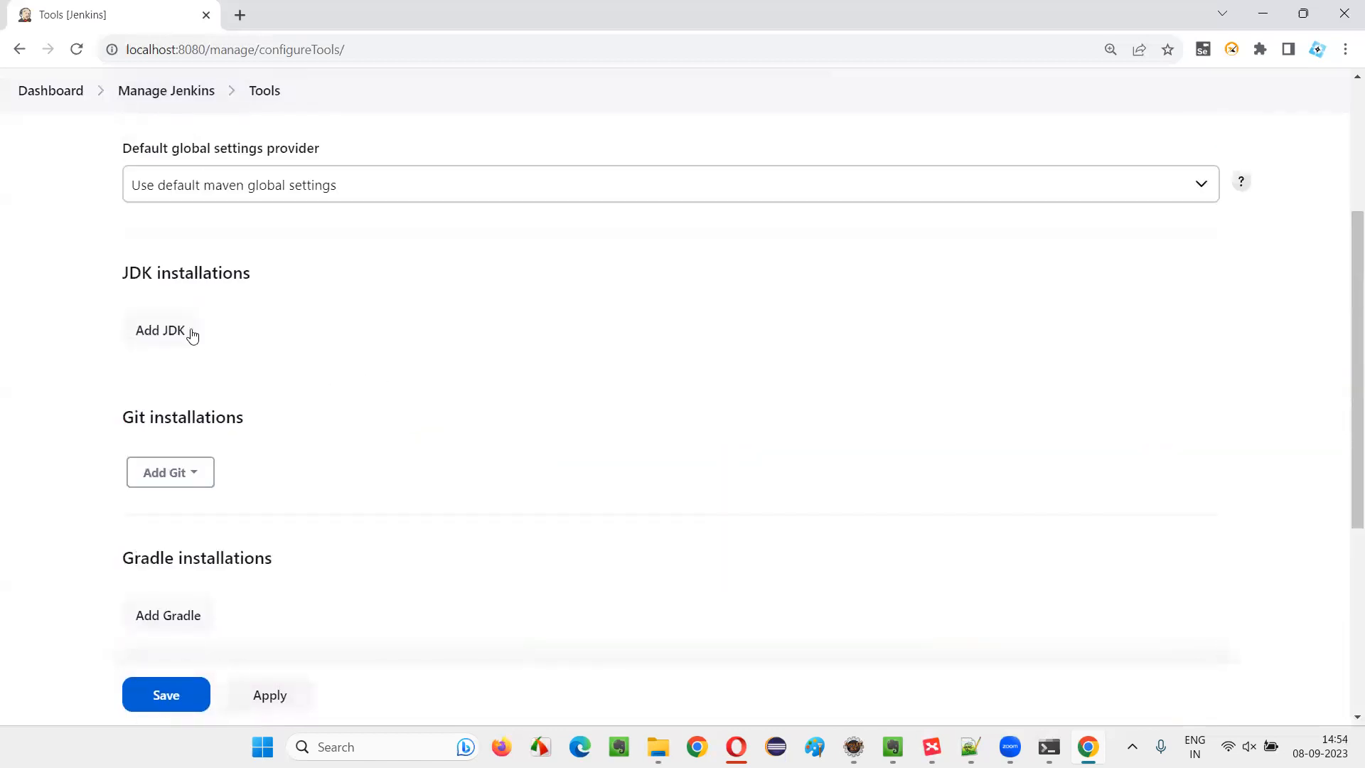
pyautogui.moveTo(121, 275); pyautogui.dragTo(269, 284)
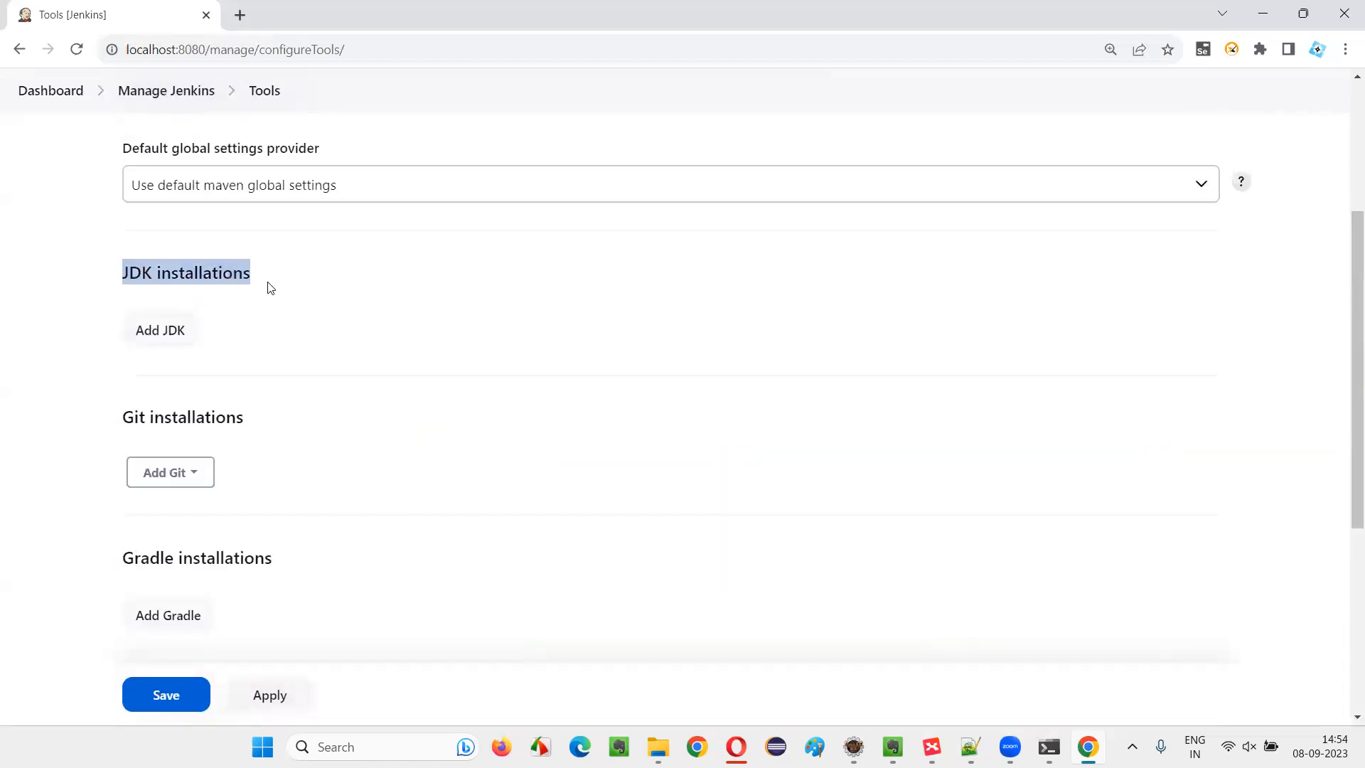
pyautogui.click(159, 336)
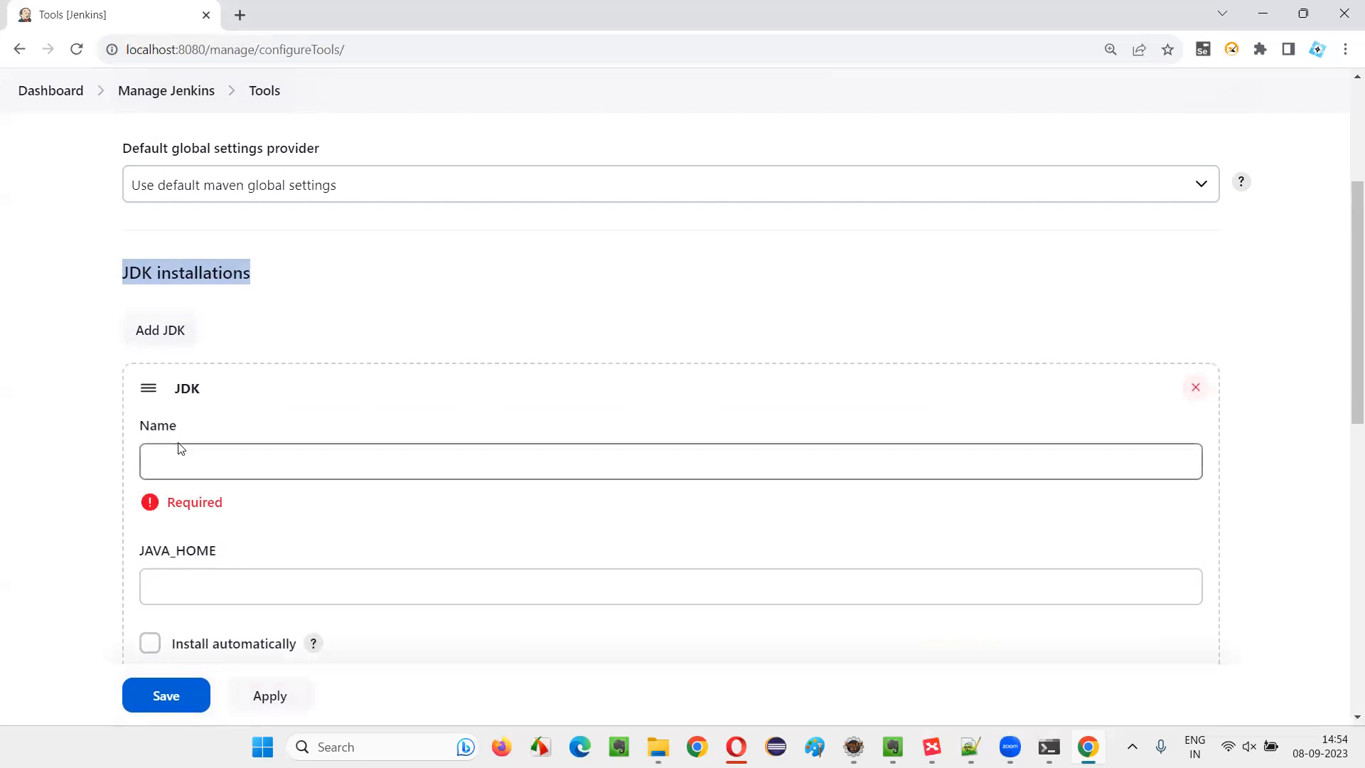
pyautogui.click(208, 469)
pyautogui.write('JAVA_HOME')
# Switch to File Explorer and copy the full path of the jdk-17 folder inside C:\Program Files\Java
pyautogui.click(202, 580)
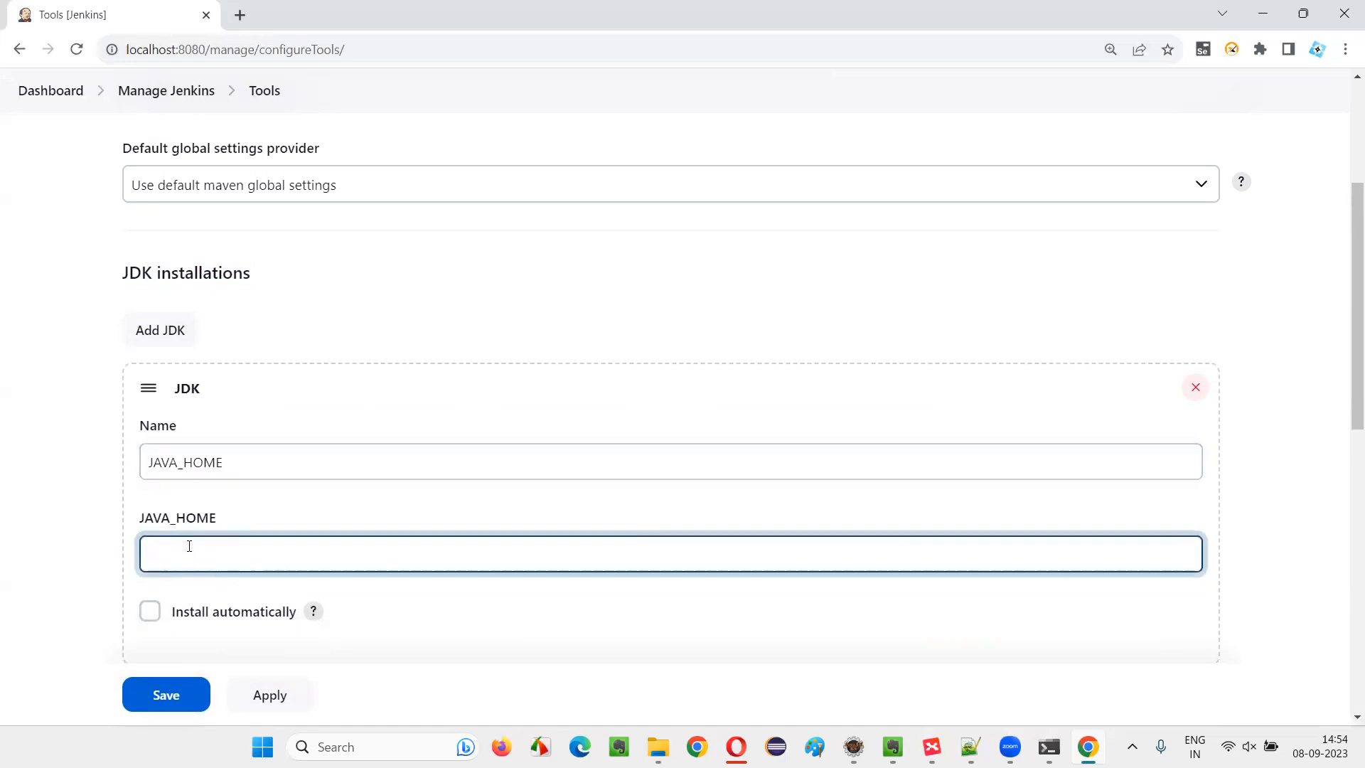
pyautogui.click(658, 747)
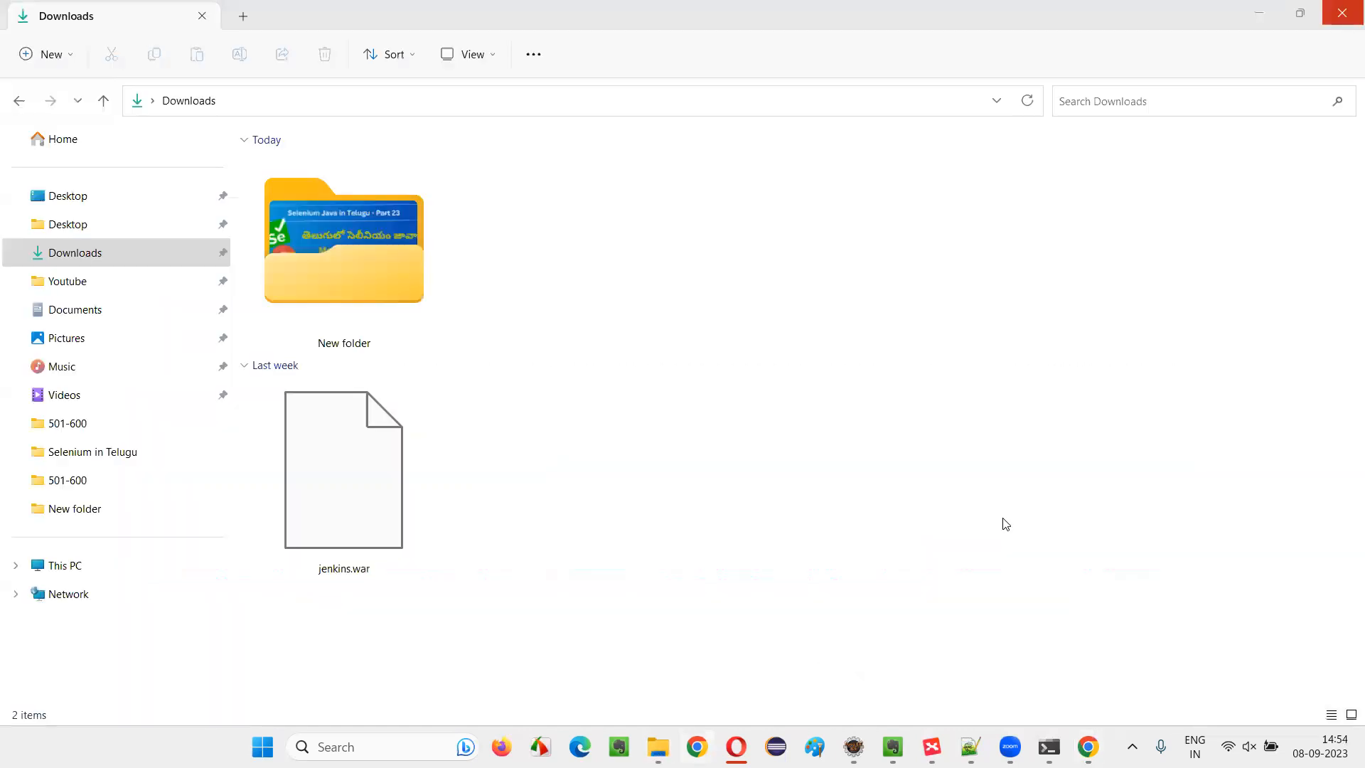
pyautogui.click(79, 565)
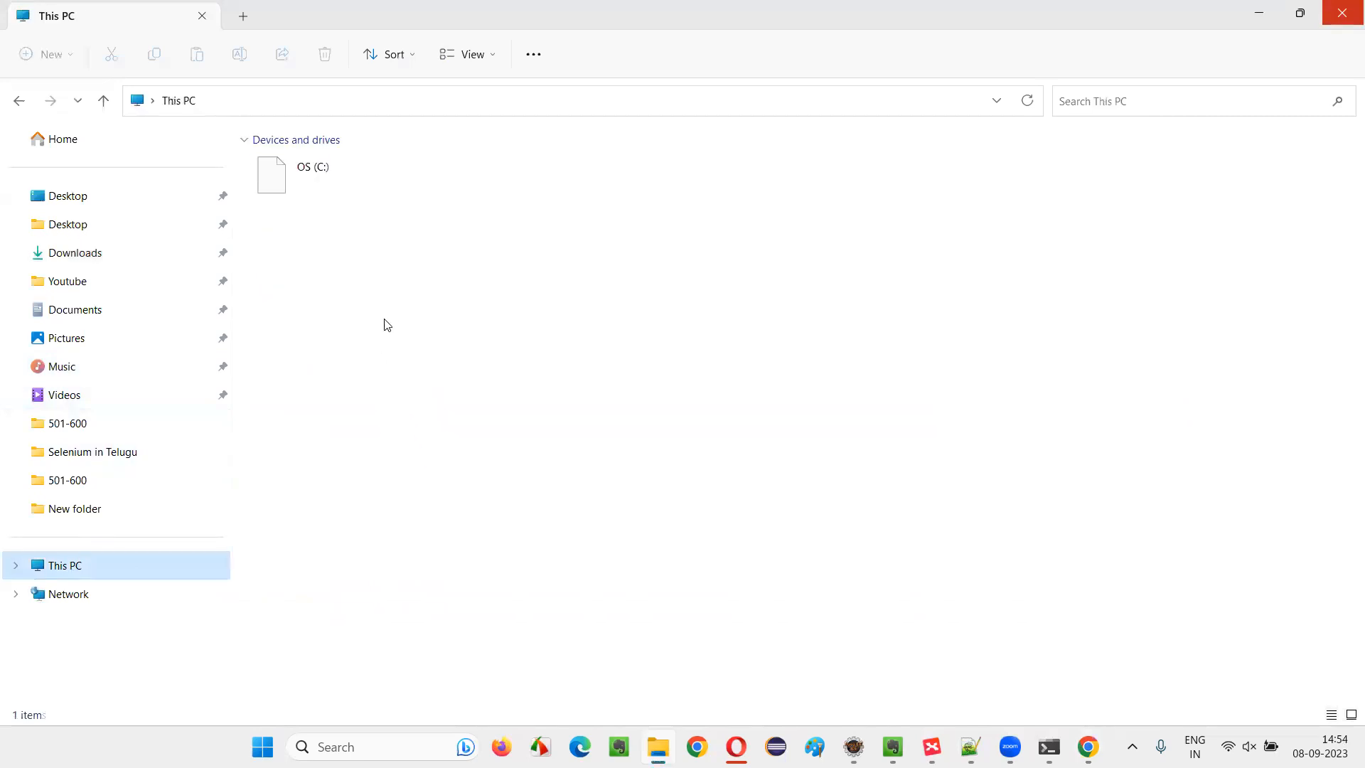
pyautogui.click(351, 178)
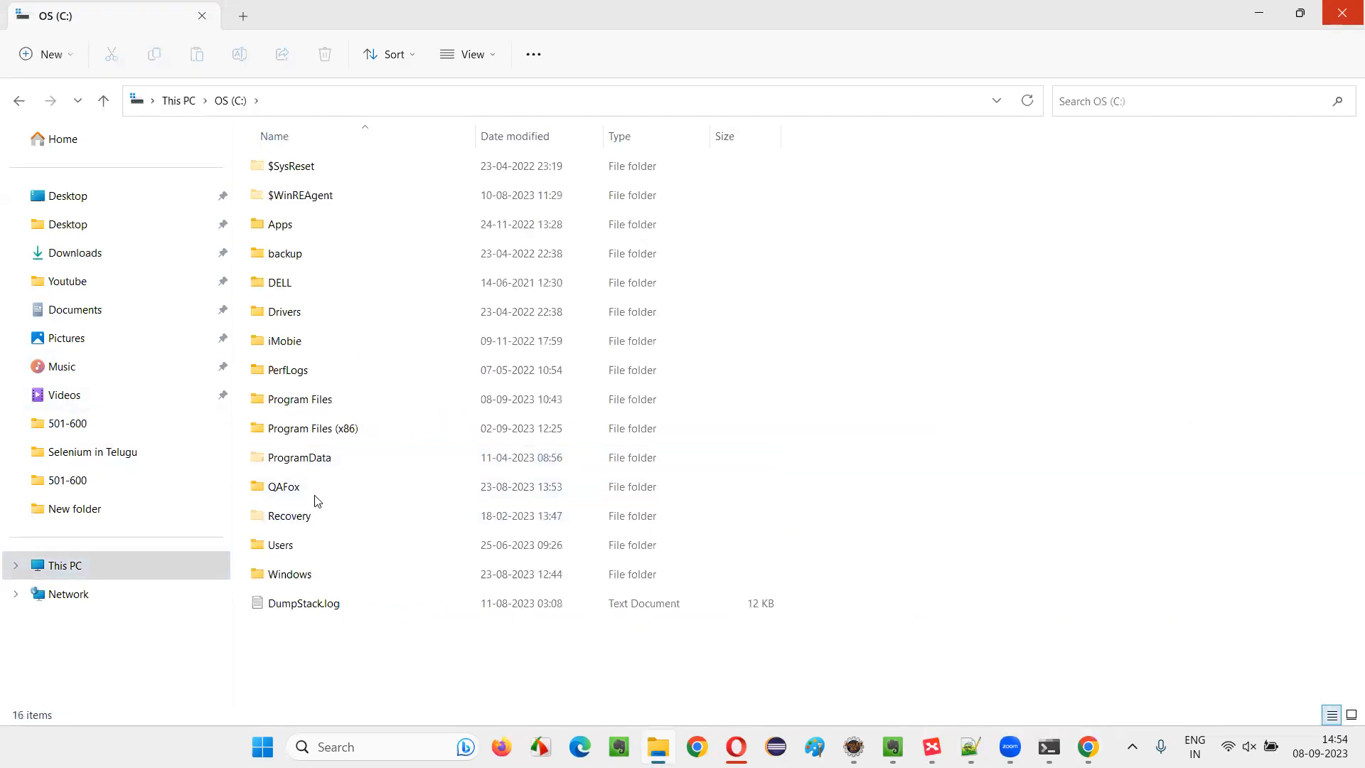
pyautogui.doubleClick(313, 401)
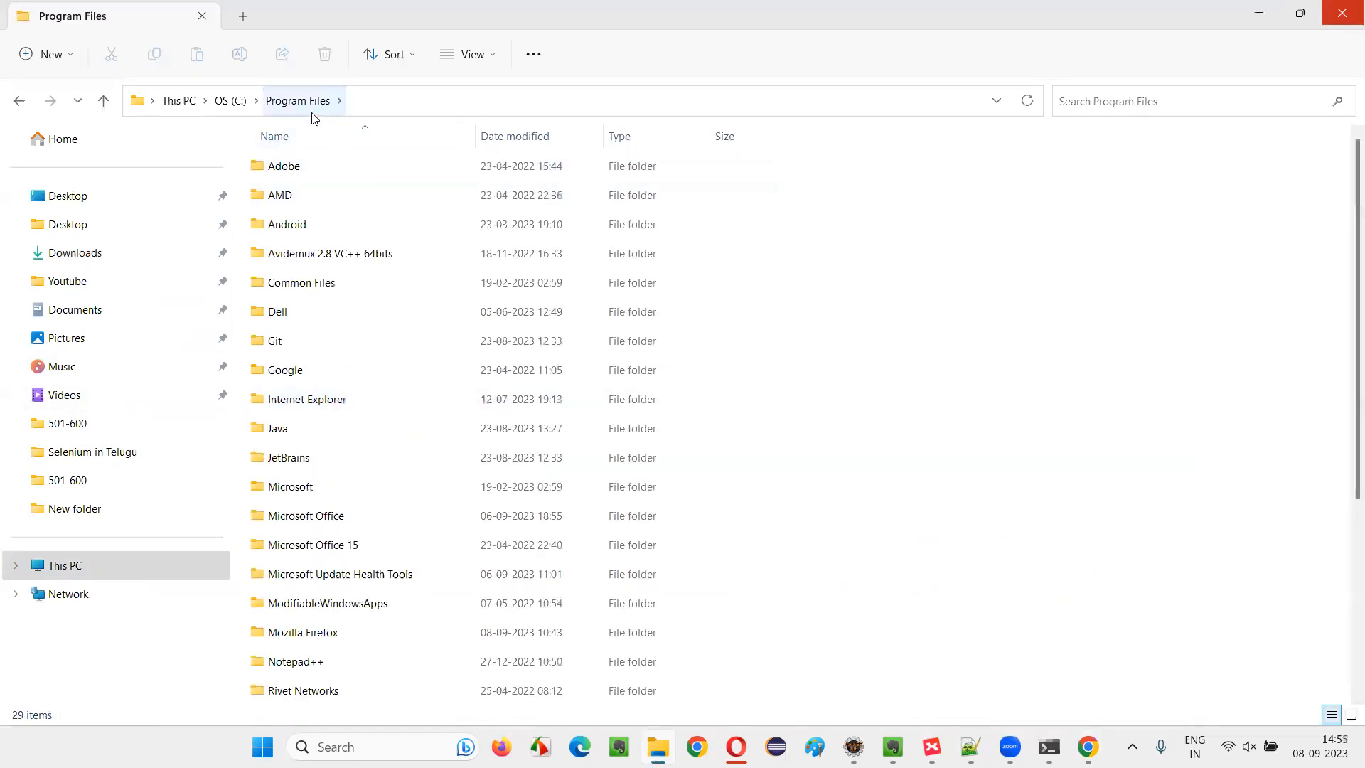
pyautogui.doubleClick(290, 435)
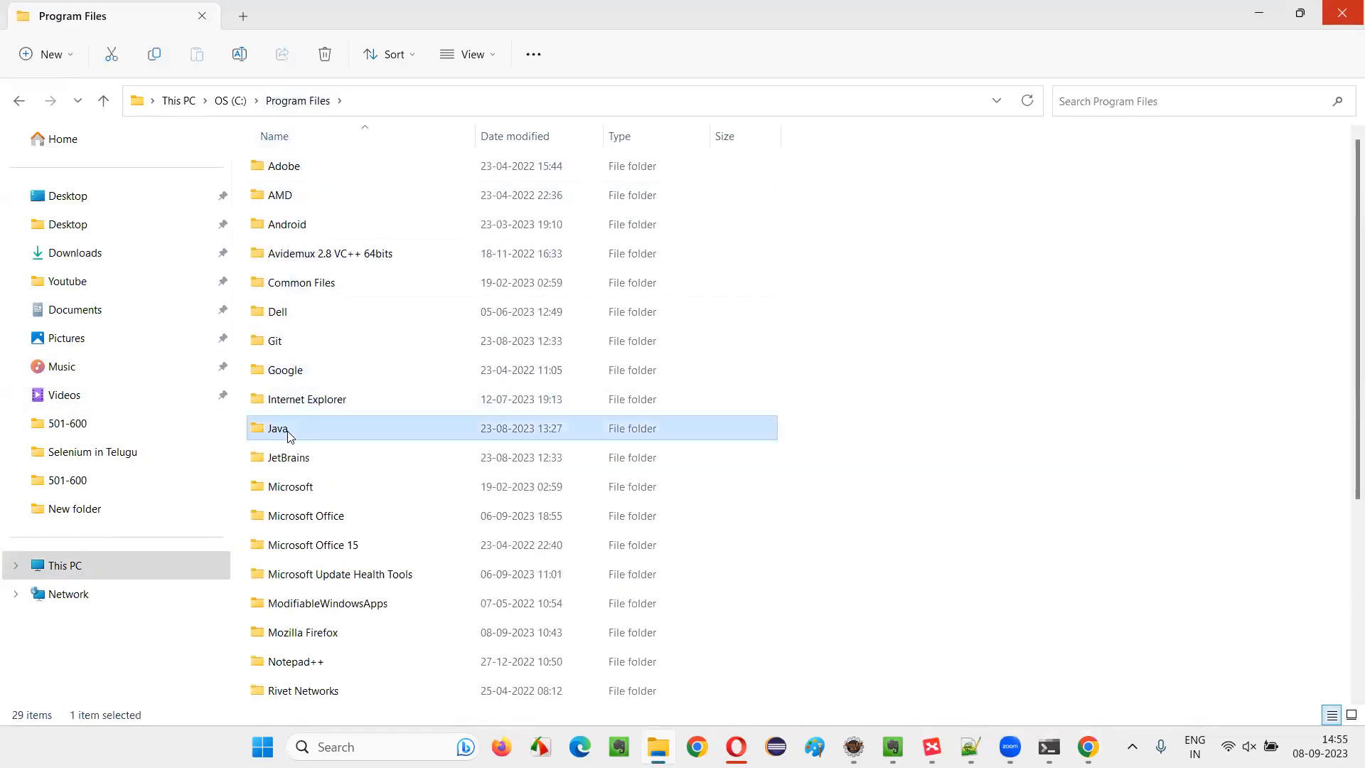
pyautogui.doubleClick(305, 169)
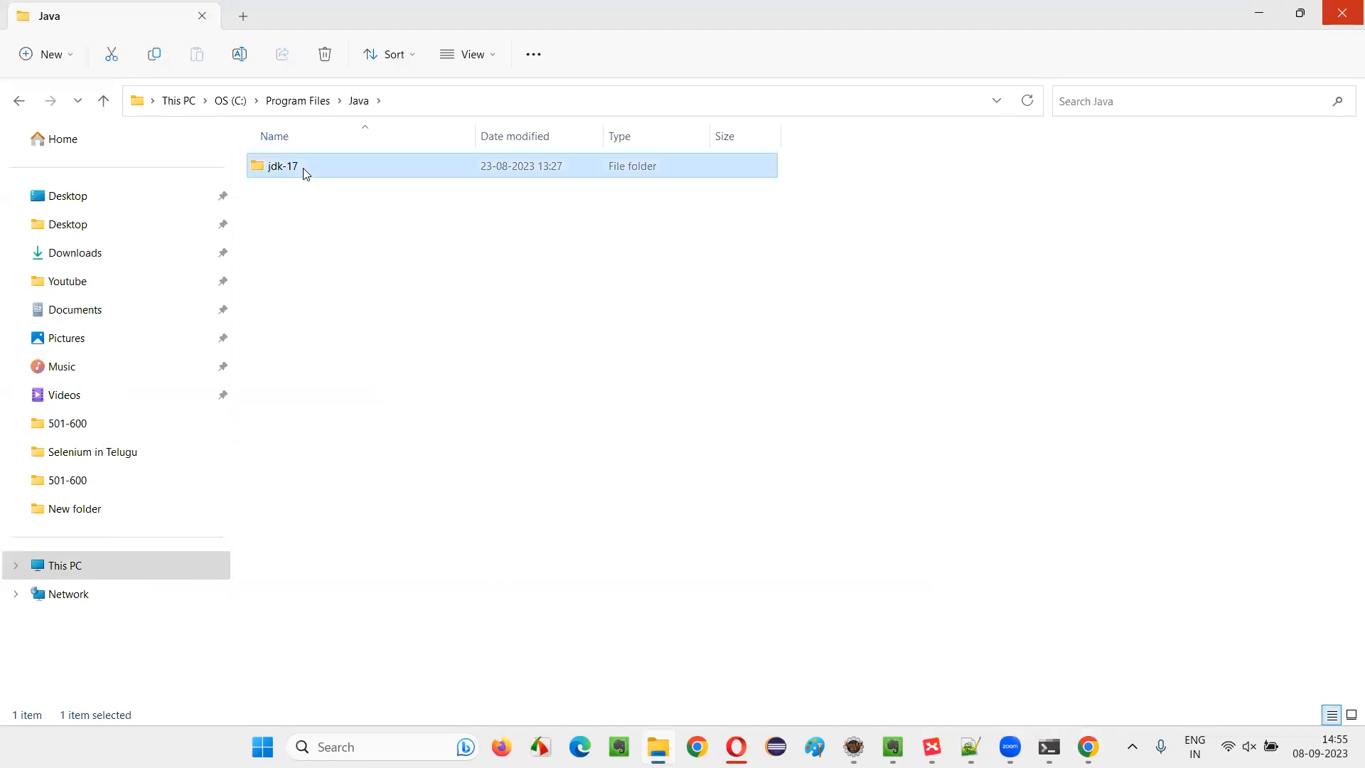
pyautogui.click(466, 106)
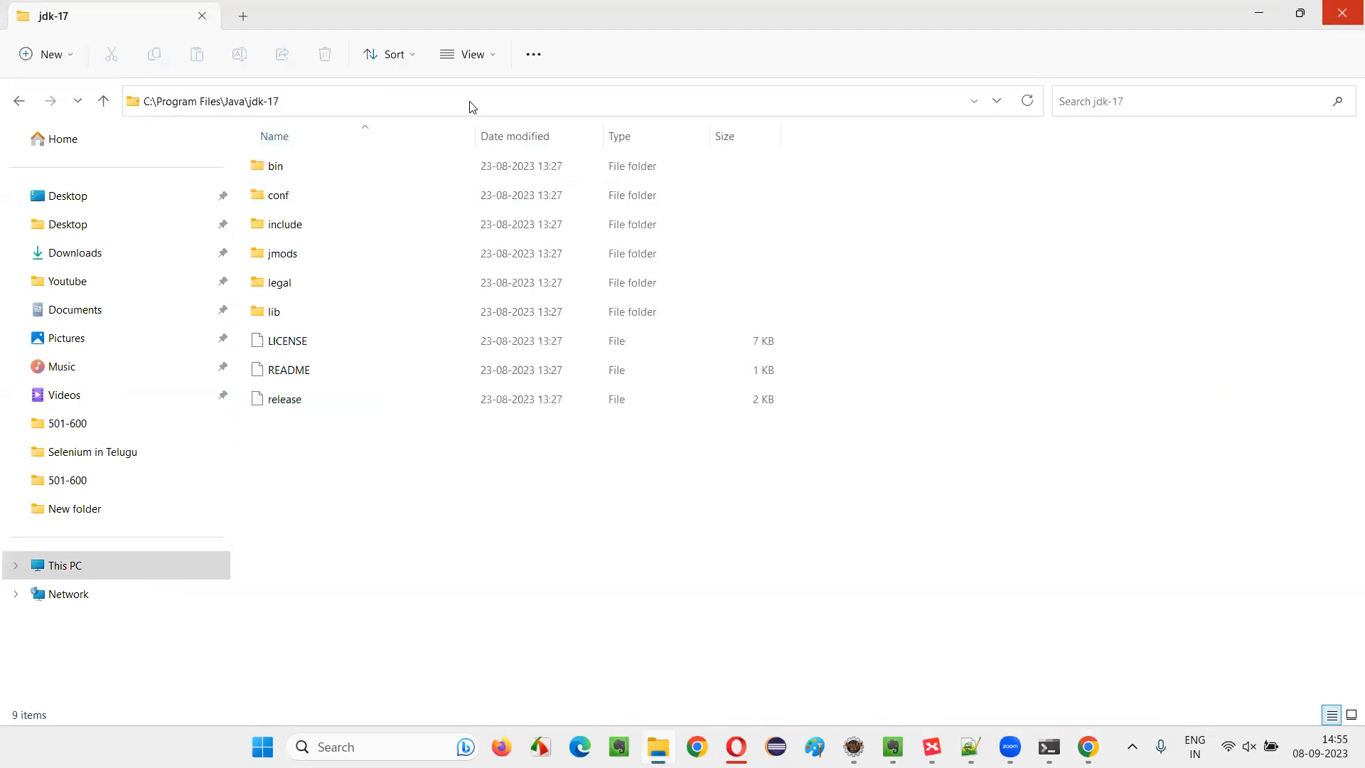
pyautogui.rightClick(271, 101)
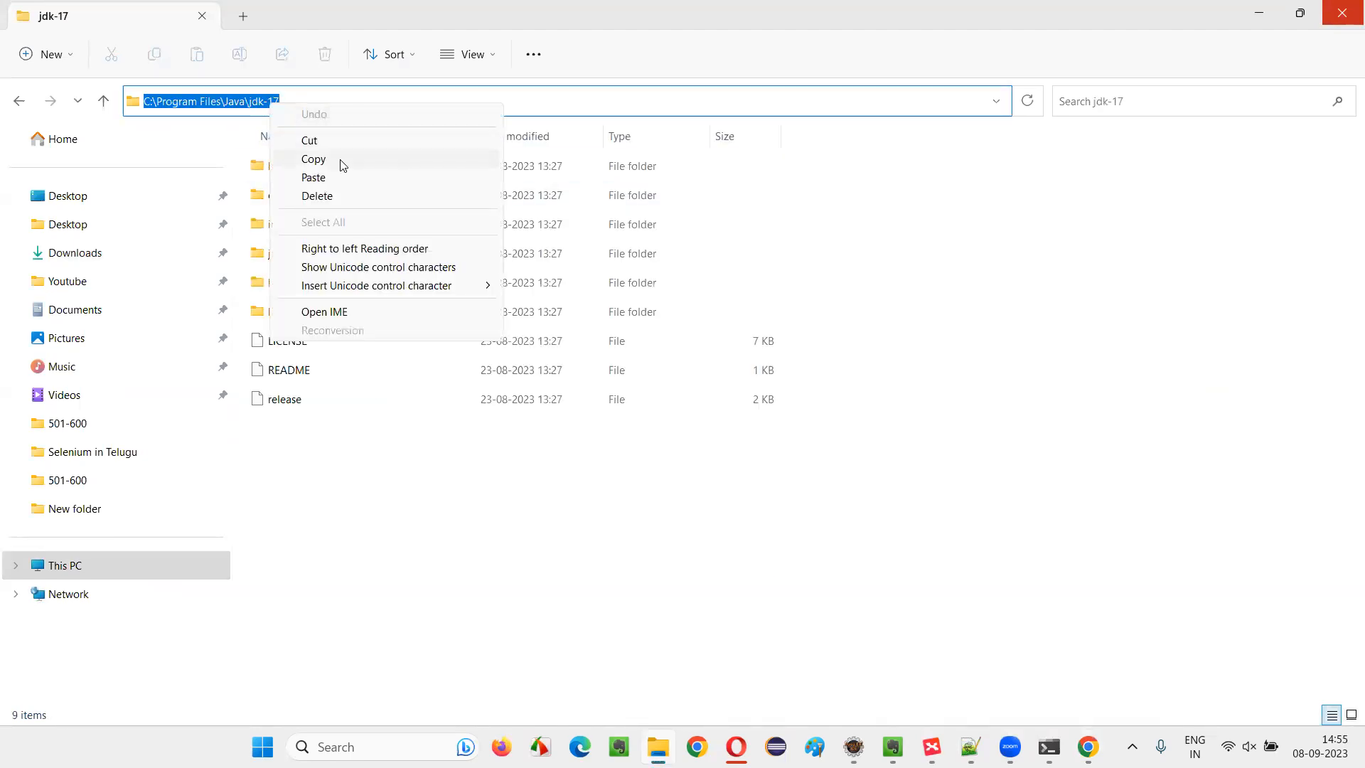
pyautogui.click(341, 160)
# Return to the Jenkins Tools page and set the JDK's JAVA_HOME path to C:\Program Files\Java\jdk-17
pyautogui.hotkey('alt', 'Tab')
pyautogui.hotkey('ctrl', 'v')
pyautogui.click(79, 542)
pyautogui.scroll(-3, 104, 530)
pyautogui.scroll(1, 292, 439)
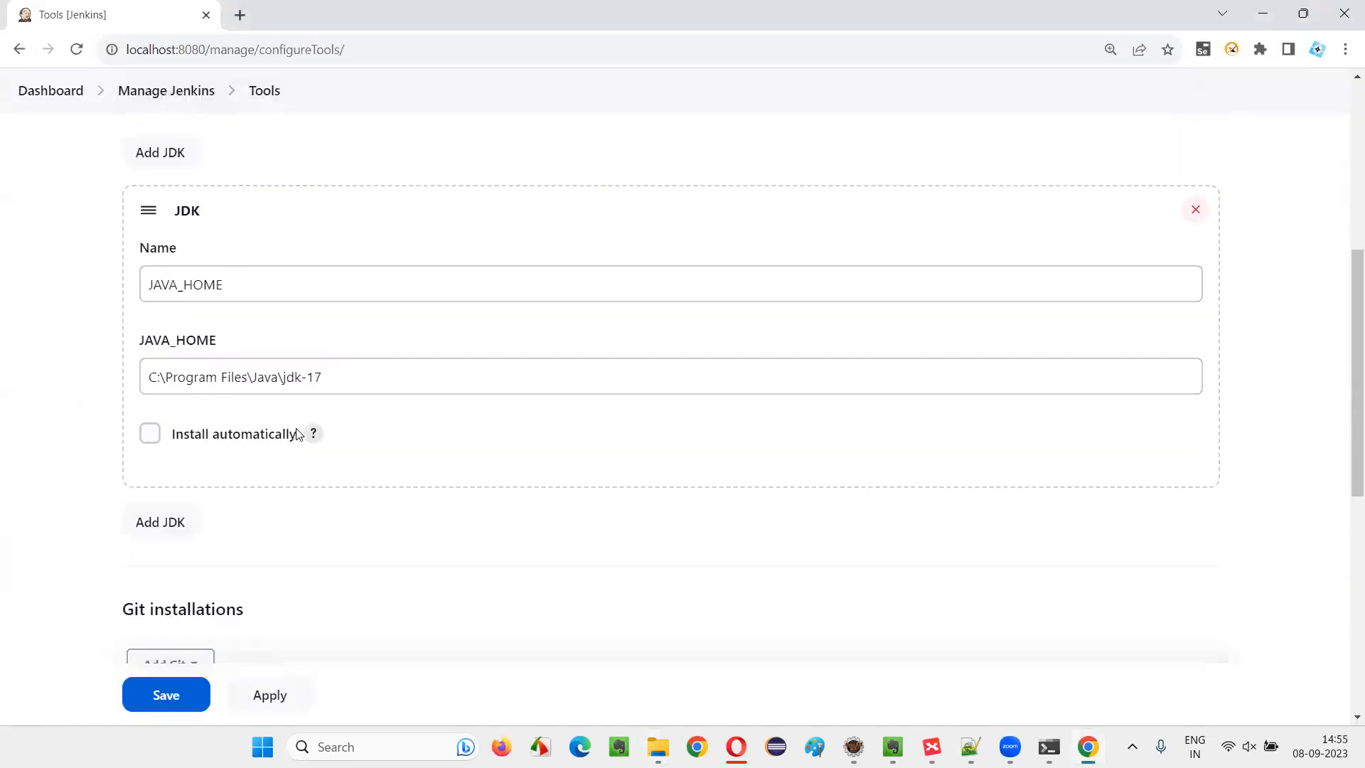
# Review the Tools page from Maven Configuration and JDK installations down through the Git, Gradle and Ant installations sections
pyautogui.scroll(5, 386, 445)
pyautogui.scroll(-2, 245, 320)
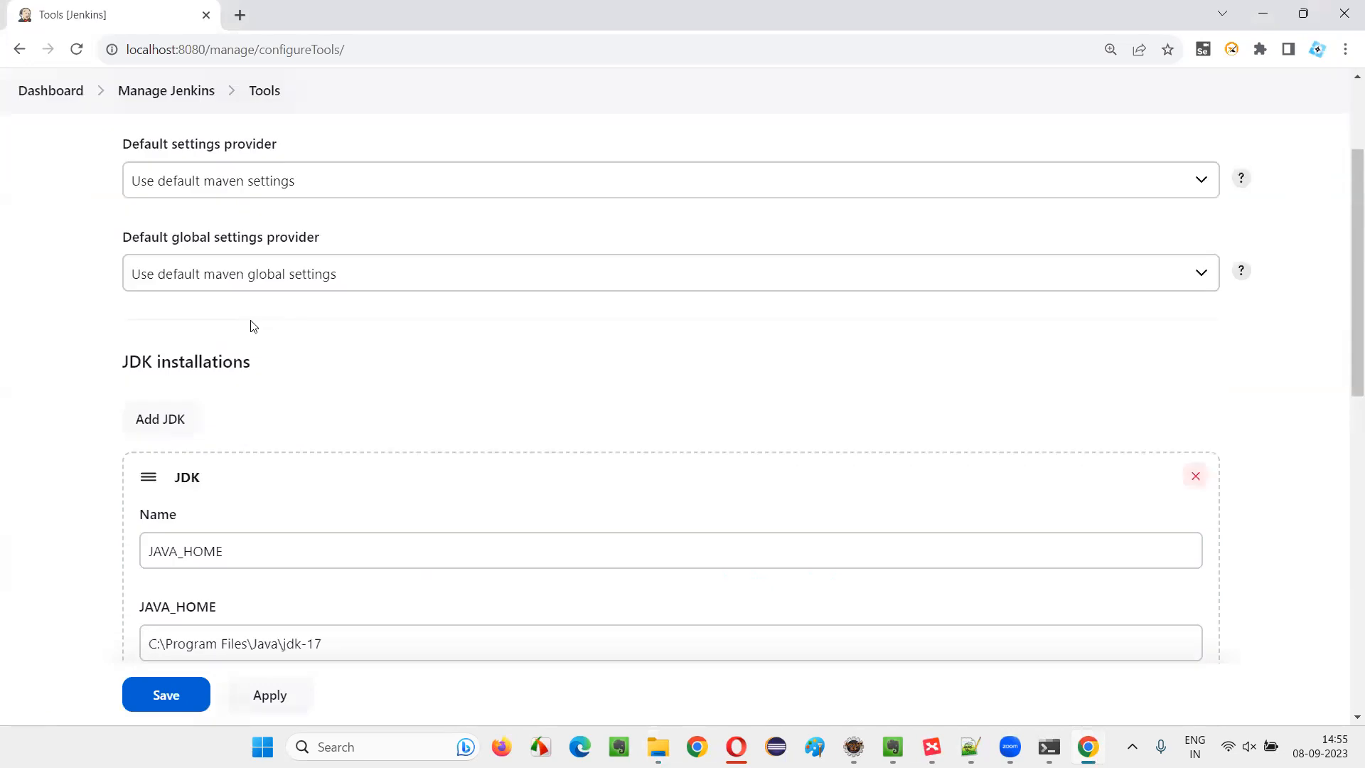
pyautogui.moveTo(101, 369); pyautogui.dragTo(338, 363)
pyautogui.click(341, 364)
pyautogui.scroll(-3, 346, 366)
pyautogui.scroll(-6, 349, 366)
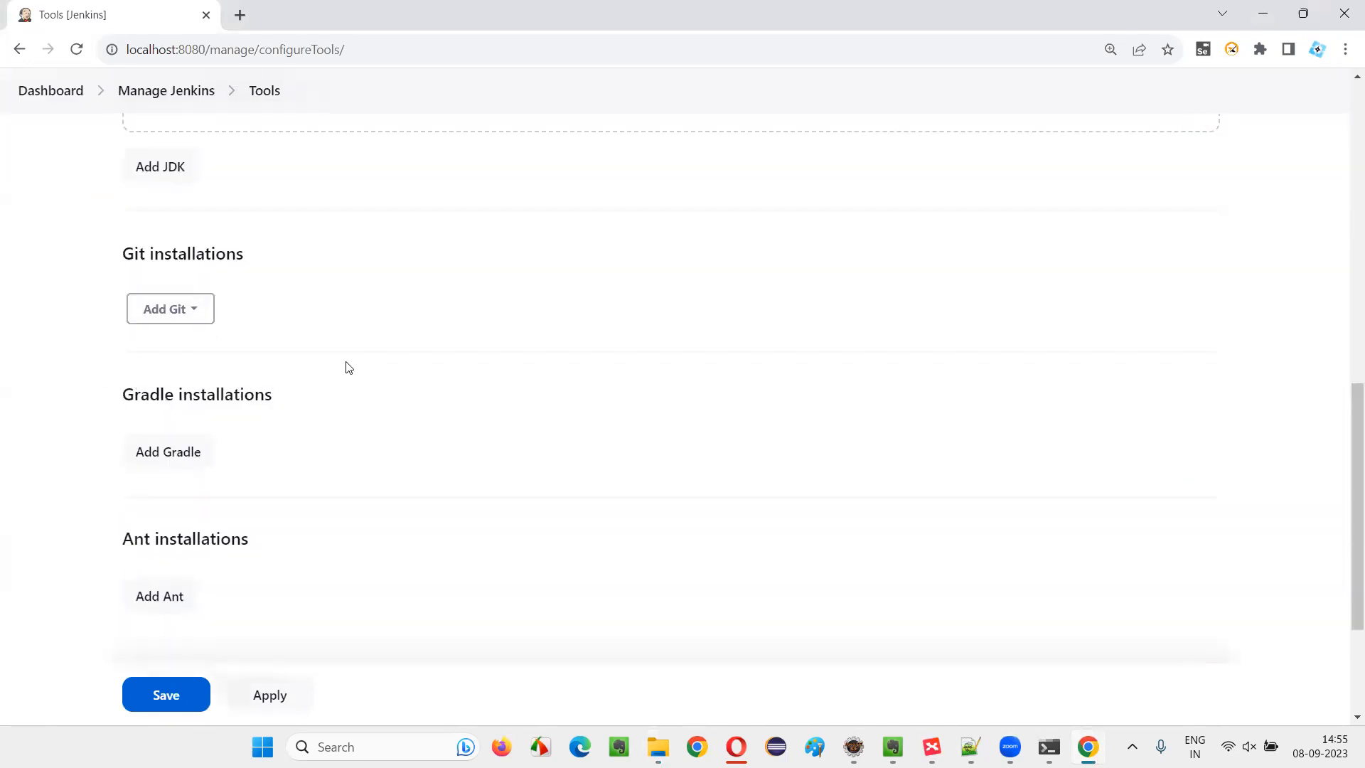
pyautogui.moveTo(117, 473); pyautogui.dragTo(334, 452)
pyautogui.click(334, 452)
pyautogui.scroll(10, 285, 440)
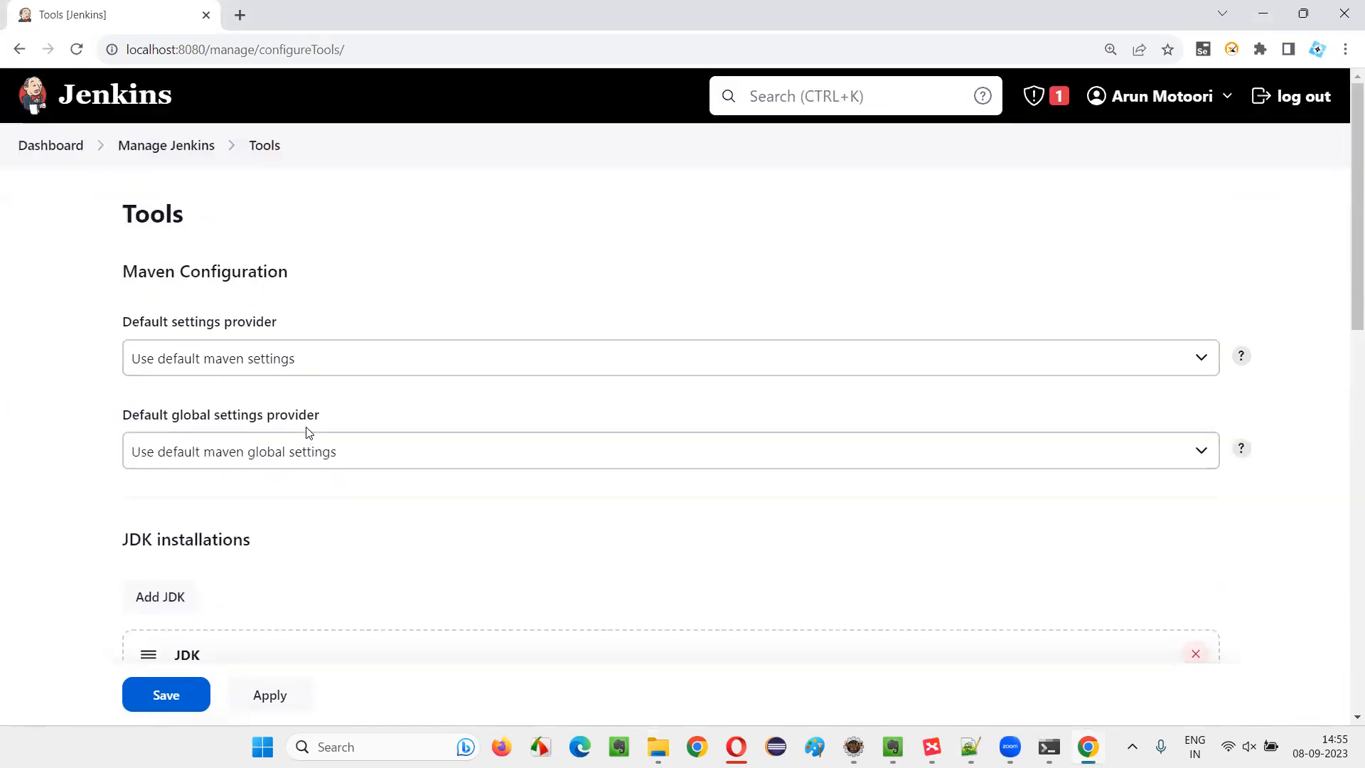
pyautogui.scroll(-6, 308, 433)
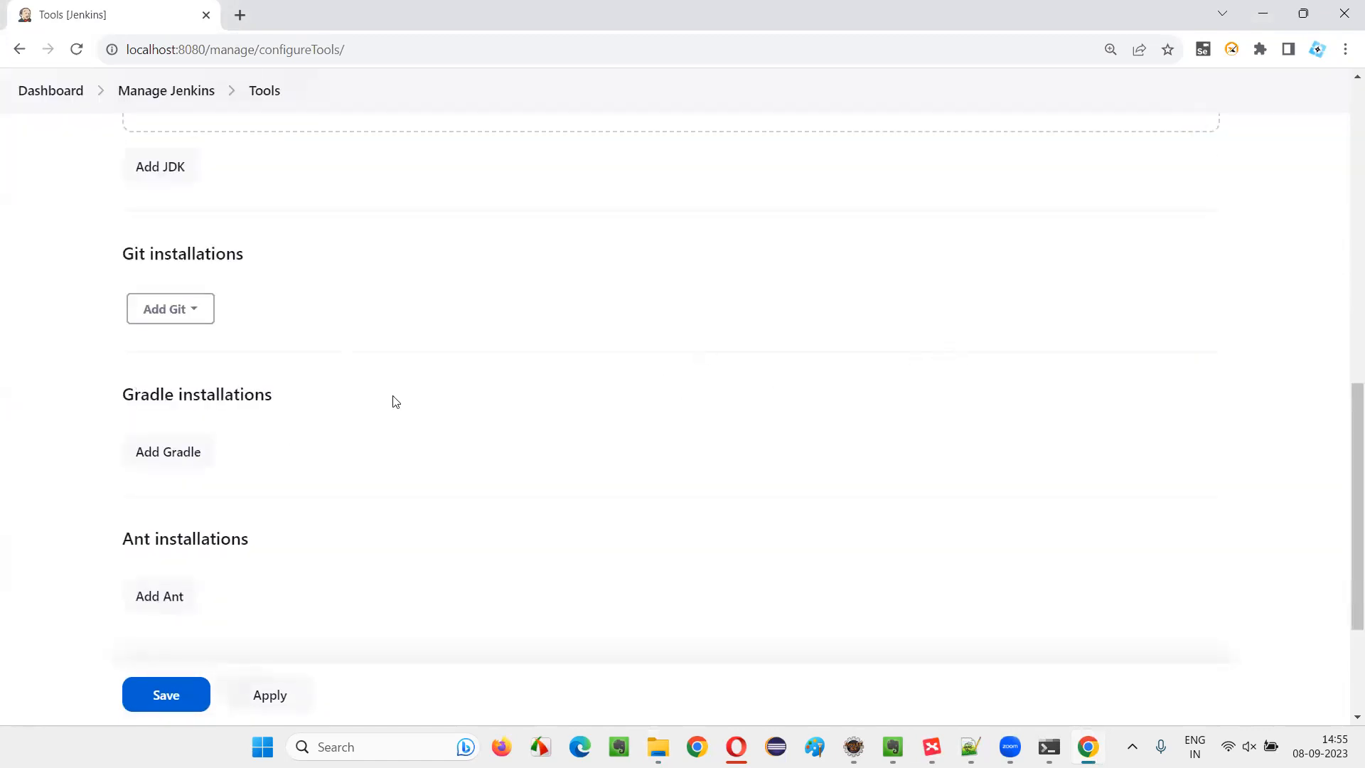
pyautogui.scroll(-3, 455, 327)
pyautogui.scroll(9, 435, 350)
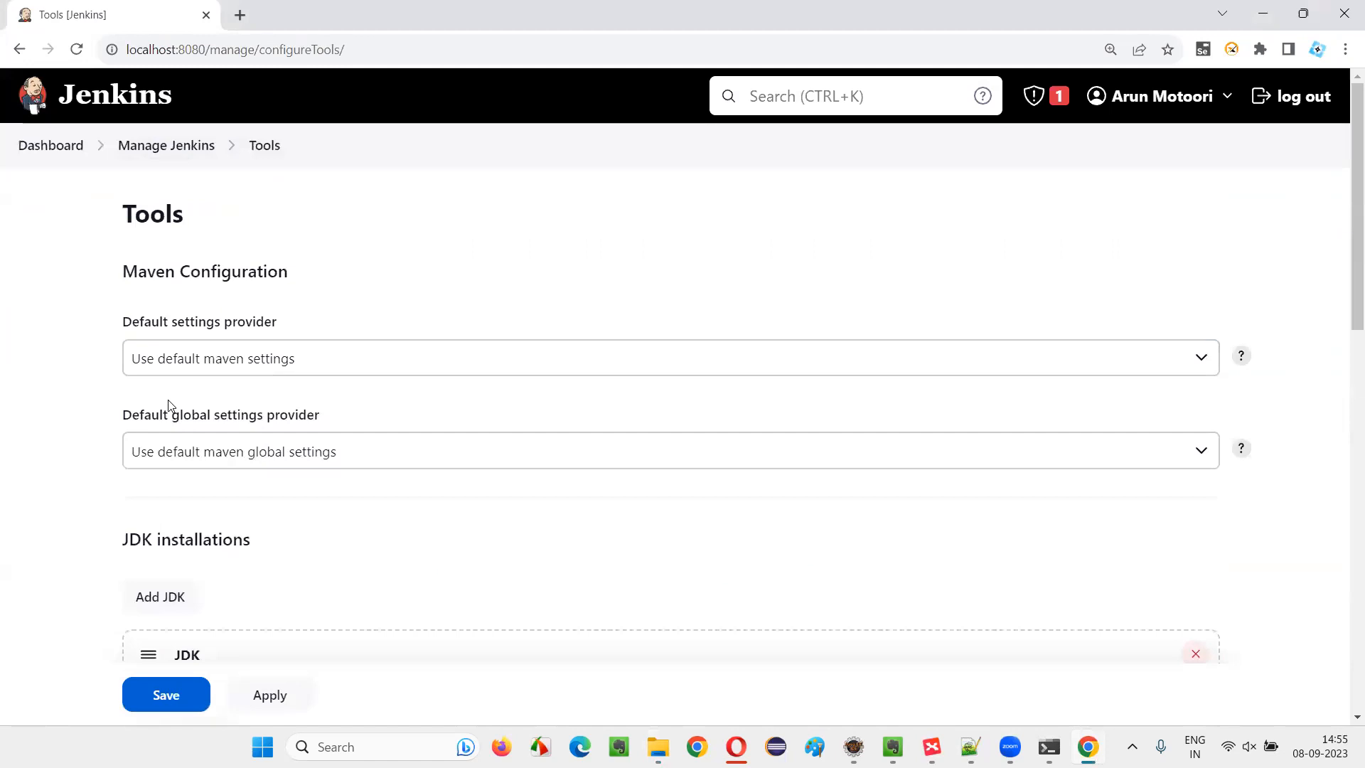
pyautogui.scroll(-5, 240, 498)
pyautogui.scroll(4, 225, 434)
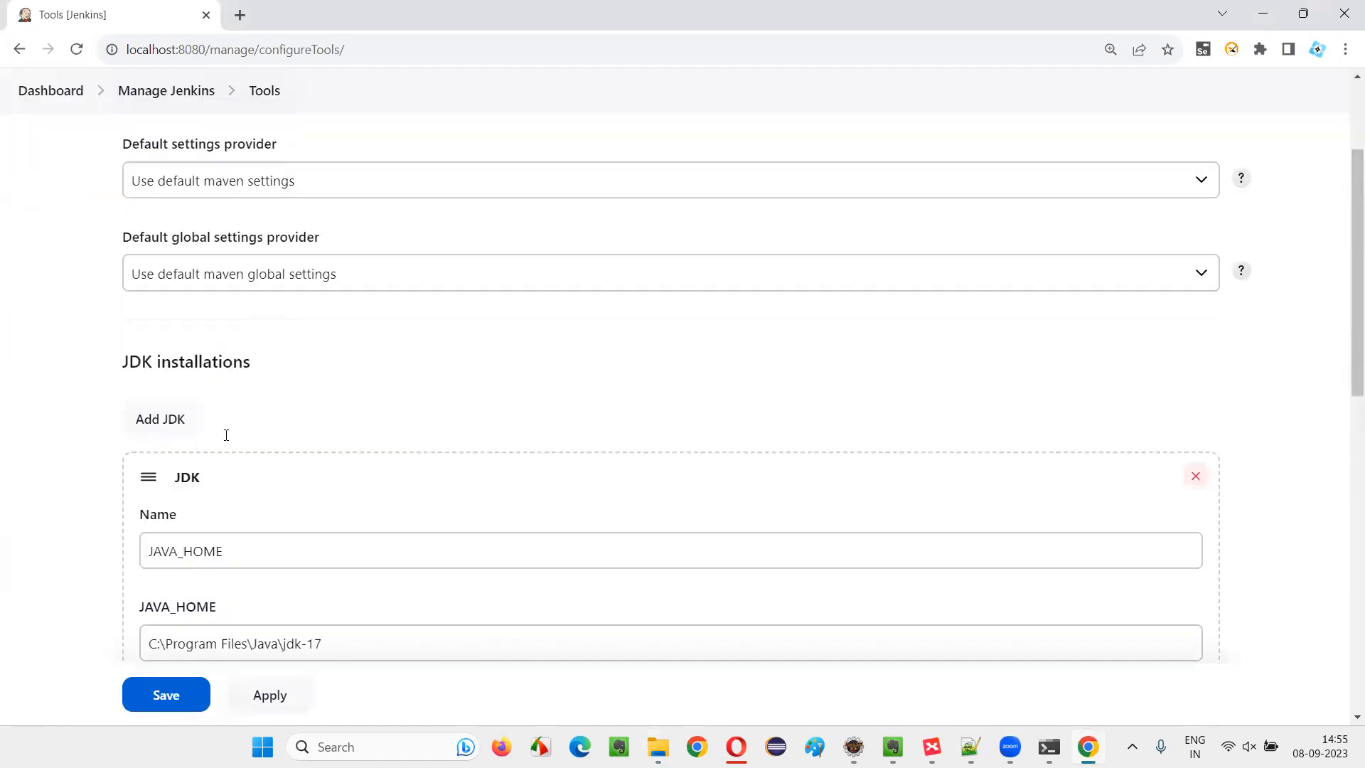
# Add a Maven installation and name it MAVEN_HOME
pyautogui.scroll(-10, 190, 391)
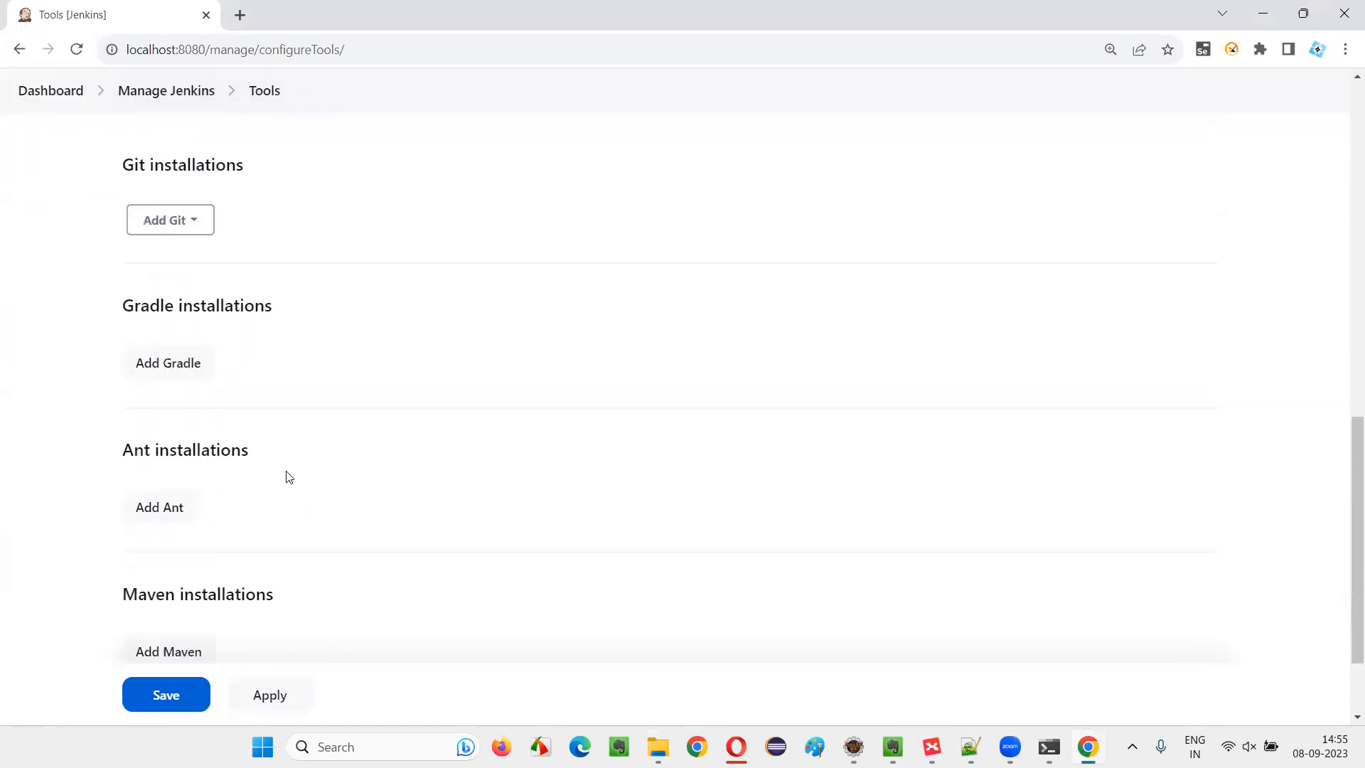
pyautogui.scroll(-2, 280, 478)
pyautogui.click(178, 529)
pyautogui.scroll(-2, 227, 542)
pyautogui.click(232, 491)
pyautogui.write('MAVAN')
pyautogui.write('EN')
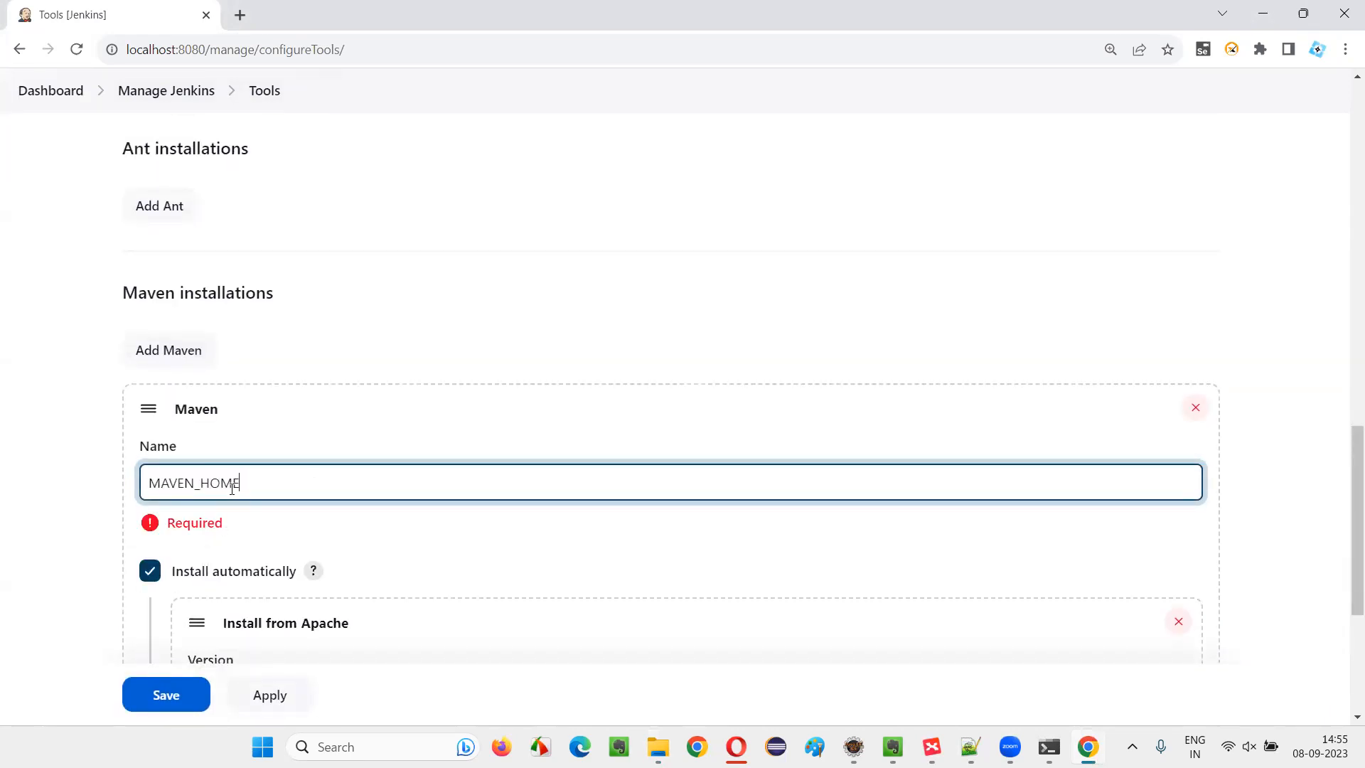
# Turn off automatic installation for the Maven entry and activate its MAVEN_HOME path for entry
pyautogui.scroll(-1, 232, 489)
pyautogui.click(346, 514)
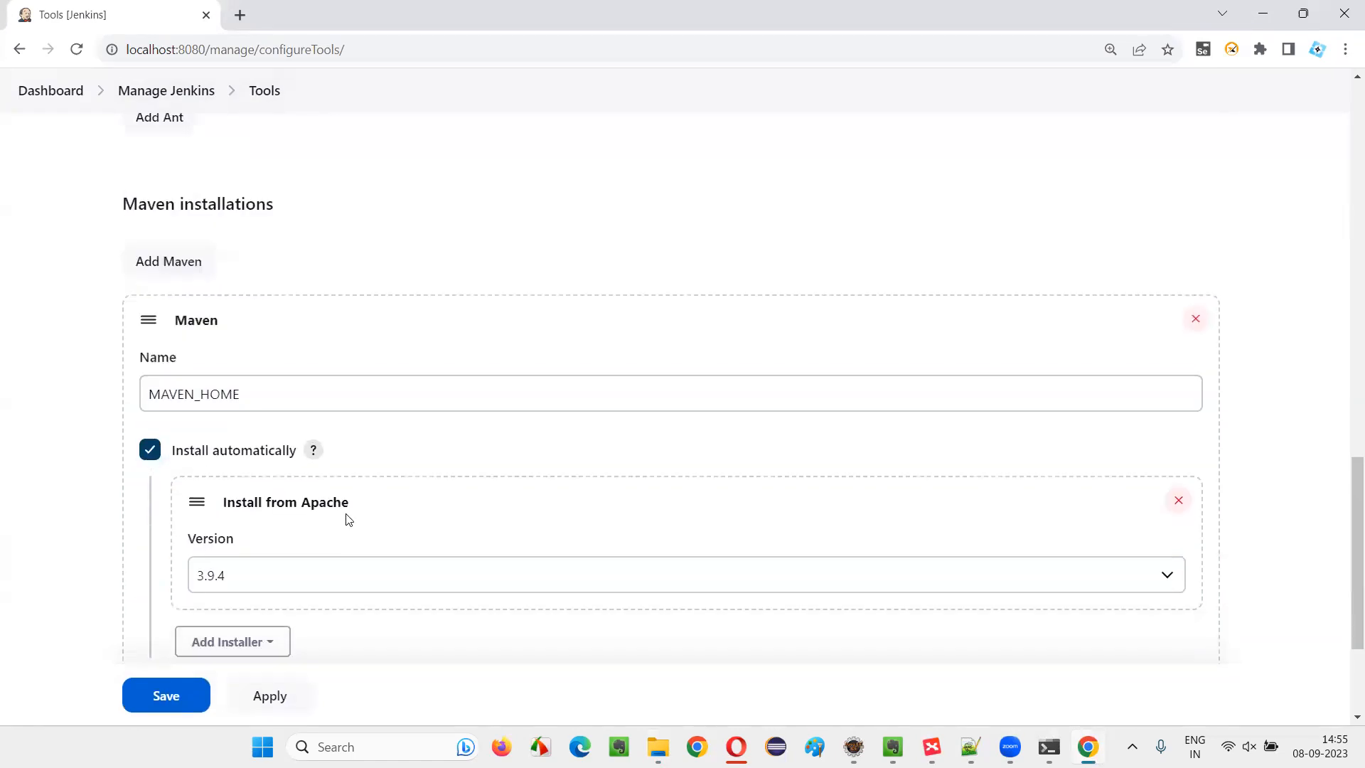
pyautogui.click(157, 455)
pyautogui.click(199, 484)
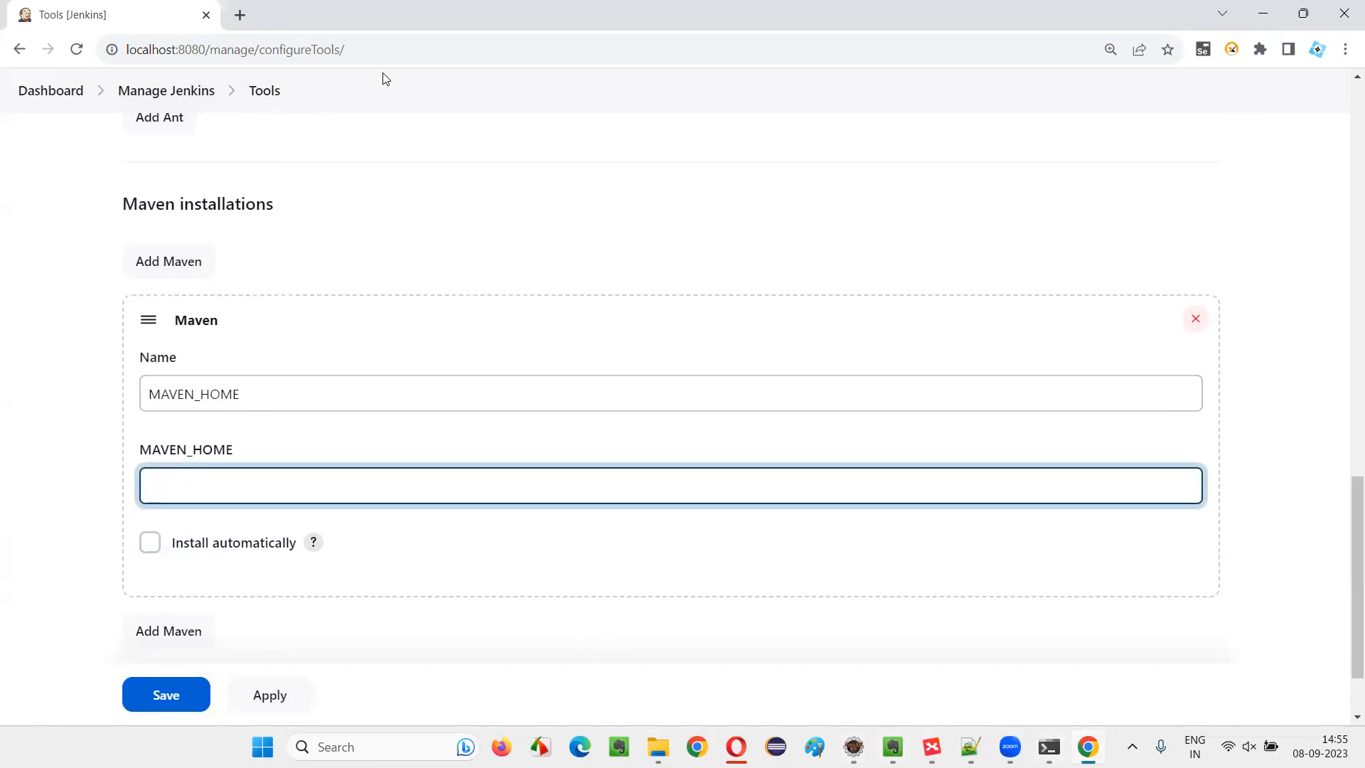
# Search the web for "DOWNLOAD MAVEN" in a new browser tab and open the Download Apache Maven page
pyautogui.hotkey('ctrl', 't')
pyautogui.write('DOWNLOA')
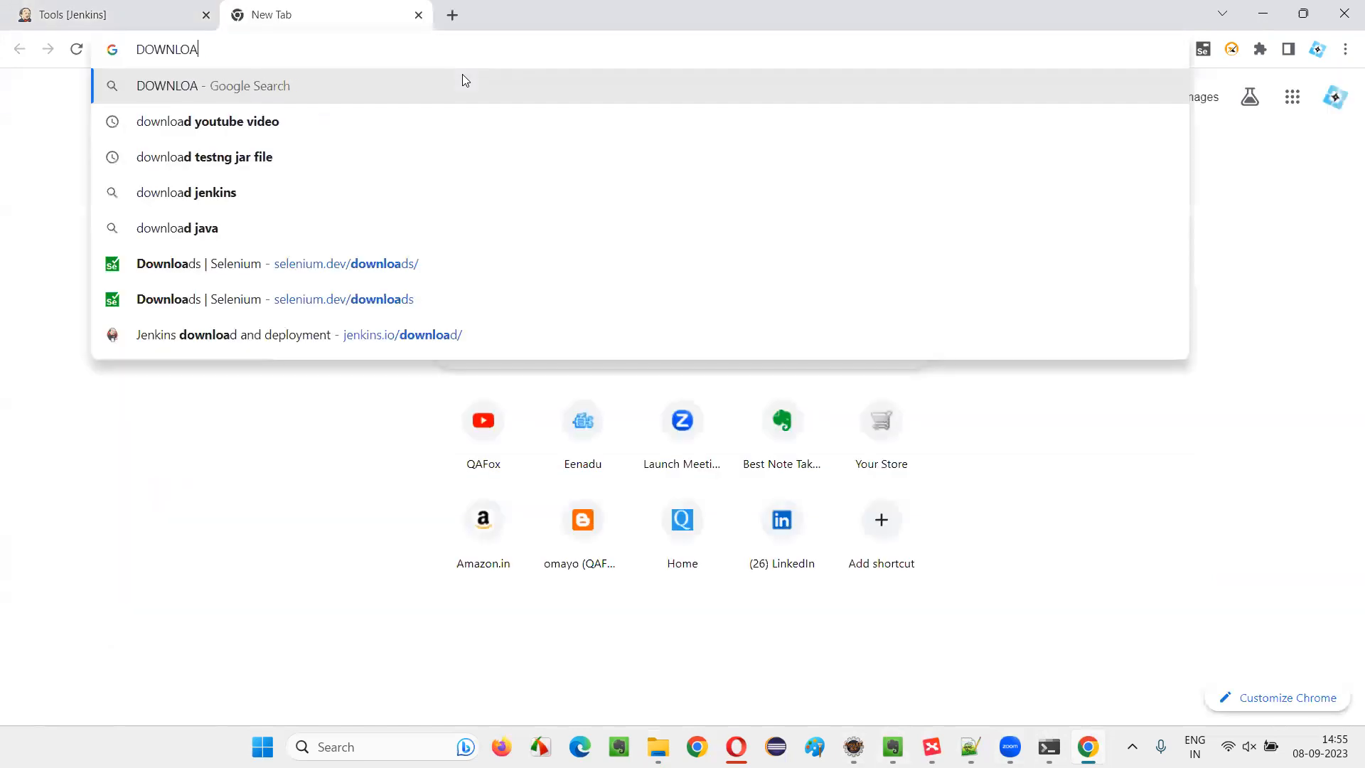
pyautogui.write('D MAVEN')
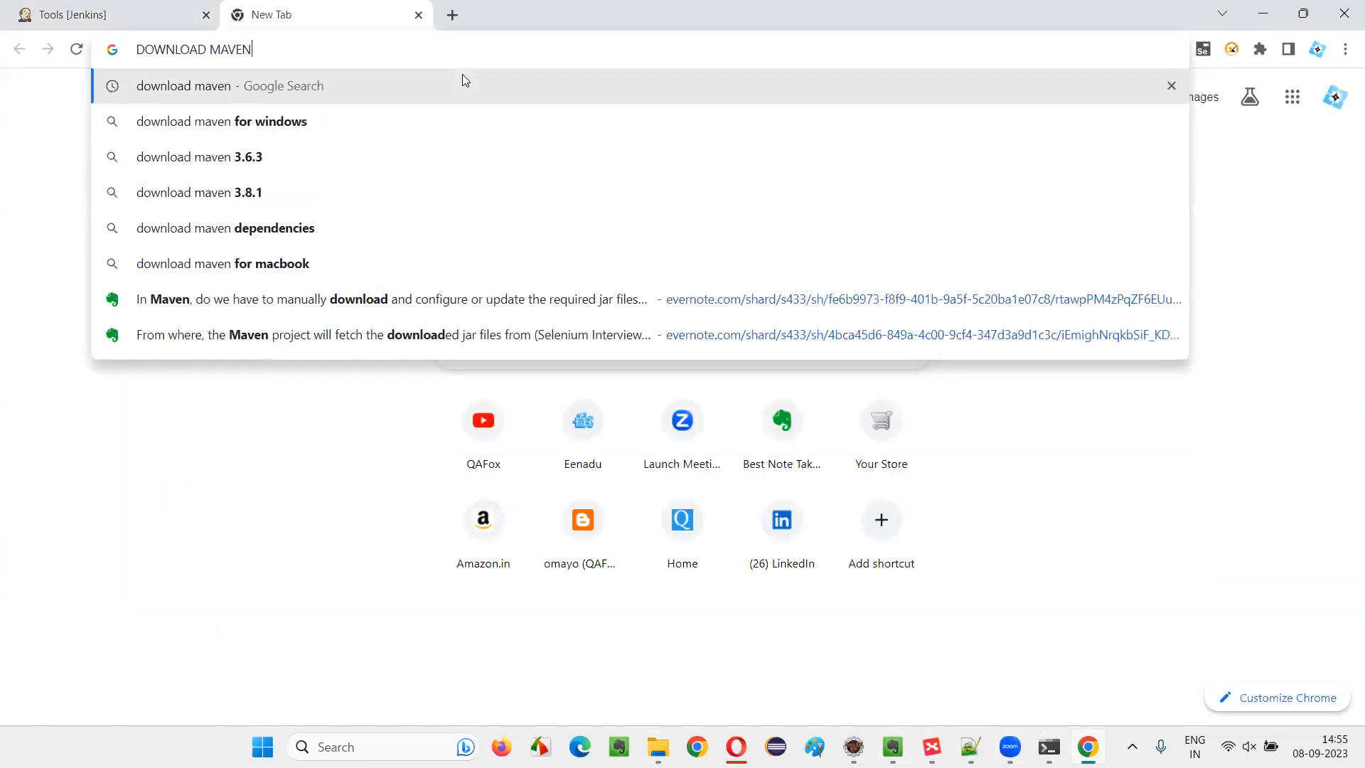
pyautogui.press('Return')
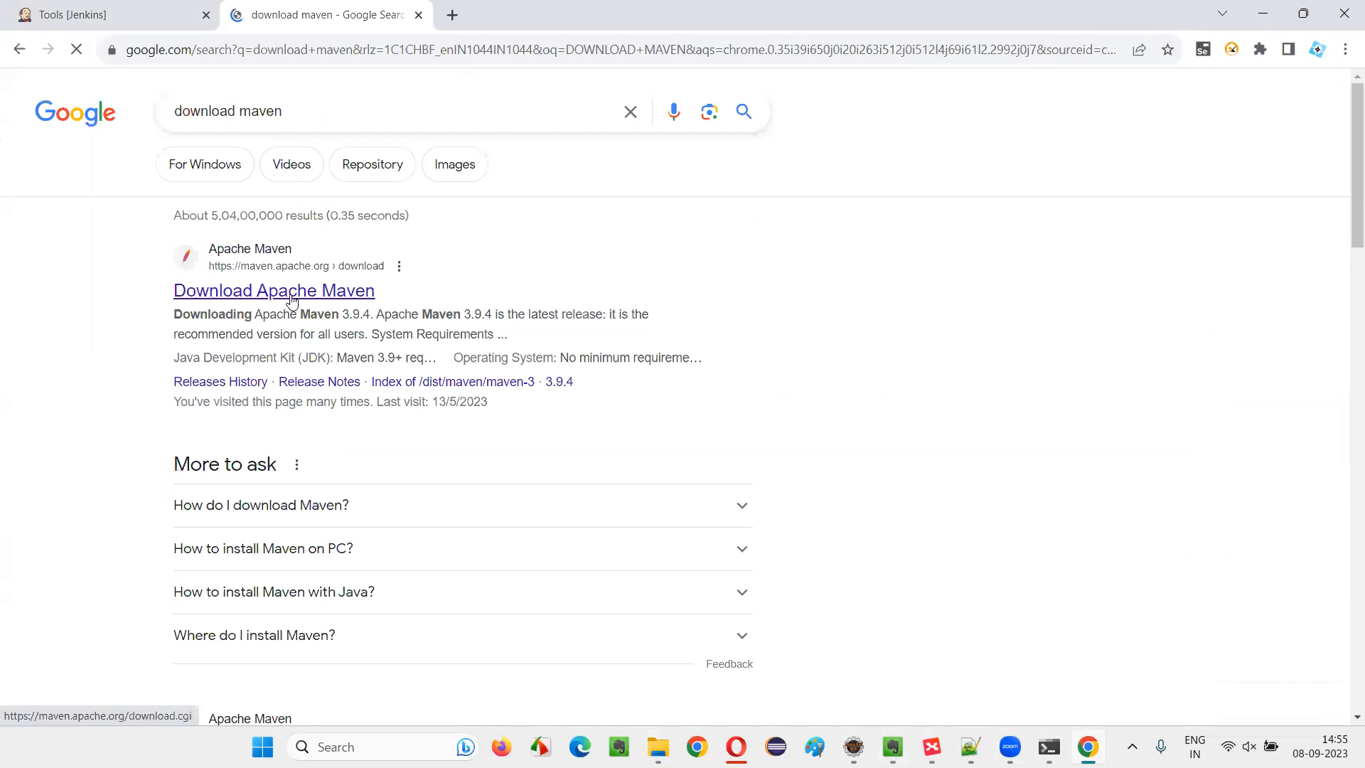
pyautogui.click(291, 295)
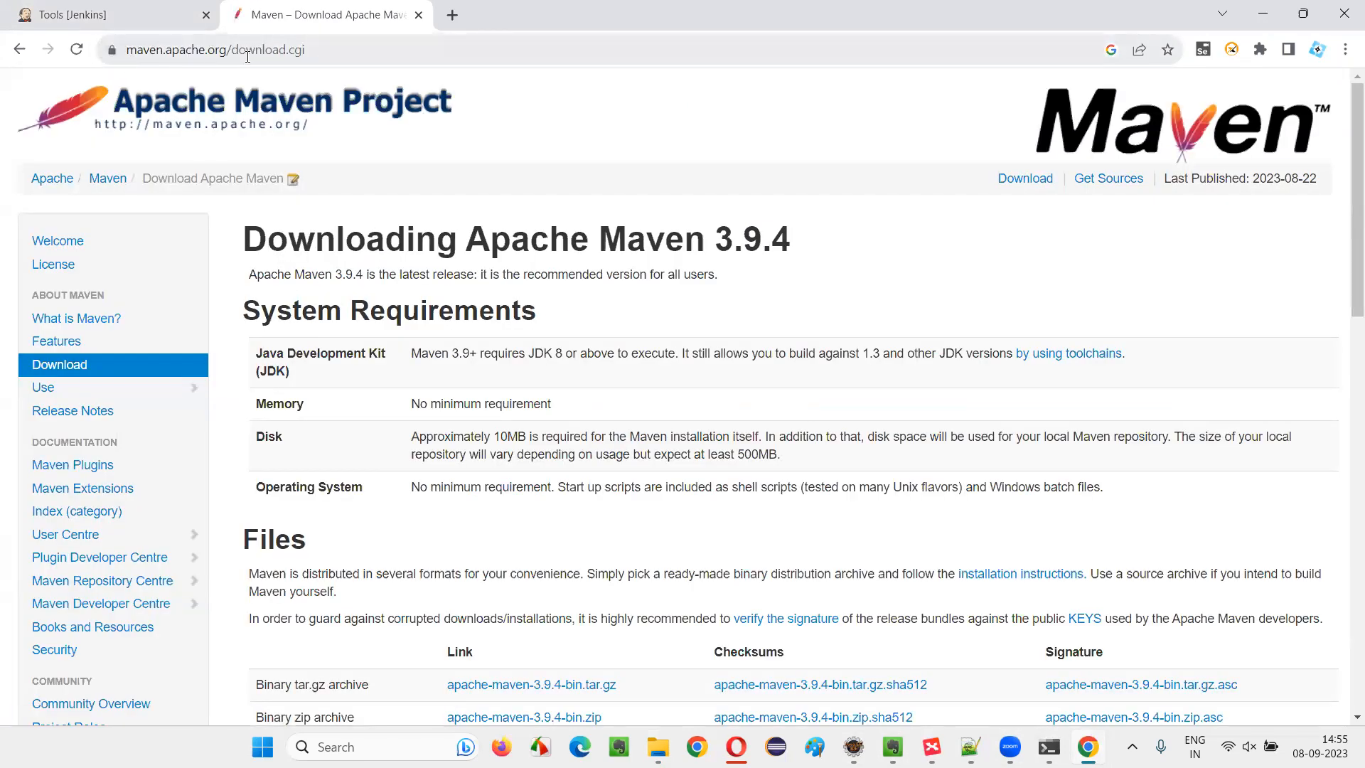
# Download the binary zip archive apache-maven-3.9.4-bin.zip and return to the Jenkins Tools page
pyautogui.scroll(-3, 494, 309)
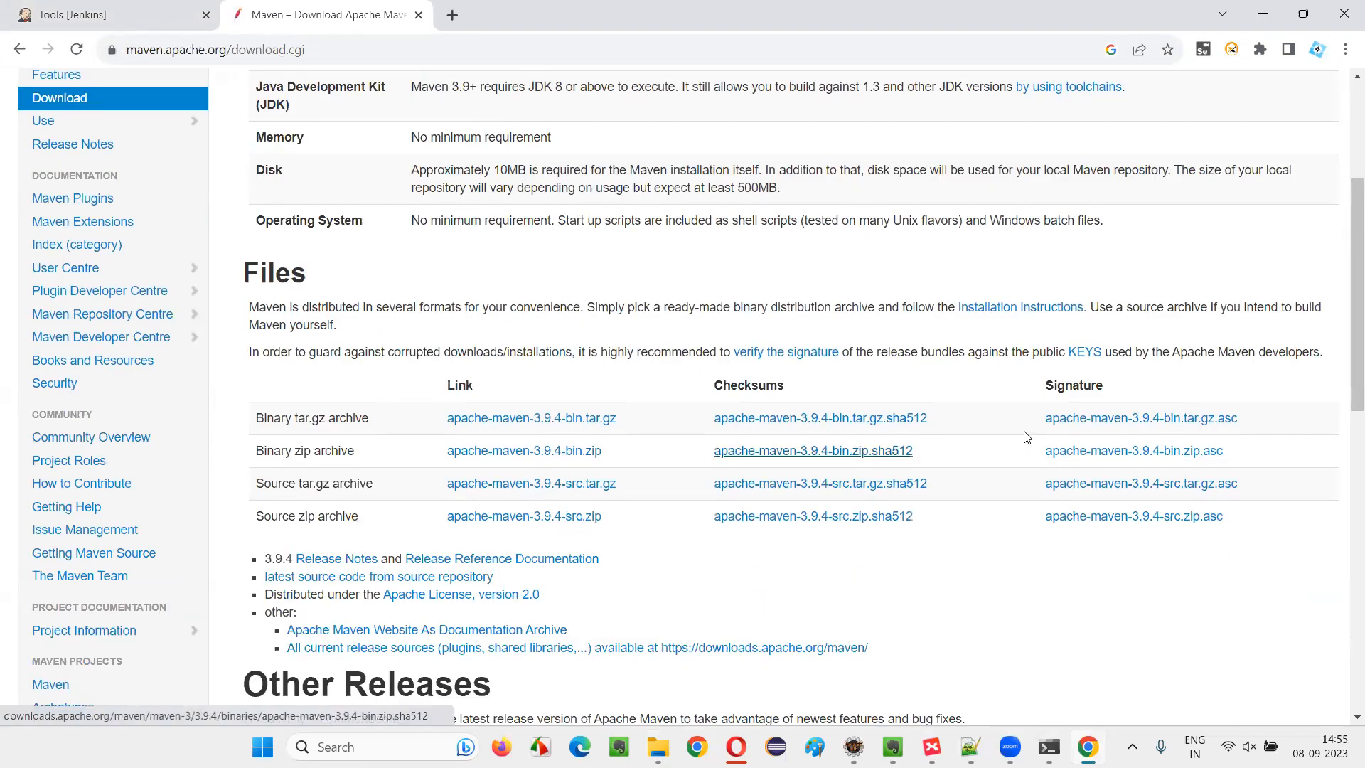
pyautogui.click(563, 452)
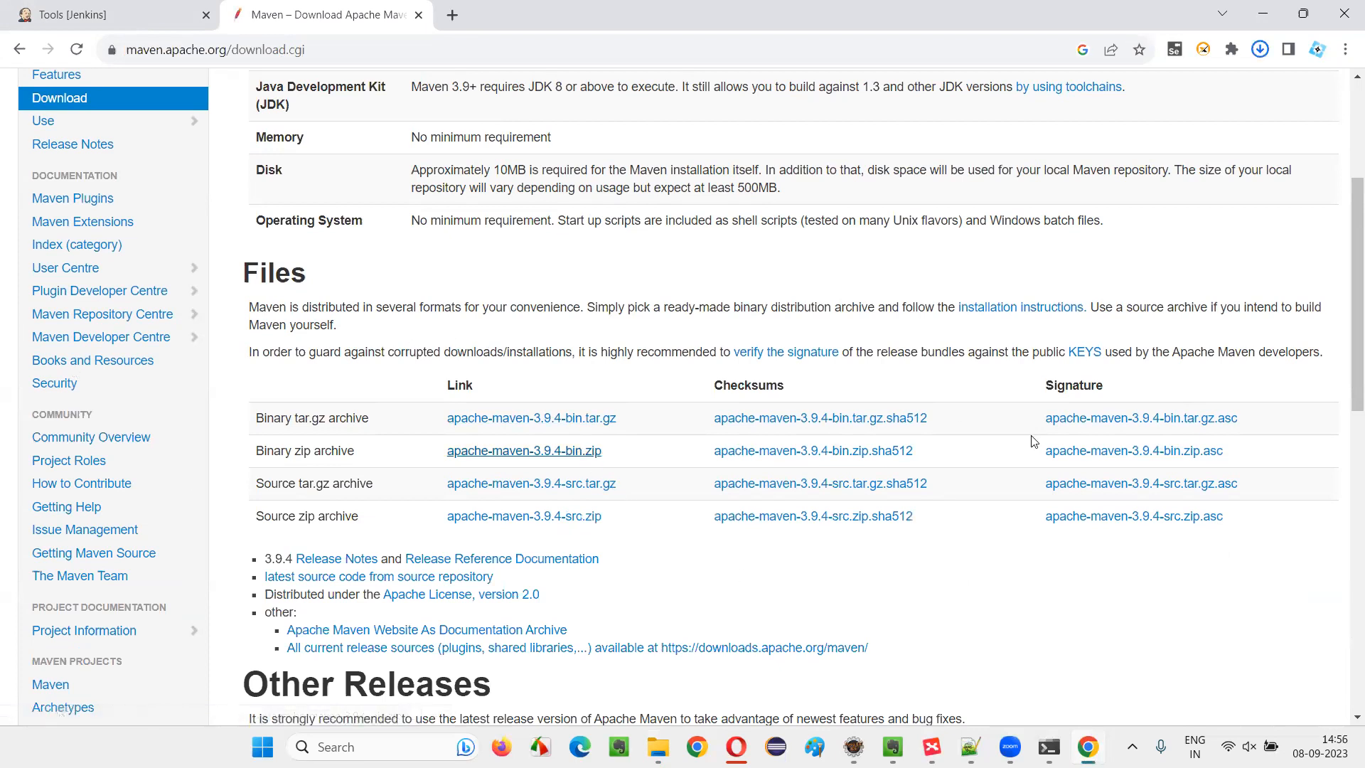
pyautogui.click(106, 10)
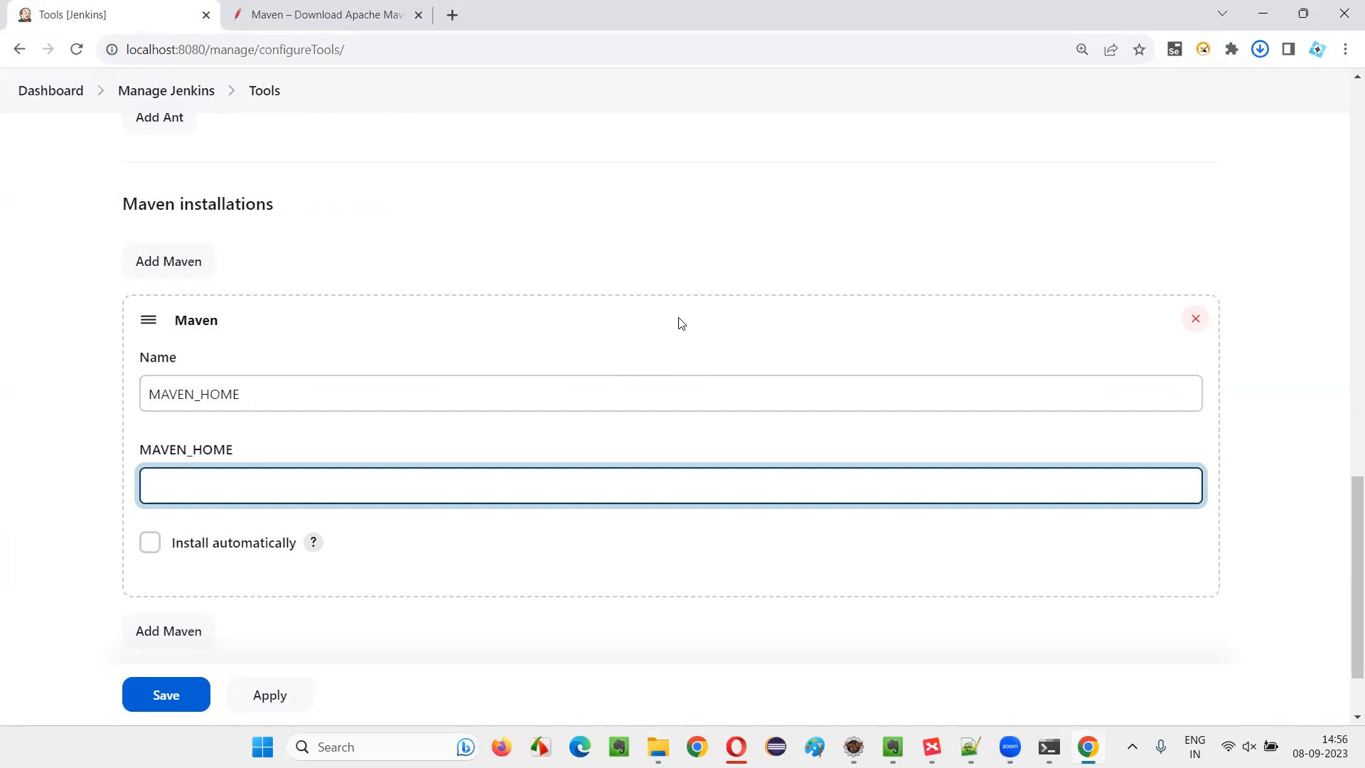
pyautogui.scroll(20, 246, 315)
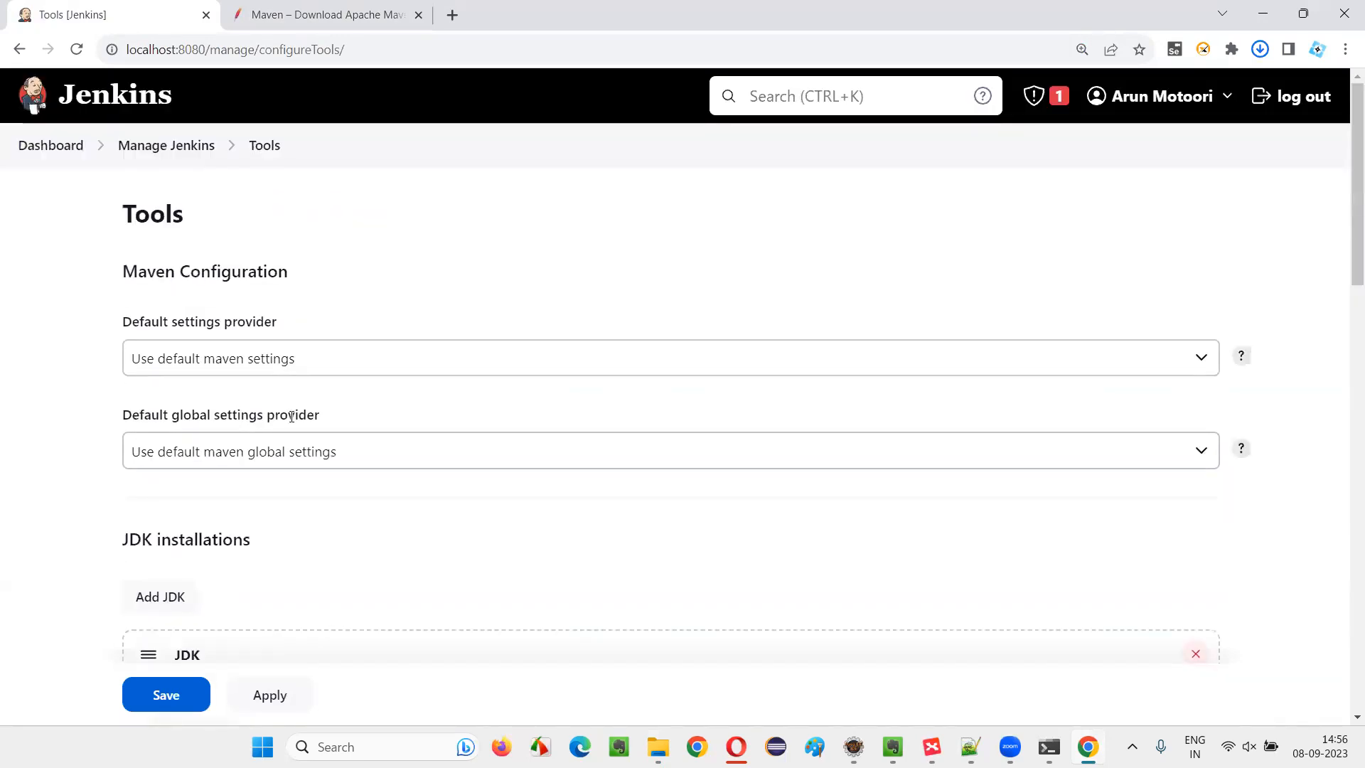
pyautogui.scroll(-4, 292, 416)
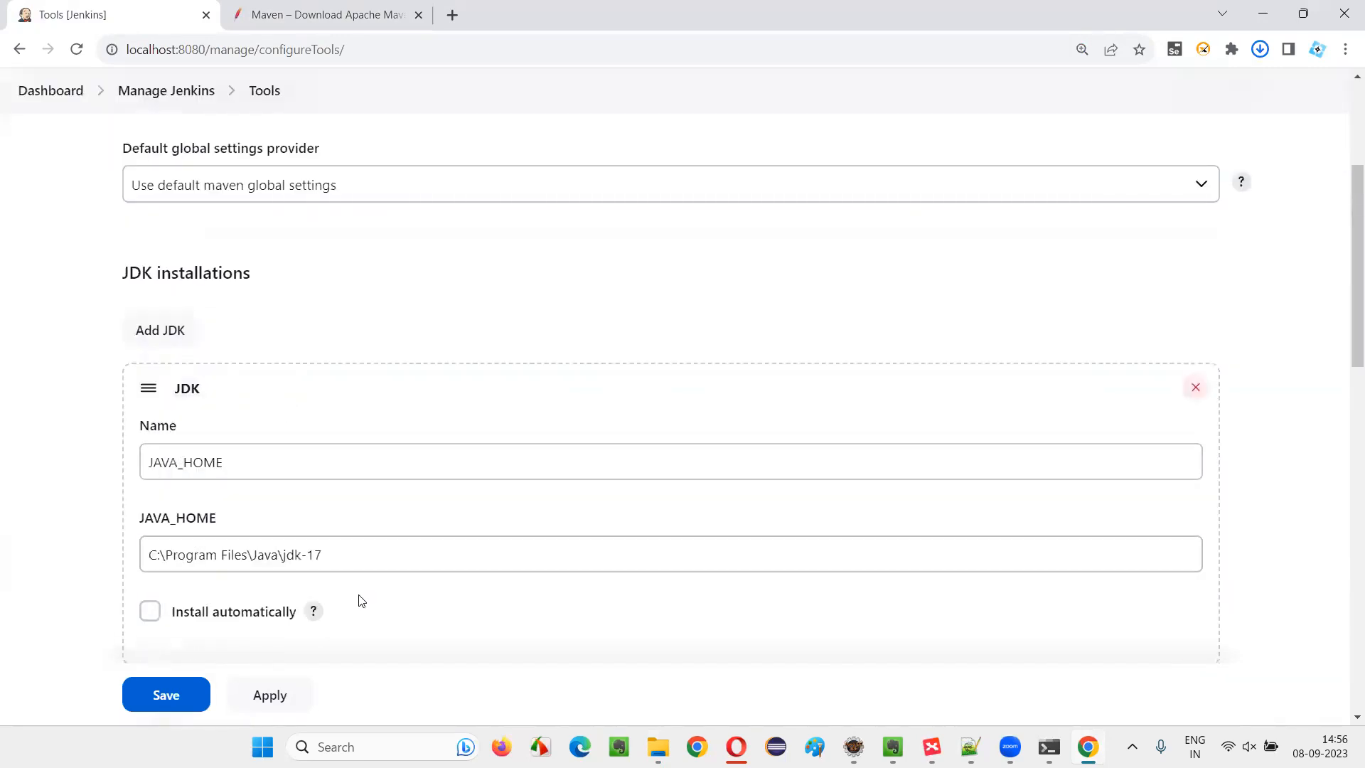
pyautogui.scroll(-9, 377, 569)
pyautogui.scroll(-2, 275, 509)
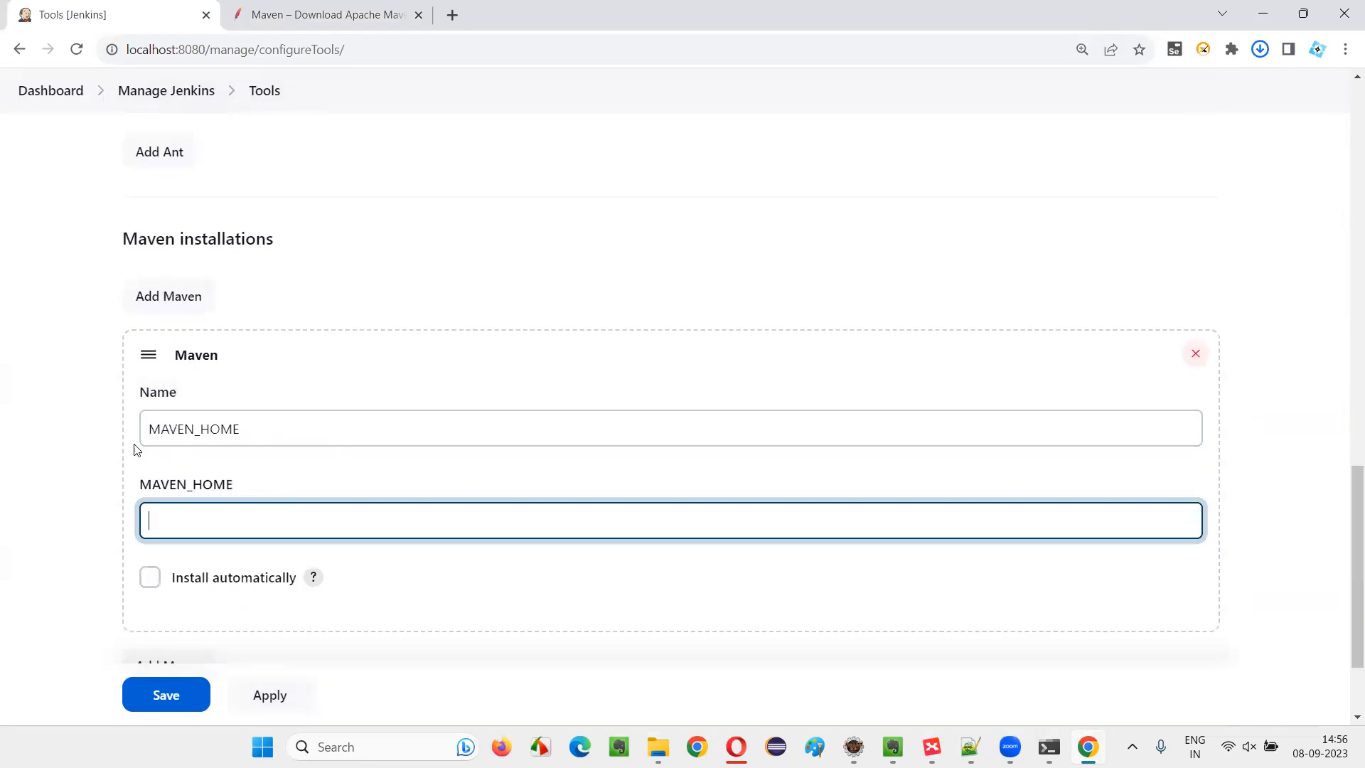
# Show the downloaded apache-maven-3.9.4-bin.zip in its folder and extract it into an apache-maven-3.9.4-bin folder there
pyautogui.click(341, 13)
pyautogui.click(1259, 49)
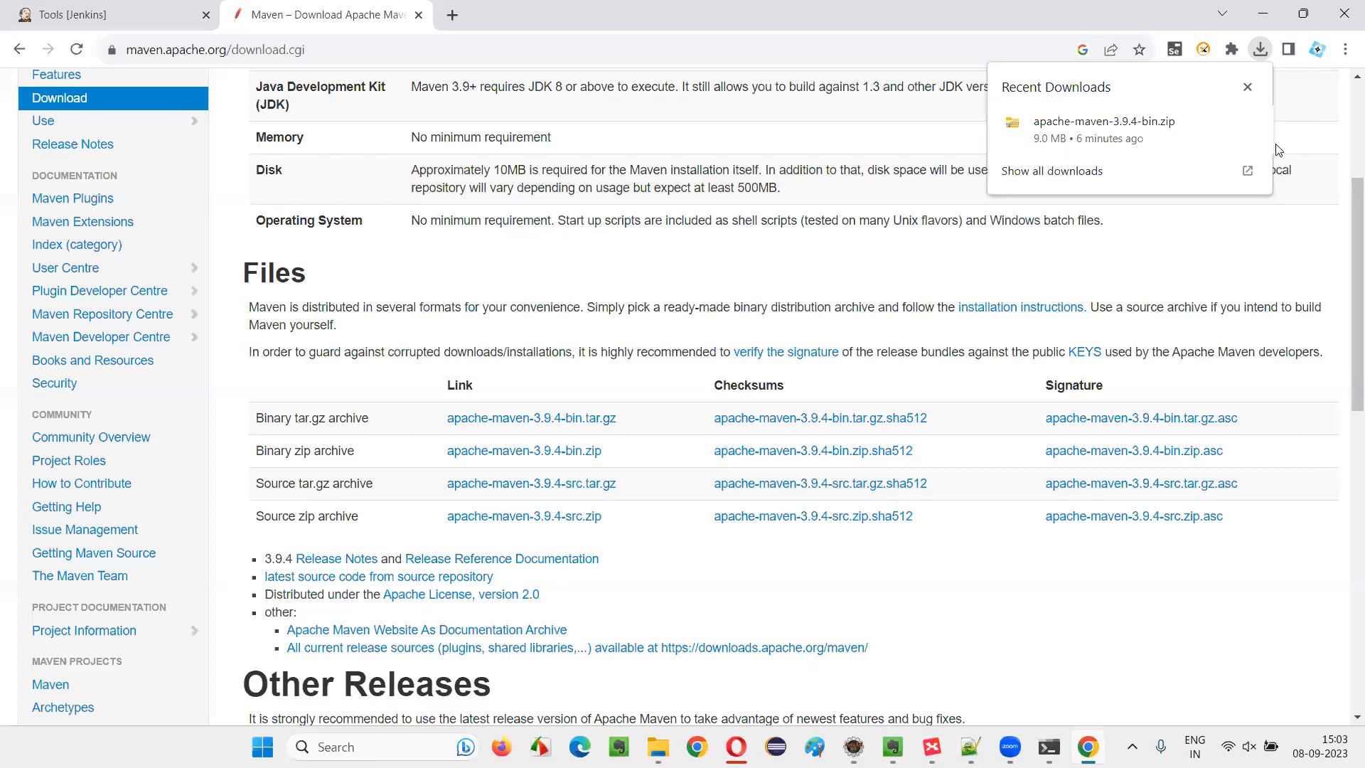
pyautogui.click(1218, 125)
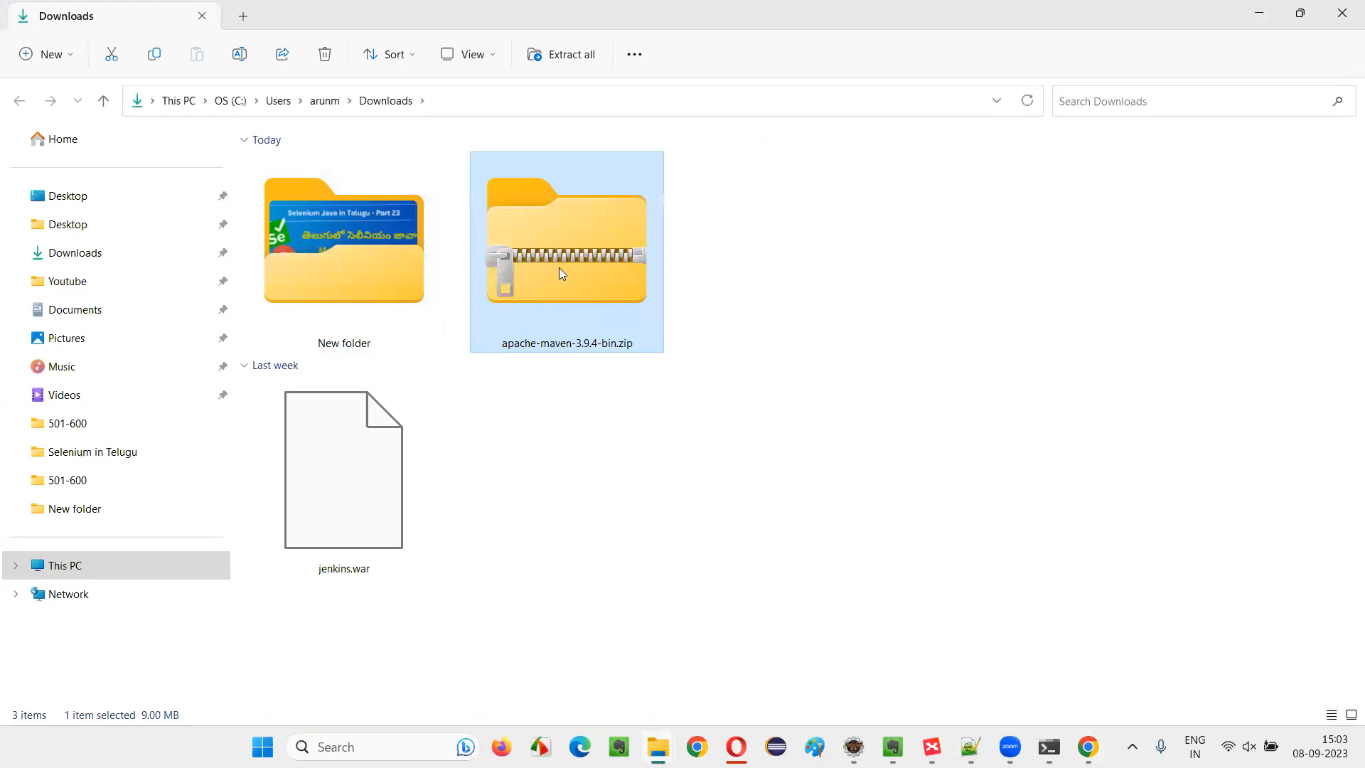
pyautogui.rightClick(558, 267)
pyautogui.click(624, 422)
pyautogui.click(826, 548)
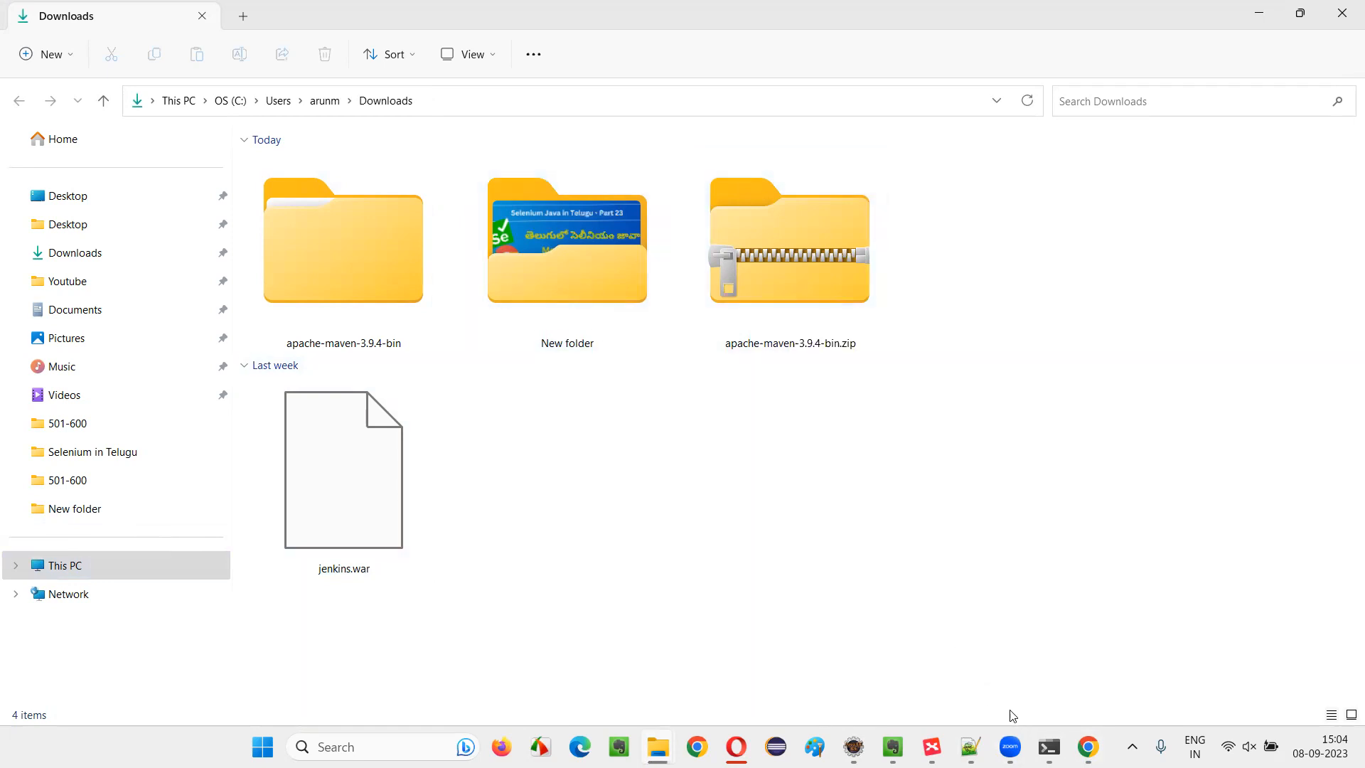
pyautogui.moveTo(658, 746)
pyautogui.click(898, 665)
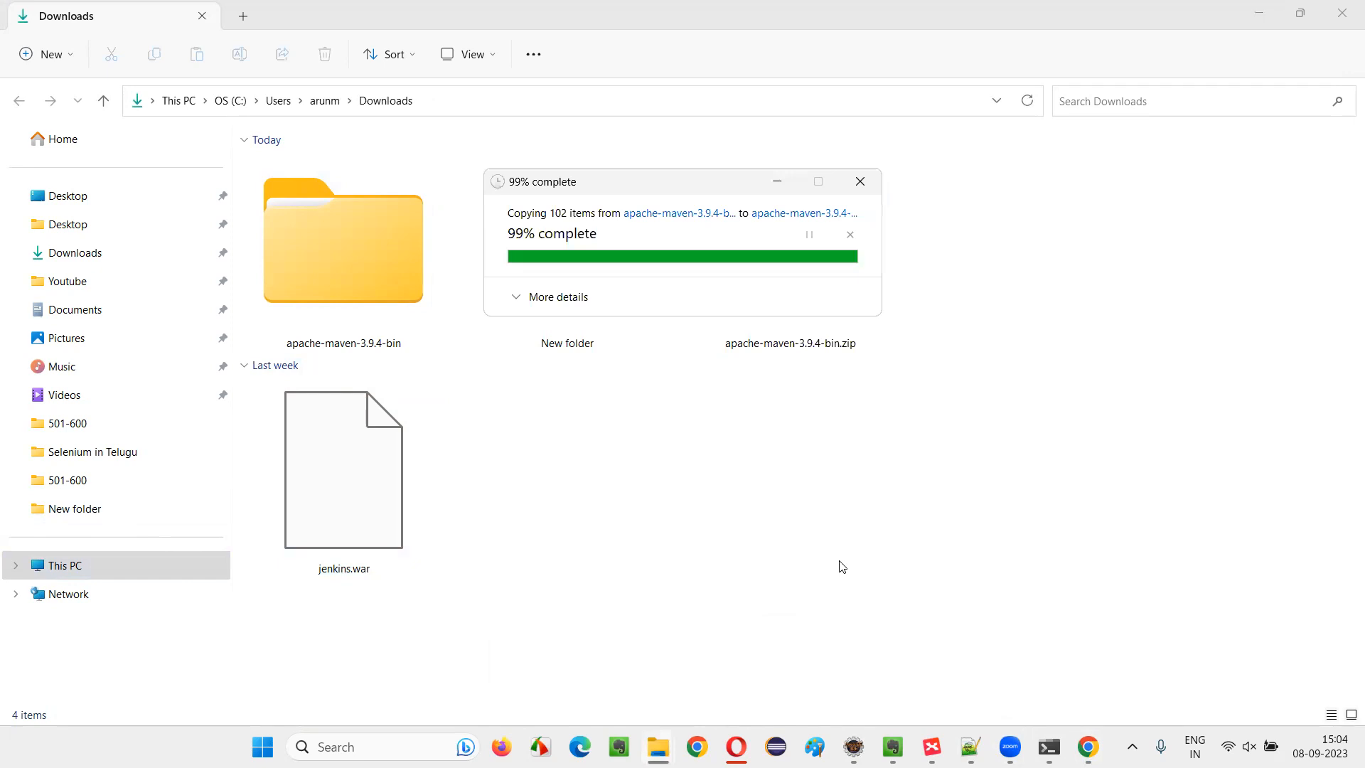
# Copy the inner apache-maven-3.9.4 folder from the extracted archive folder to the root of the C: drive
pyautogui.doubleClick(366, 281)
pyautogui.doubleClick(320, 201)
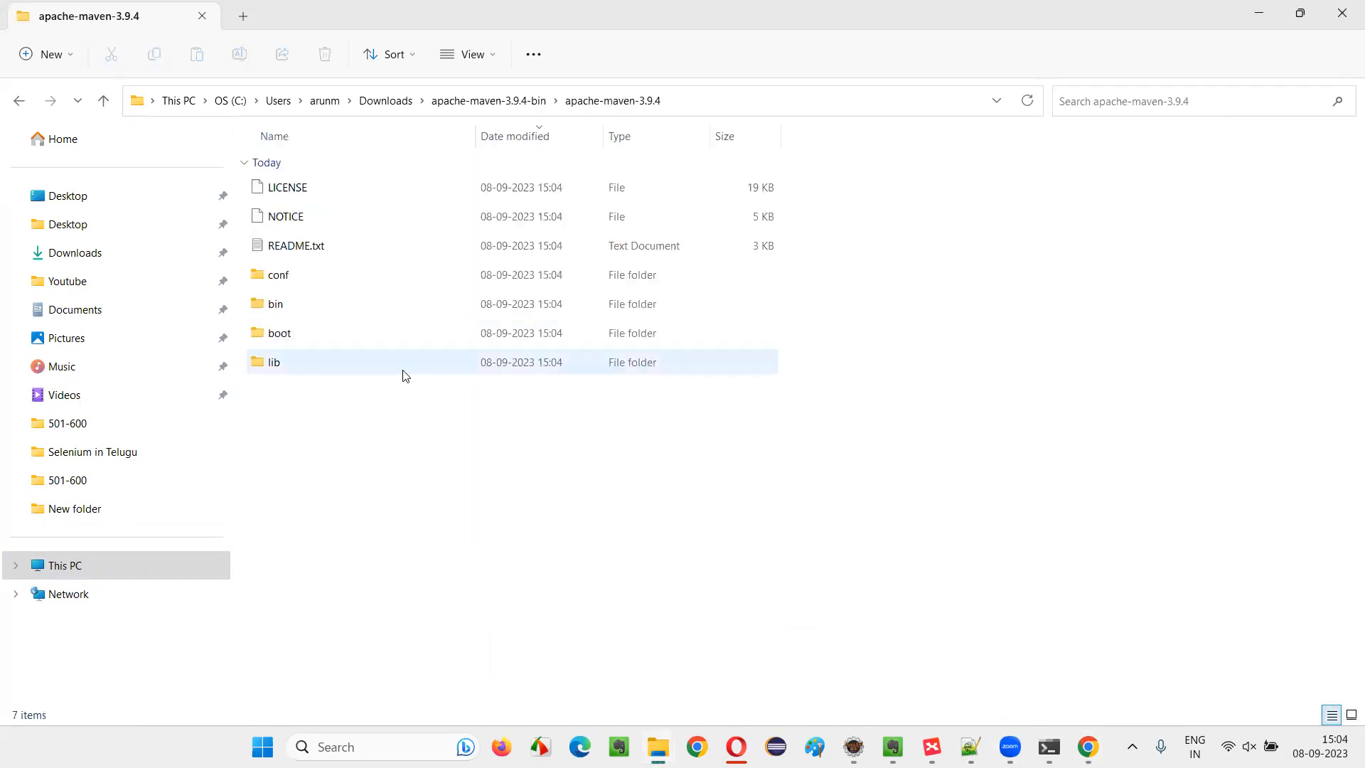
pyautogui.click(488, 100)
pyautogui.doubleClick(339, 186)
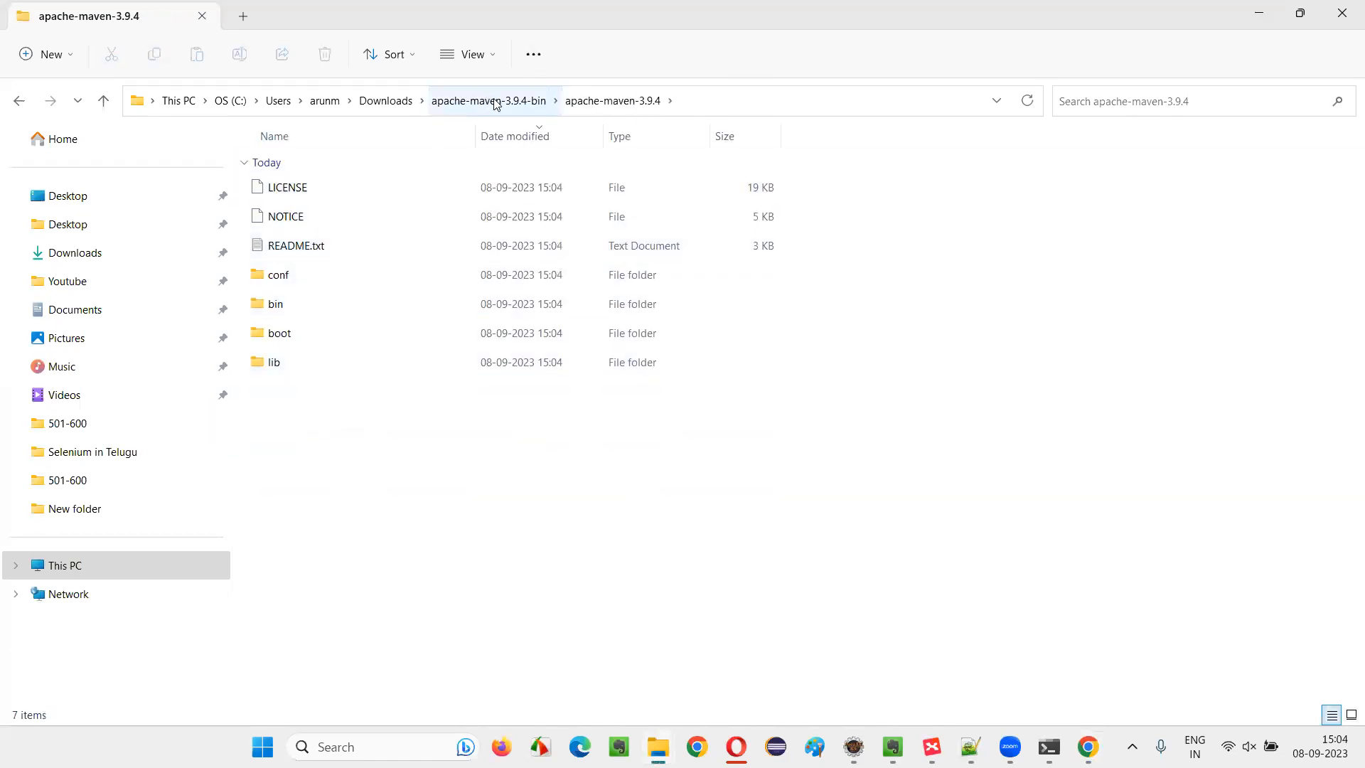
pyautogui.click(496, 102)
pyautogui.rightClick(315, 189)
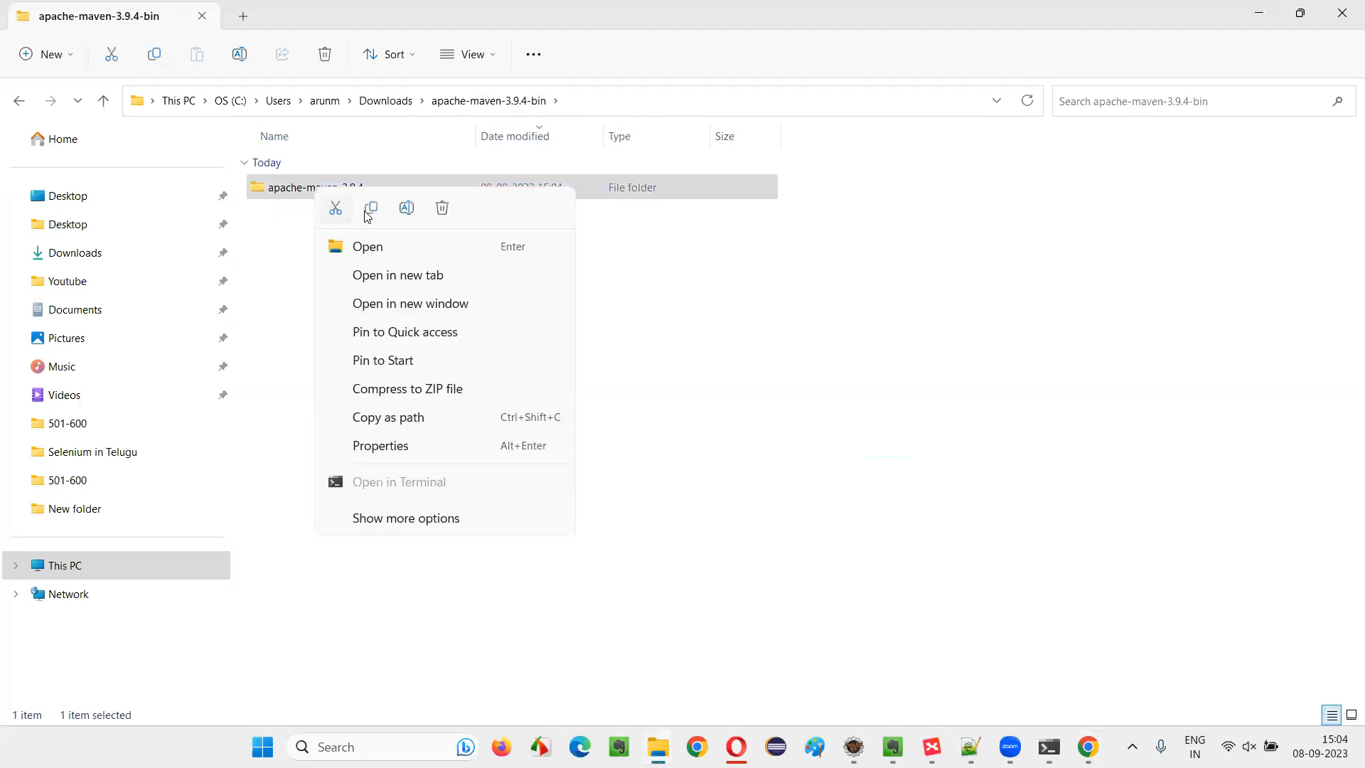
pyautogui.press('Escape')
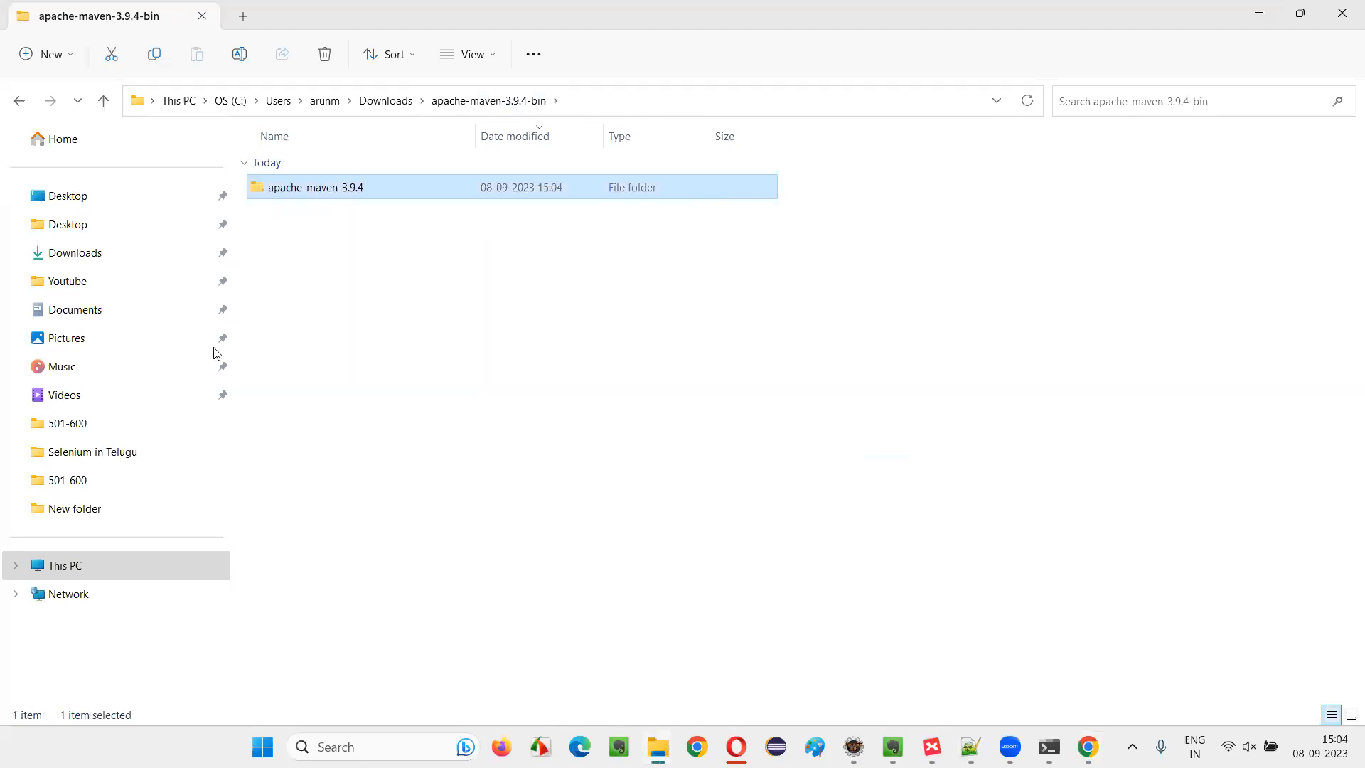
pyautogui.click(68, 562)
pyautogui.doubleClick(377, 202)
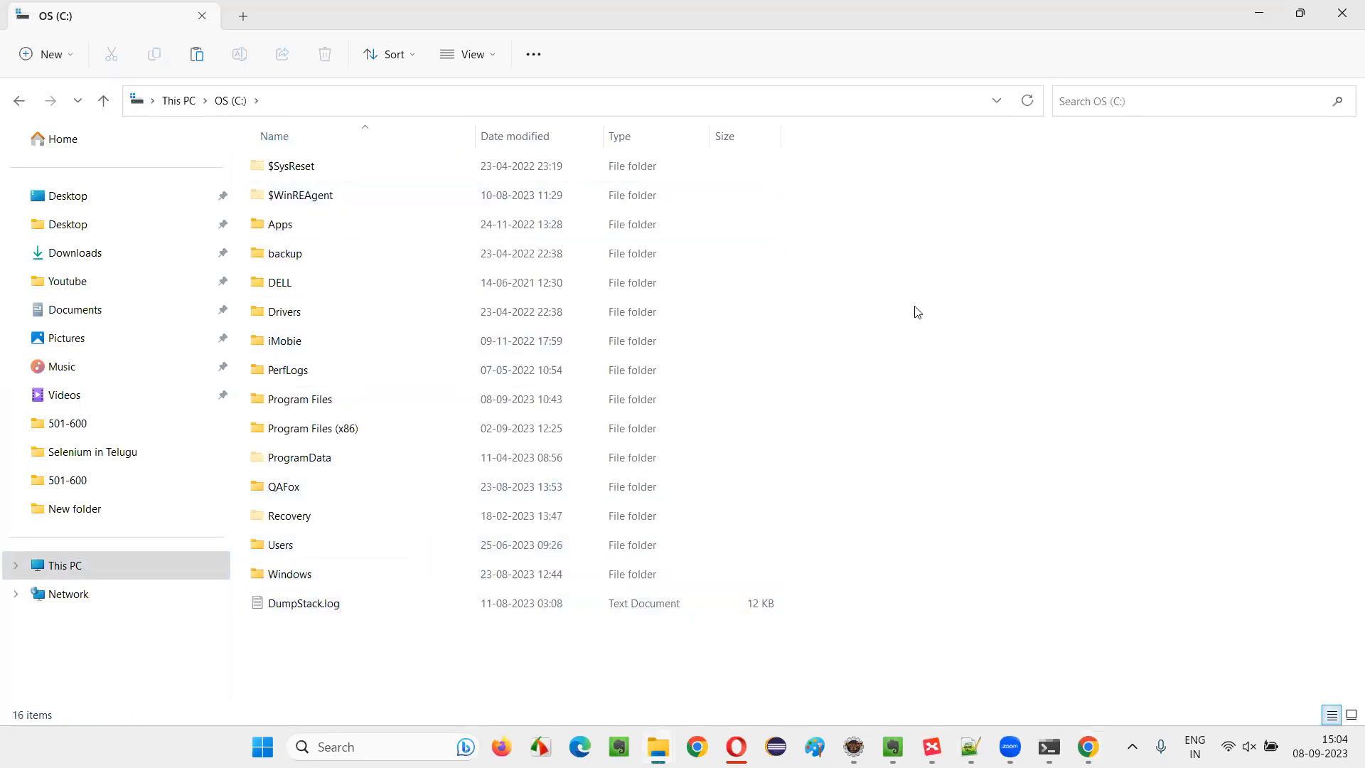
pyautogui.hotkey('ctrl', 'v')
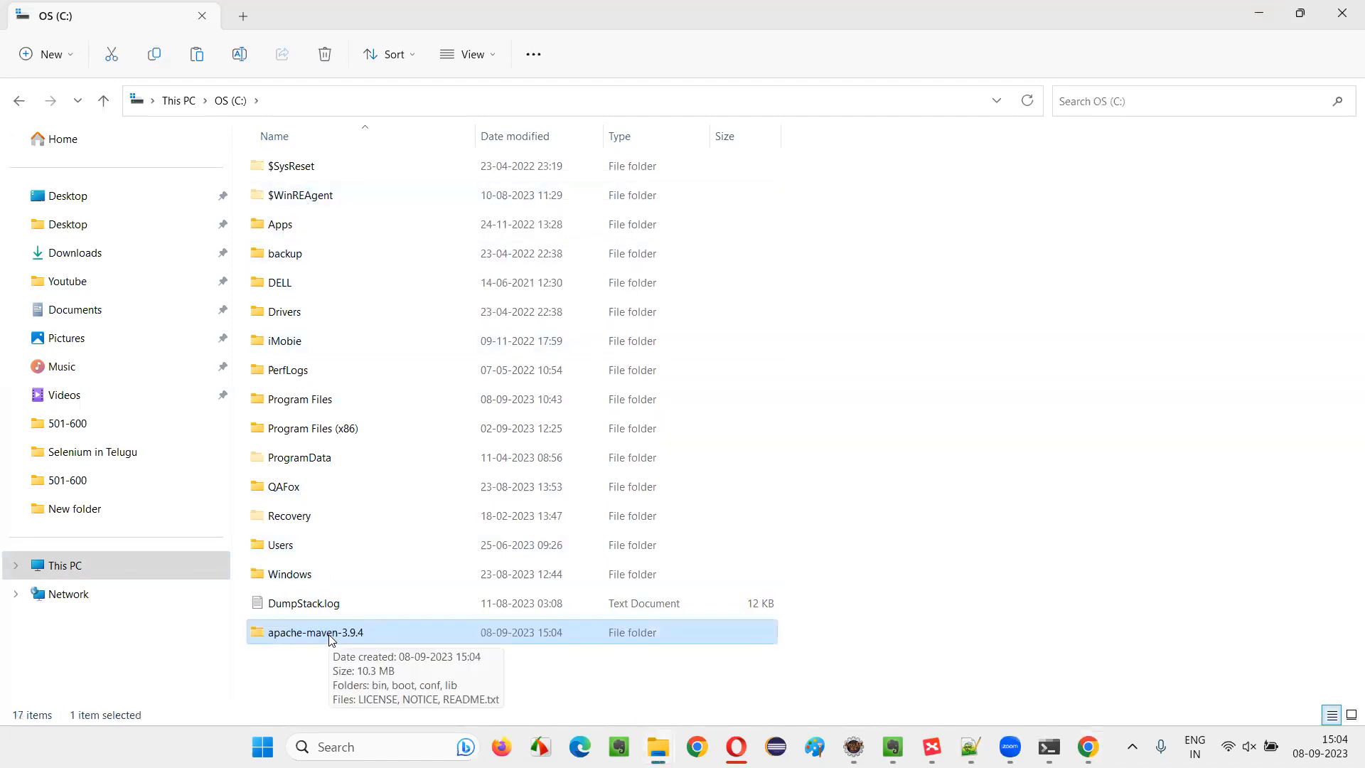
# Open the apache-maven-3.9.4 folder on the C: drive and copy its full path C:\apache-maven-3.9.4
pyautogui.doubleClick(330, 639)
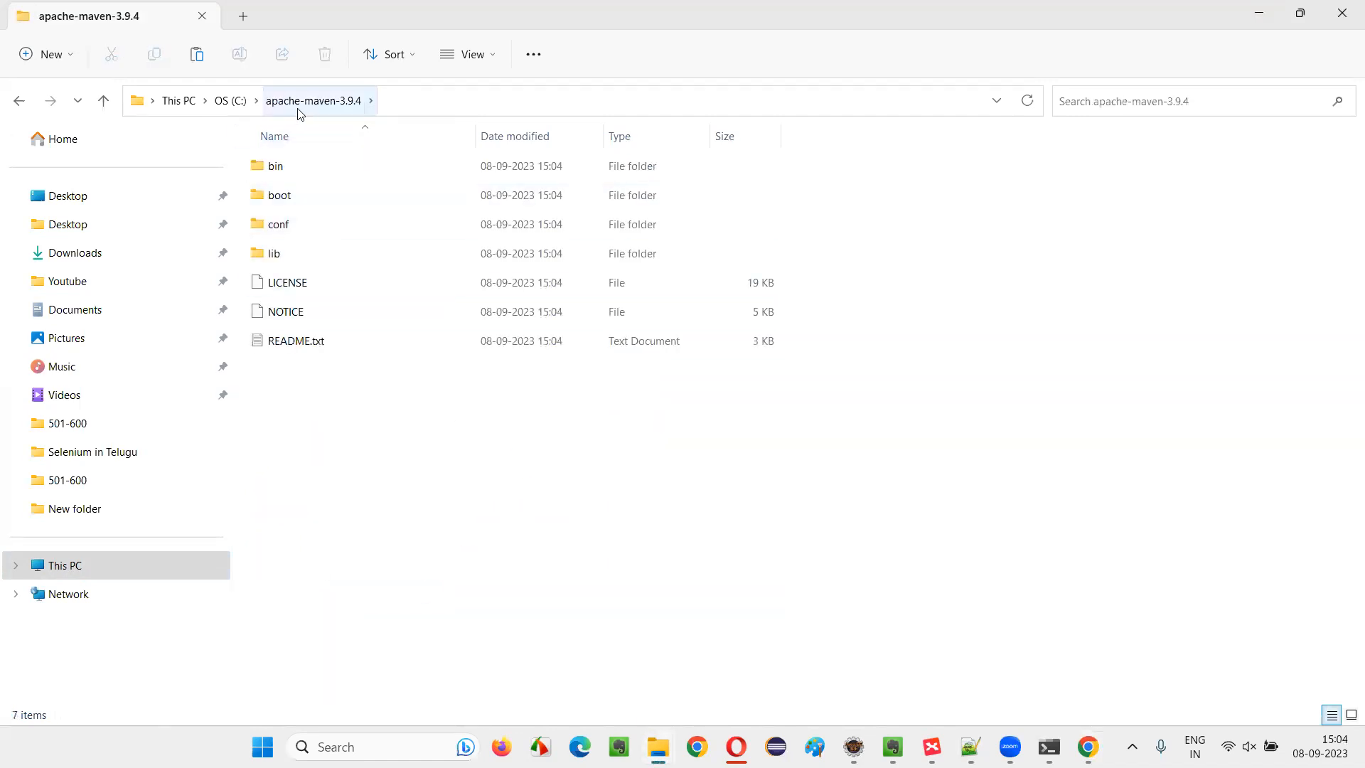
pyautogui.click(399, 104)
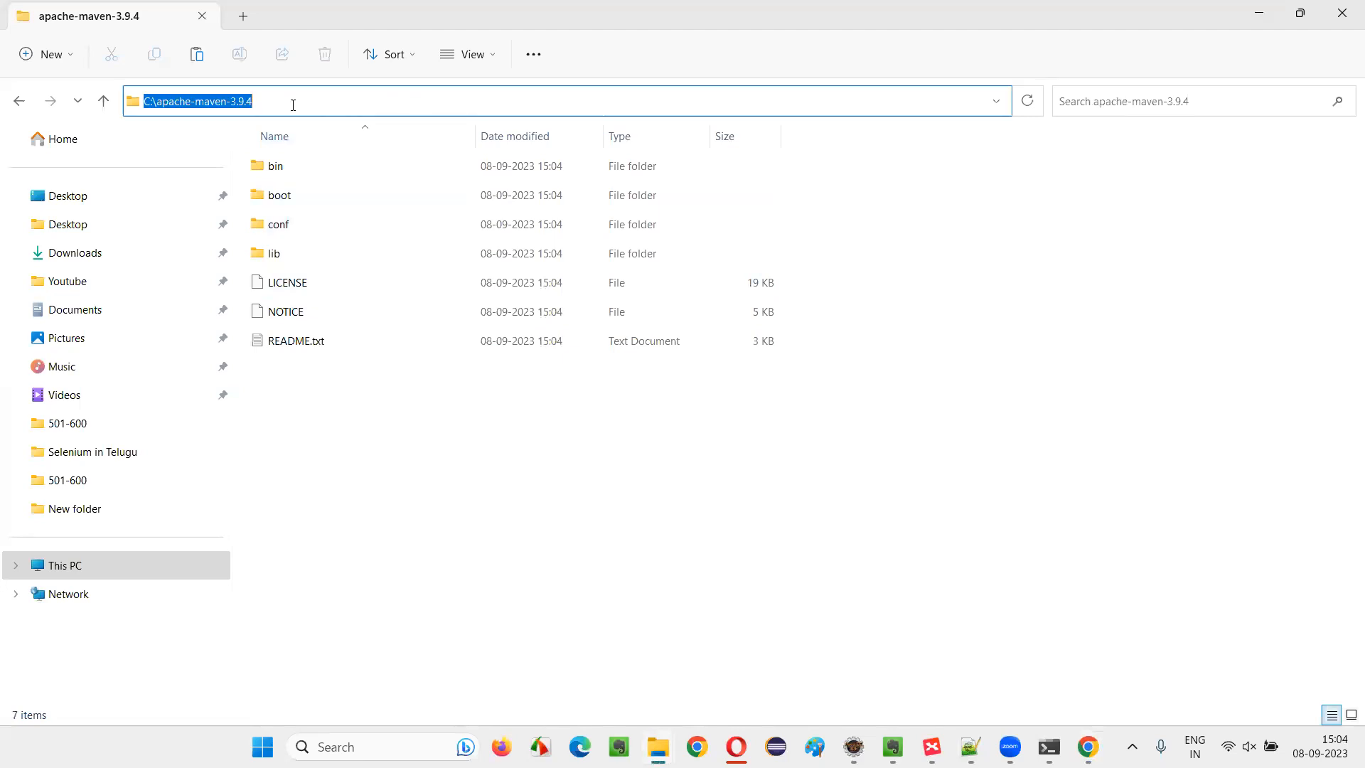
pyautogui.rightClick(239, 106)
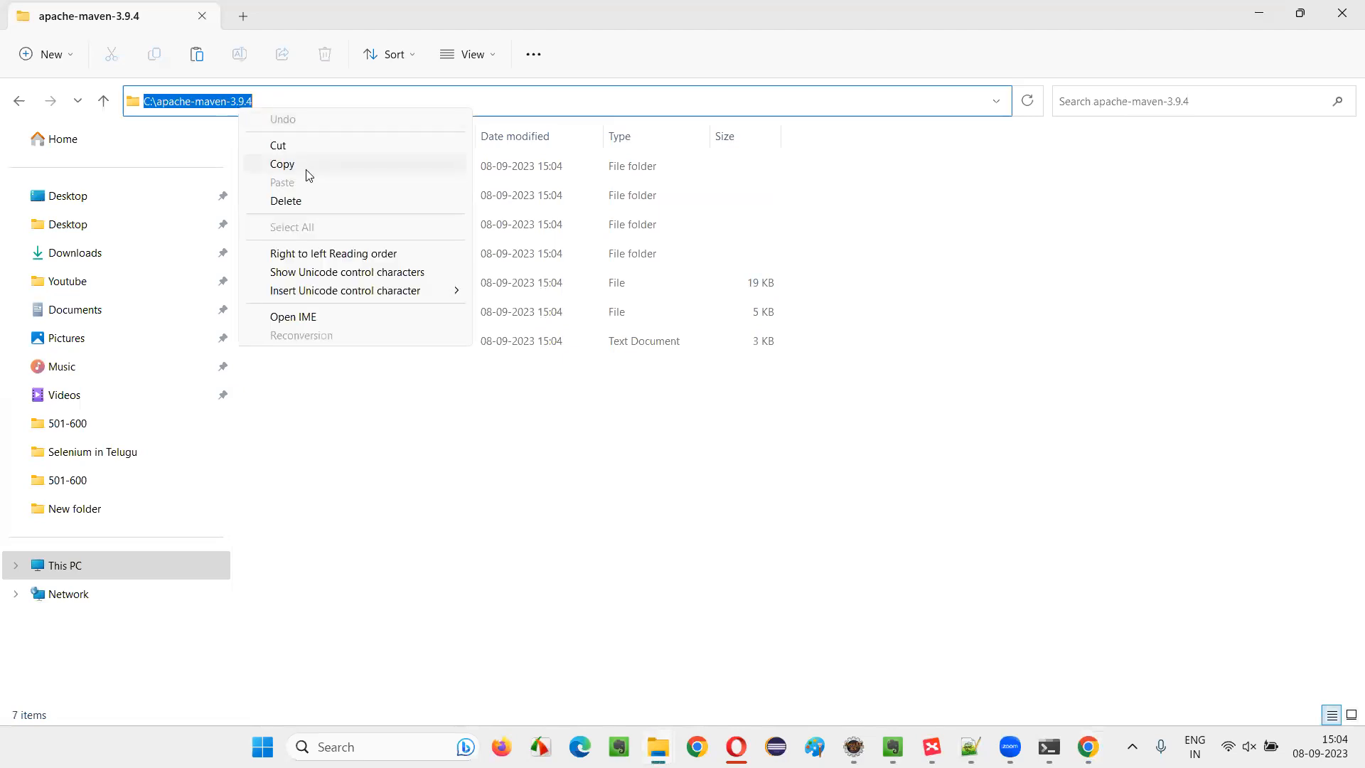
pyautogui.click(307, 169)
pyautogui.click(334, 746)
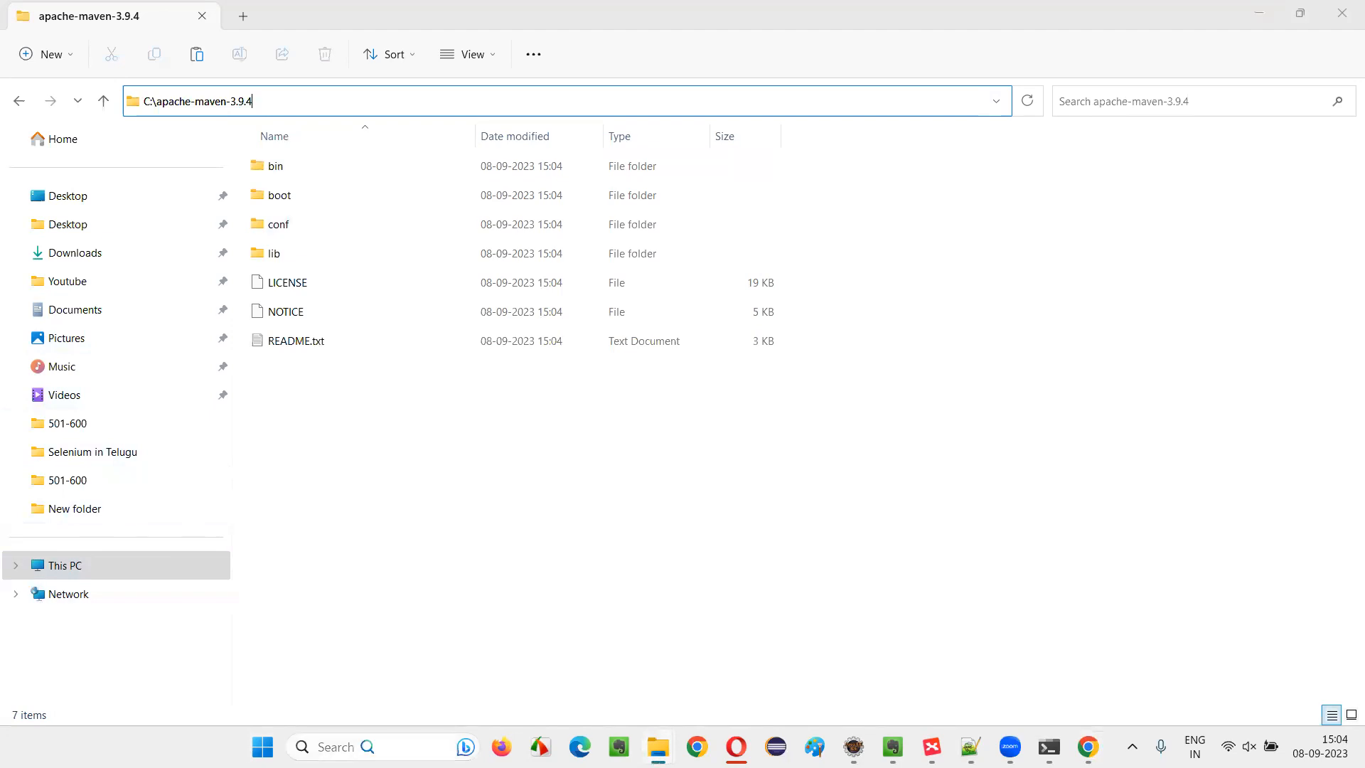
pyautogui.write('EDIT ')
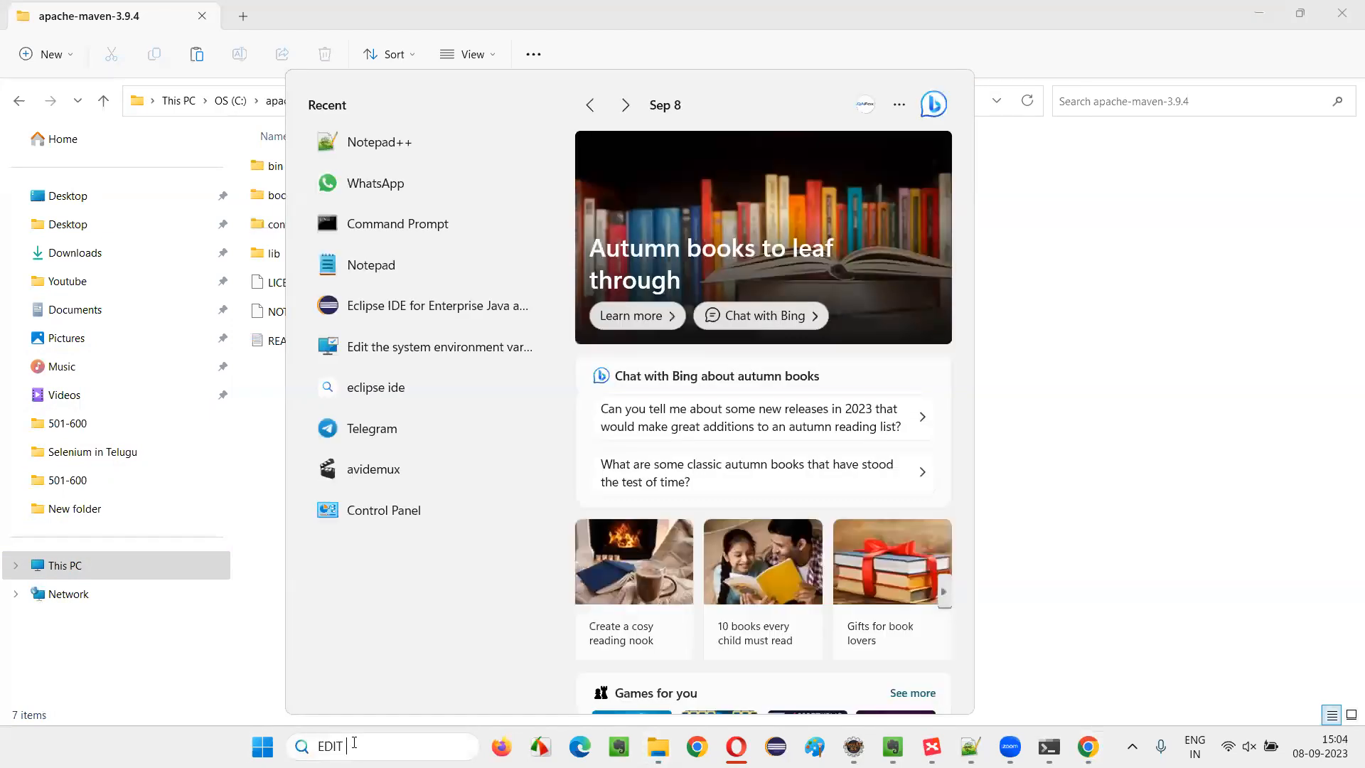
pyautogui.write('EN')
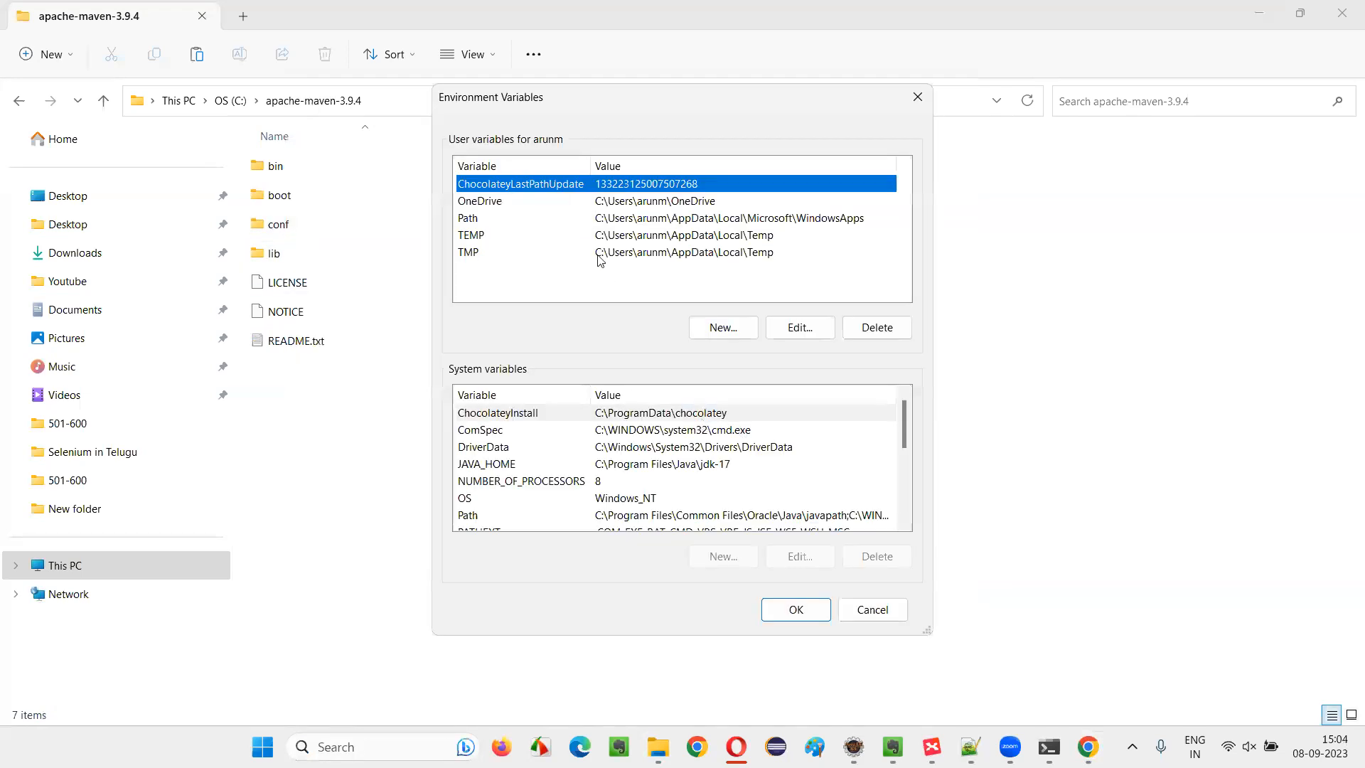
pyautogui.moveTo(544, 107); pyautogui.dragTo(646, 107)
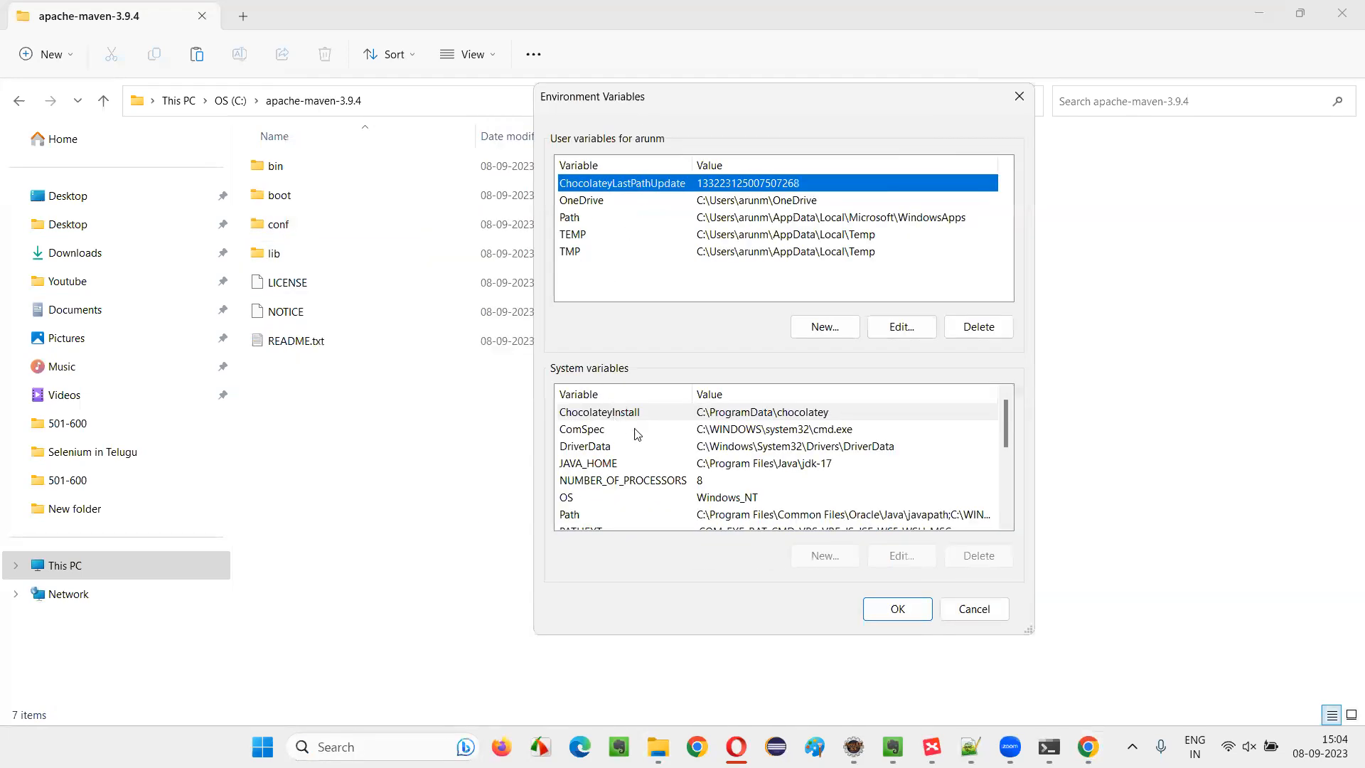
pyautogui.click(599, 449)
pyautogui.click(583, 468)
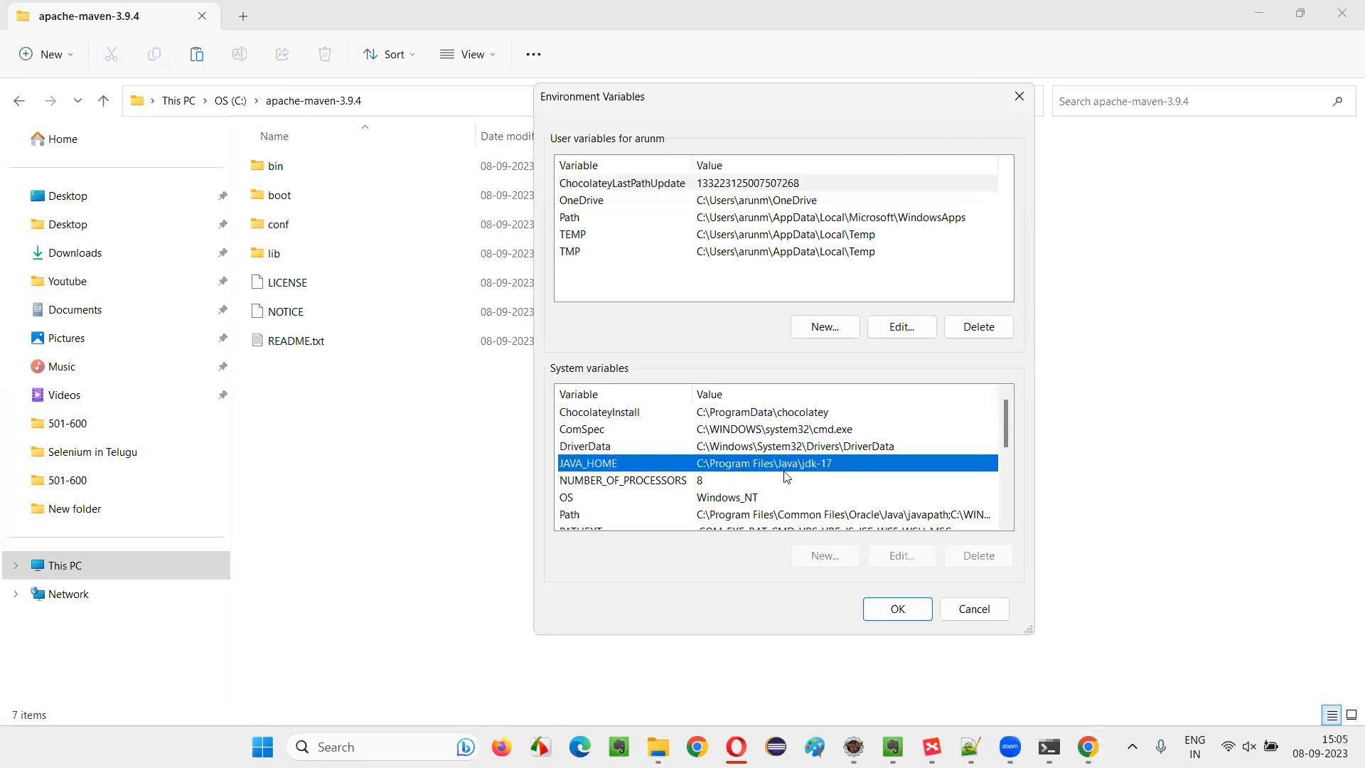
pyautogui.scroll(-2, 774, 471)
pyautogui.scroll(1, 764, 469)
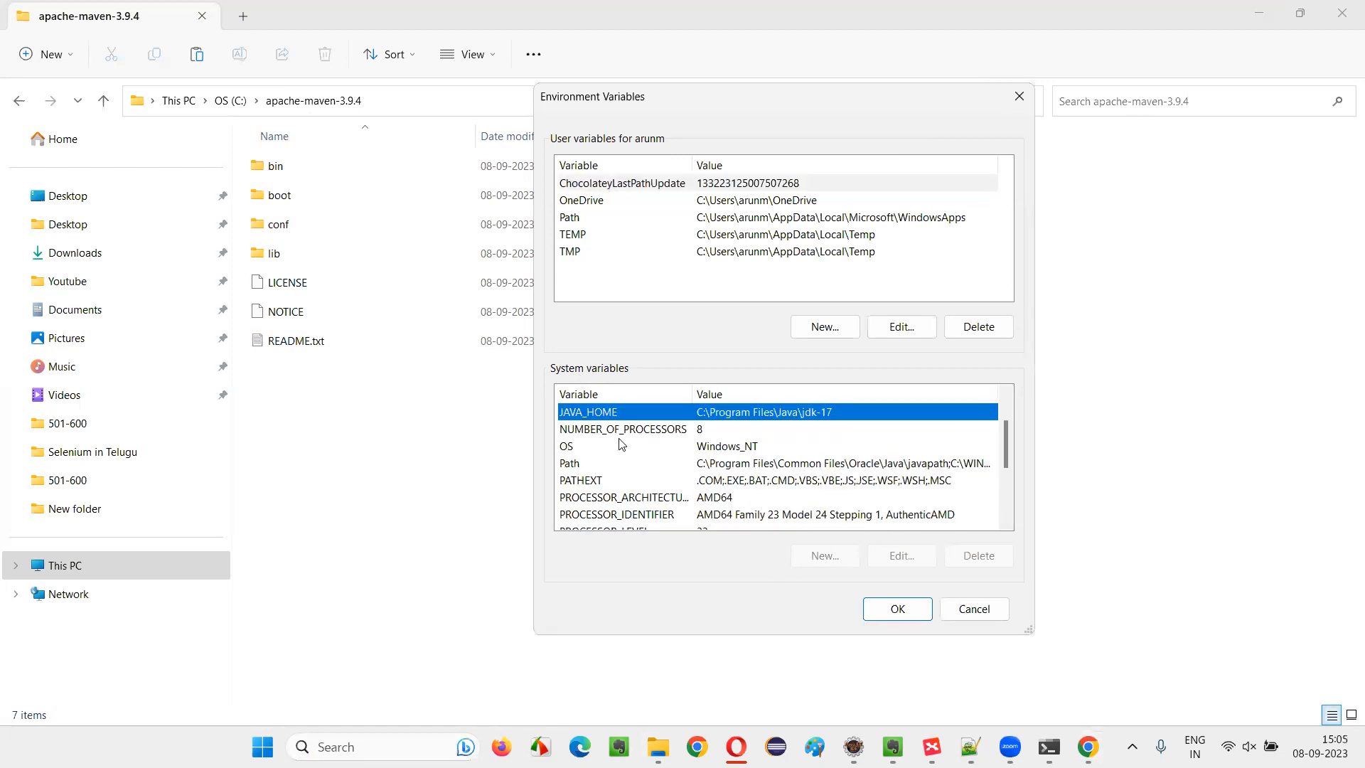
pyautogui.click(620, 463)
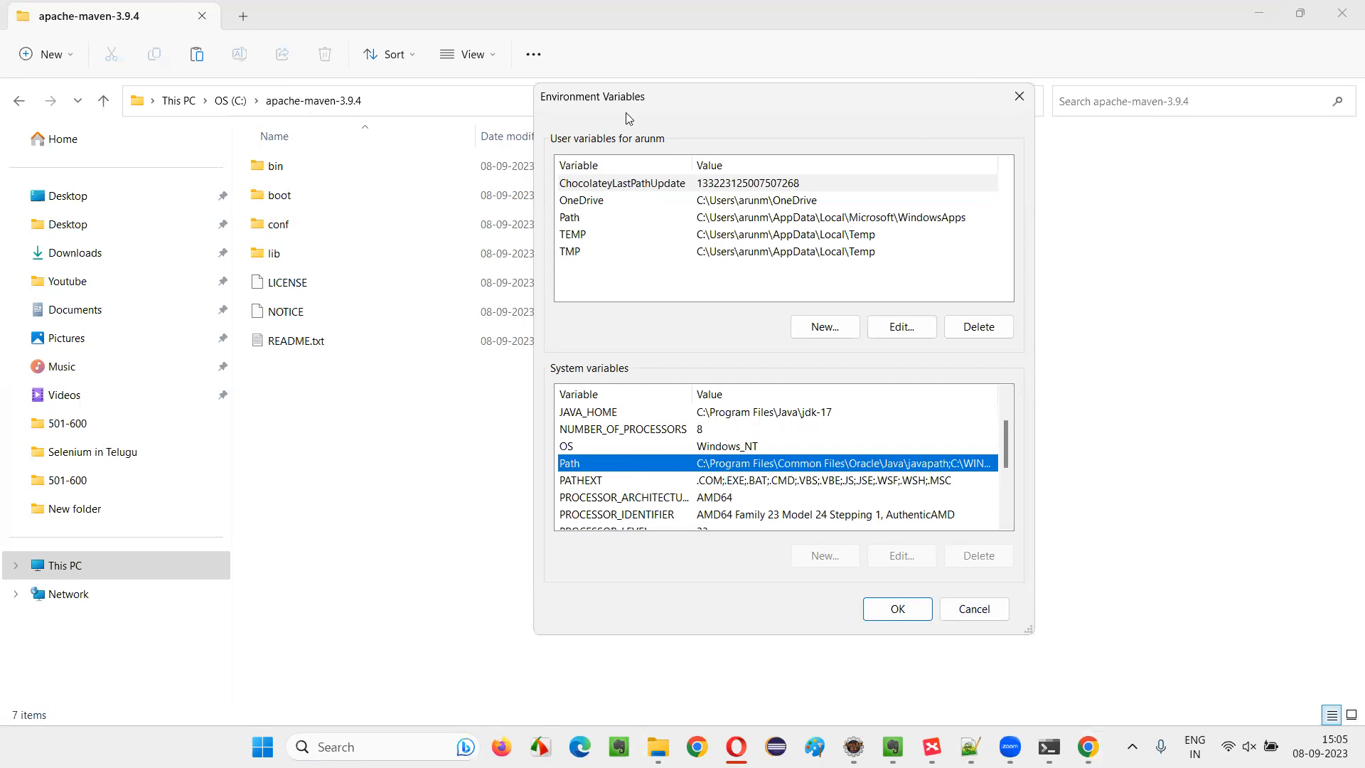
pyautogui.click(676, 514)
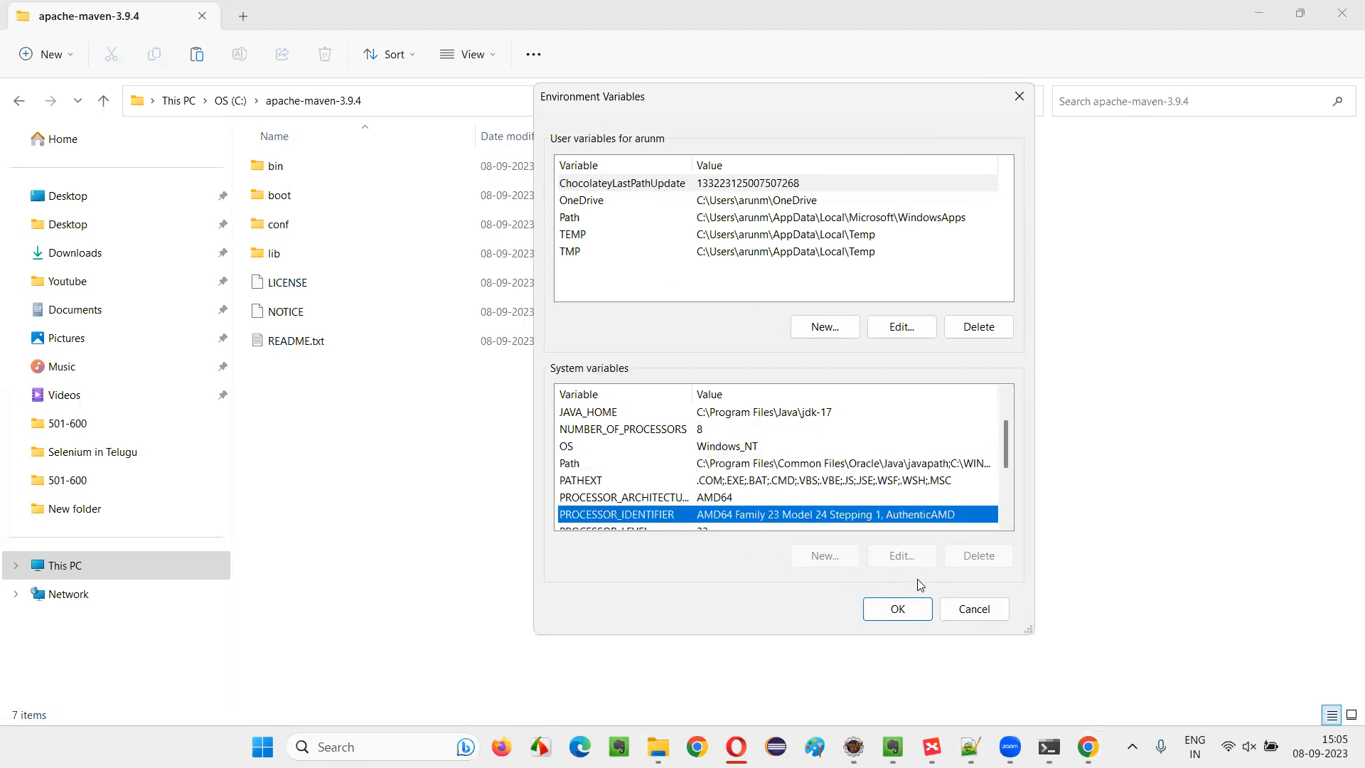
pyautogui.click(975, 610)
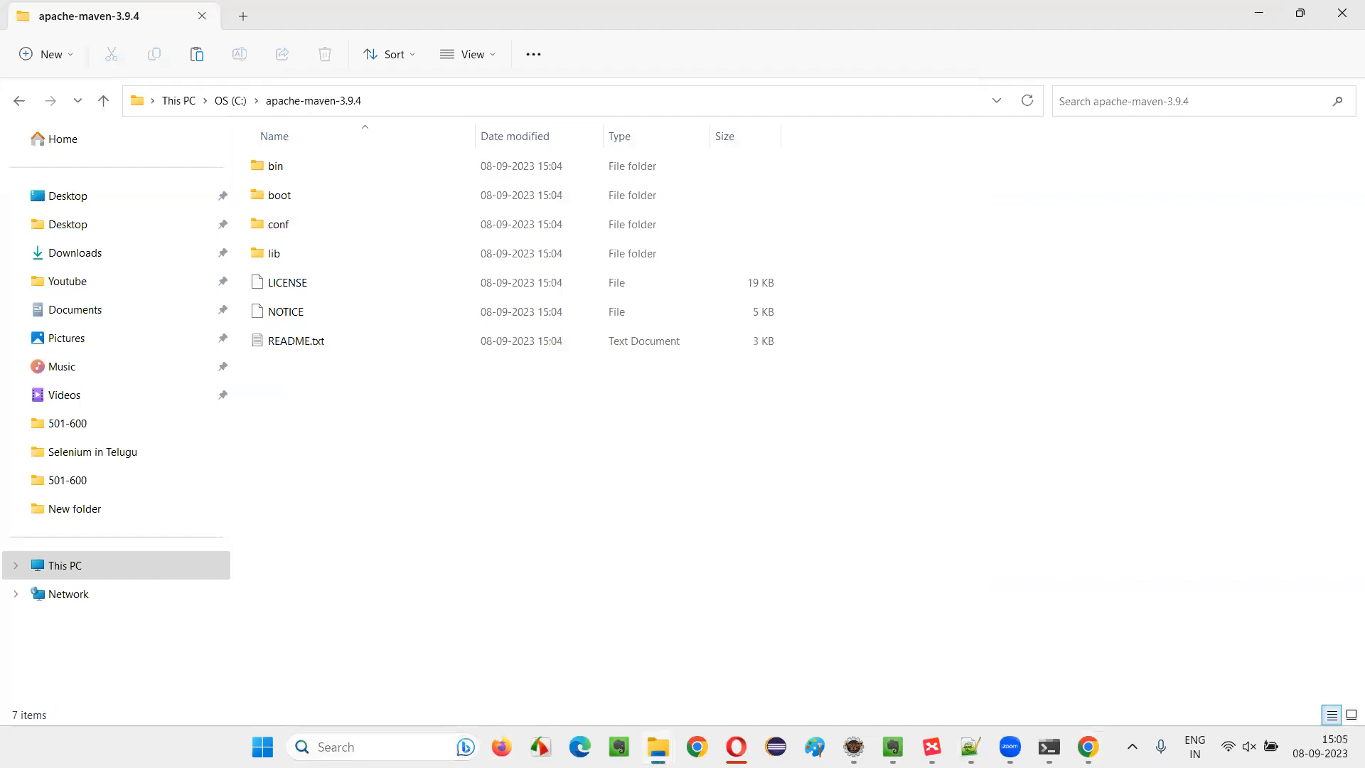
# Find the Windows setting for editing the system environment variables and open its Environment Variables dialog
pyautogui.click(354, 746)
pyautogui.write('enviornm')
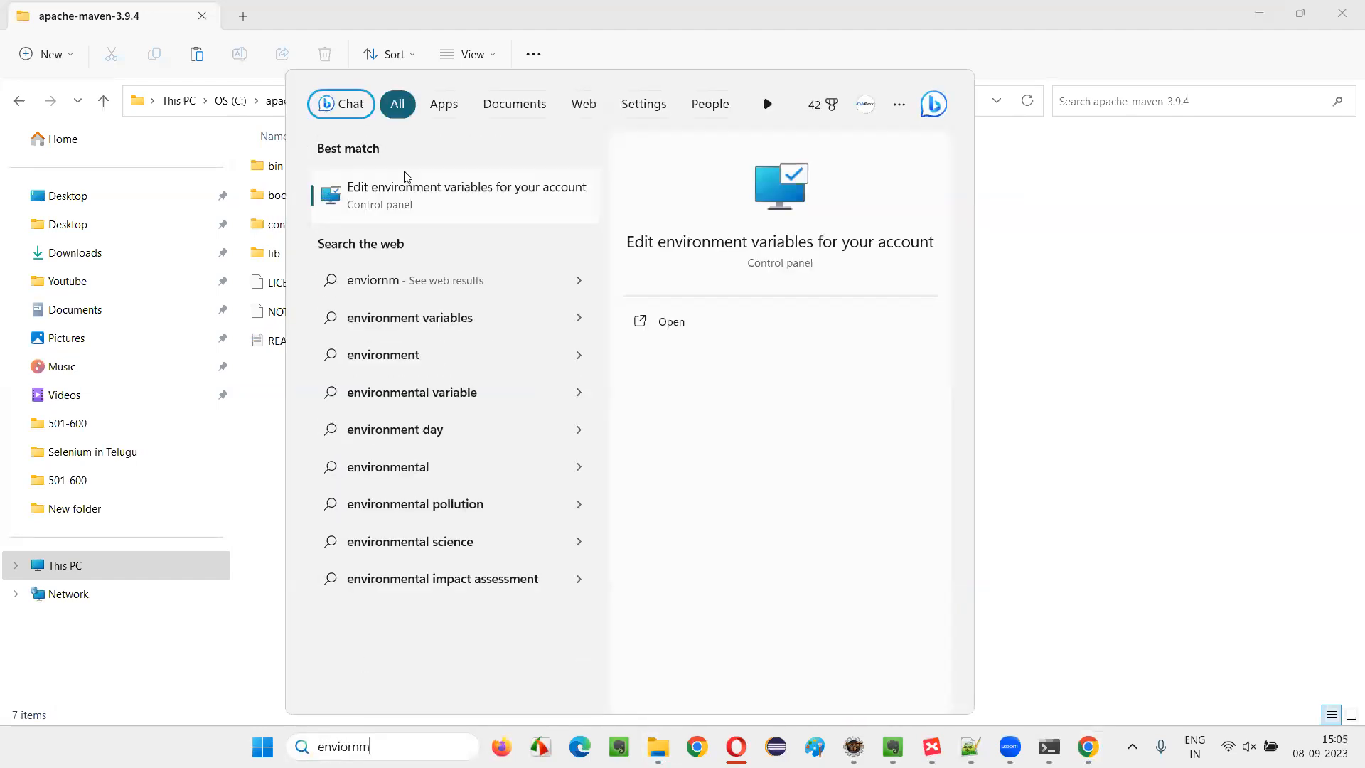
pyautogui.press('BackSpace')
pyautogui.press('BackSpace')
pyautogui.press('BackSpace')
pyautogui.press('BackSpace')
pyautogui.press('BackSpace')
pyautogui.press('BackSpace')
pyautogui.press('BackSpace')
pyautogui.press('BackSpace')
pyautogui.write('system')
pyautogui.press('BackSpace')
pyautogui.press('BackSpace')
pyautogui.press('BackSpace')
pyautogui.press('BackSpace')
pyautogui.press('BackSpace')
pyautogui.press('BackSpace')
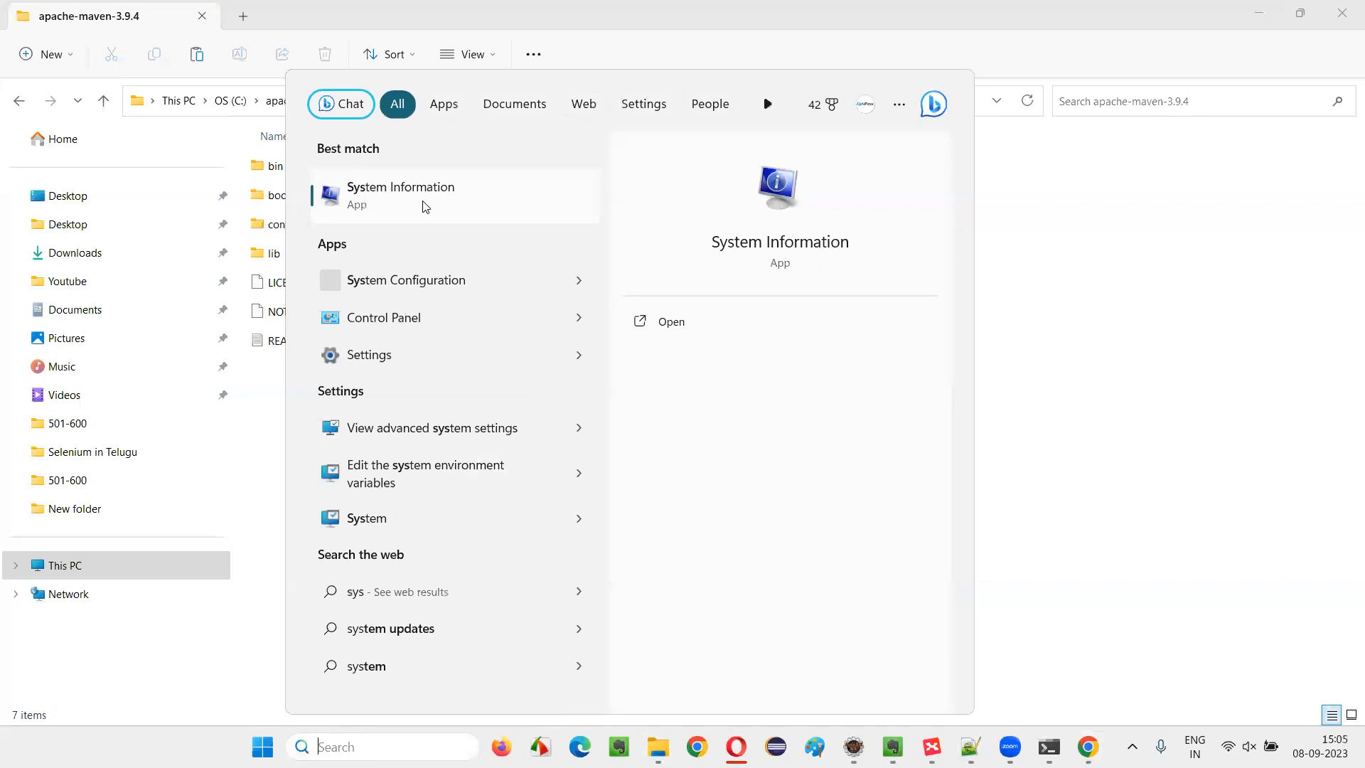
pyautogui.write('envir')
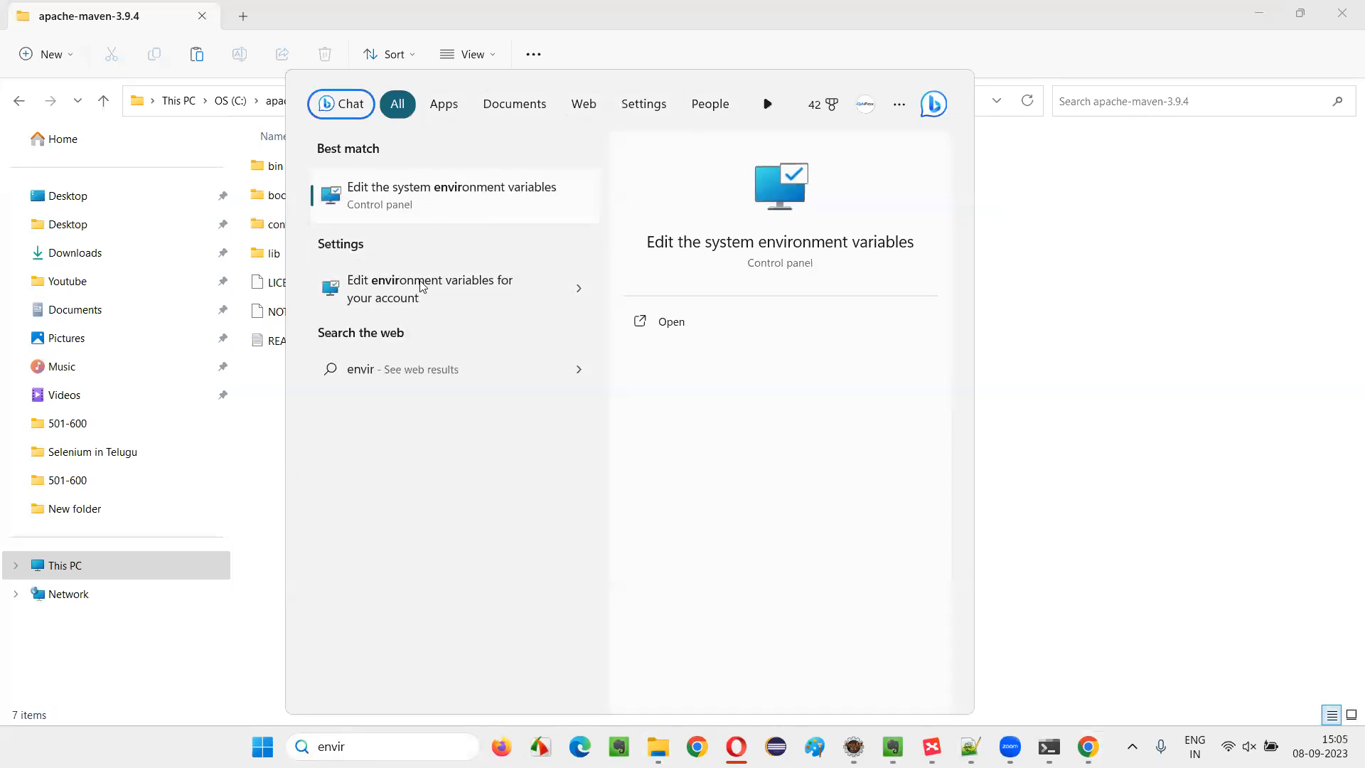
pyautogui.click(428, 209)
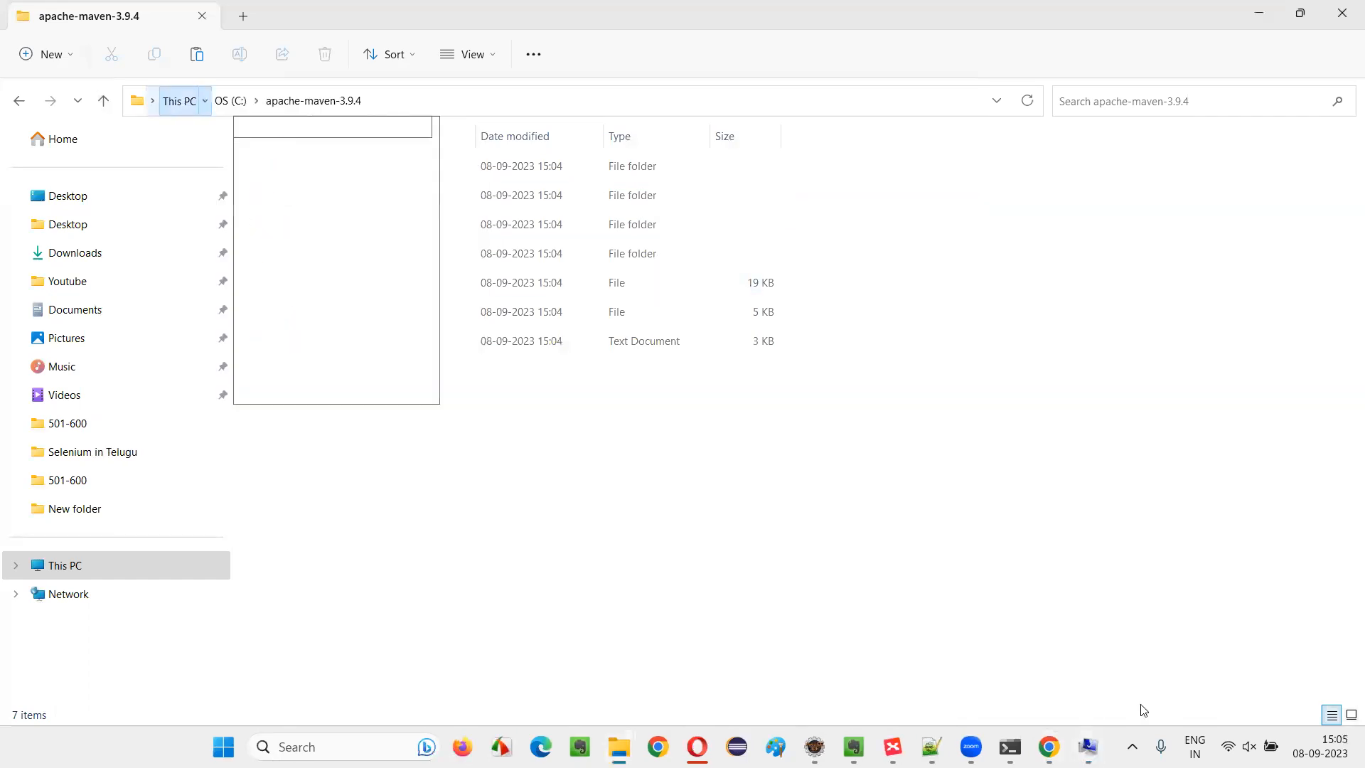
pyautogui.click(405, 431)
# Add a system variable named MAVEN_HOME with the value C:\apache-maven-3.9.4
pyautogui.click(713, 556)
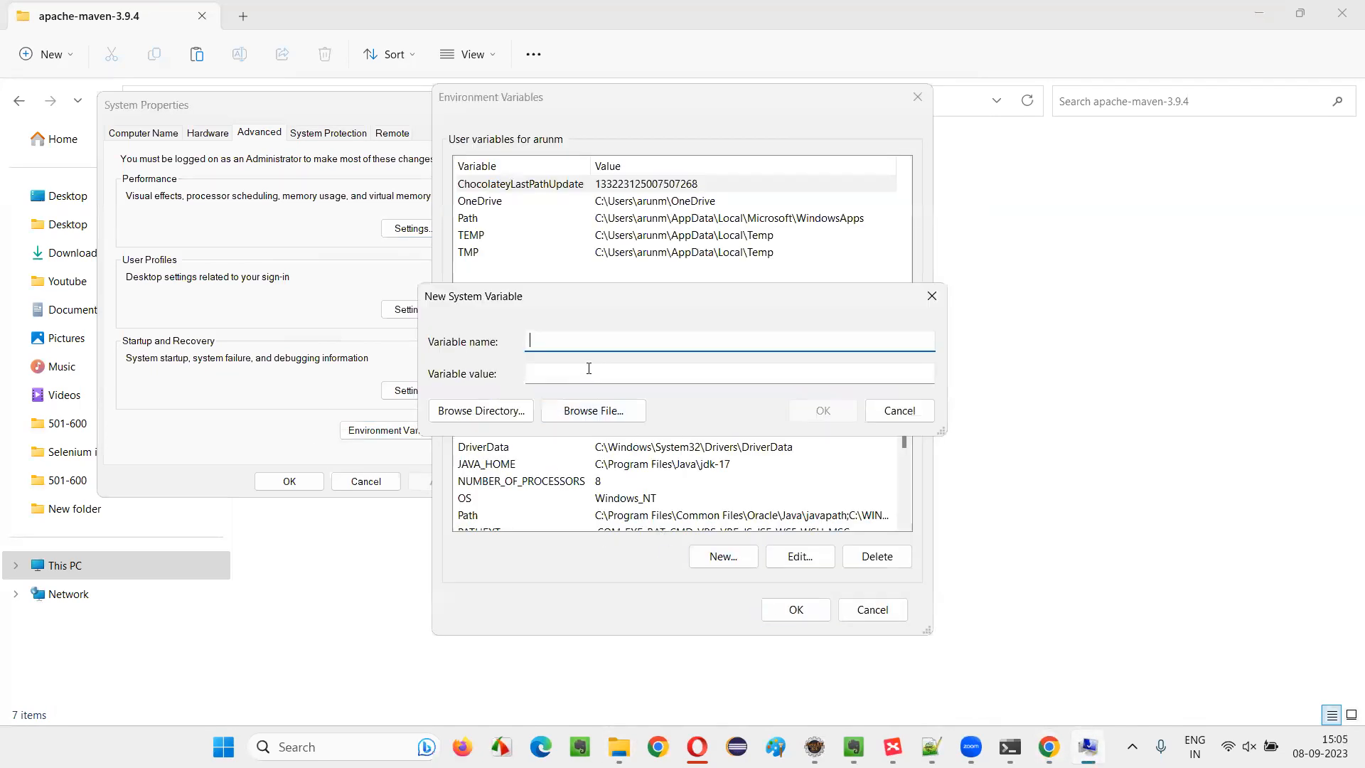
pyautogui.write('MAVEN_HOME')
pyautogui.click(637, 377)
pyautogui.write('C:\\apache-maven-3.9.4')
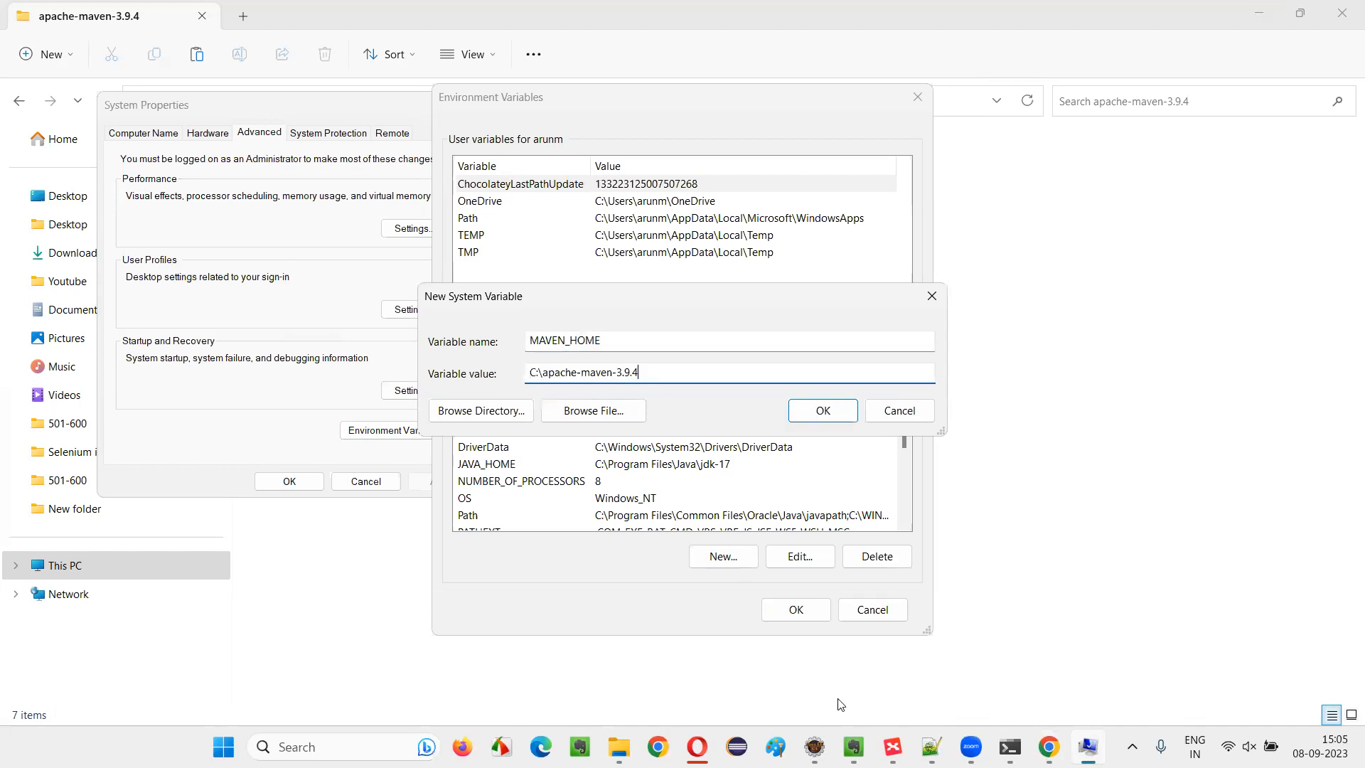
pyautogui.click(619, 746)
pyautogui.click(700, 693)
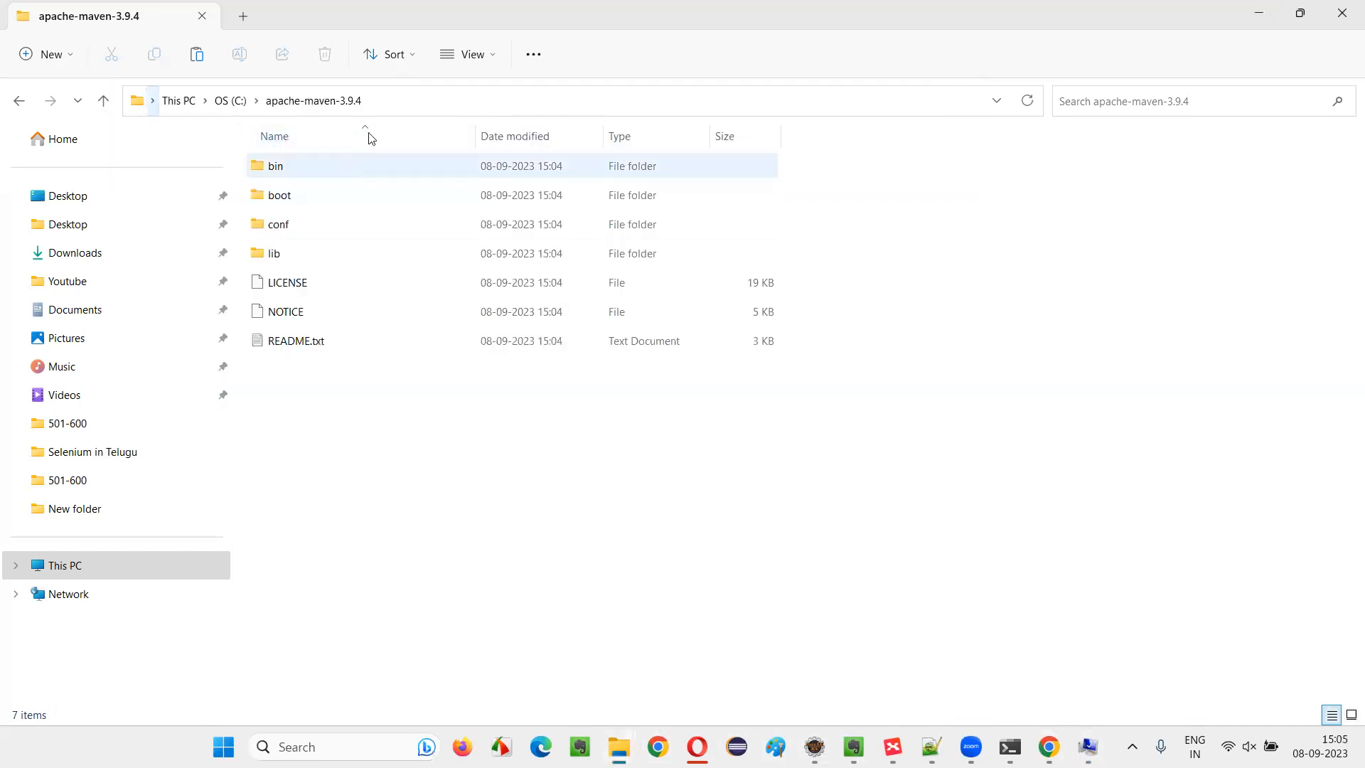
pyautogui.click(1257, 14)
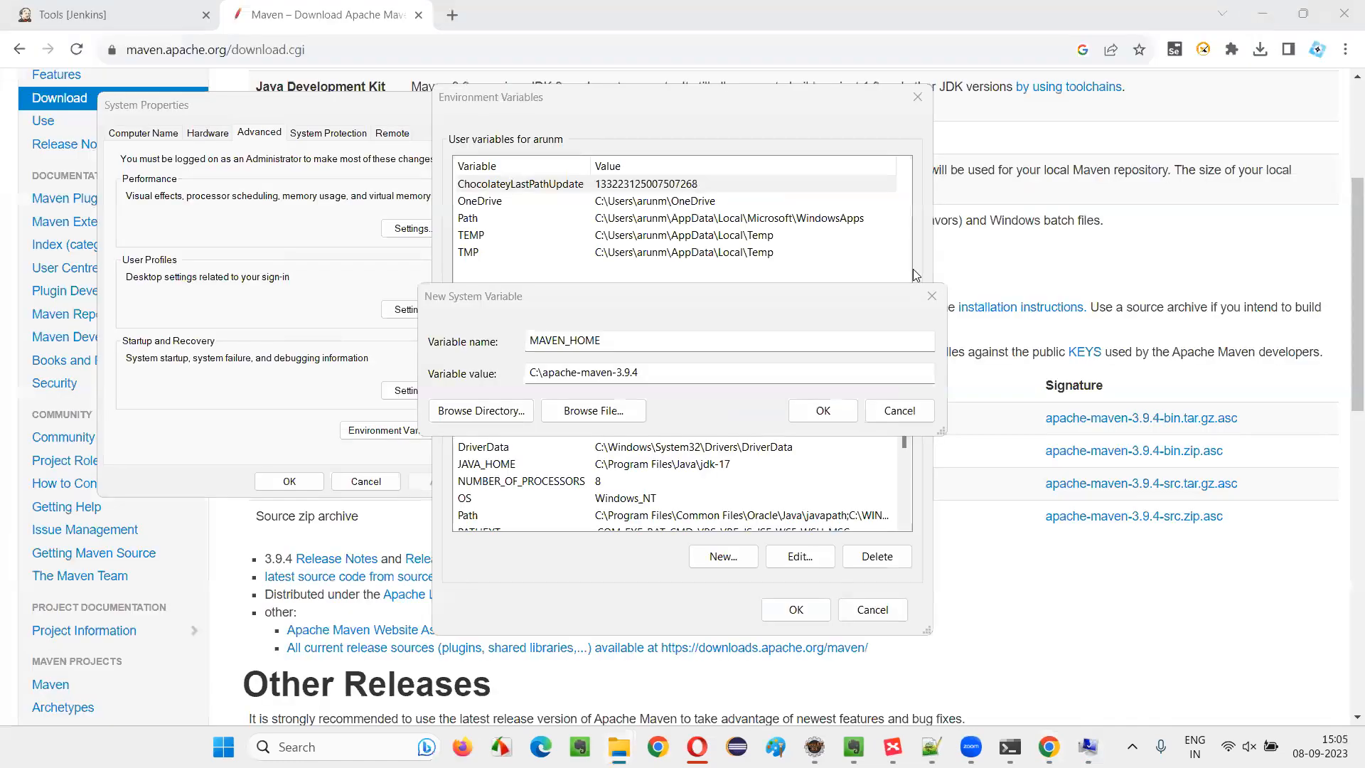
pyautogui.click(823, 410)
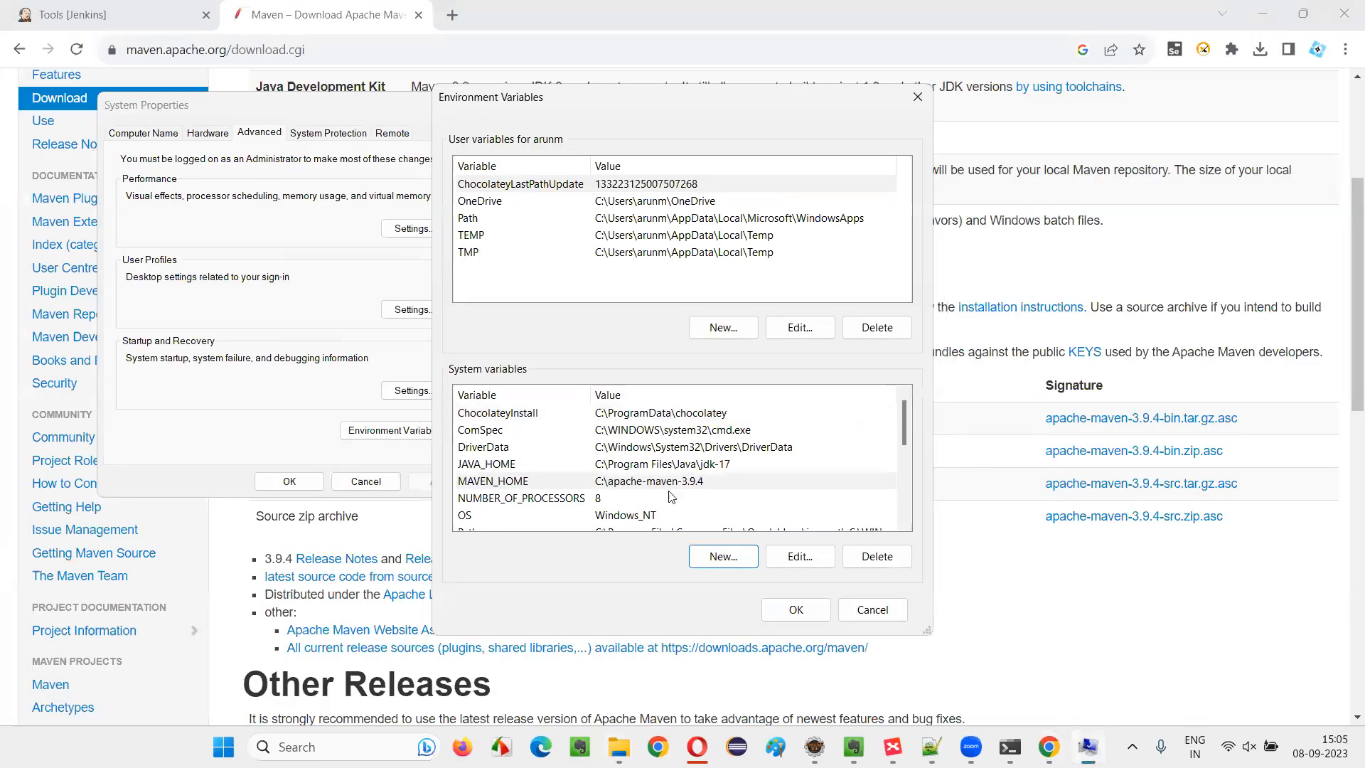
pyautogui.scroll(-1, 590, 415)
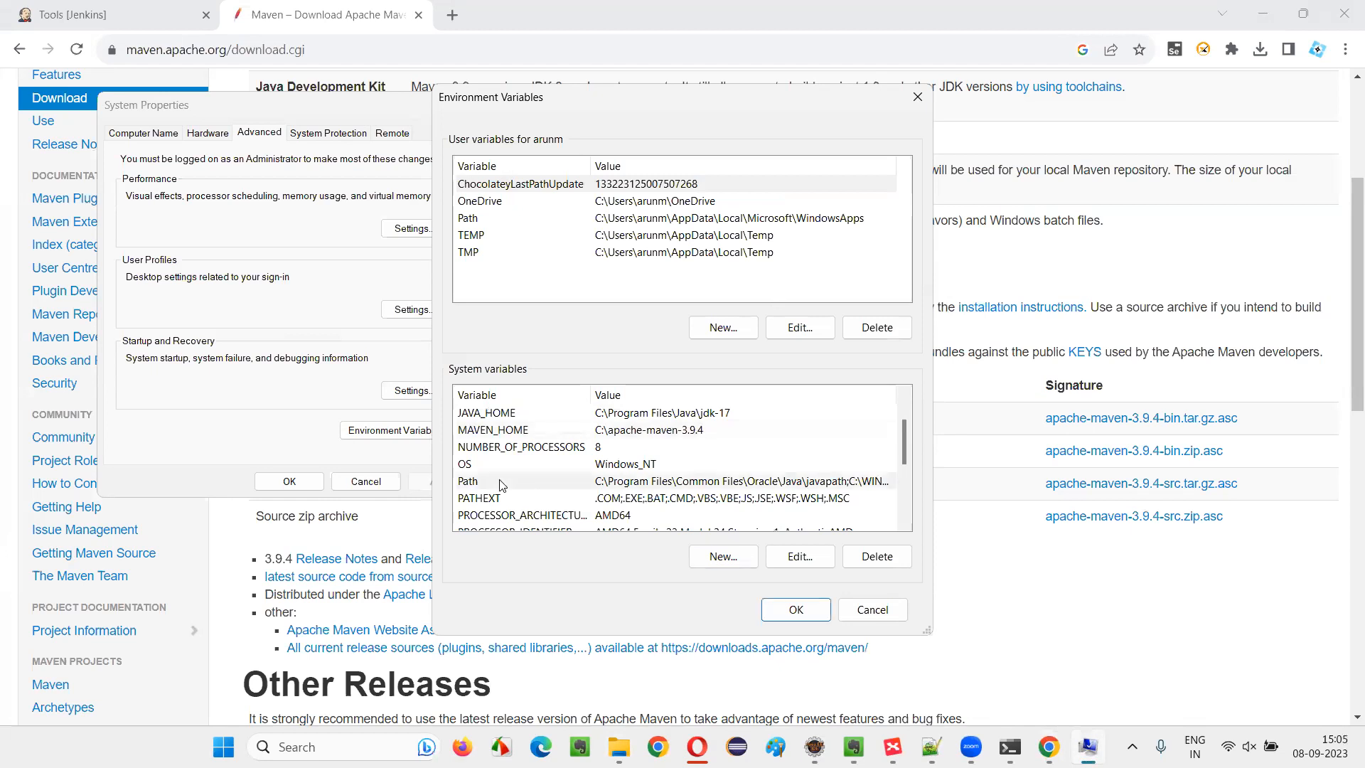
# Open the system Path variable for editing and start a new entry below the jdk-17 one
pyautogui.click(616, 478)
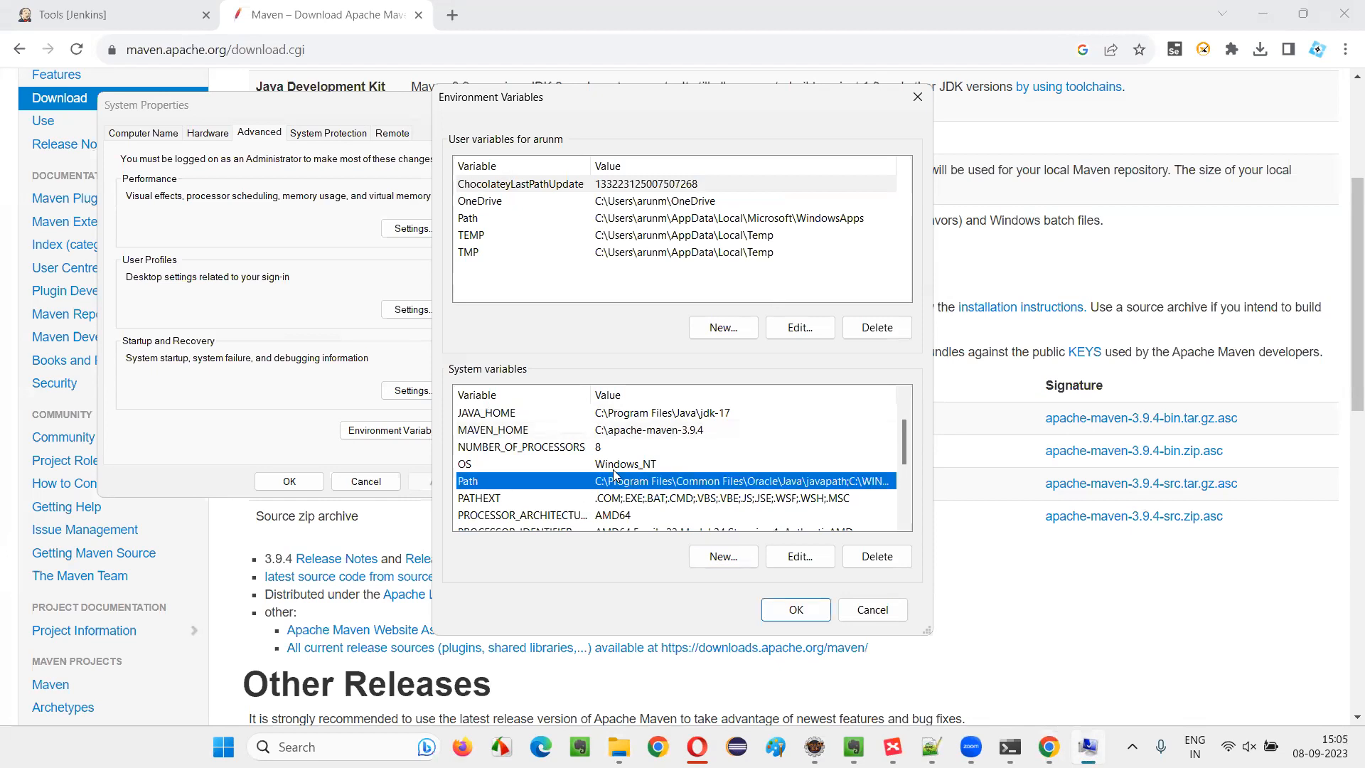
pyautogui.click(787, 565)
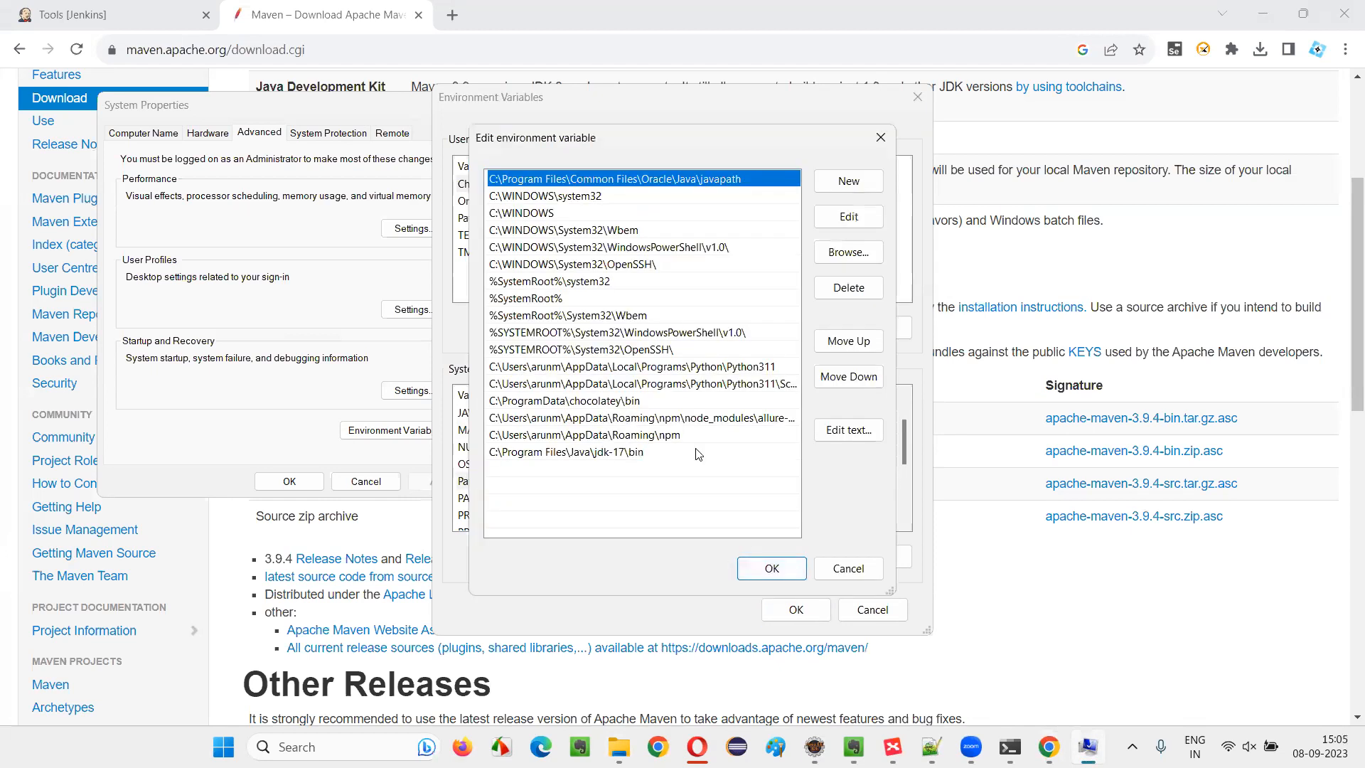
pyautogui.click(626, 455)
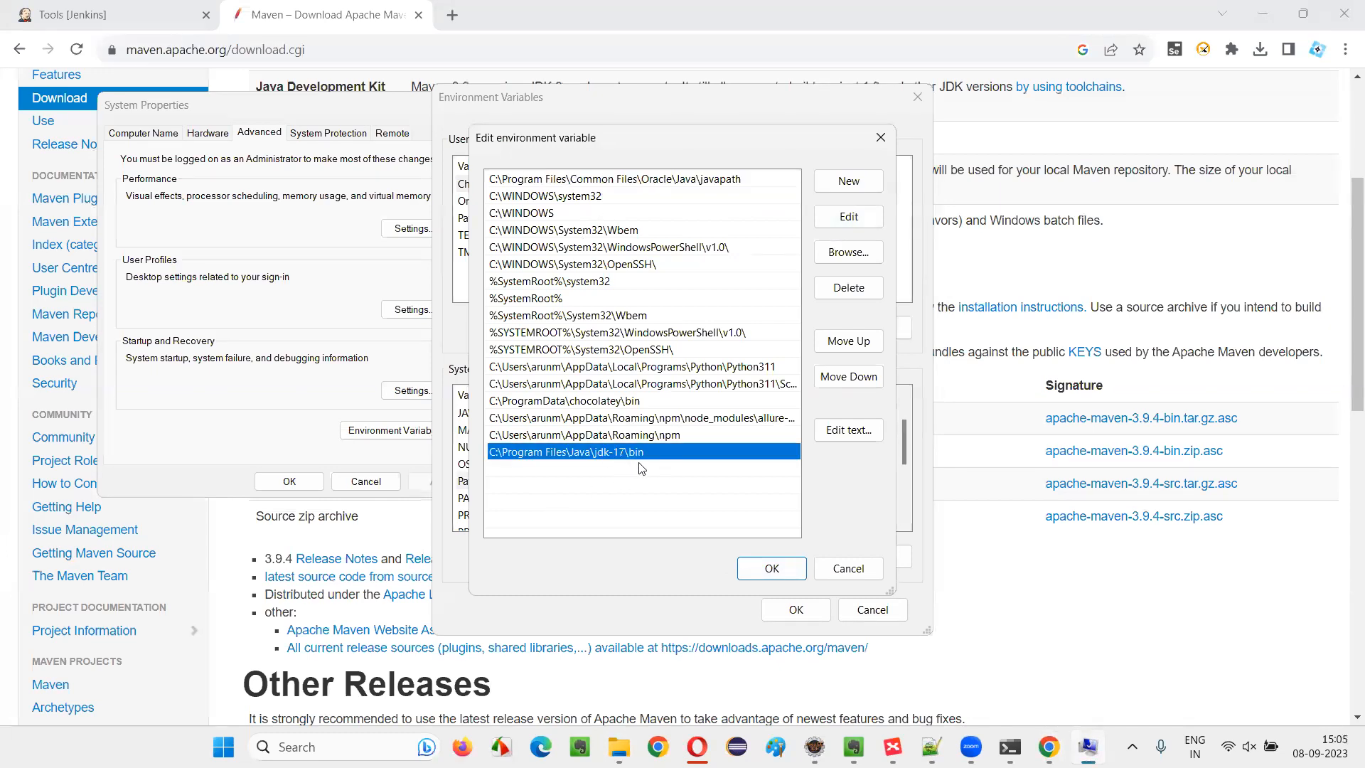
pyautogui.click(862, 182)
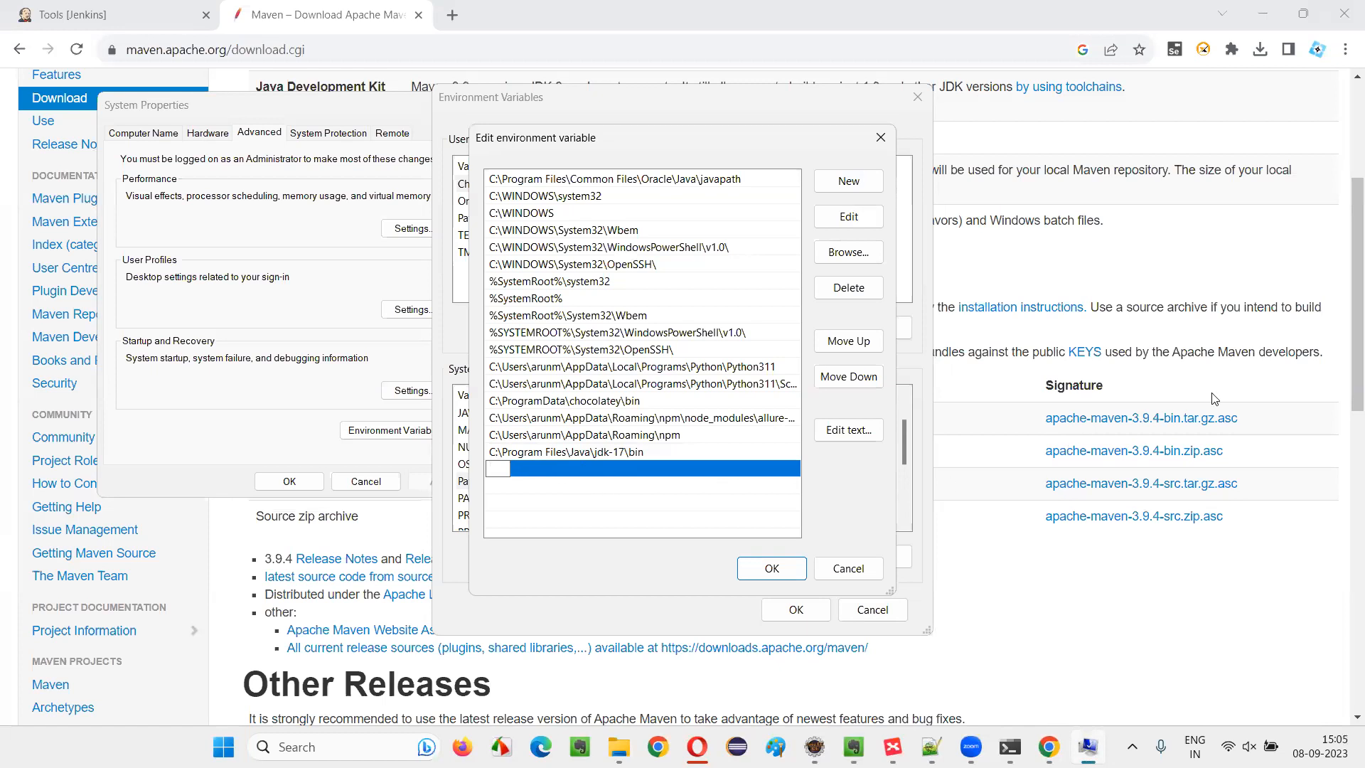
# Open the bin folder inside C:\apache-maven-3.9.4 and copy its full path
pyautogui.click(619, 746)
pyautogui.click(745, 650)
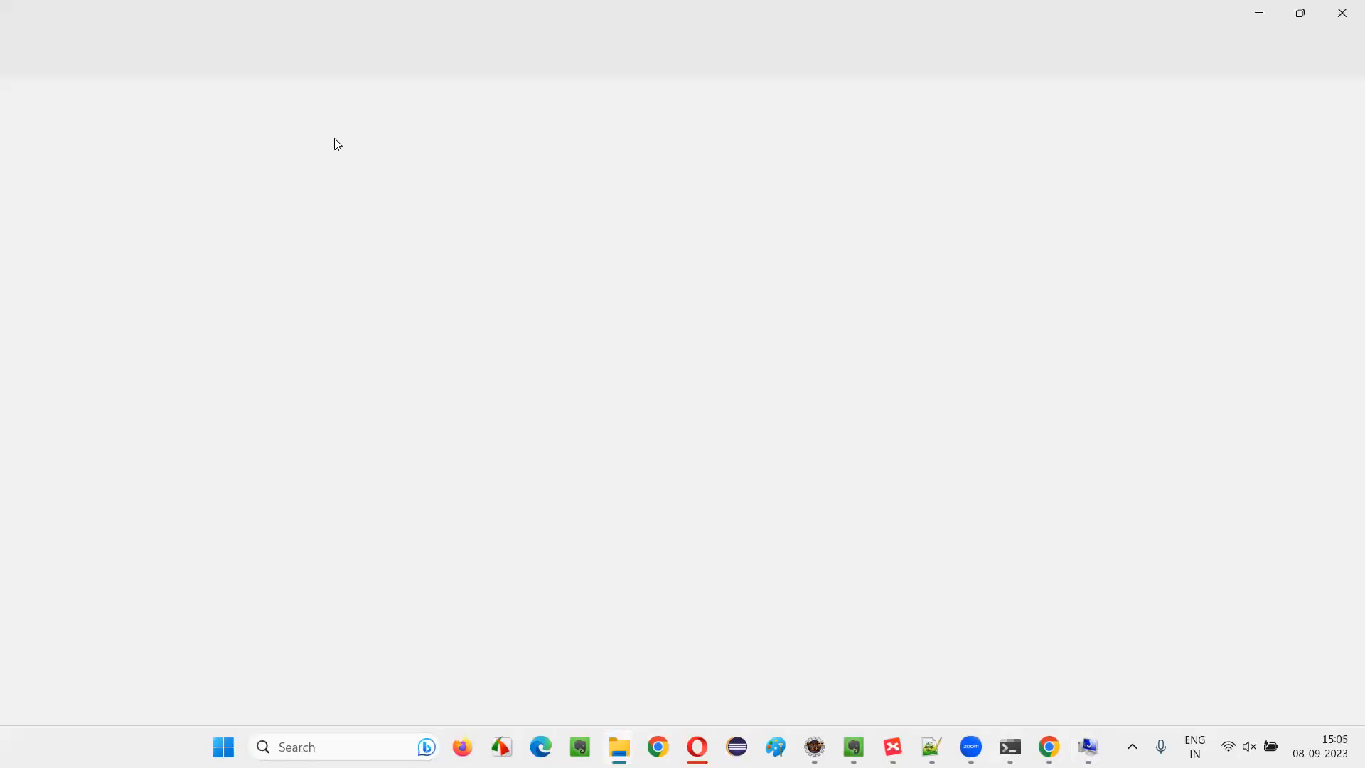
pyautogui.doubleClick(341, 166)
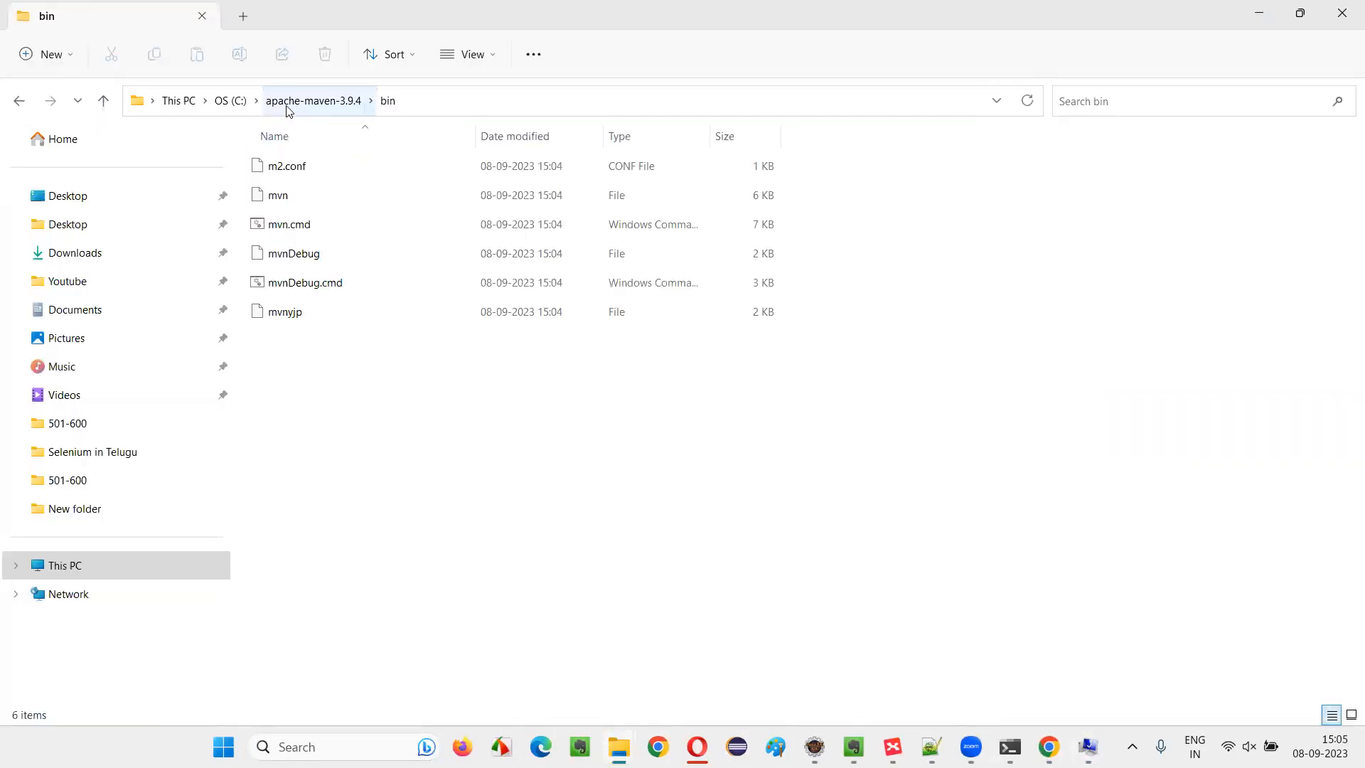
pyautogui.click(441, 110)
pyautogui.rightClick(439, 108)
pyautogui.click(524, 164)
# Add C:\apache-maven-3.9.4\bin as a new entry of the system Path variable and confirm all open system dialogs
pyautogui.moveTo(1088, 746)
pyautogui.click(1087, 658)
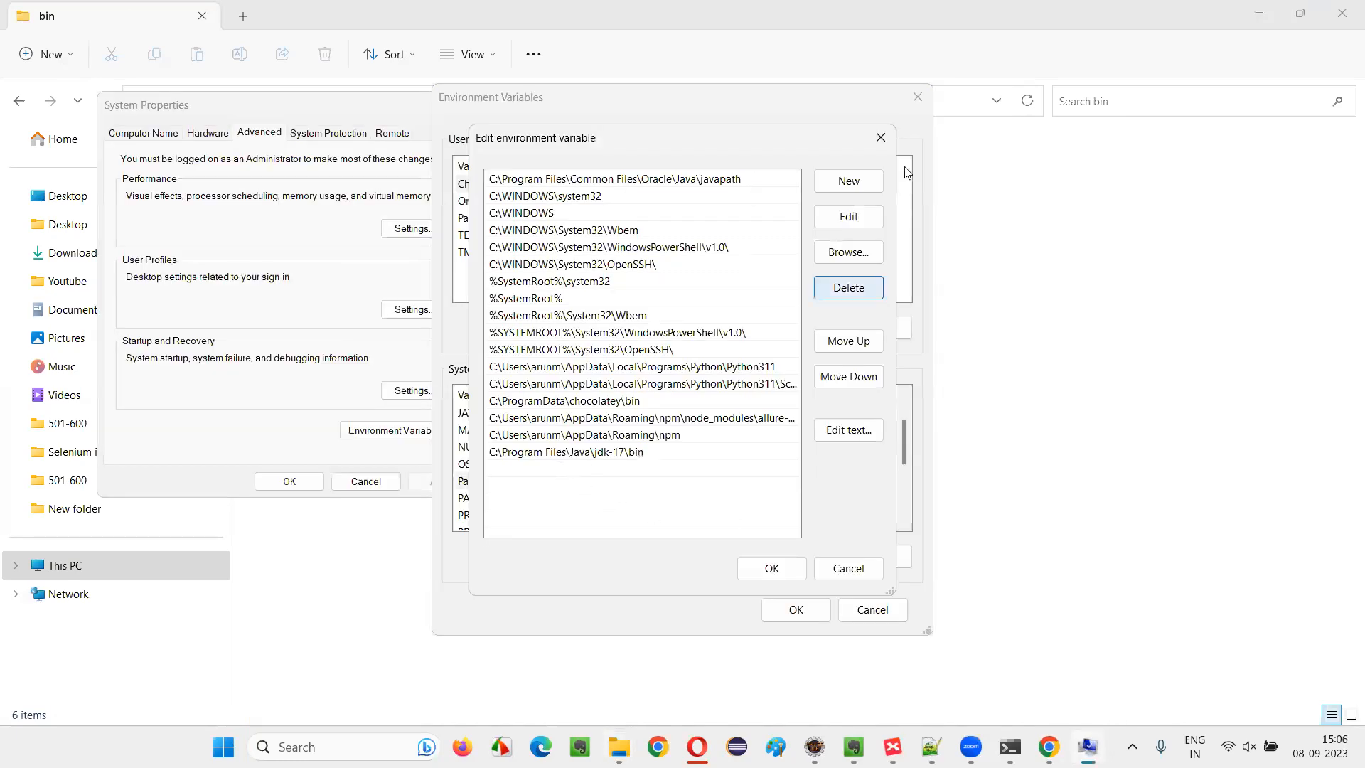
pyautogui.click(869, 186)
pyautogui.hotkey('ctrl', 'v')
pyautogui.click(775, 568)
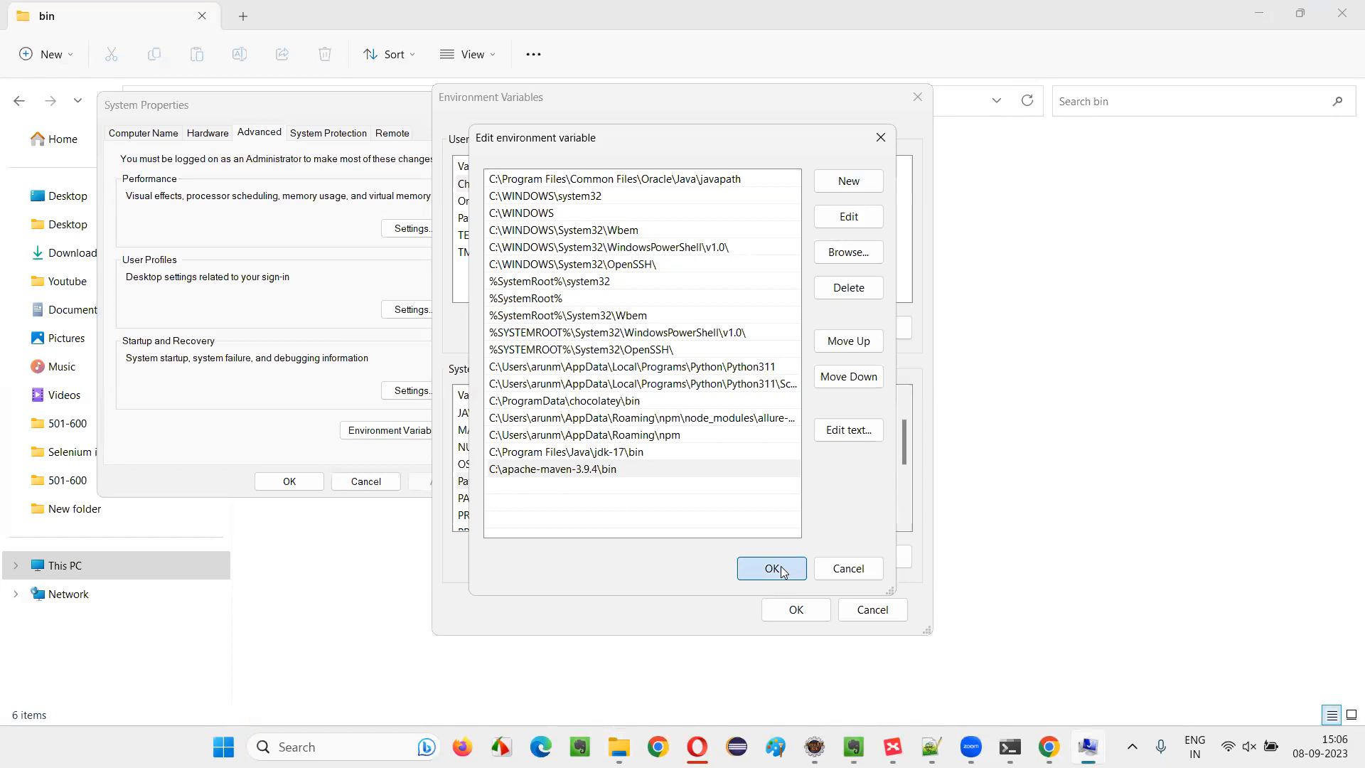
pyautogui.click(796, 609)
pyautogui.click(286, 480)
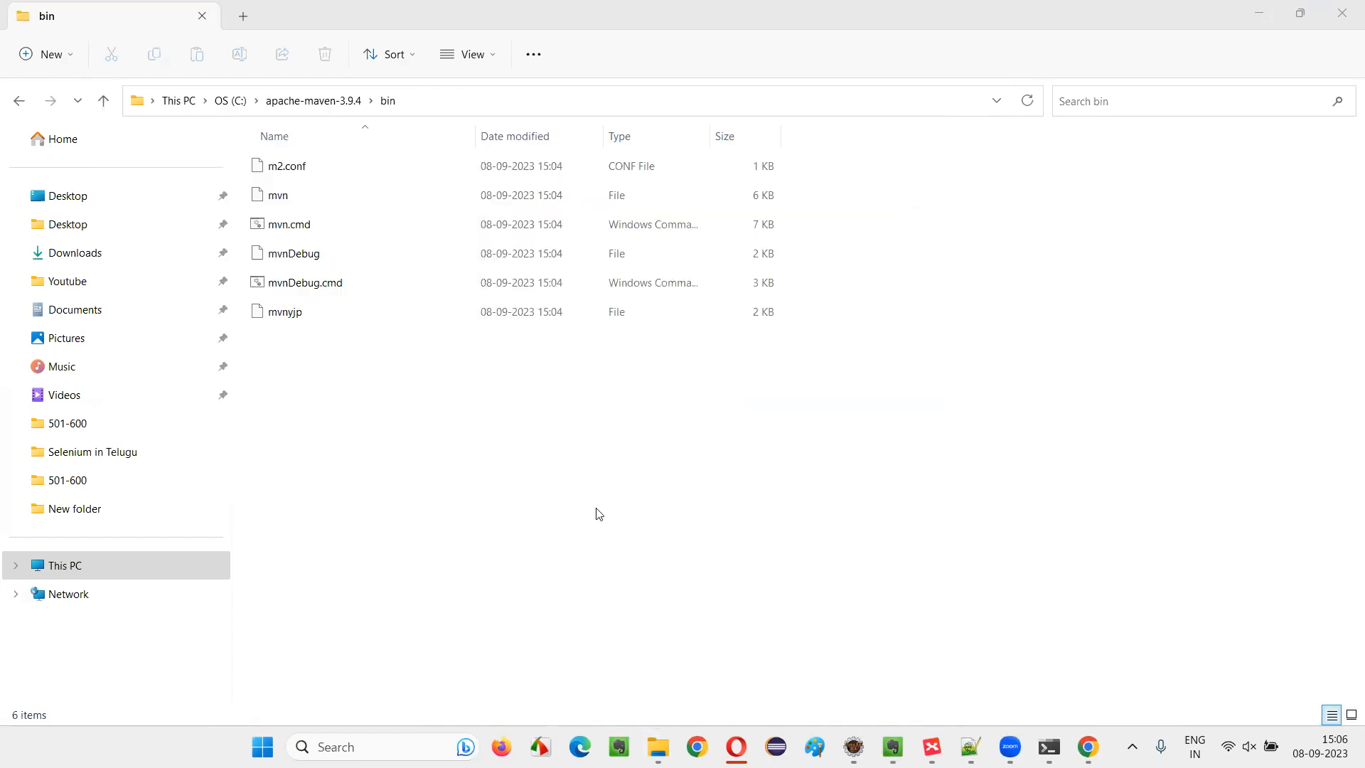
# Close the bin folder window and the Maven download page to return to the Jenkins Tools page
pyautogui.click(1344, 13)
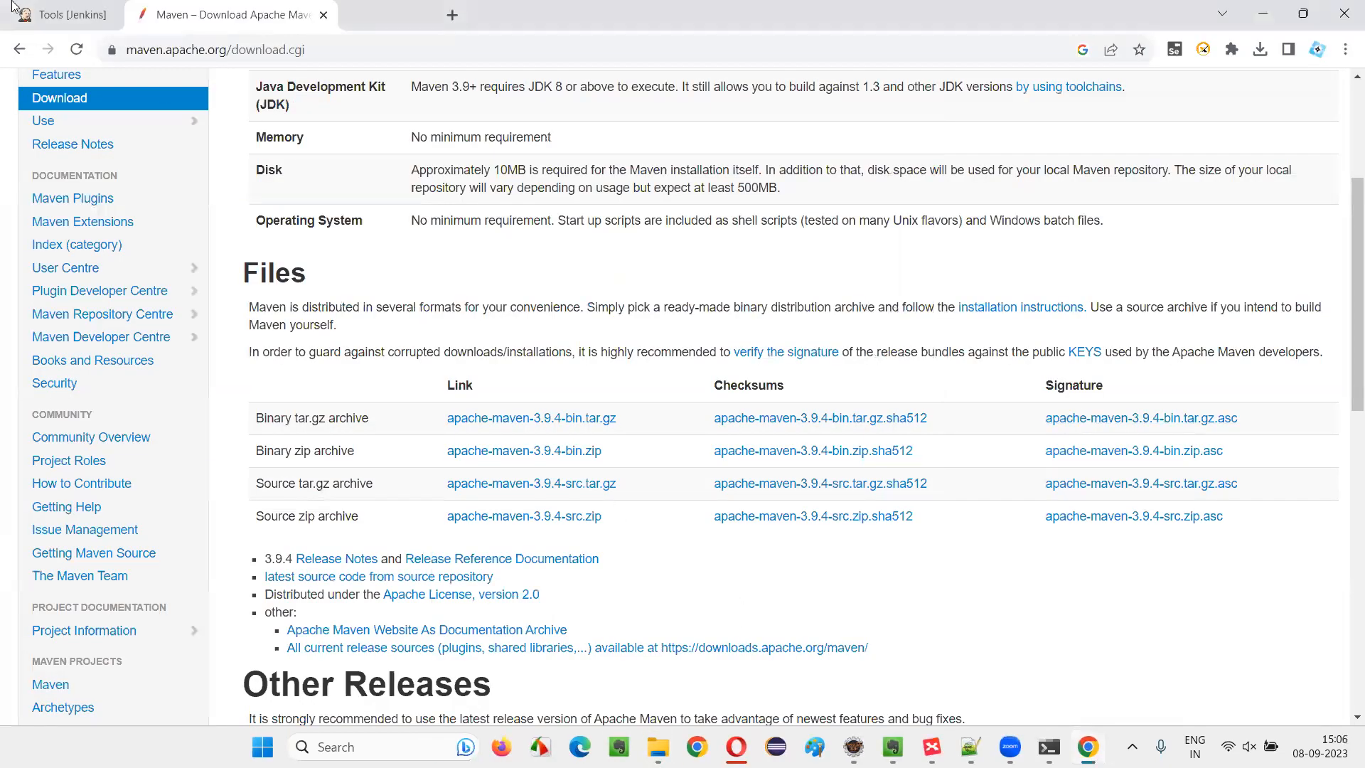
pyautogui.click(207, 14)
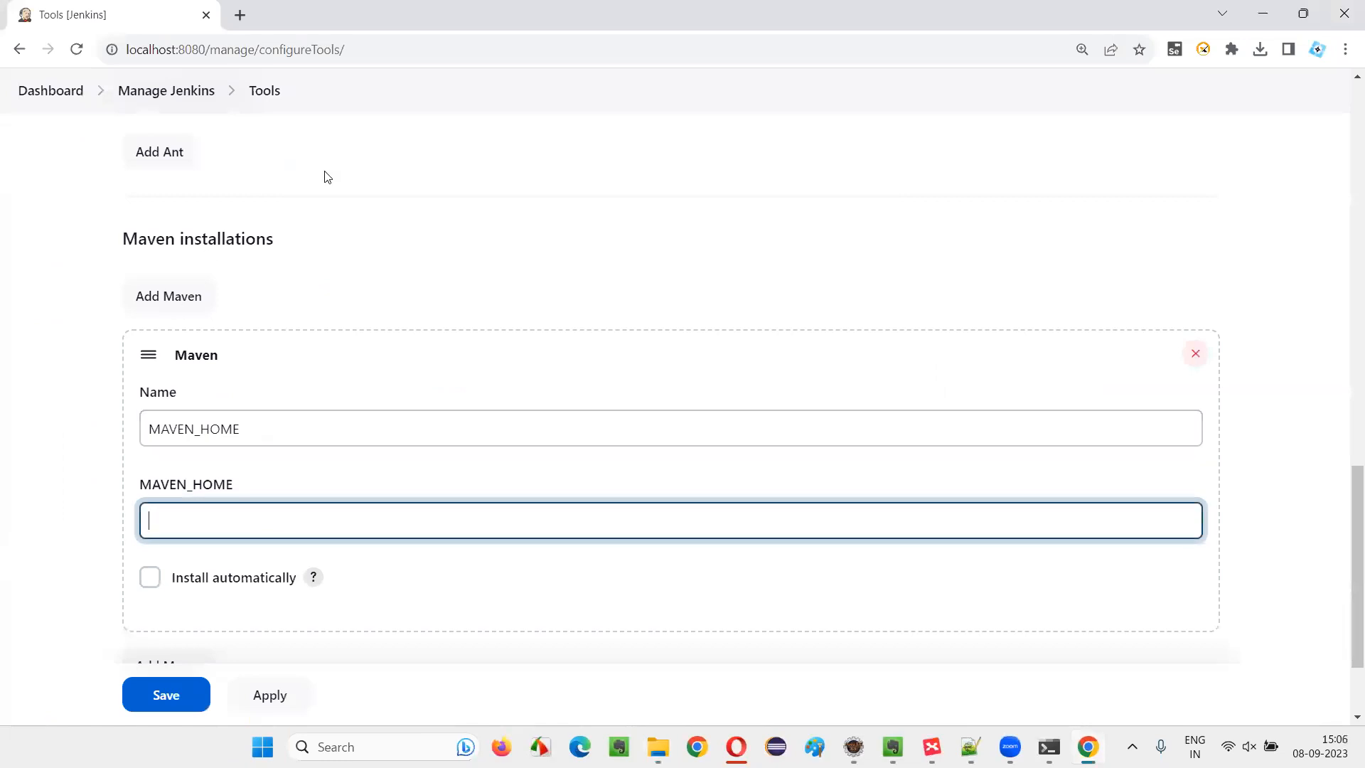
pyautogui.click(341, 53)
pyautogui.click(271, 49)
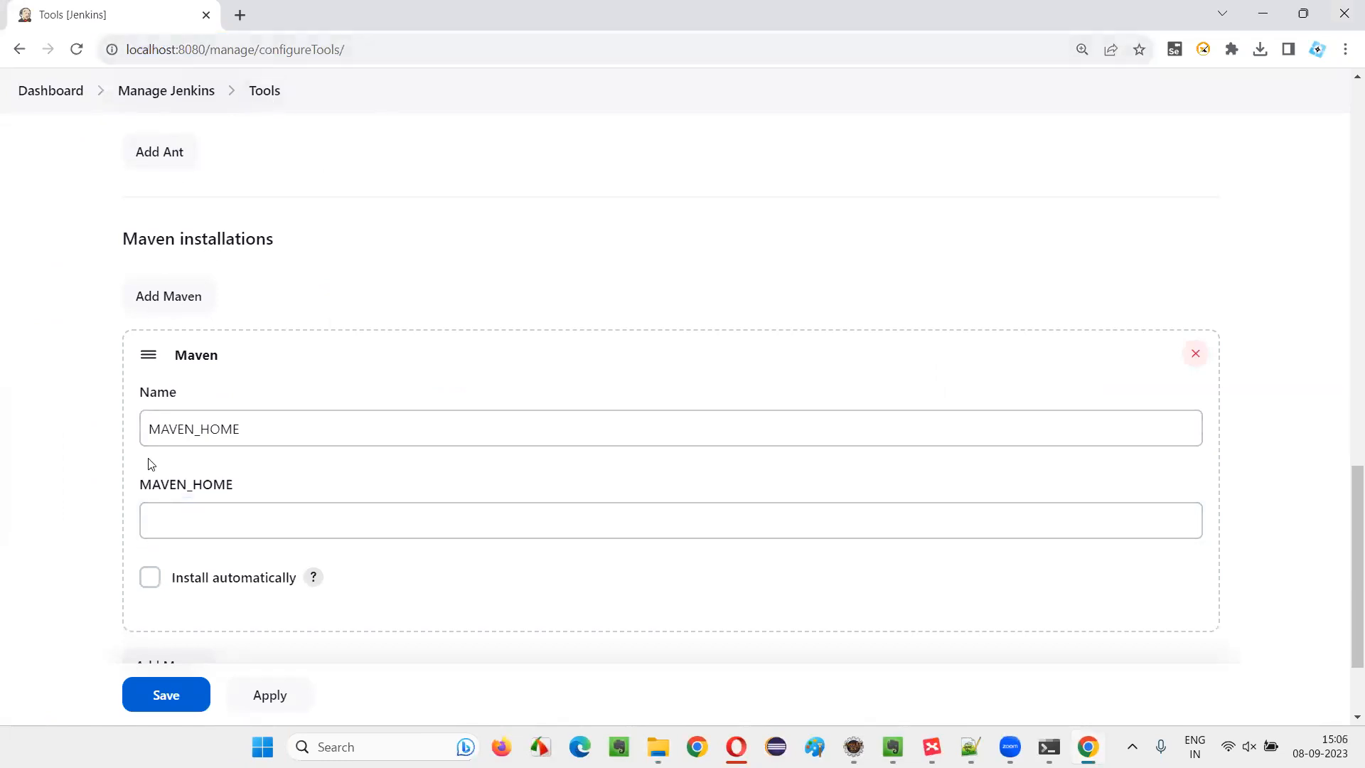
# Open the apache-maven-3.9.4 folder on the C: drive in File Explorer and copy its full path
pyautogui.scroll(6, 298, 256)
pyautogui.scroll(5, 312, 270)
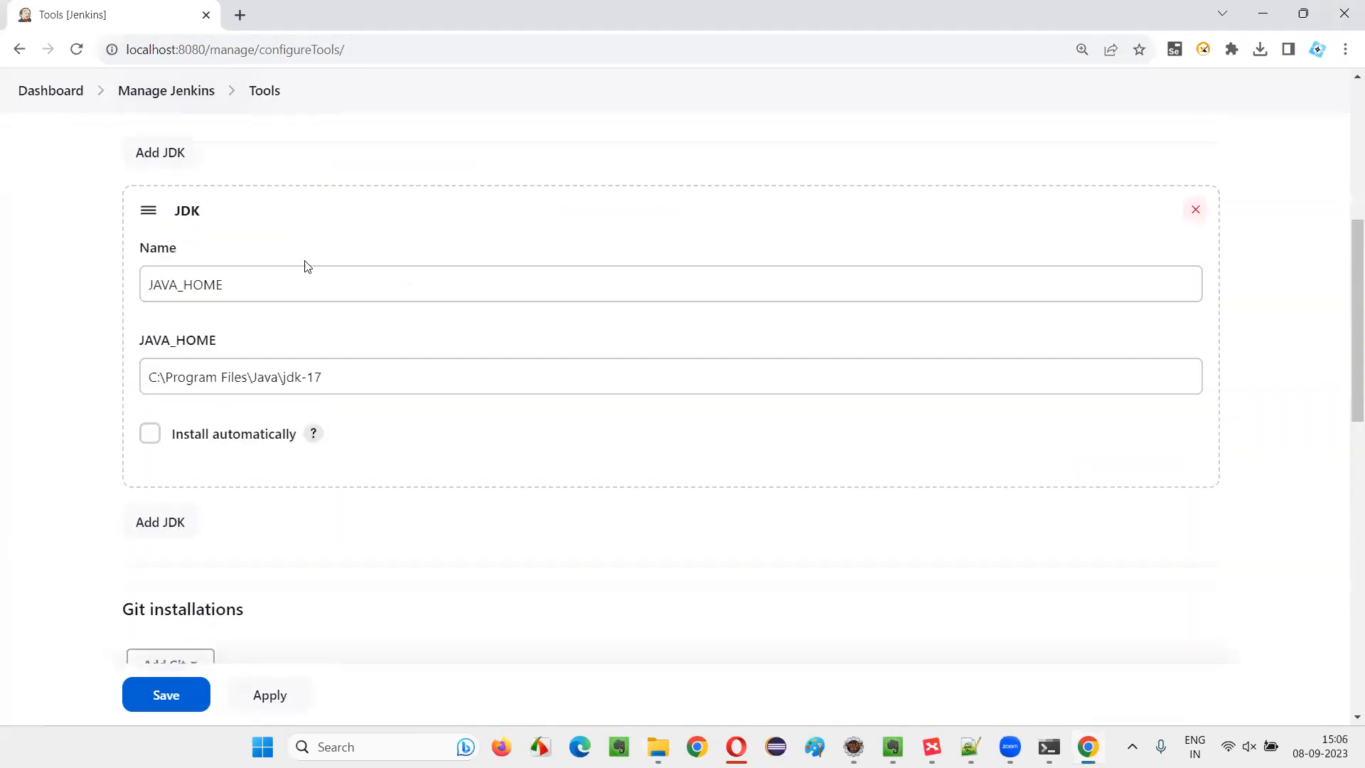
pyautogui.scroll(-11, 343, 364)
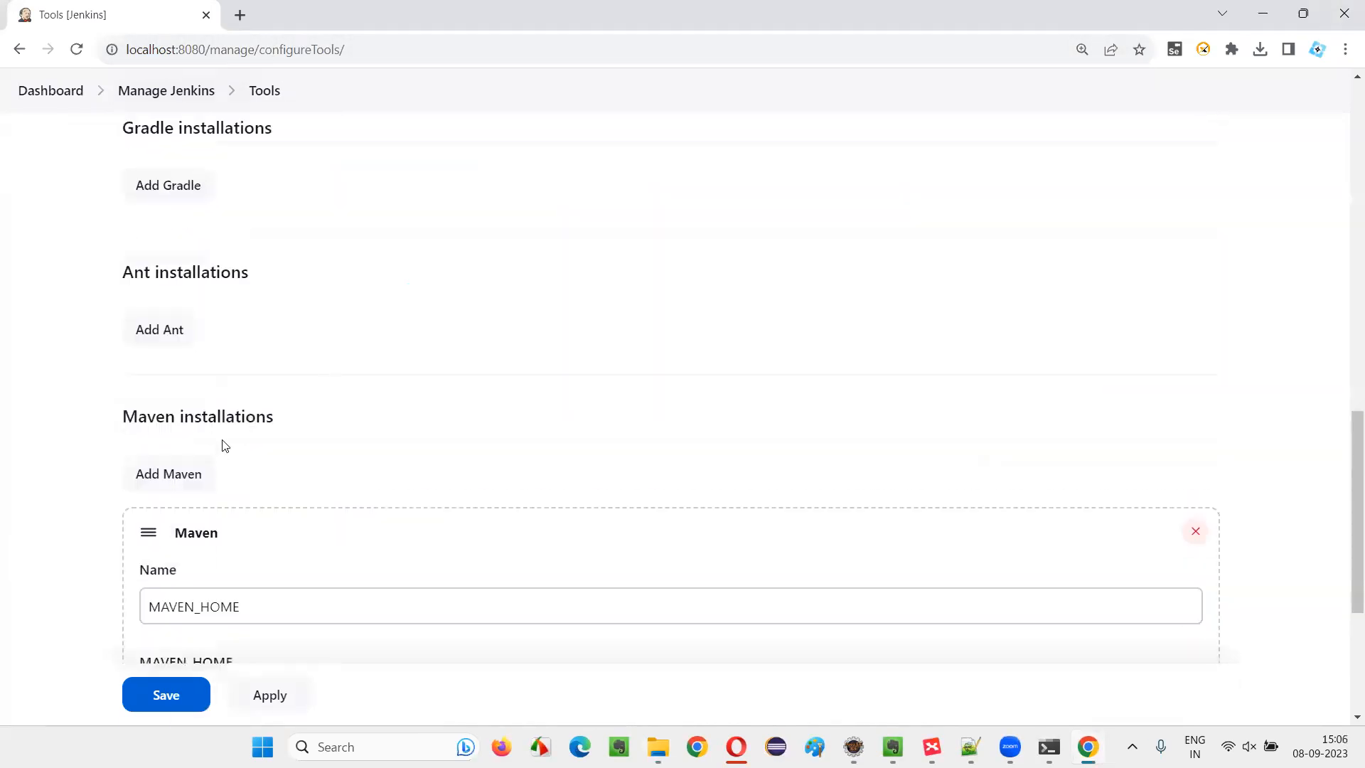
pyautogui.click(197, 523)
pyautogui.click(658, 747)
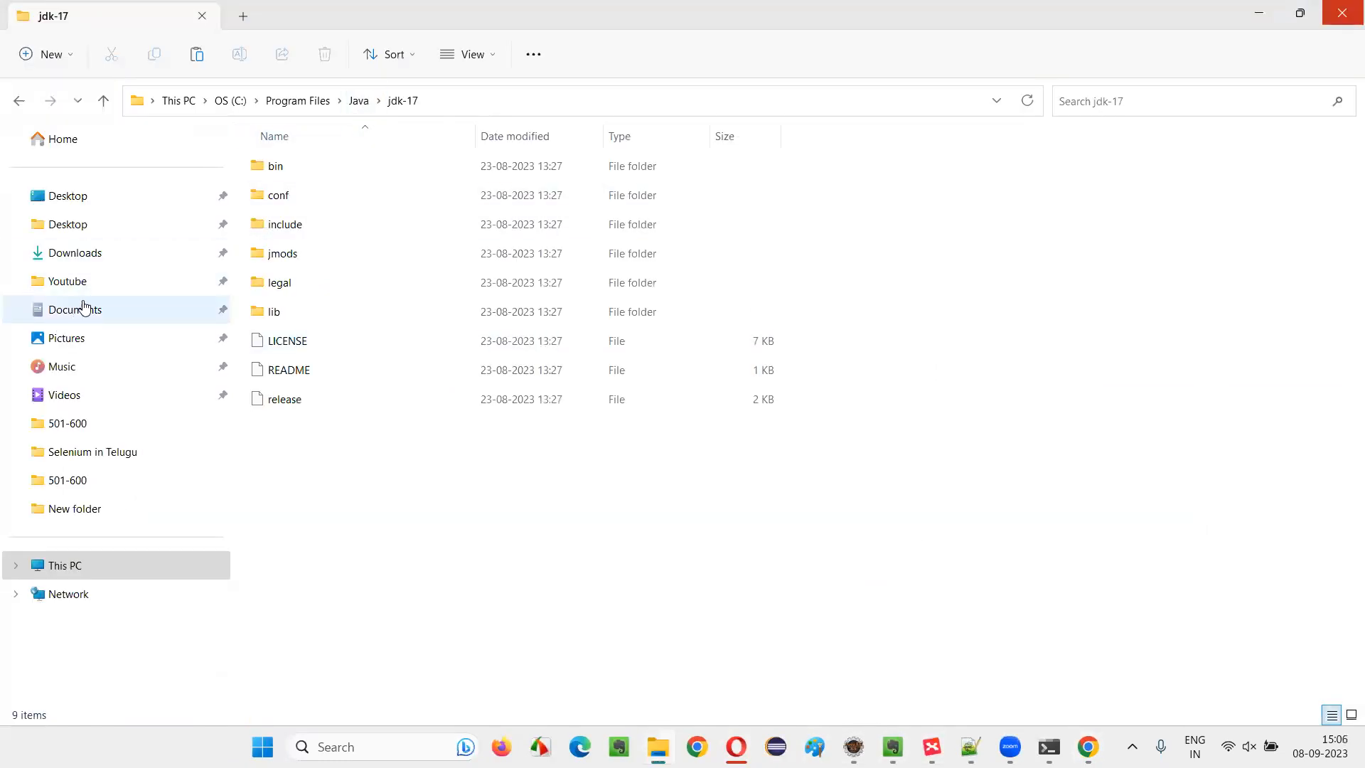
pyautogui.click(231, 100)
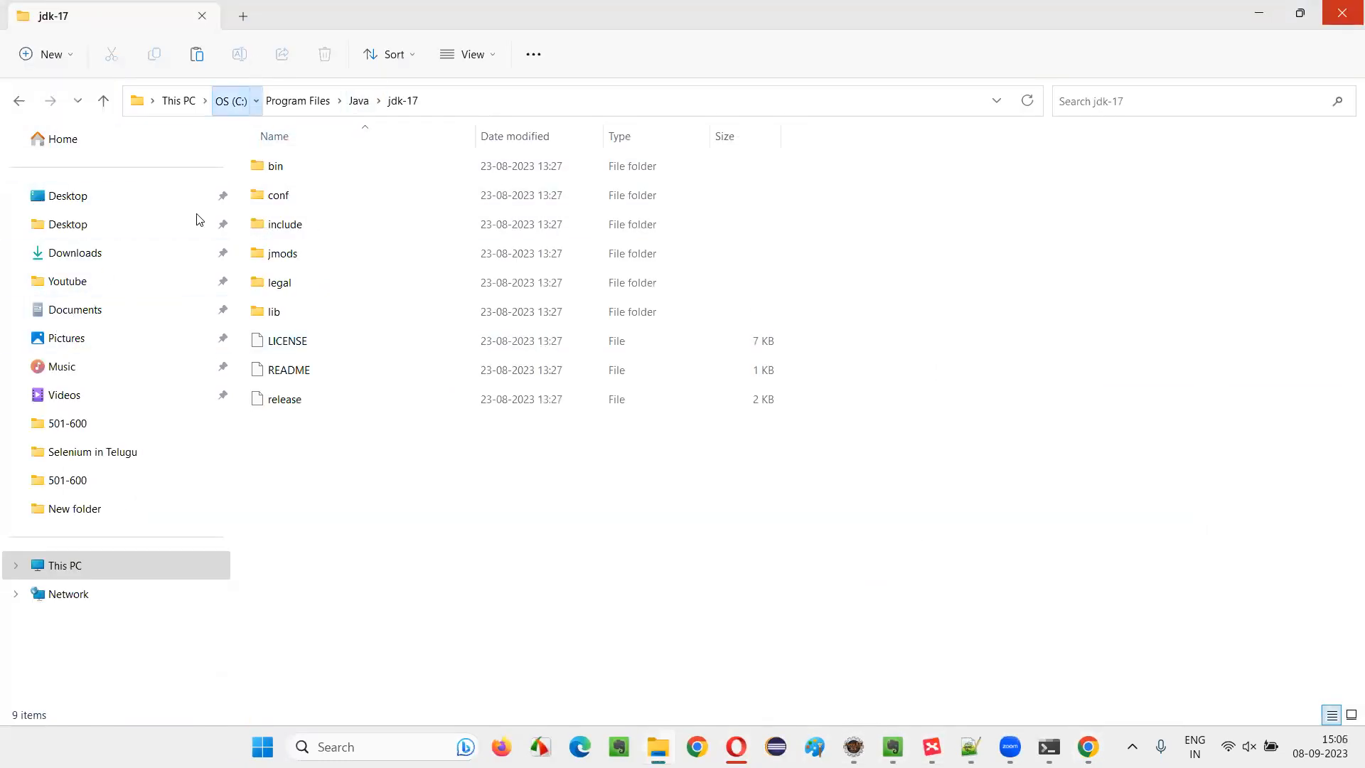
pyautogui.doubleClick(334, 226)
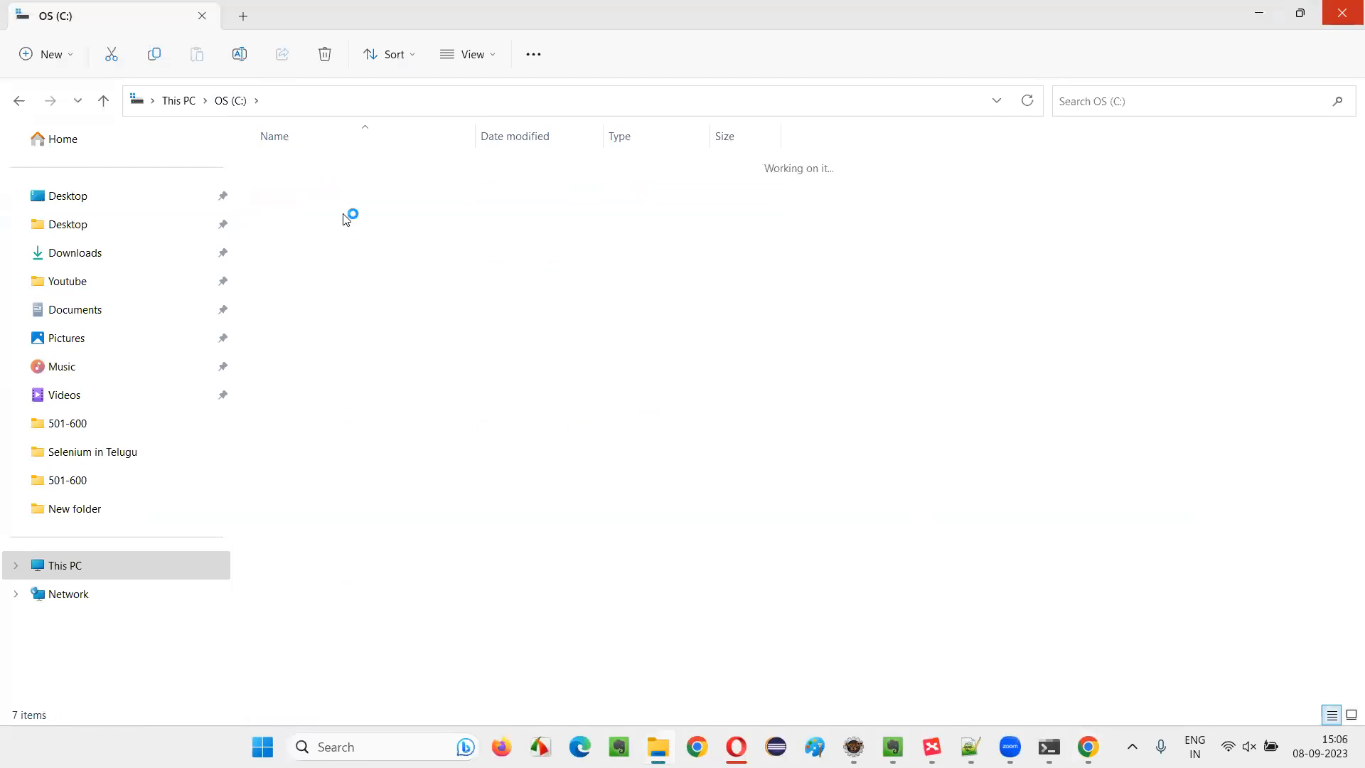
pyautogui.click(415, 96)
pyautogui.rightClick(415, 95)
pyautogui.click(471, 152)
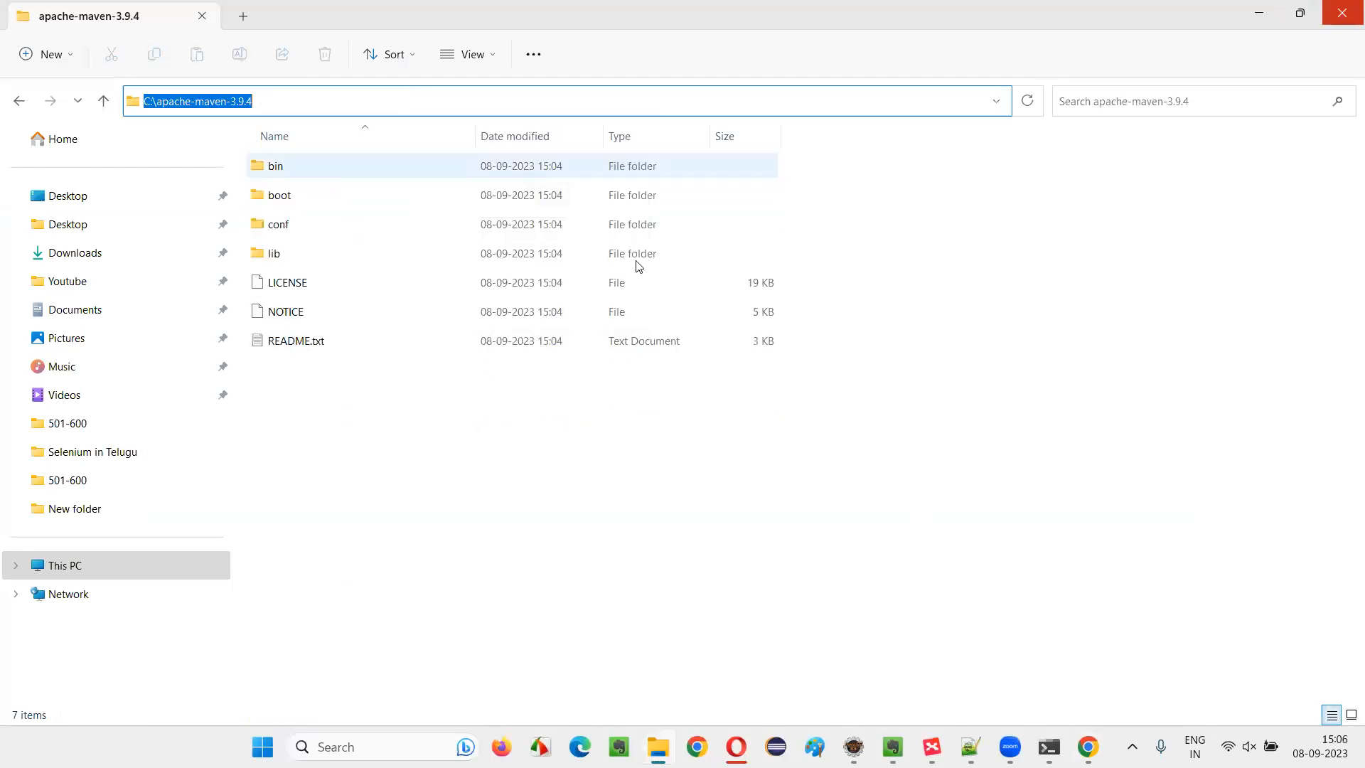
# Switch back to Jenkins and set the Maven installation's MAVEN_HOME path to C:\apache-maven-3.9.4
pyautogui.hotkey('alt', 'Tab')
pyautogui.click(221, 516)
pyautogui.hotkey('ctrl', 'v')
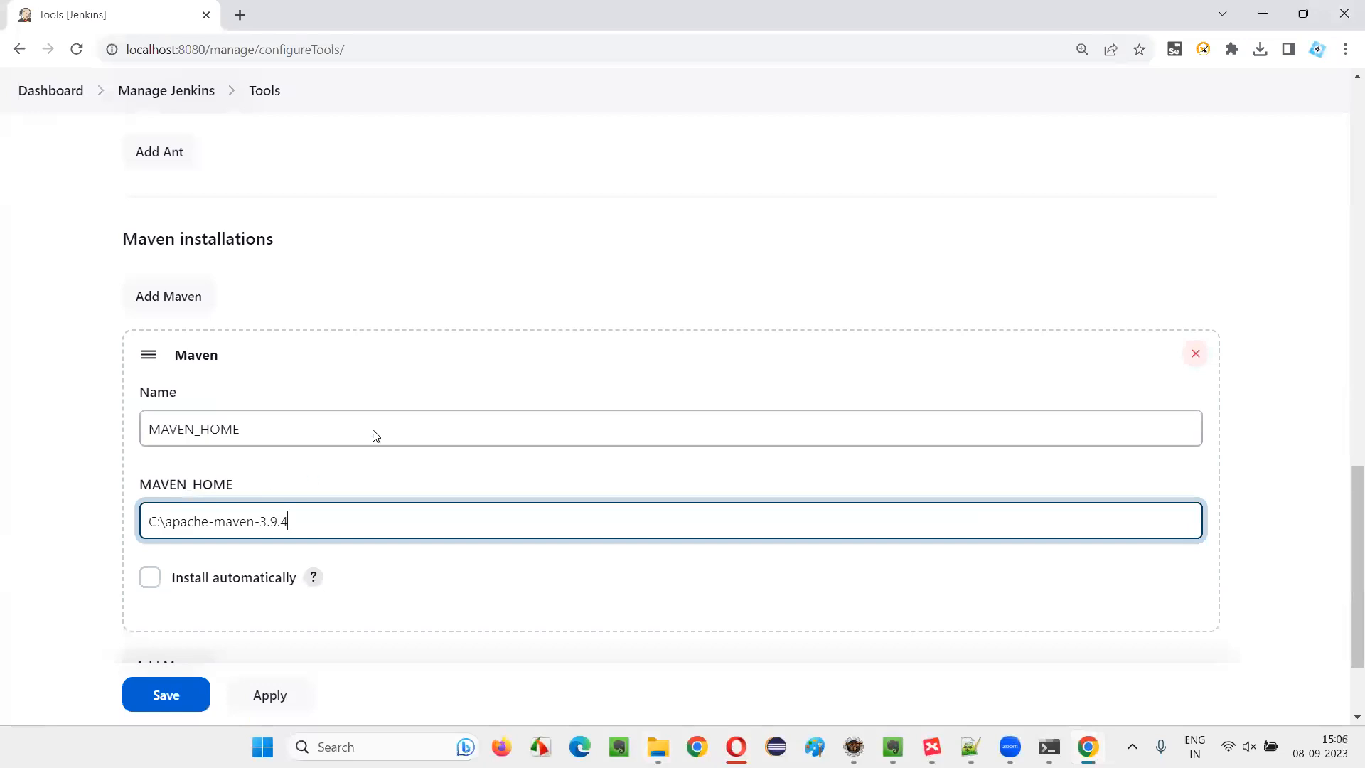
pyautogui.scroll(-2, 377, 426)
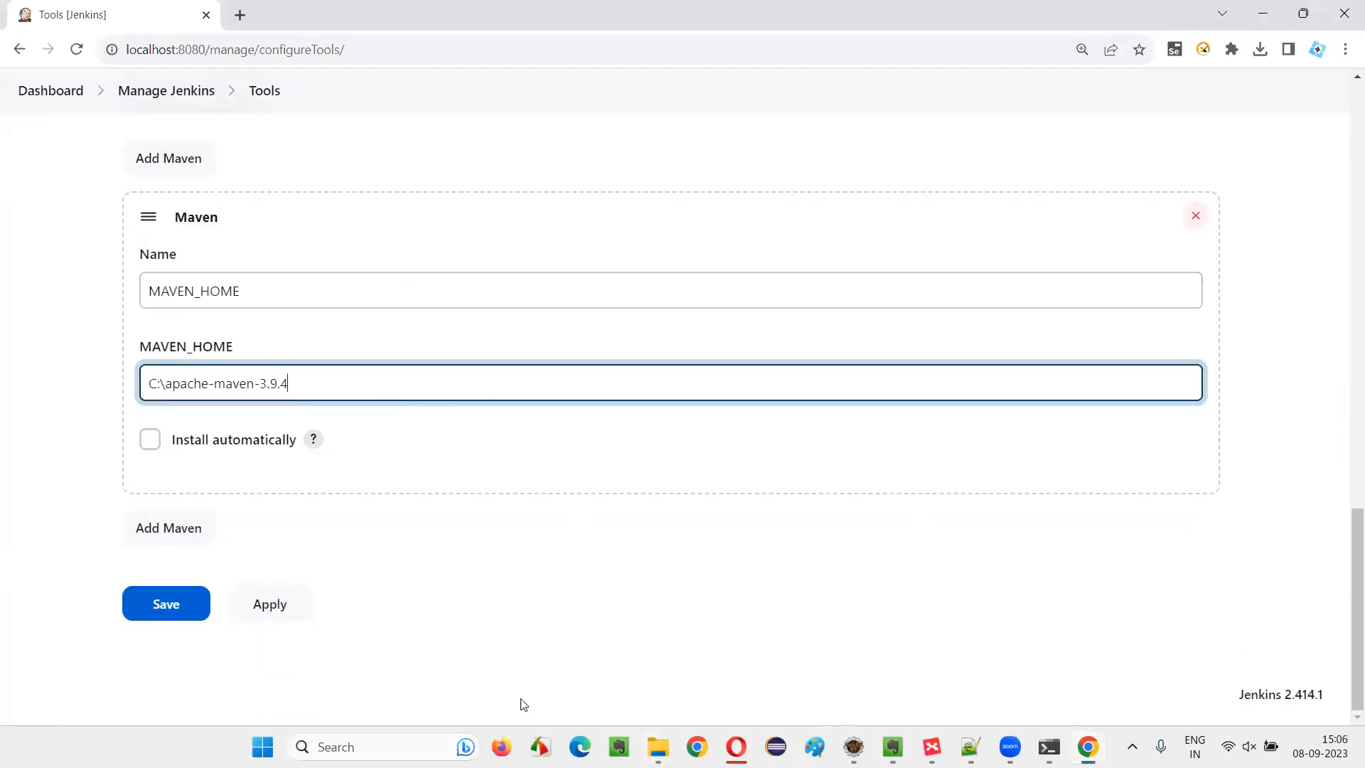
pyautogui.click(292, 532)
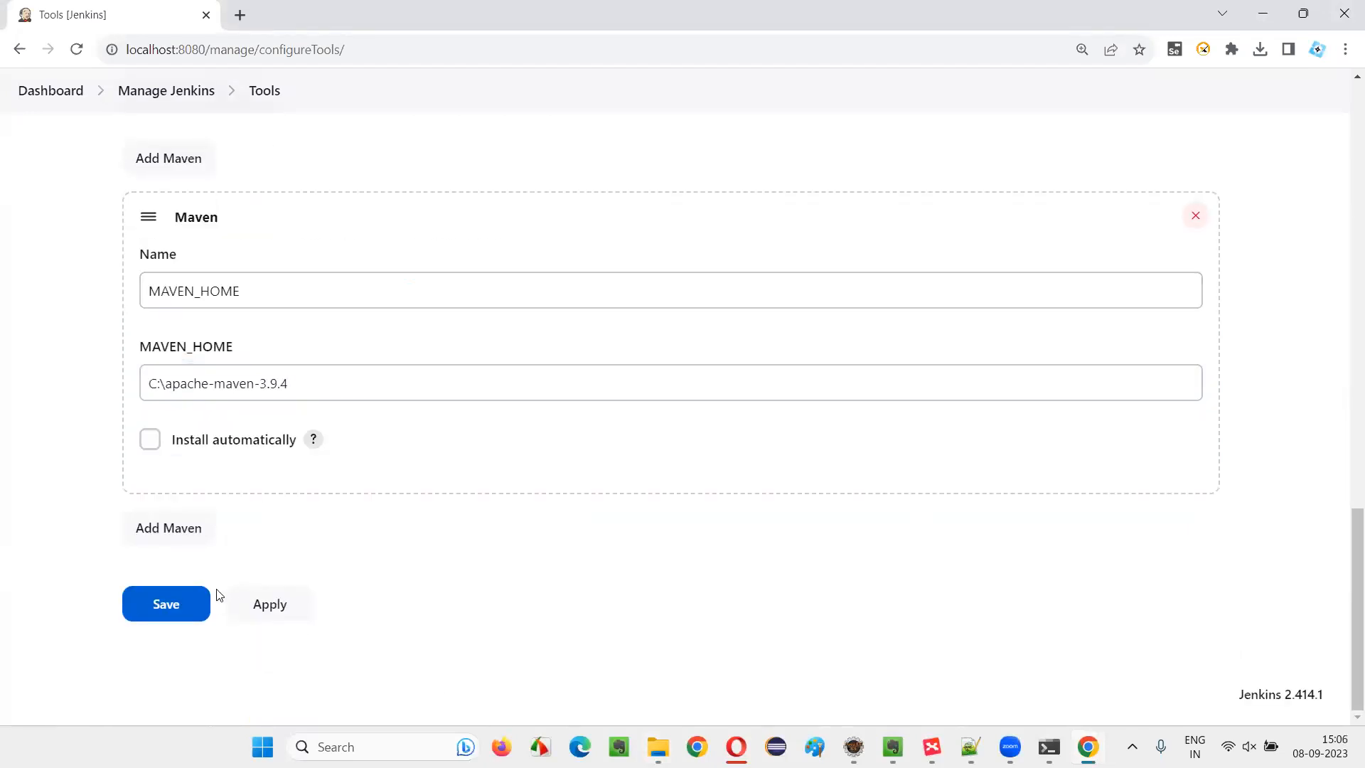
# Apply and save the Jenkins tools configuration, and open the Plugins page from Manage Jenkins
pyautogui.scroll(10, 461, 317)
pyautogui.scroll(-5, 451, 333)
pyautogui.scroll(5, 427, 326)
pyautogui.scroll(-5, 321, 463)
pyautogui.scroll(-5, 321, 464)
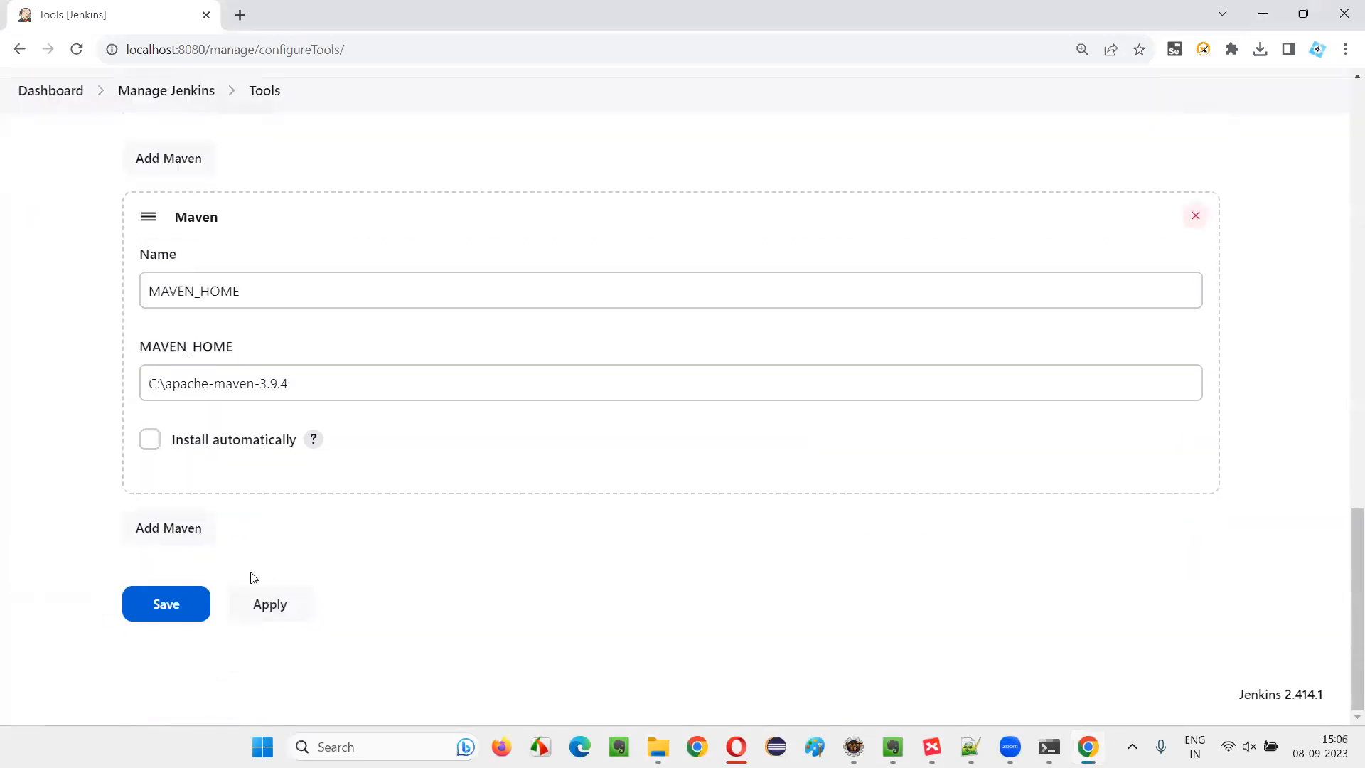
pyautogui.click(269, 605)
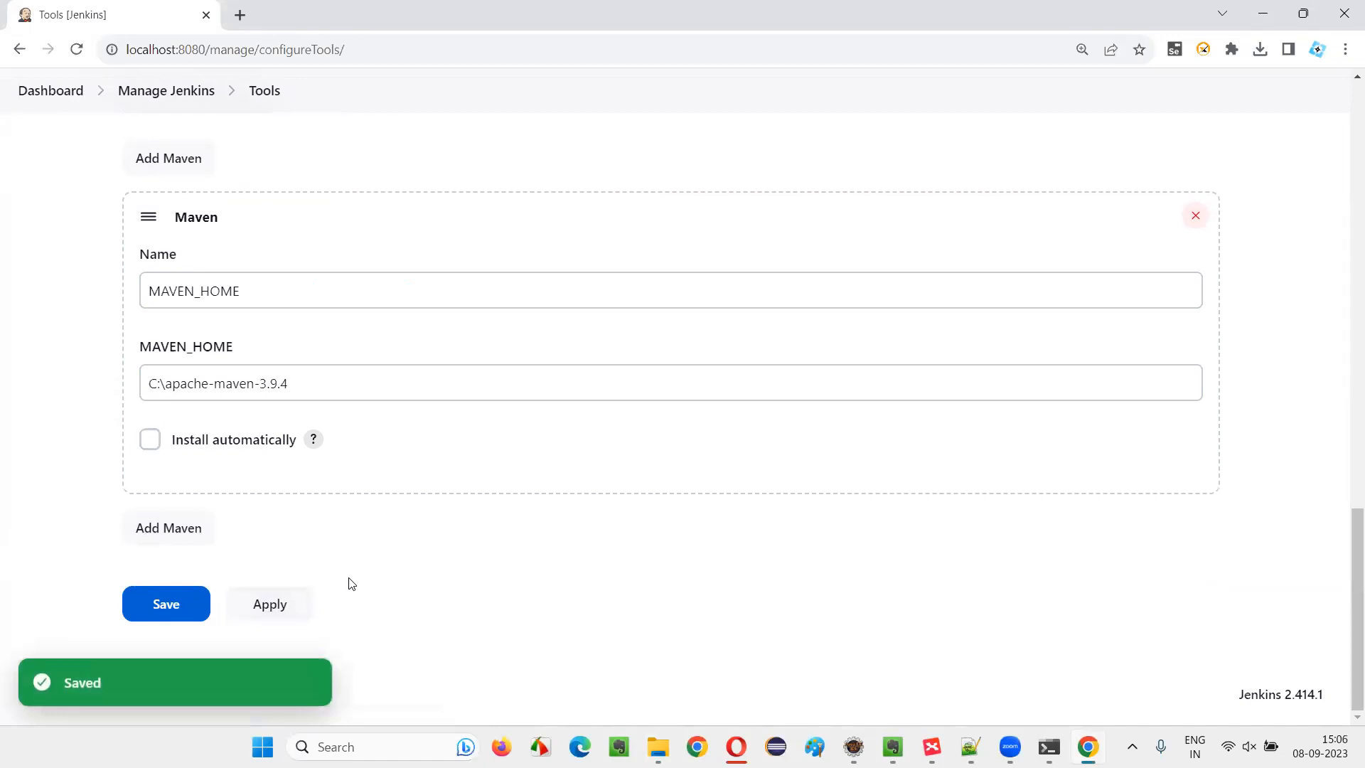
pyautogui.click(181, 602)
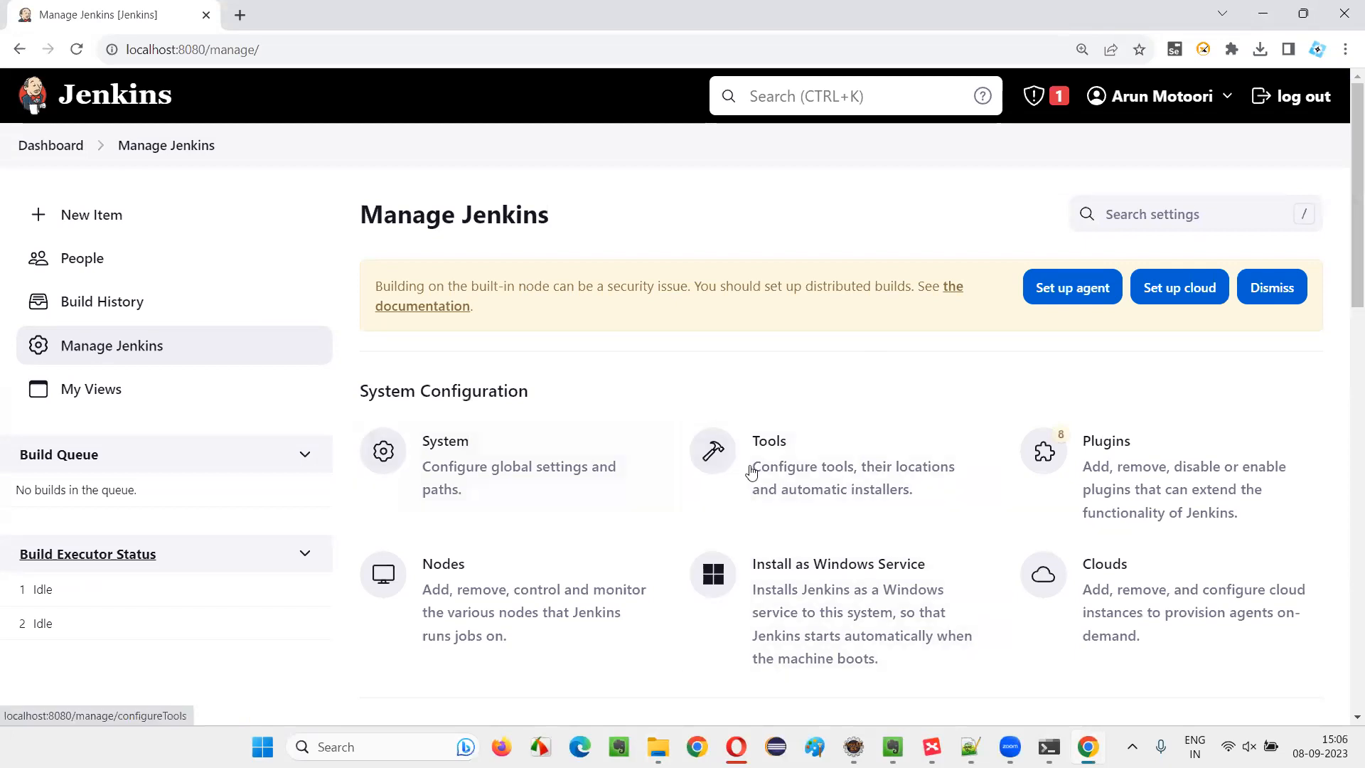
pyautogui.click(1158, 482)
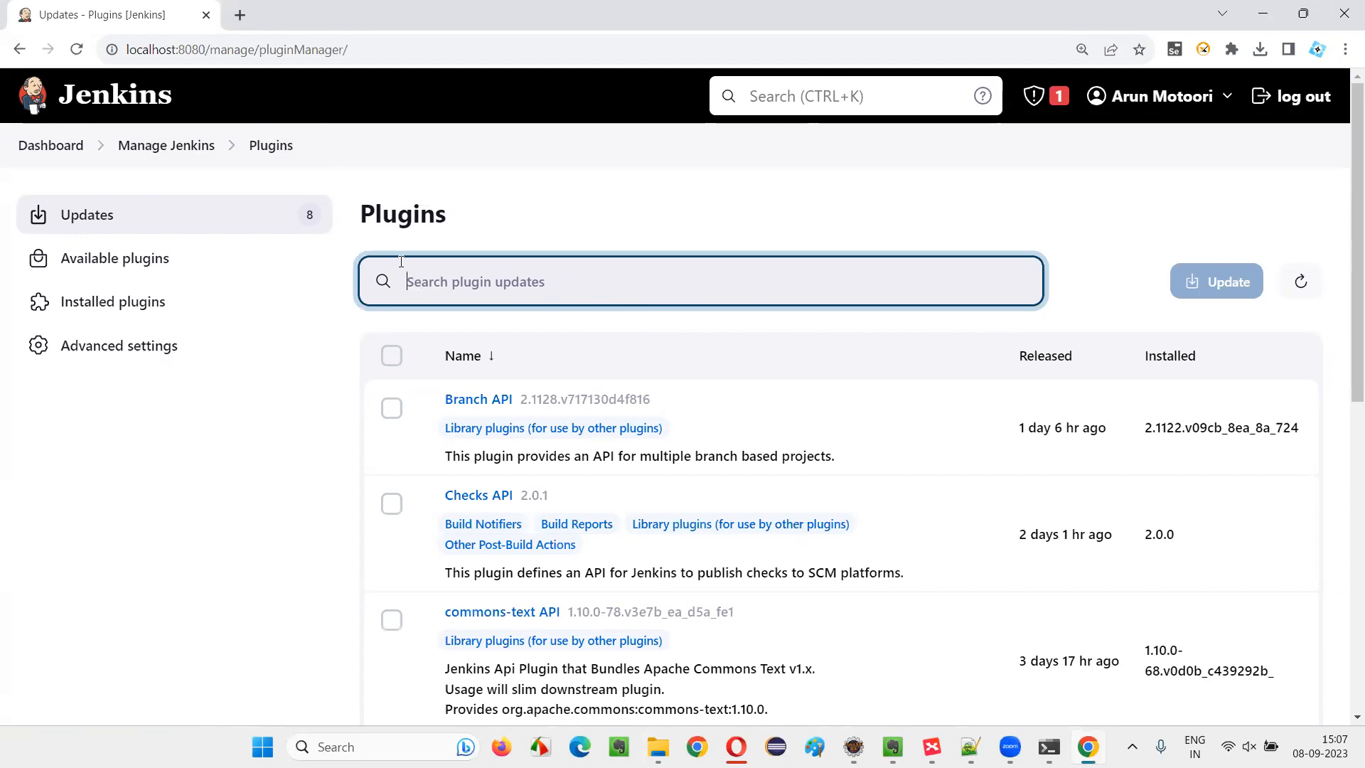
# Search the plugin updates for testng
pyautogui.write('Testng')
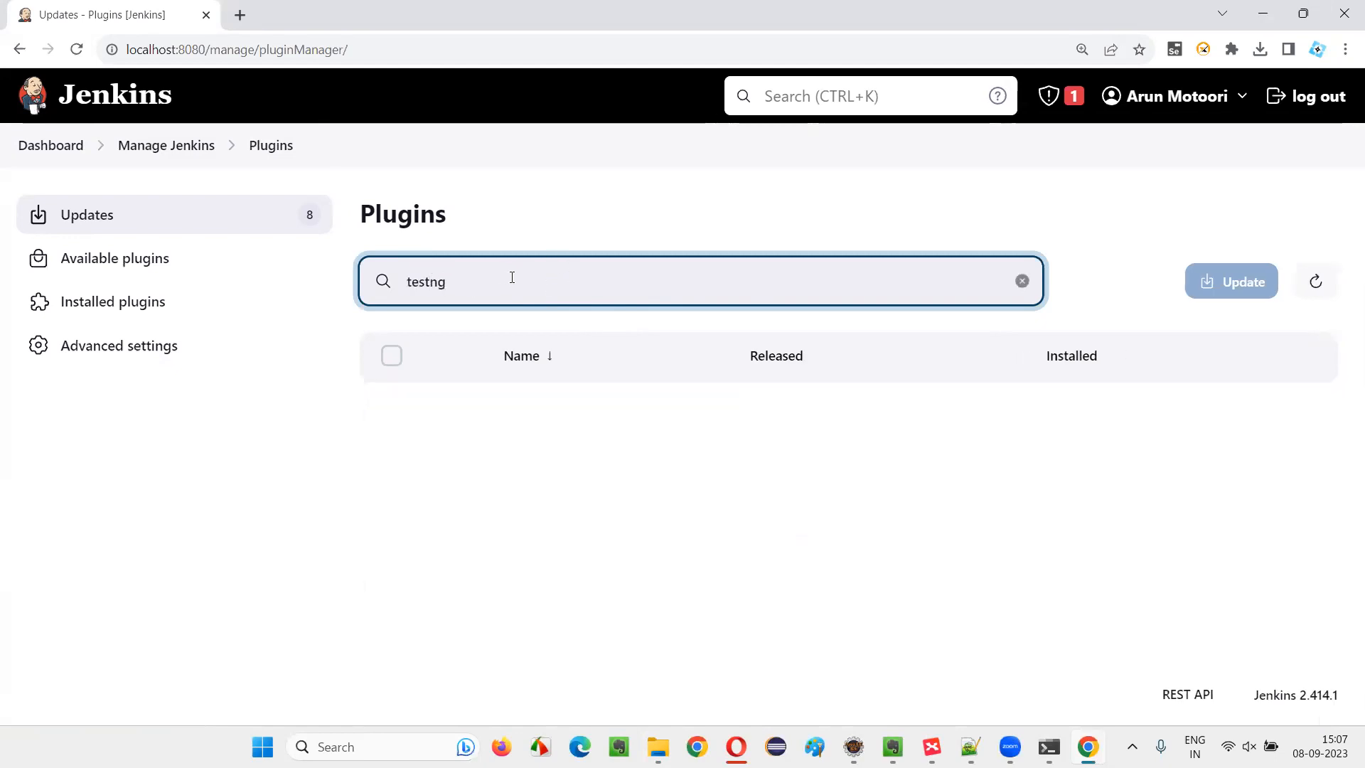
pyautogui.moveTo(511, 277); pyautogui.dragTo(301, 286)
pyautogui.write('resul')
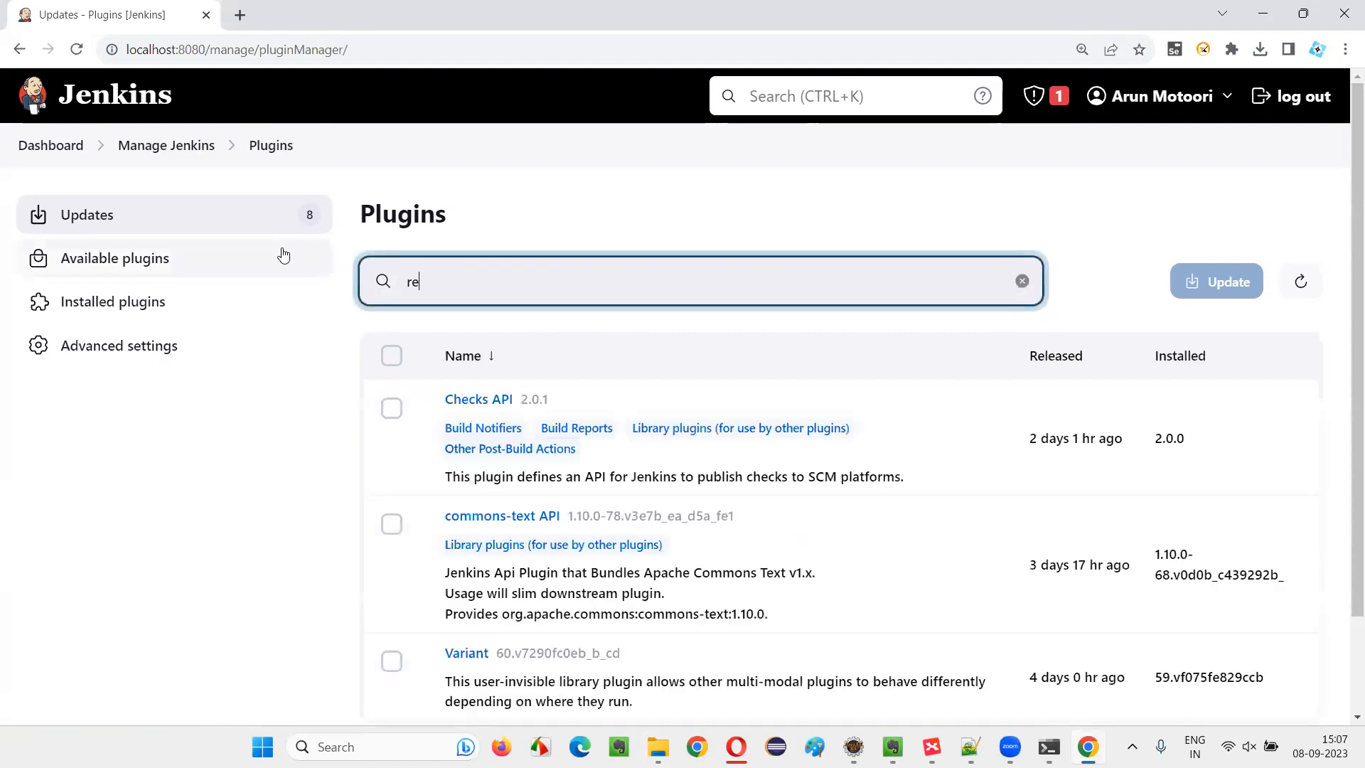
pyautogui.press('BackSpace')
pyautogui.press('BackSpace')
pyautogui.press('BackSpace')
pyautogui.press('BackSpace')
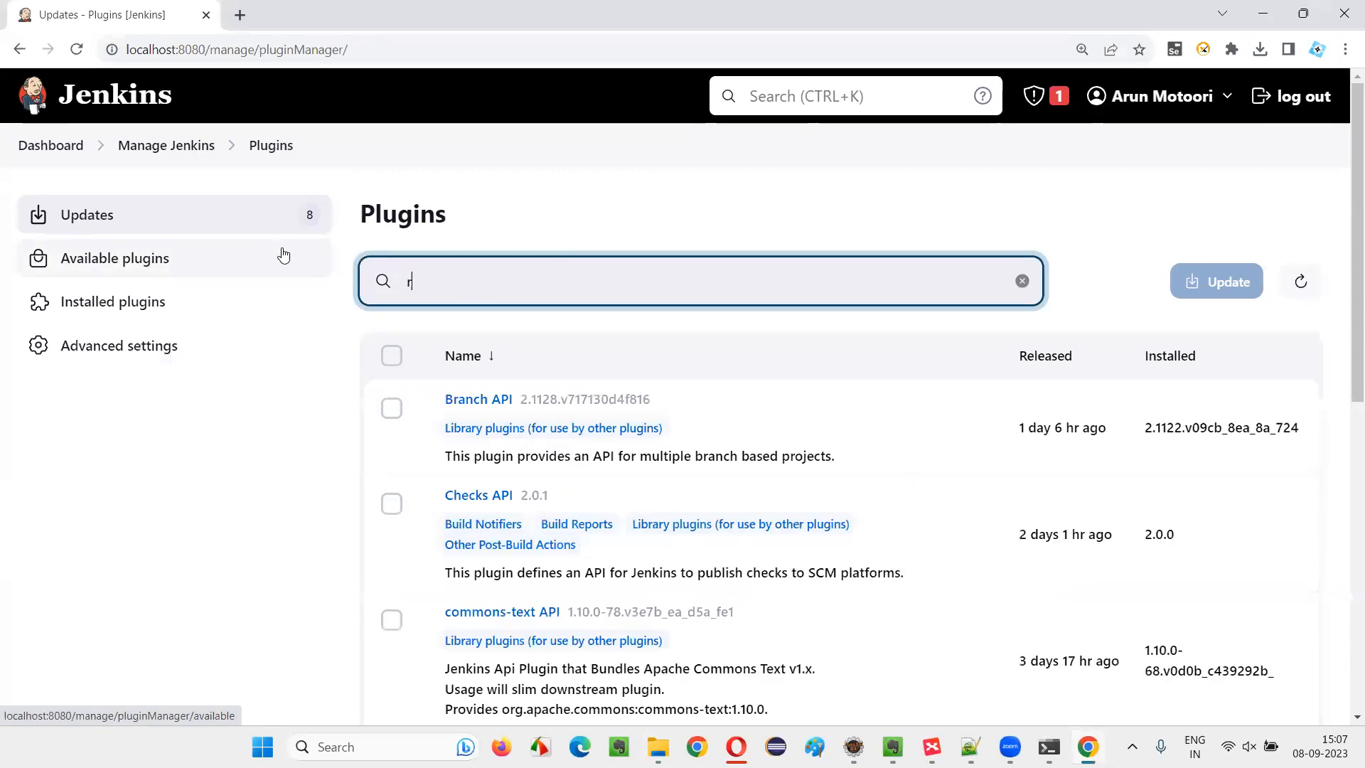
# Find the TestNG Results plugin among the available plugins by searching for testng, and install it
pyautogui.click(242, 258)
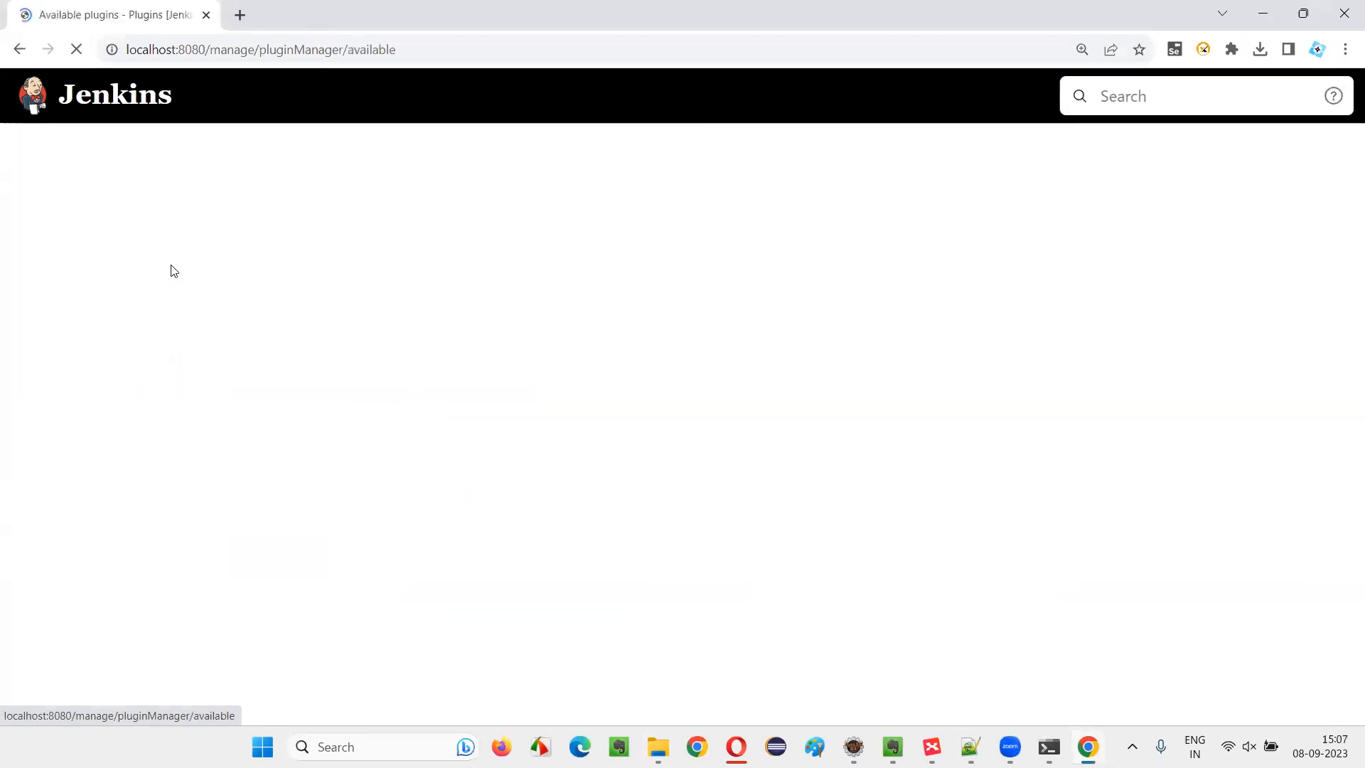
pyautogui.write('testng')
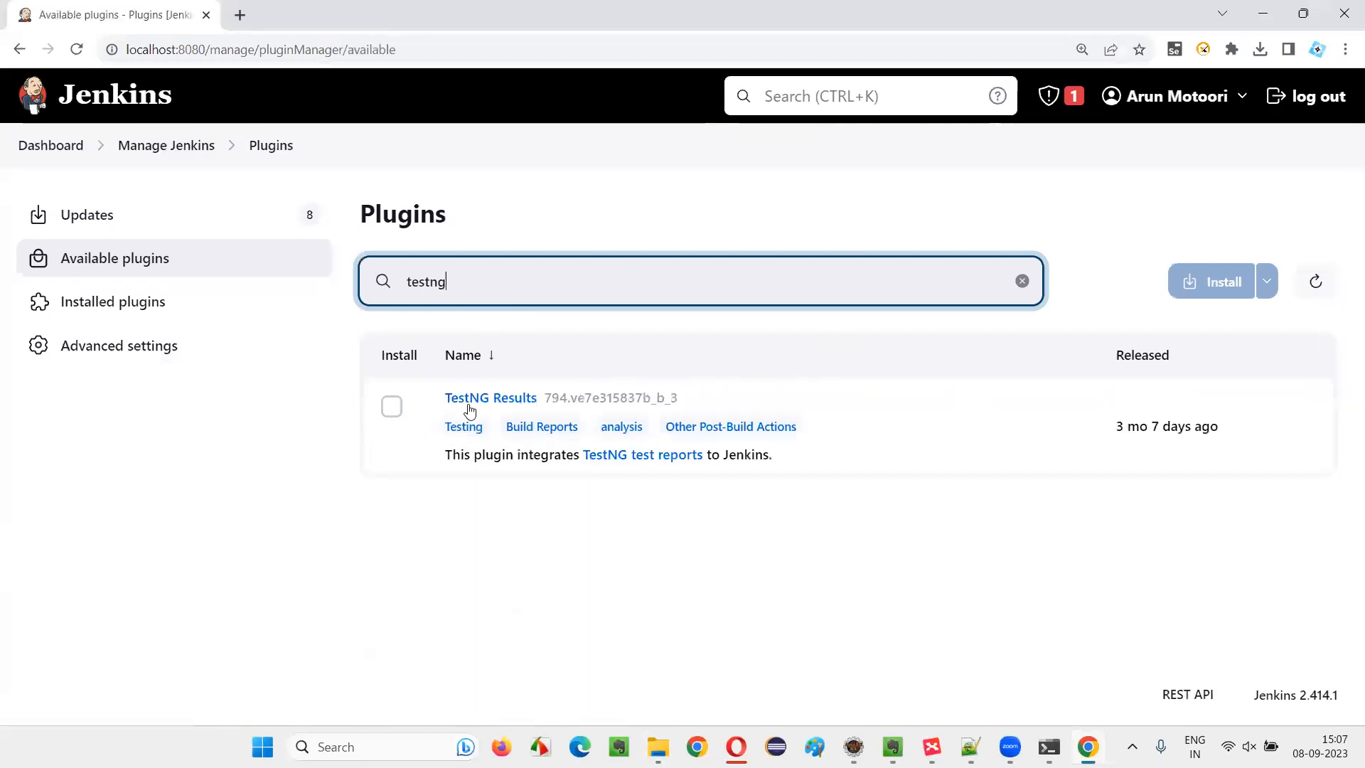
pyautogui.click(391, 406)
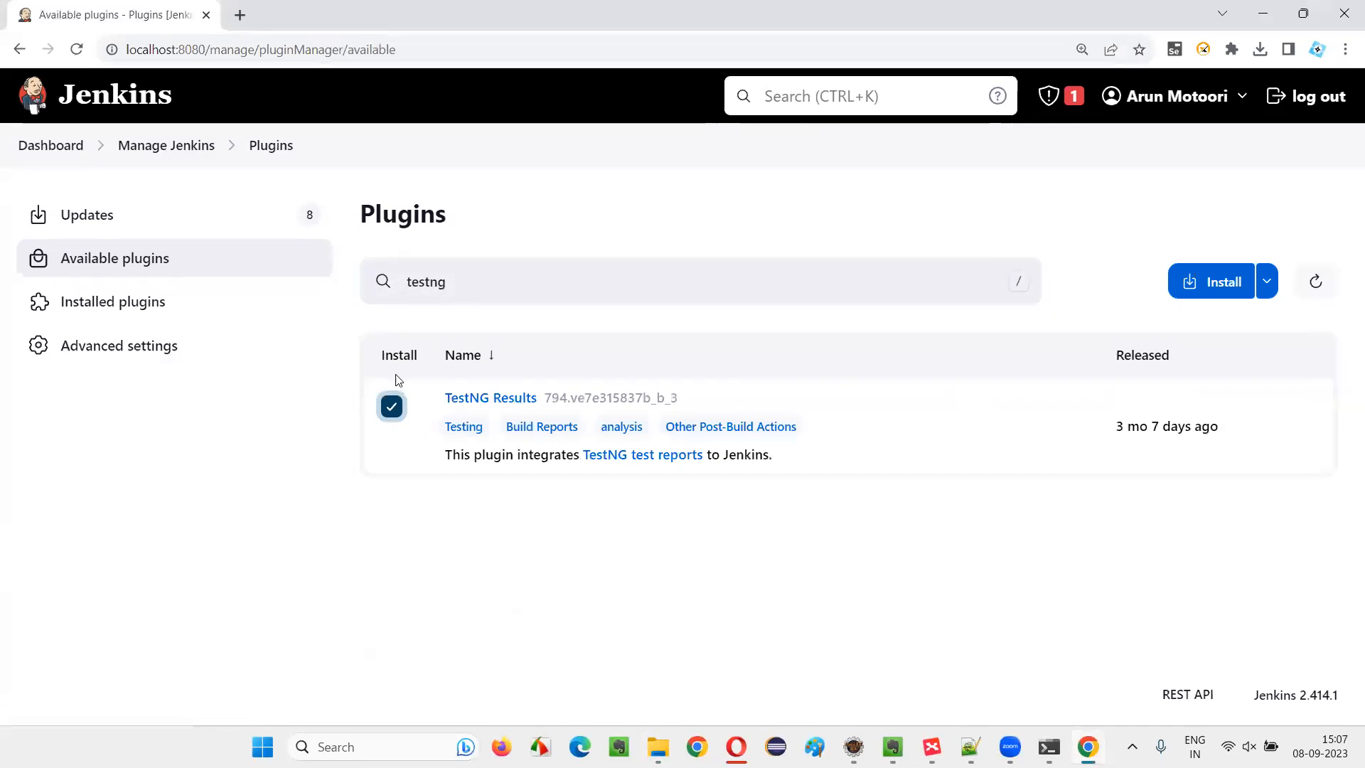
pyautogui.click(1188, 293)
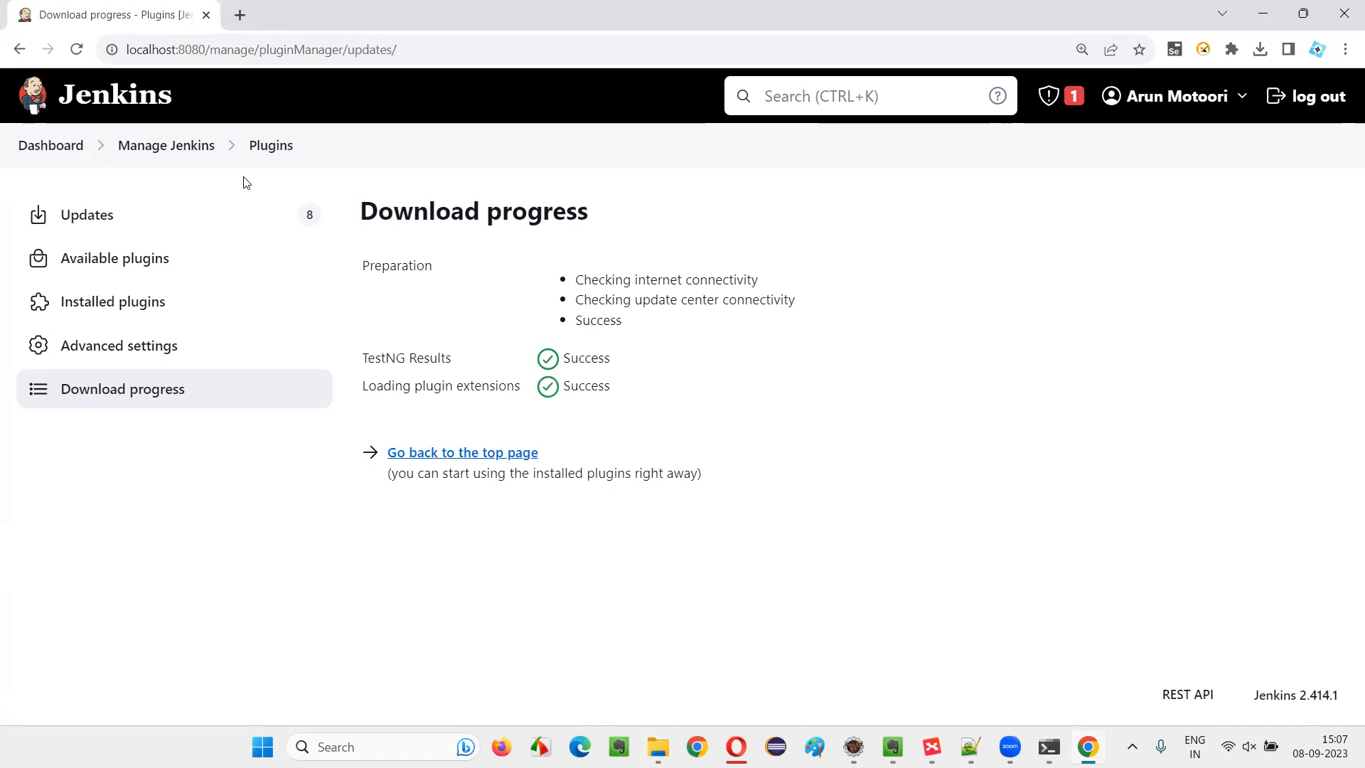
# Return to the Manage Jenkins page and look through its configuration, security and status sections
pyautogui.click(177, 146)
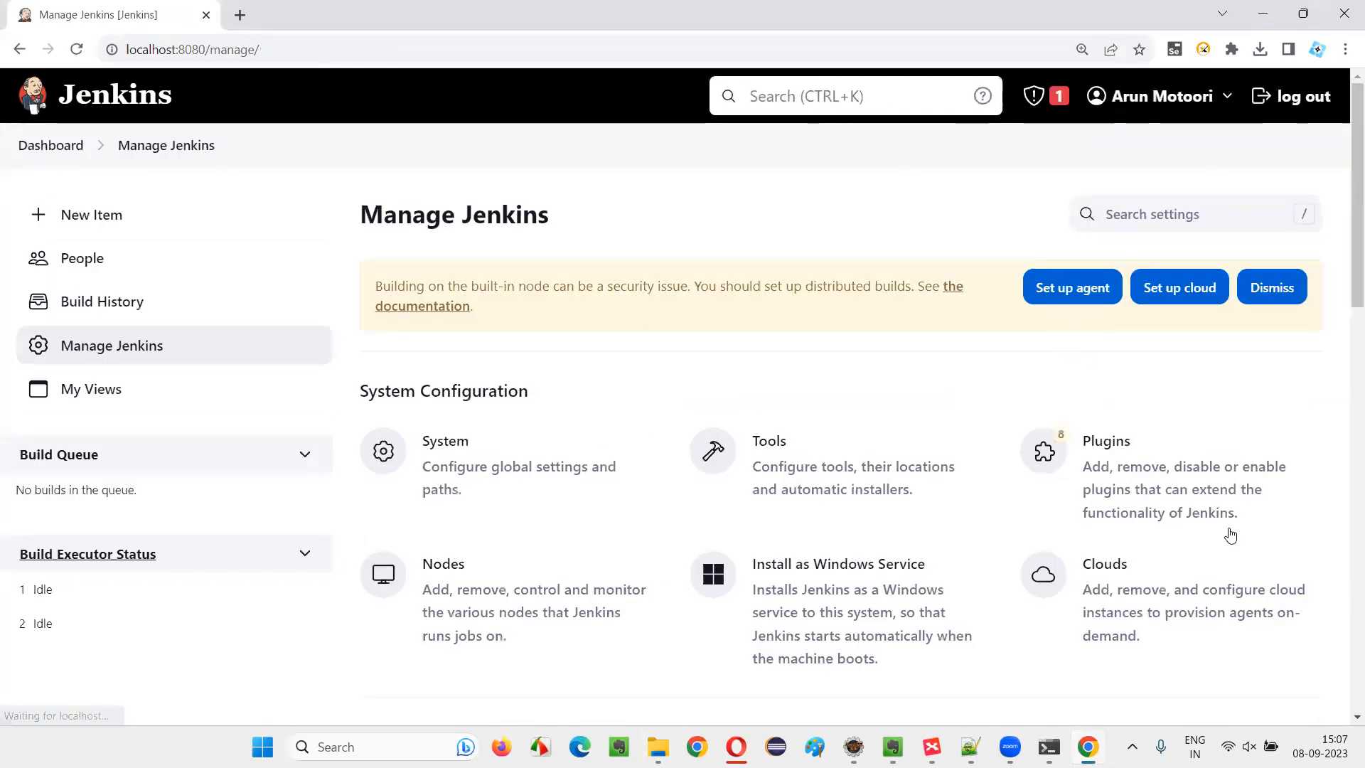
pyautogui.scroll(-1, 1142, 478)
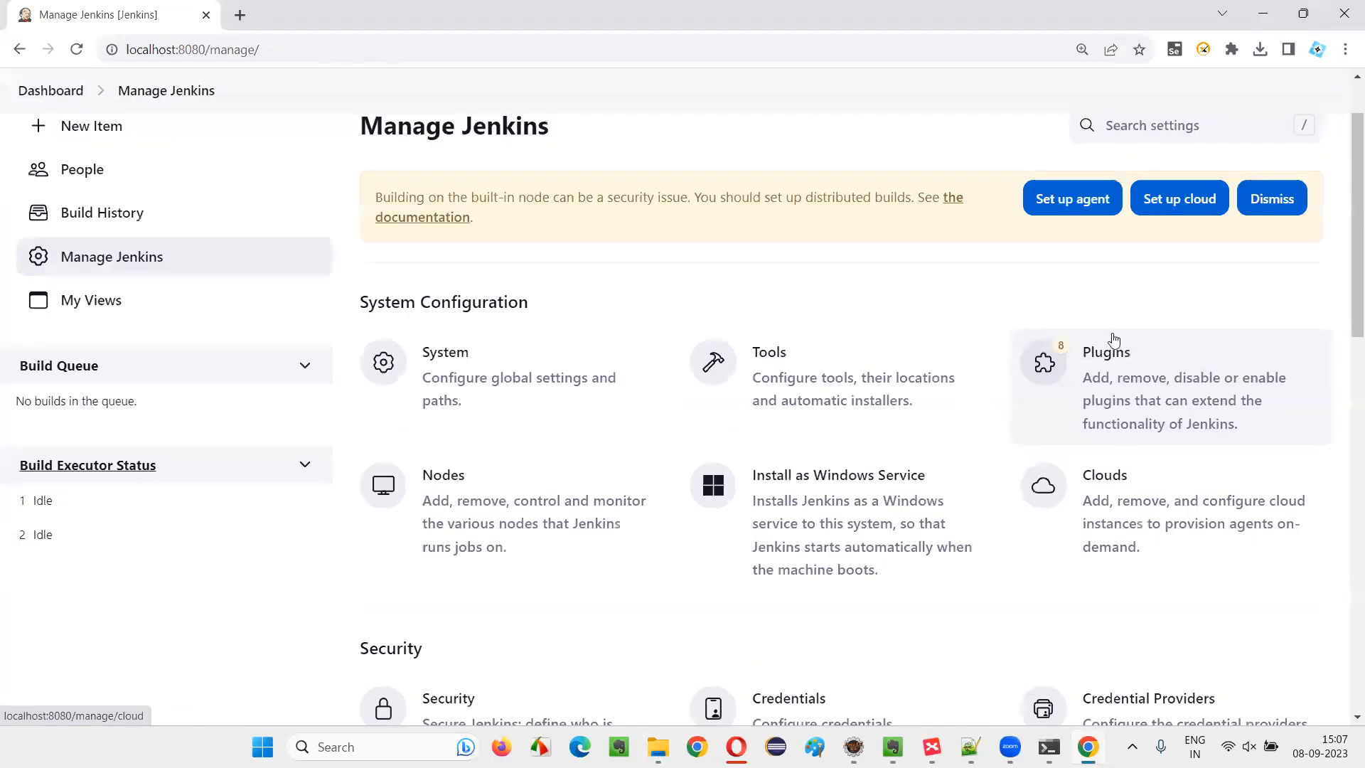
pyautogui.scroll(-1, 1113, 338)
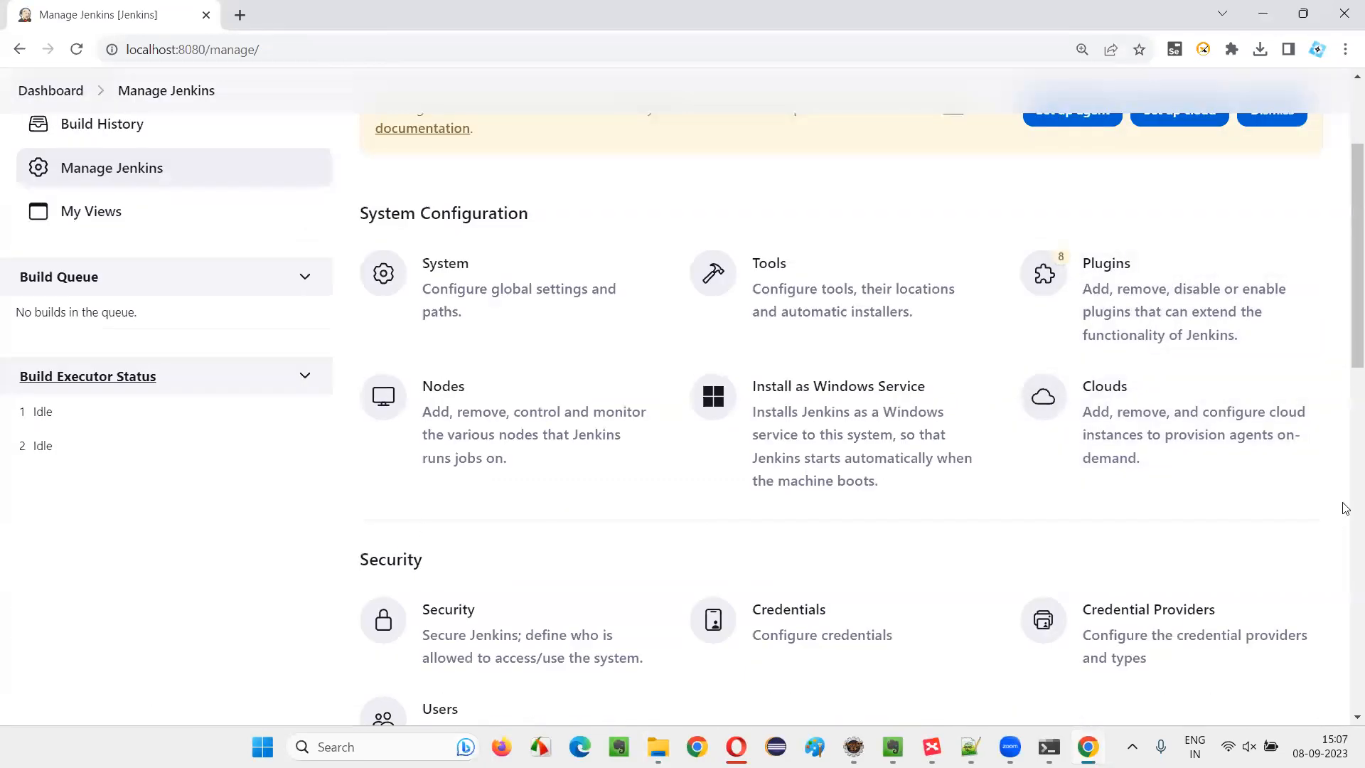
pyautogui.scroll(-5, 1335, 498)
pyautogui.scroll(4, 1329, 490)
pyautogui.scroll(-5, 1326, 487)
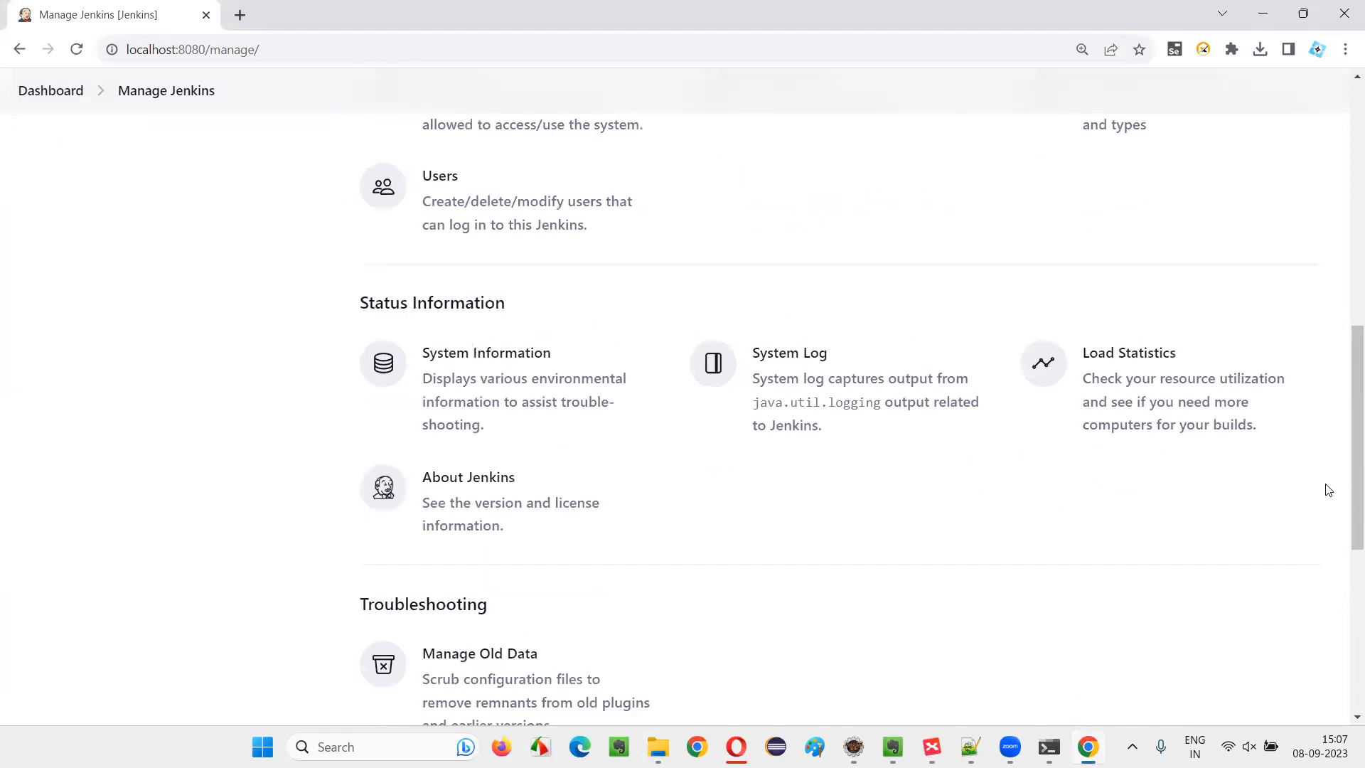
# Return to the Jenkins dashboard and start creating a new job
pyautogui.scroll(8, 1324, 483)
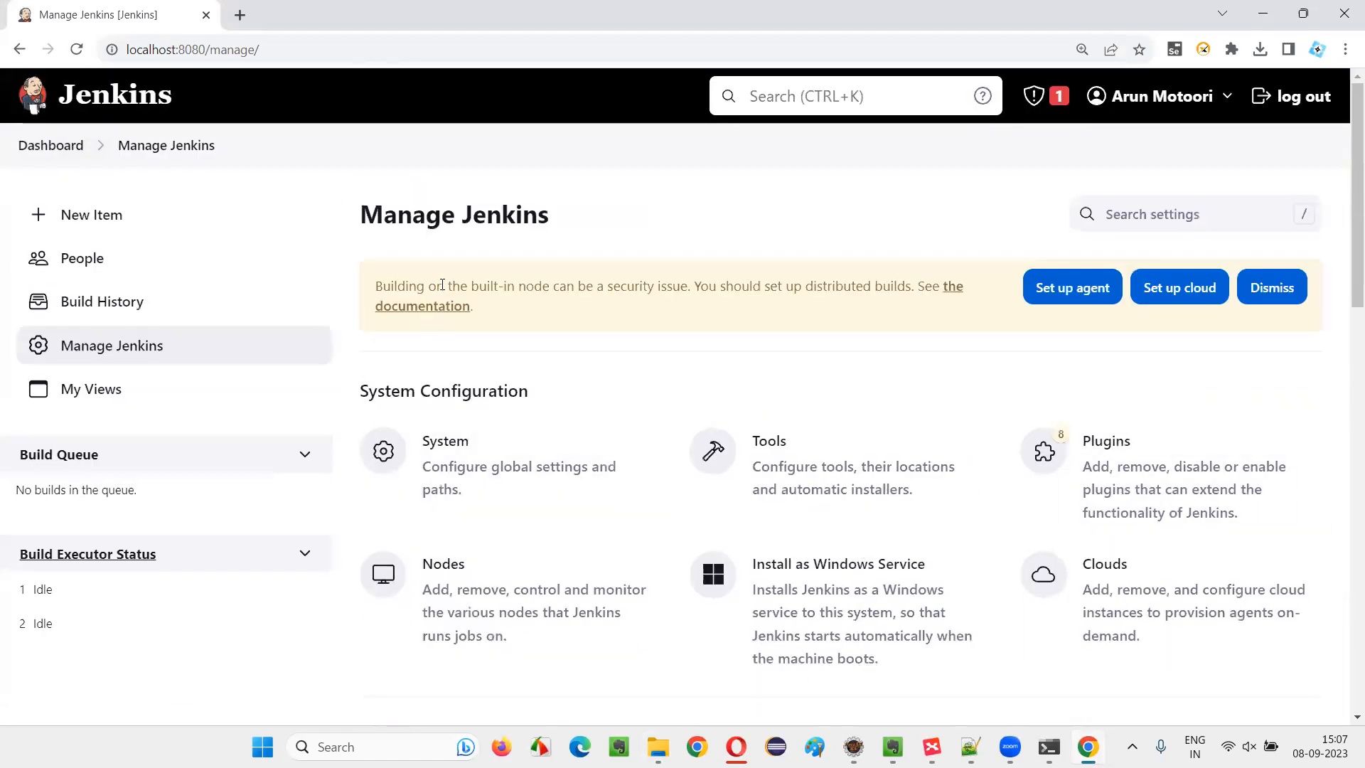
pyautogui.click(67, 151)
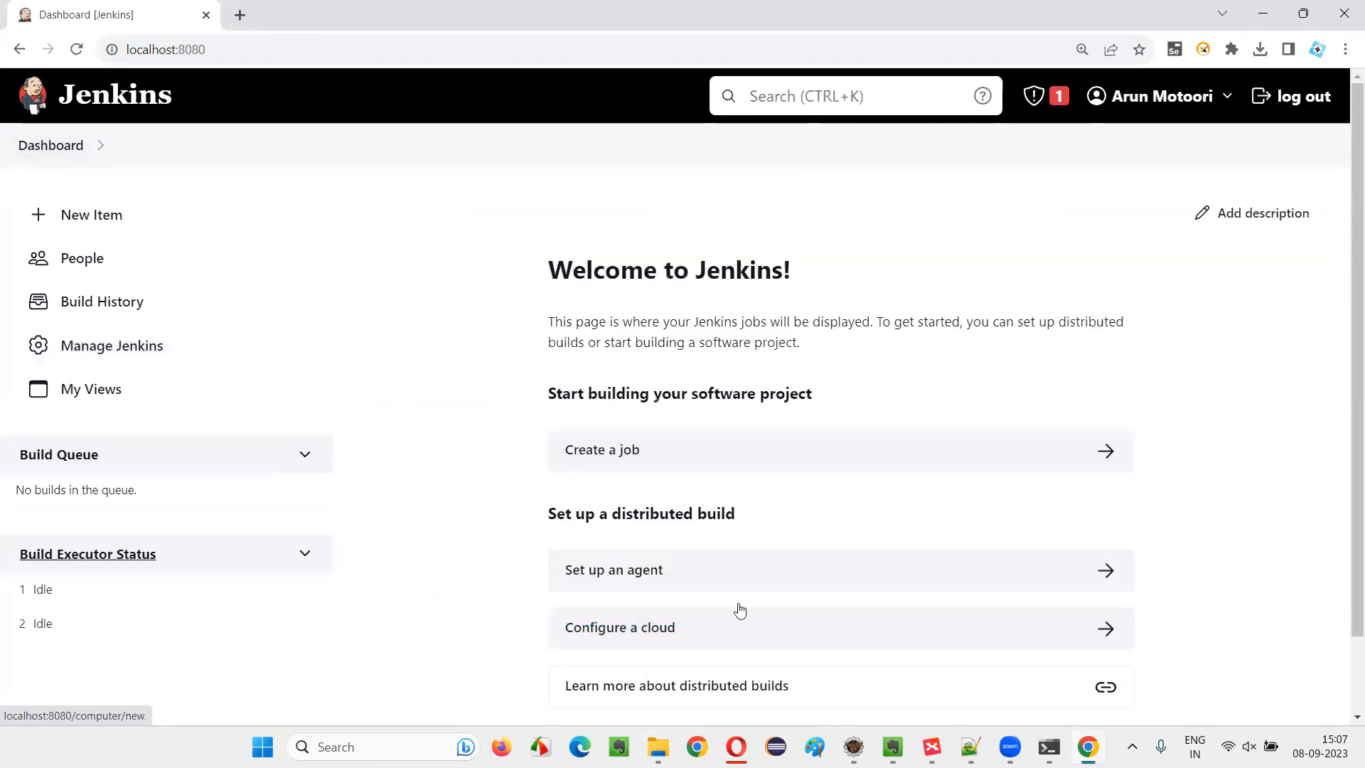
pyautogui.scroll(-2, 605, 398)
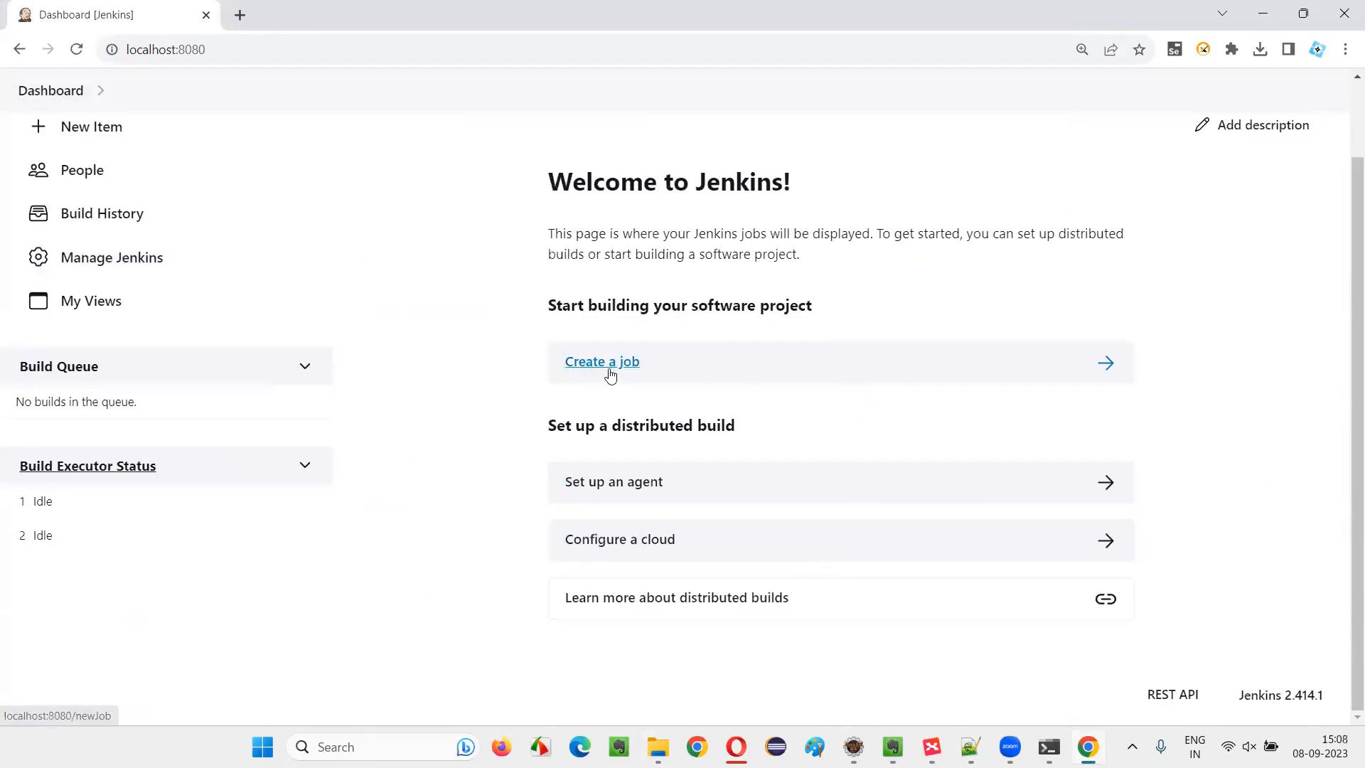
pyautogui.click(607, 372)
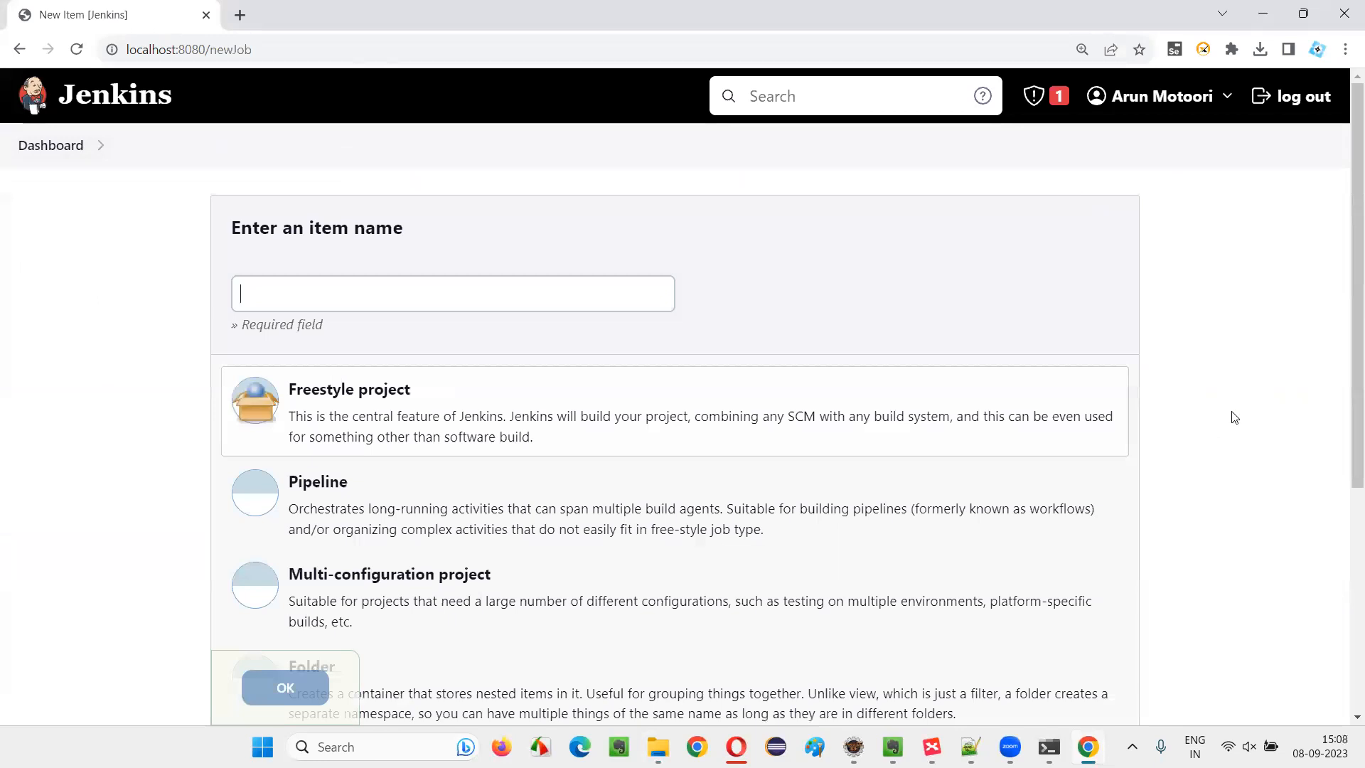
# Name the new item SampleProjectJenkinsJob and create it as a Freestyle project
pyautogui.click(330, 306)
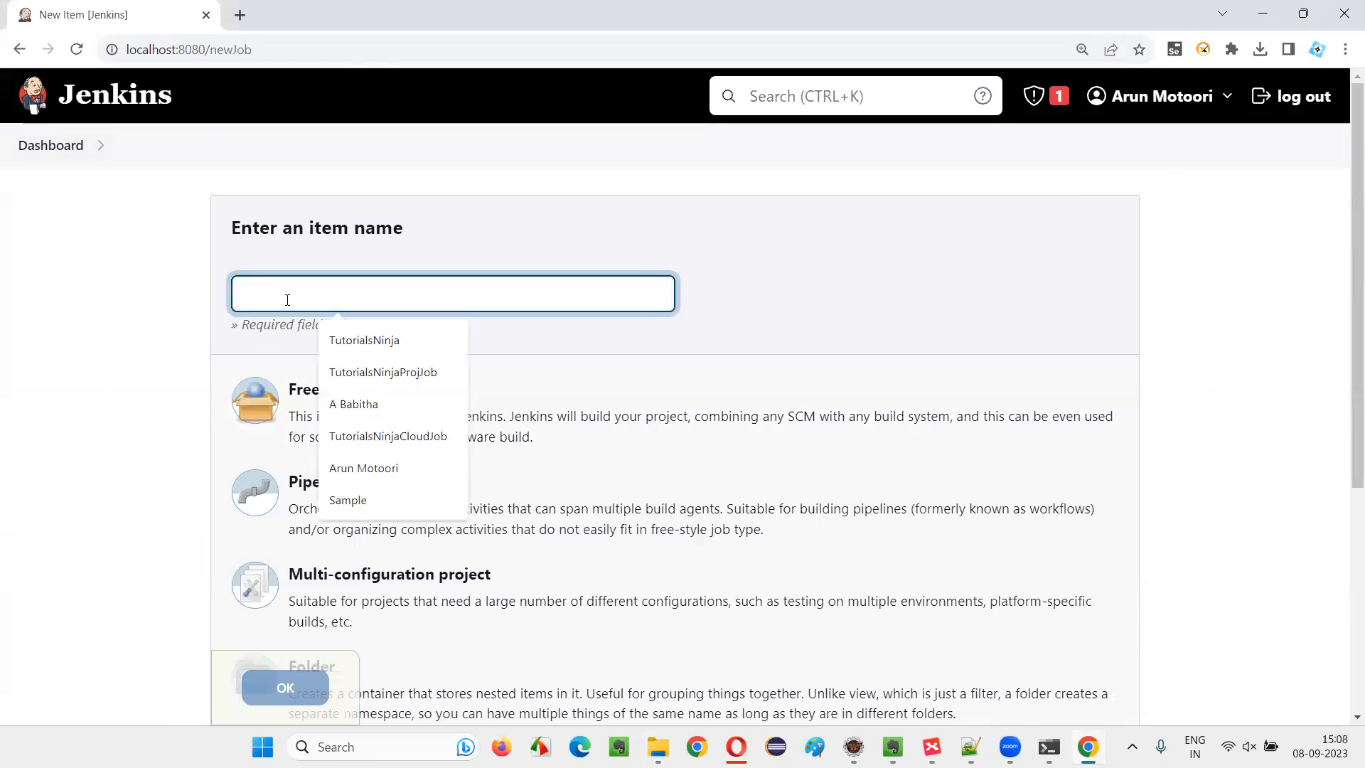
pyautogui.write('SampleProjectM')
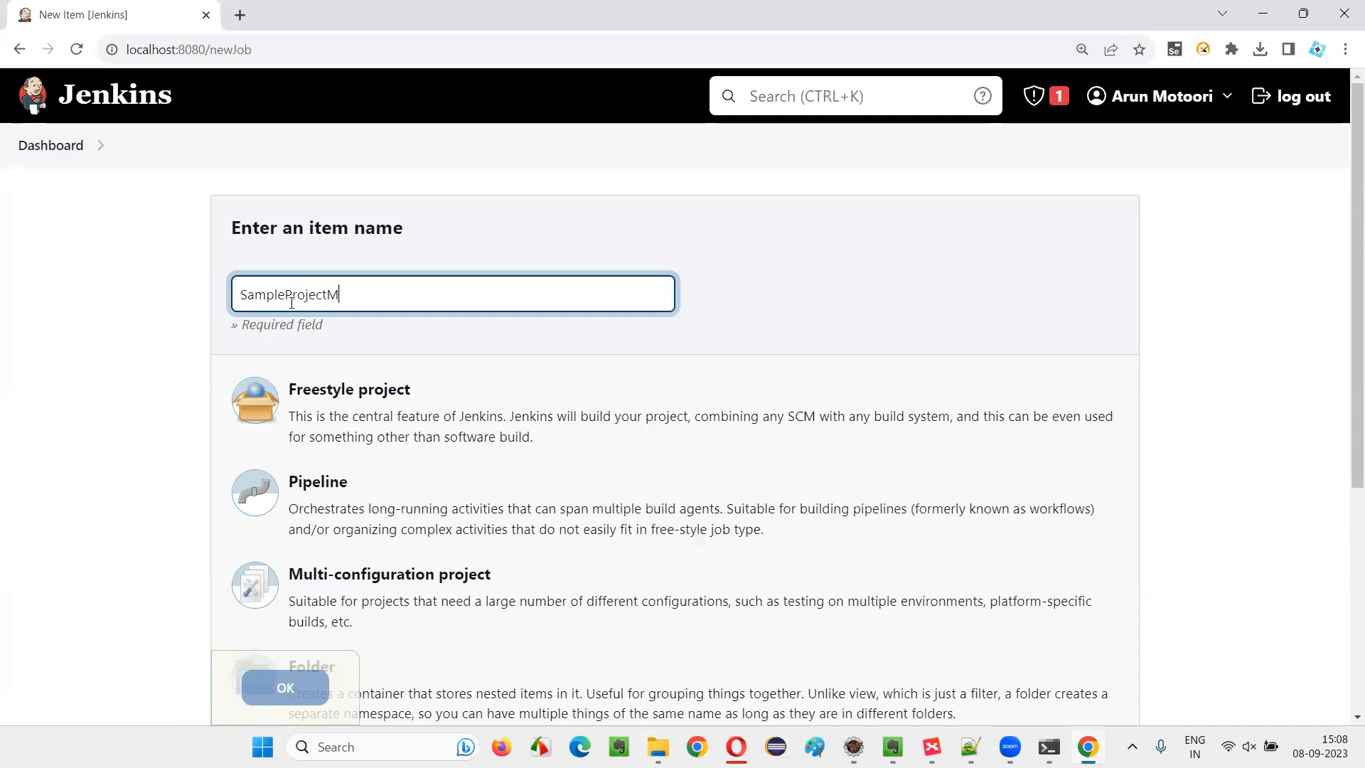
pyautogui.press('BackSpace')
pyautogui.write('JenkinsJob')
pyautogui.click(169, 317)
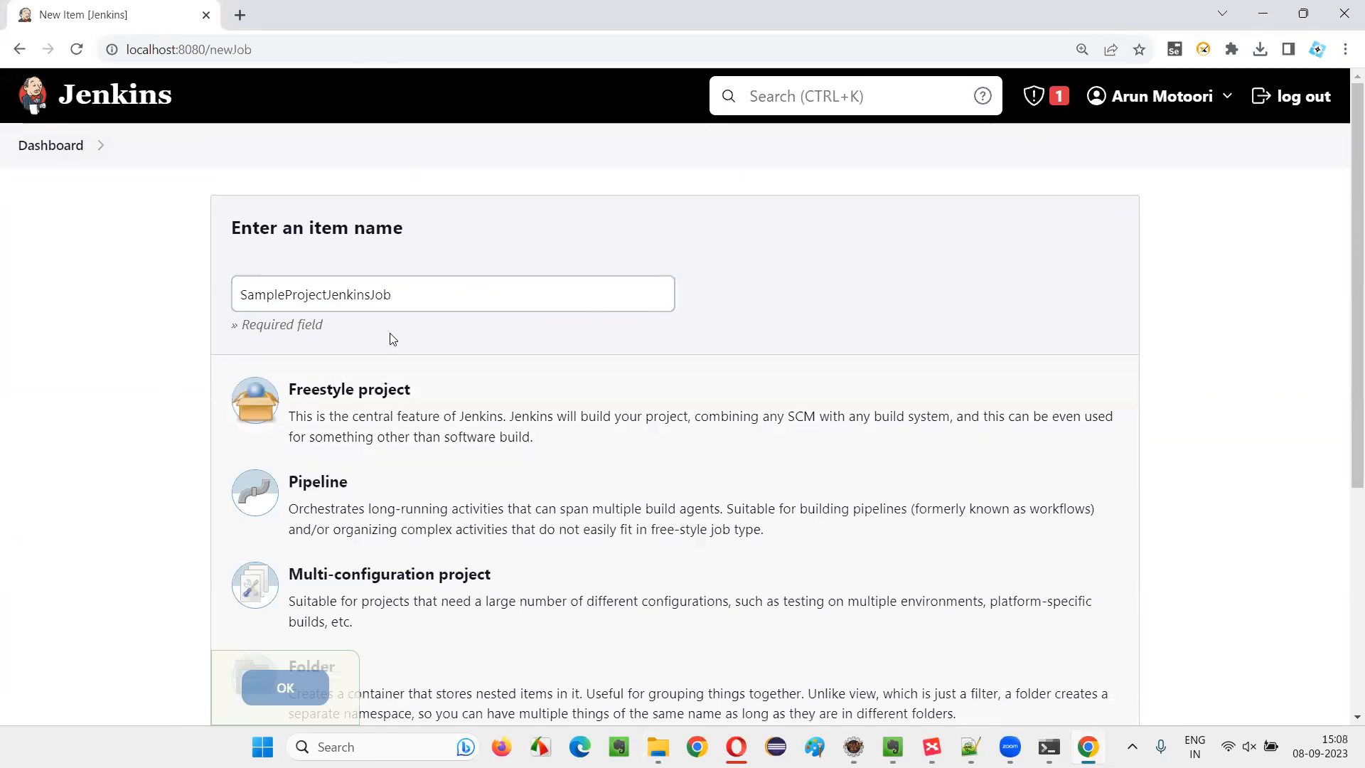
pyautogui.click(381, 418)
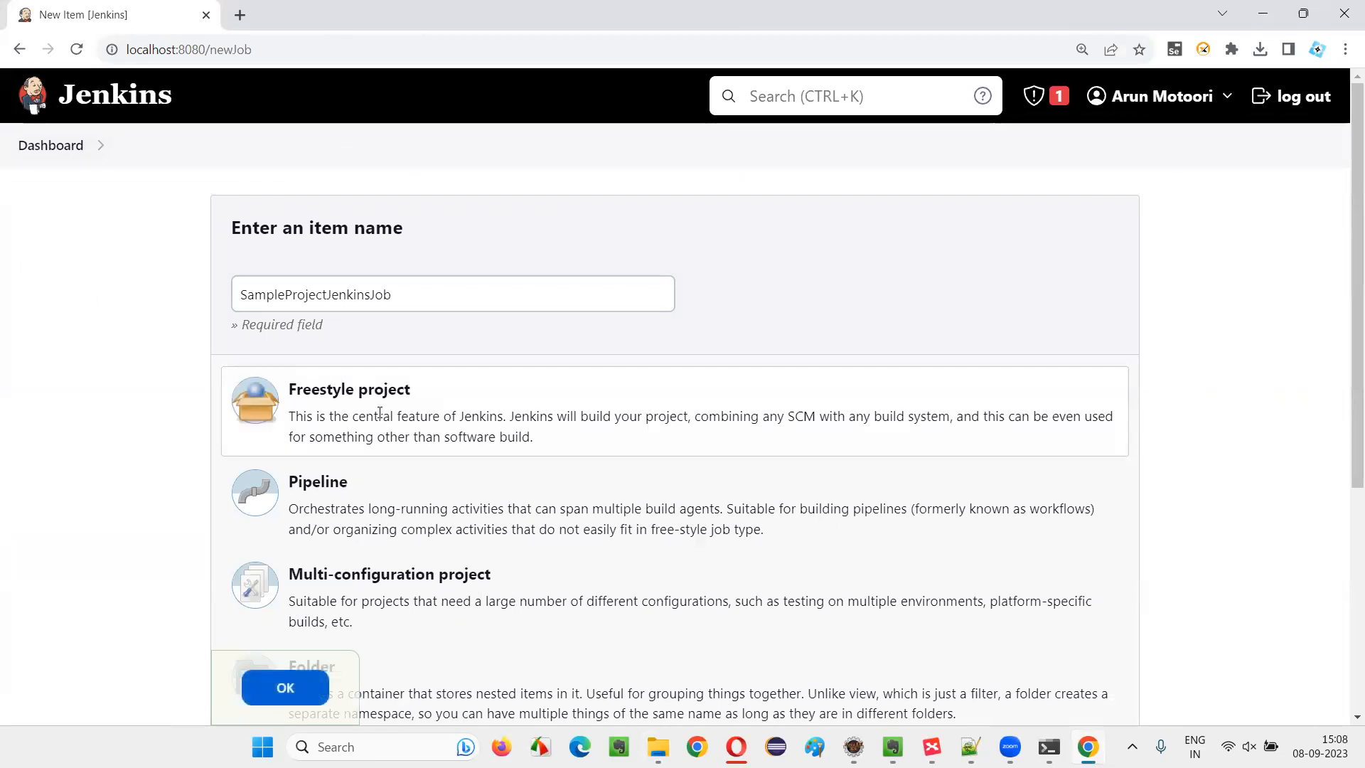
pyautogui.click(297, 687)
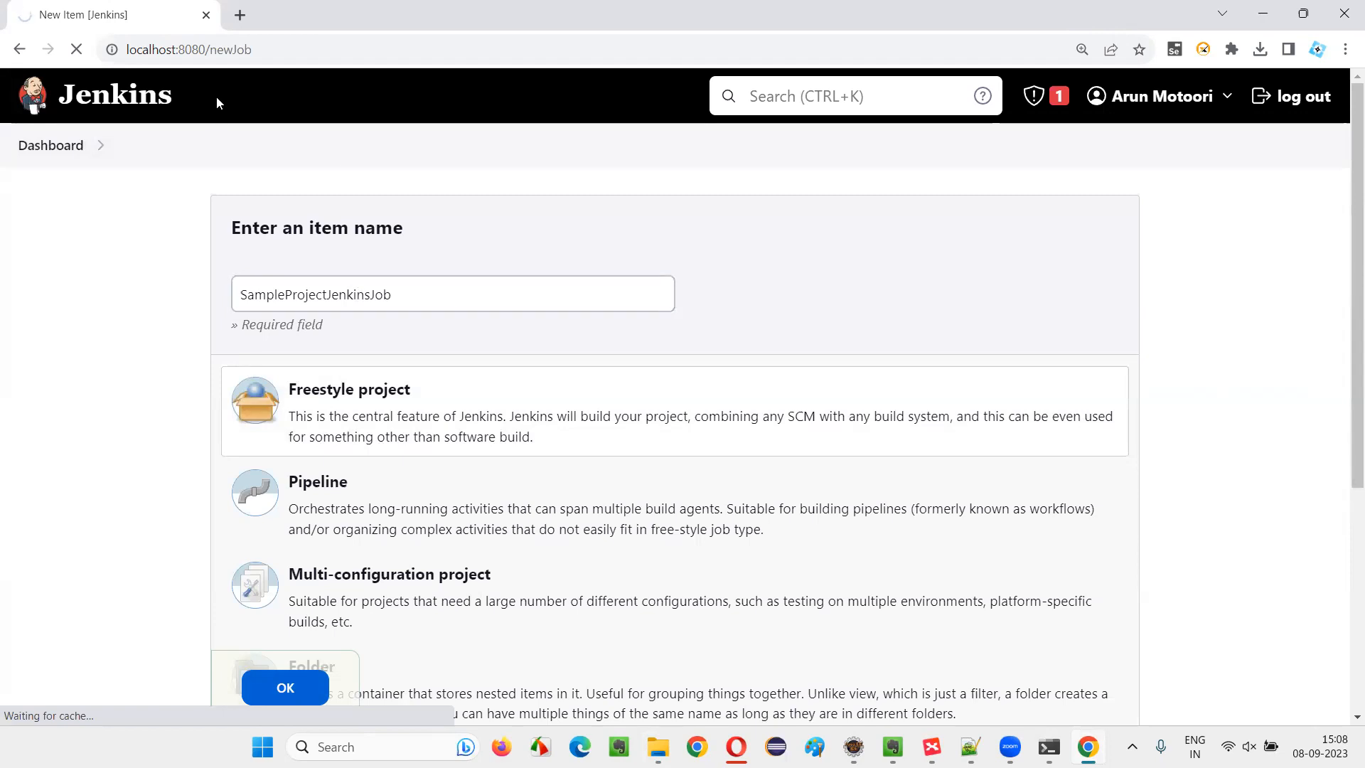
# Examine the new job's configuration page, including its address, the General options and the Source Code Management section
pyautogui.doubleClick(378, 49)
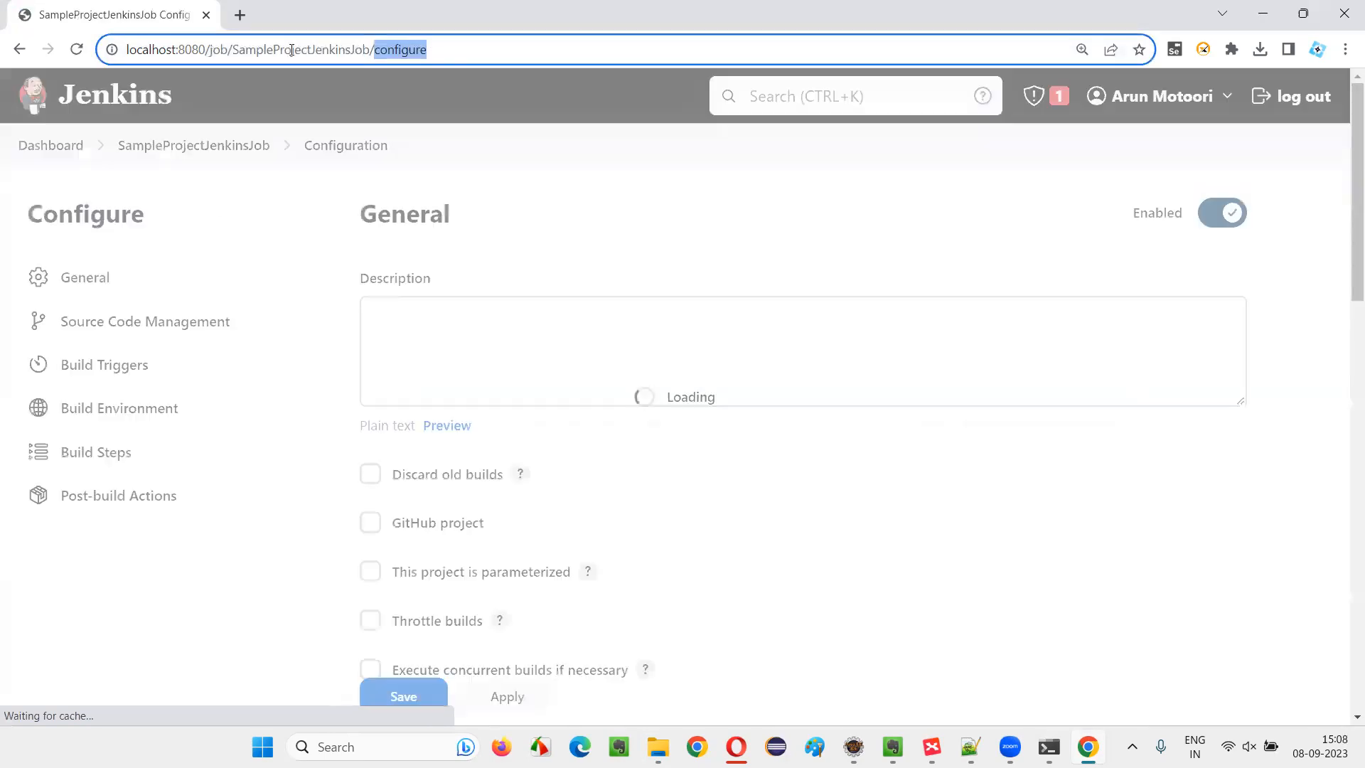
pyautogui.moveTo(239, 49); pyautogui.dragTo(453, 51)
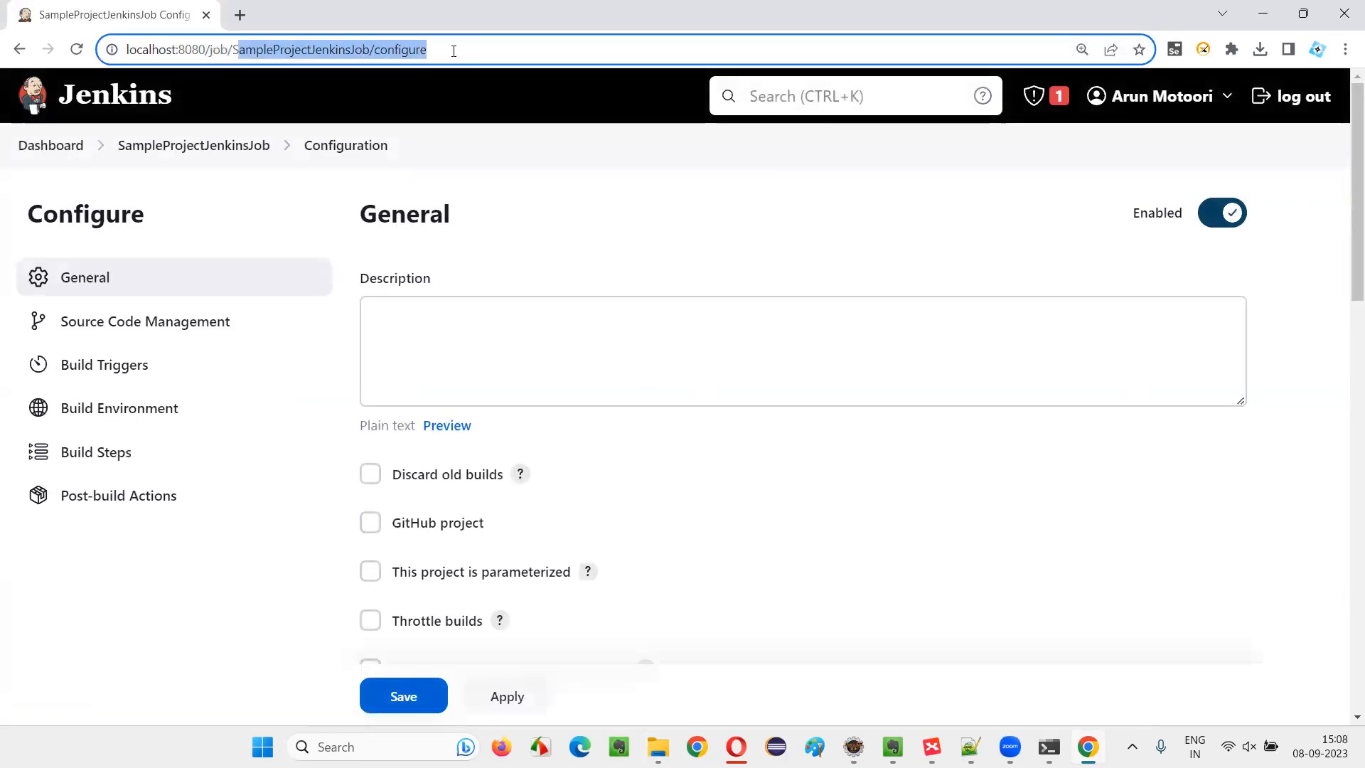
pyautogui.click(542, 242)
pyautogui.scroll(-3, 615, 273)
pyautogui.scroll(3, 625, 266)
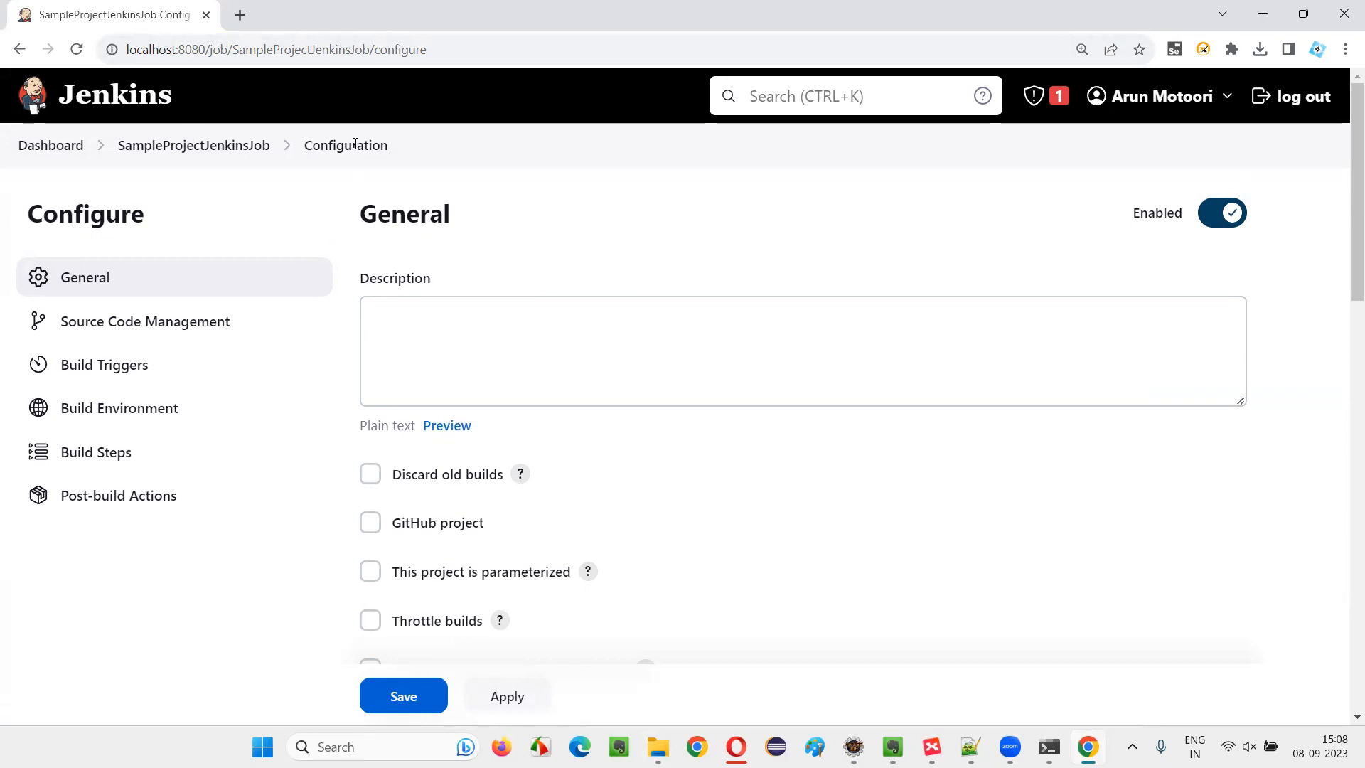
pyautogui.click(530, 316)
pyautogui.scroll(-3, 640, 329)
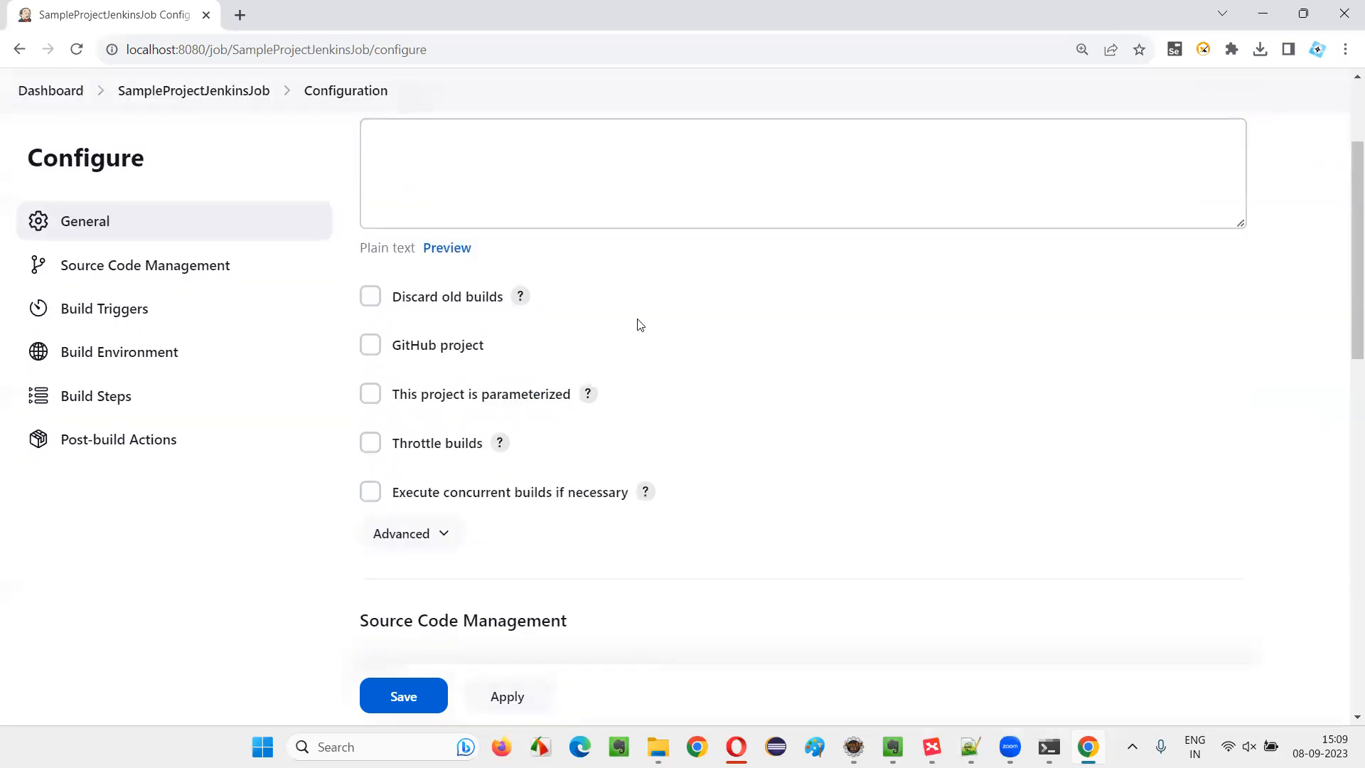
pyautogui.scroll(3, 301, 210)
pyautogui.scroll(-6, 490, 247)
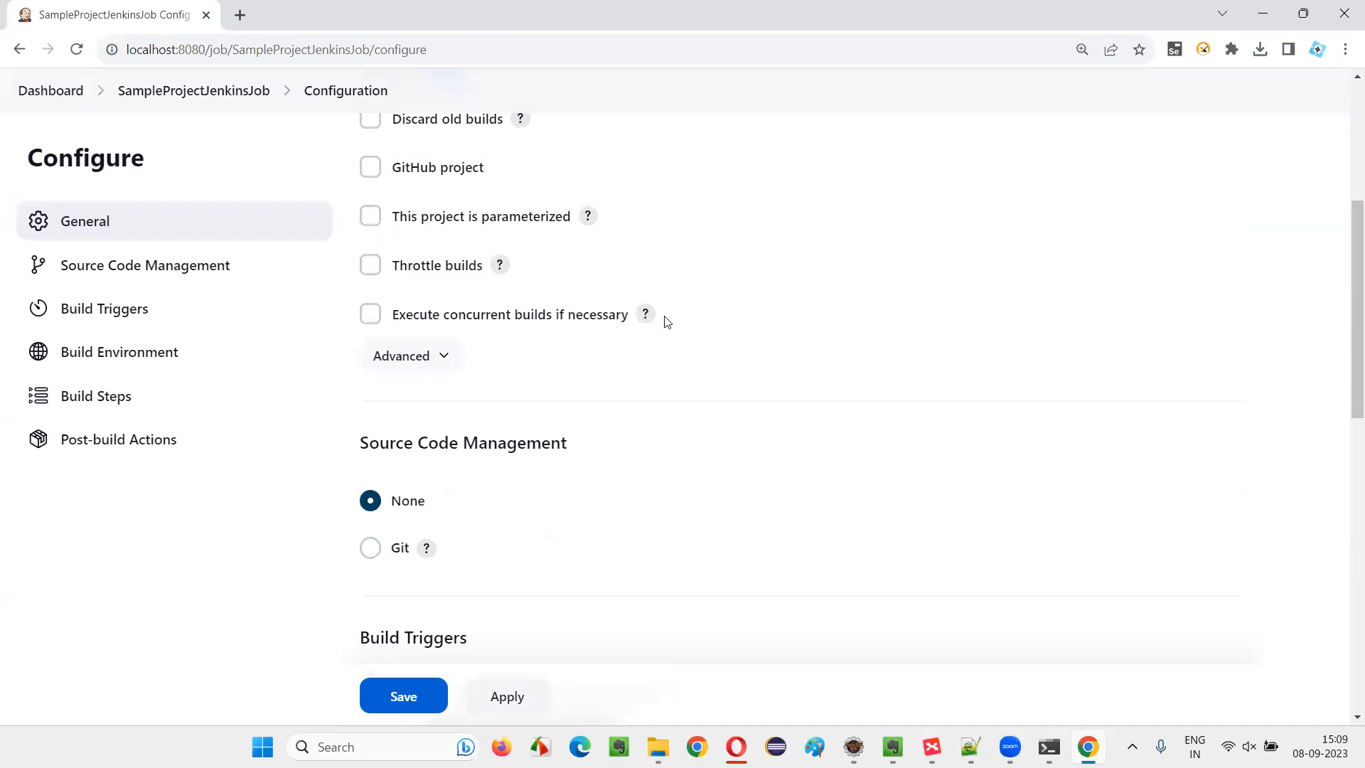
pyautogui.scroll(3, 540, 341)
pyautogui.scroll(-3, 426, 320)
pyautogui.moveTo(370, 438); pyautogui.dragTo(623, 424)
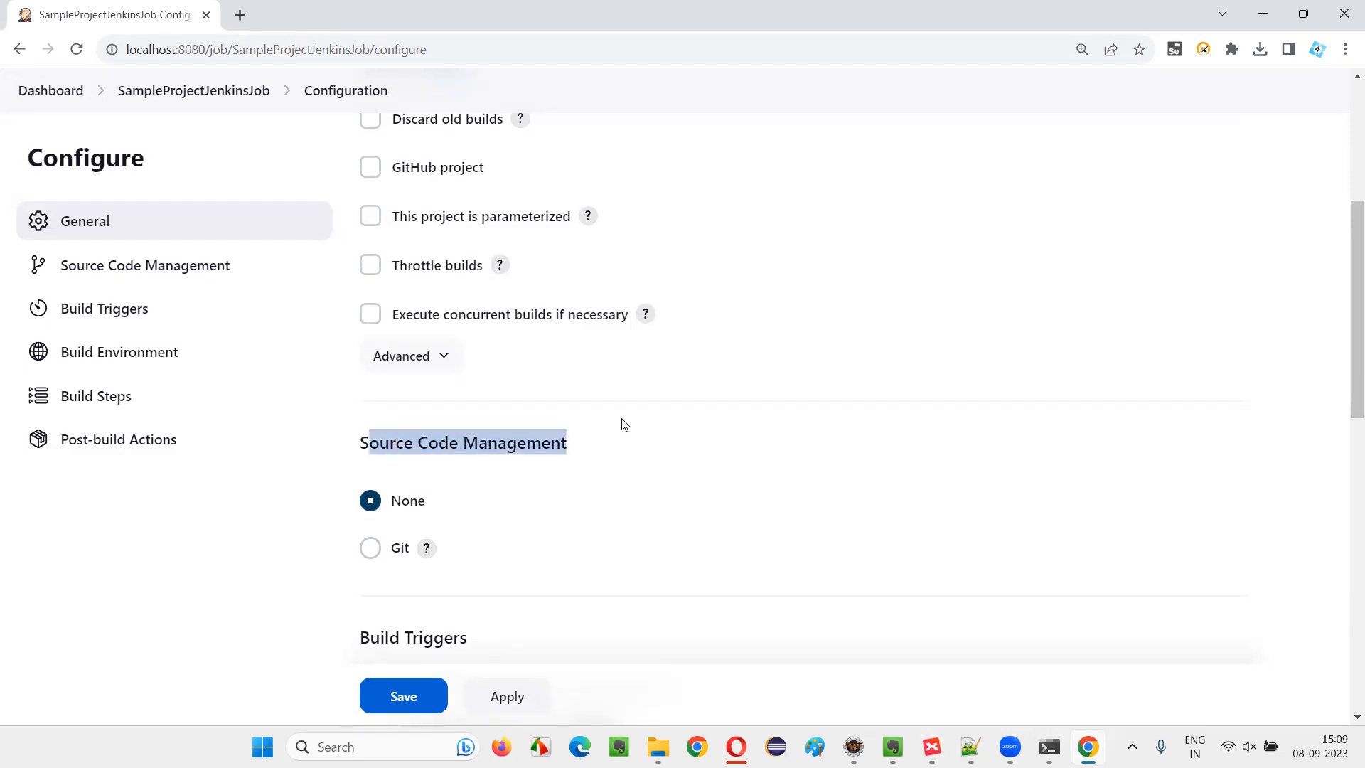
pyautogui.scroll(5, 607, 382)
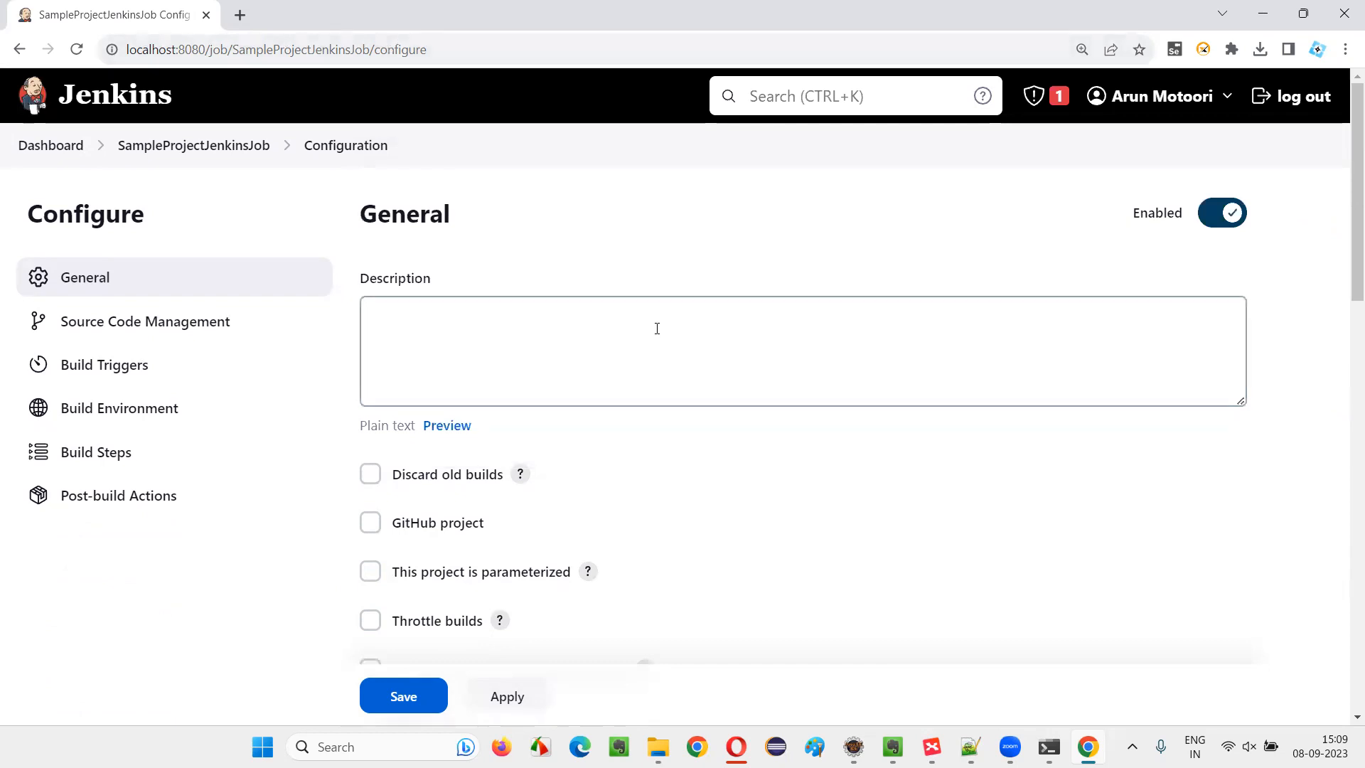
pyautogui.scroll(-5, 654, 327)
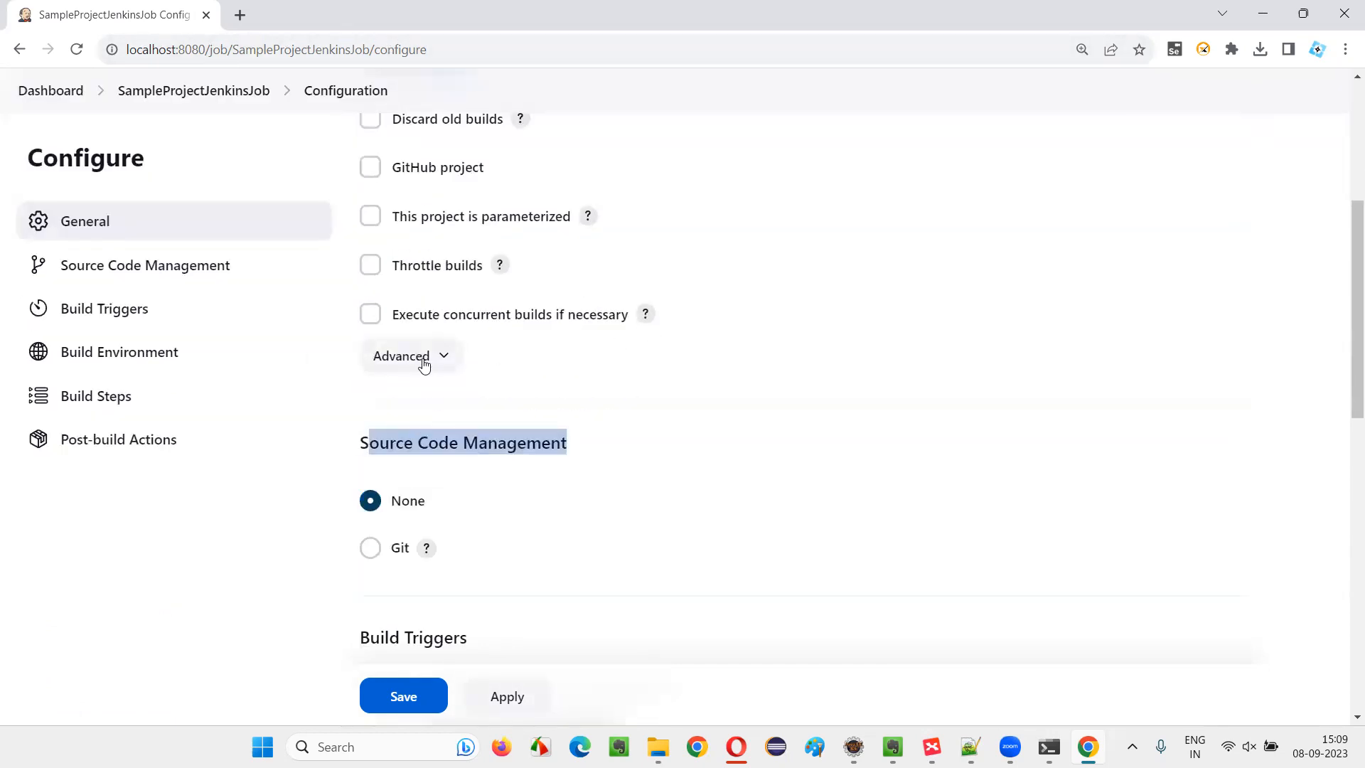
# Expand the advanced General options, enable Use custom workspace, and activate its Directory field
pyautogui.click(423, 364)
pyautogui.scroll(-2, 780, 408)
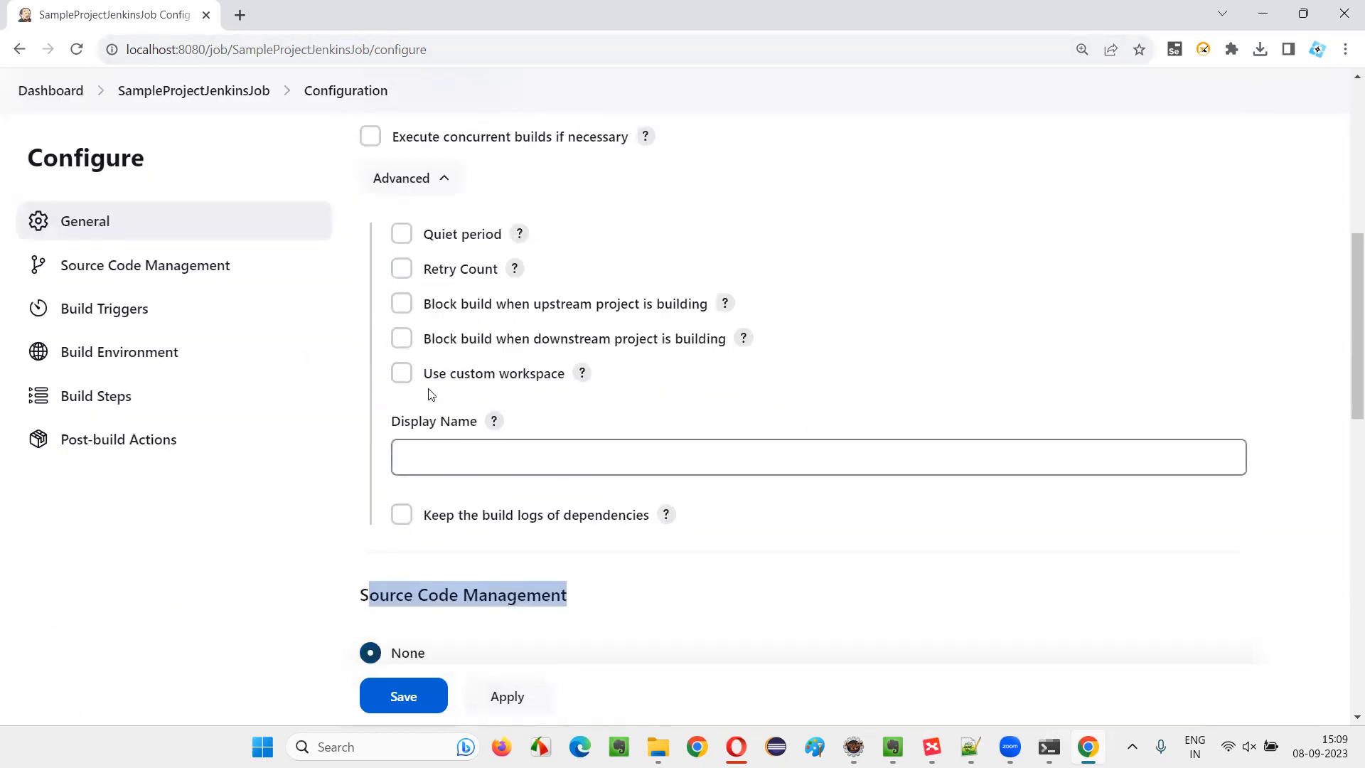
pyautogui.click(402, 372)
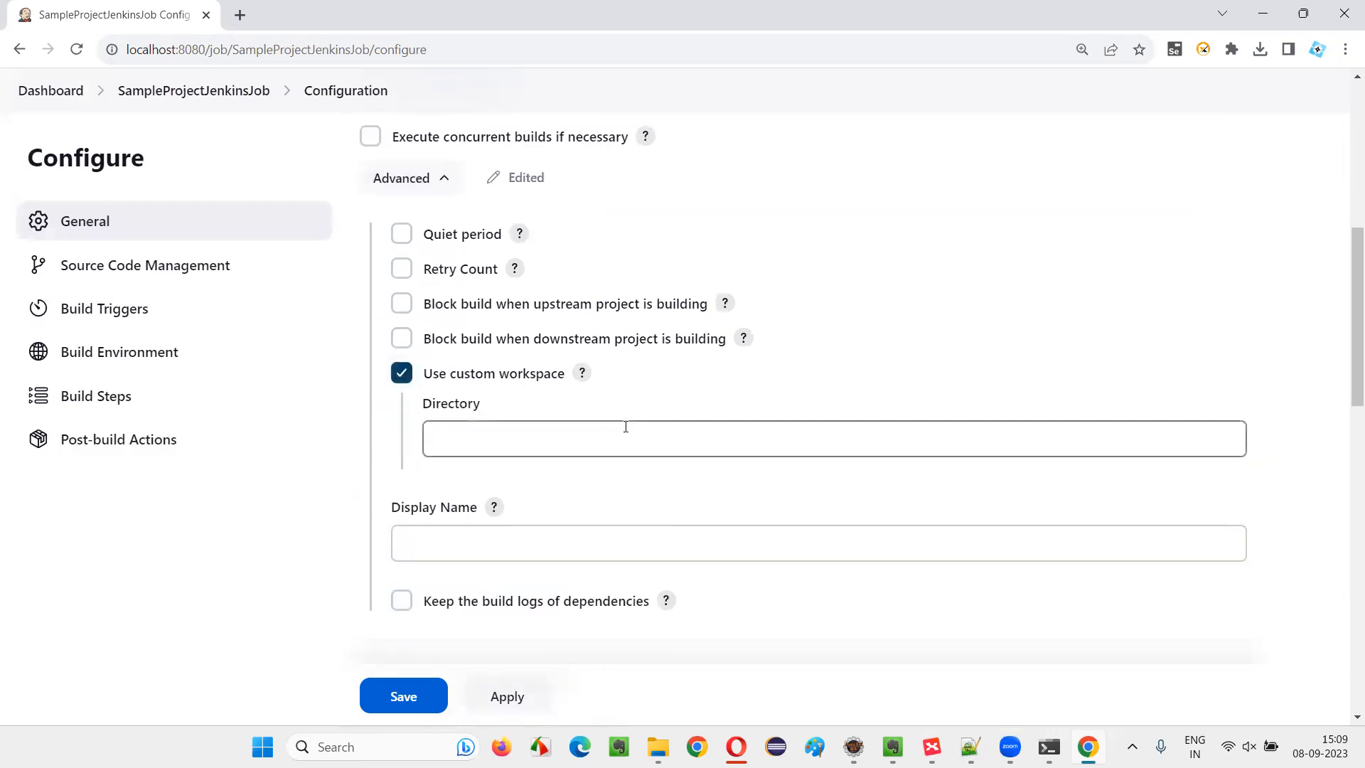
pyautogui.scroll(5, 585, 326)
pyautogui.scroll(-6, 498, 426)
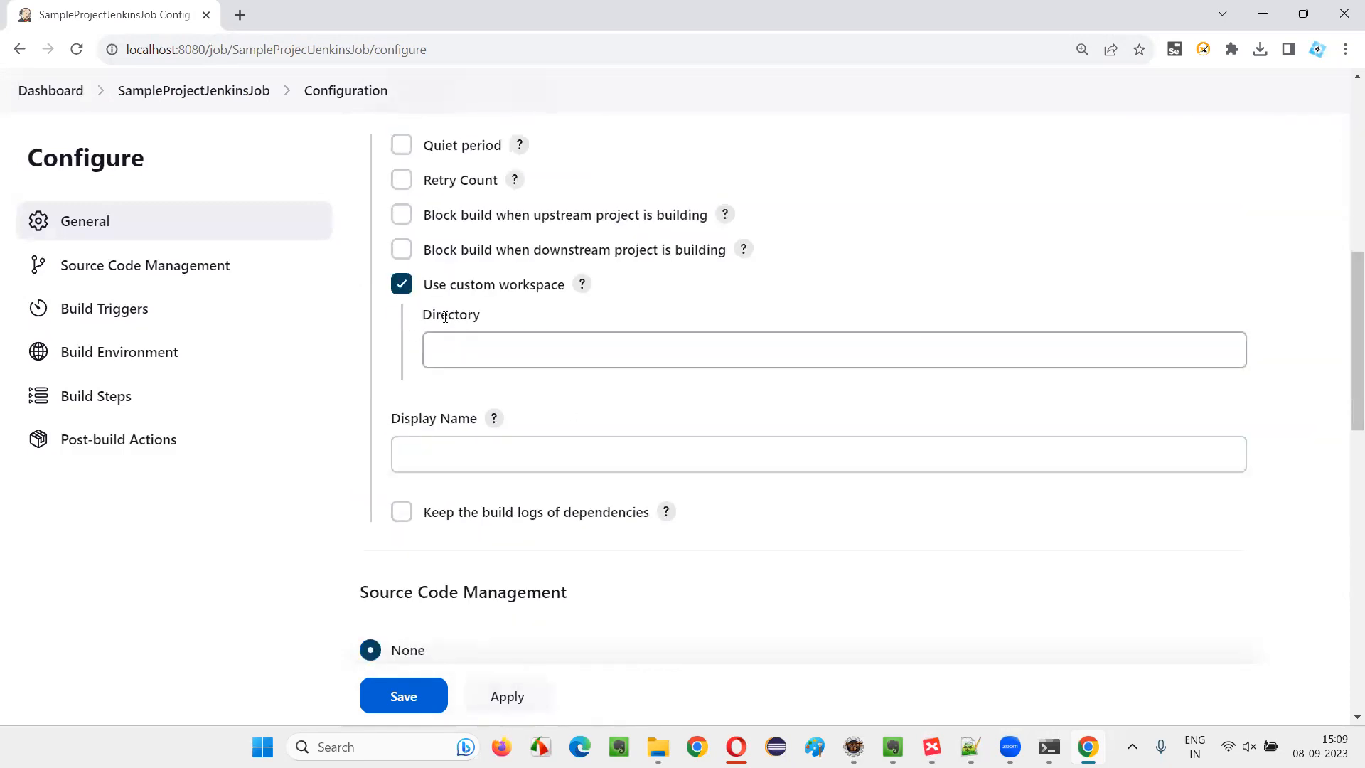
pyautogui.scroll(8, 600, 347)
pyautogui.scroll(-5, 500, 289)
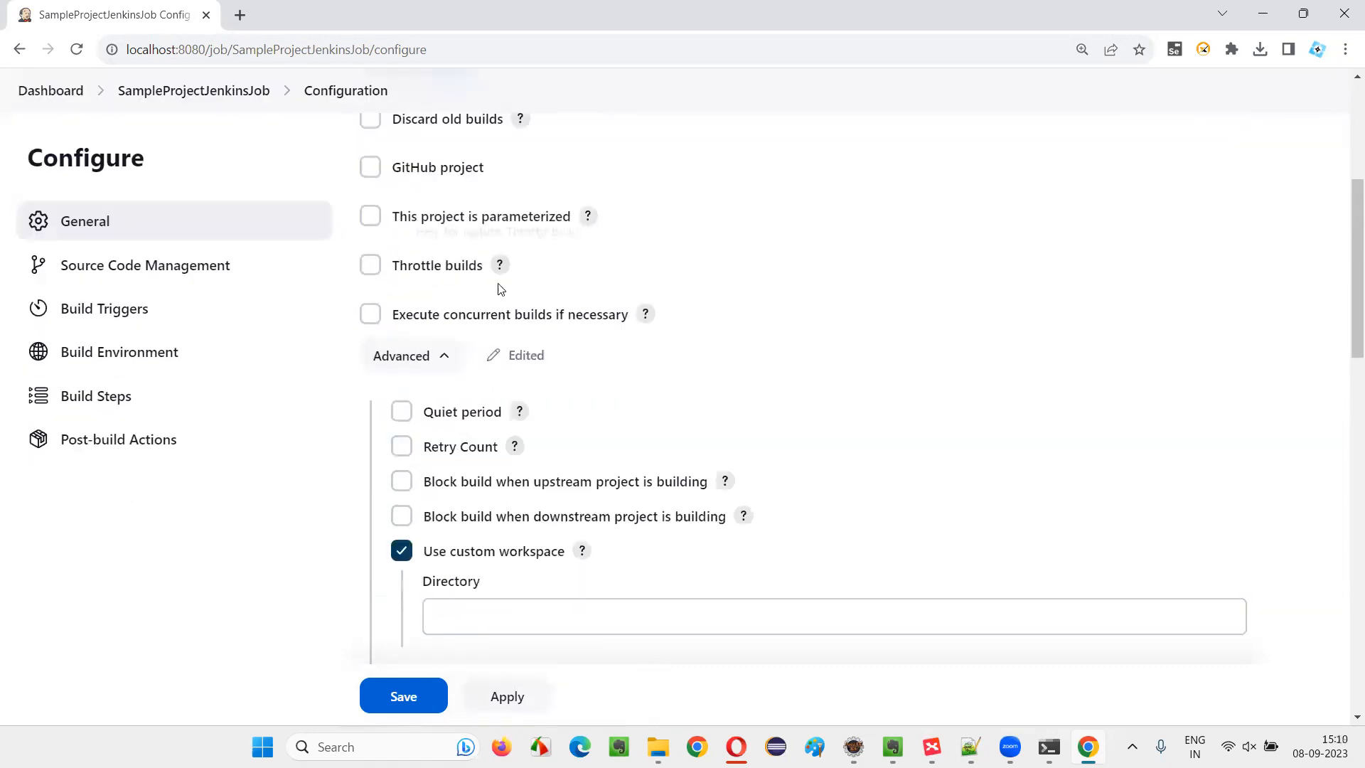
pyautogui.scroll(-3, 500, 289)
pyautogui.click(467, 348)
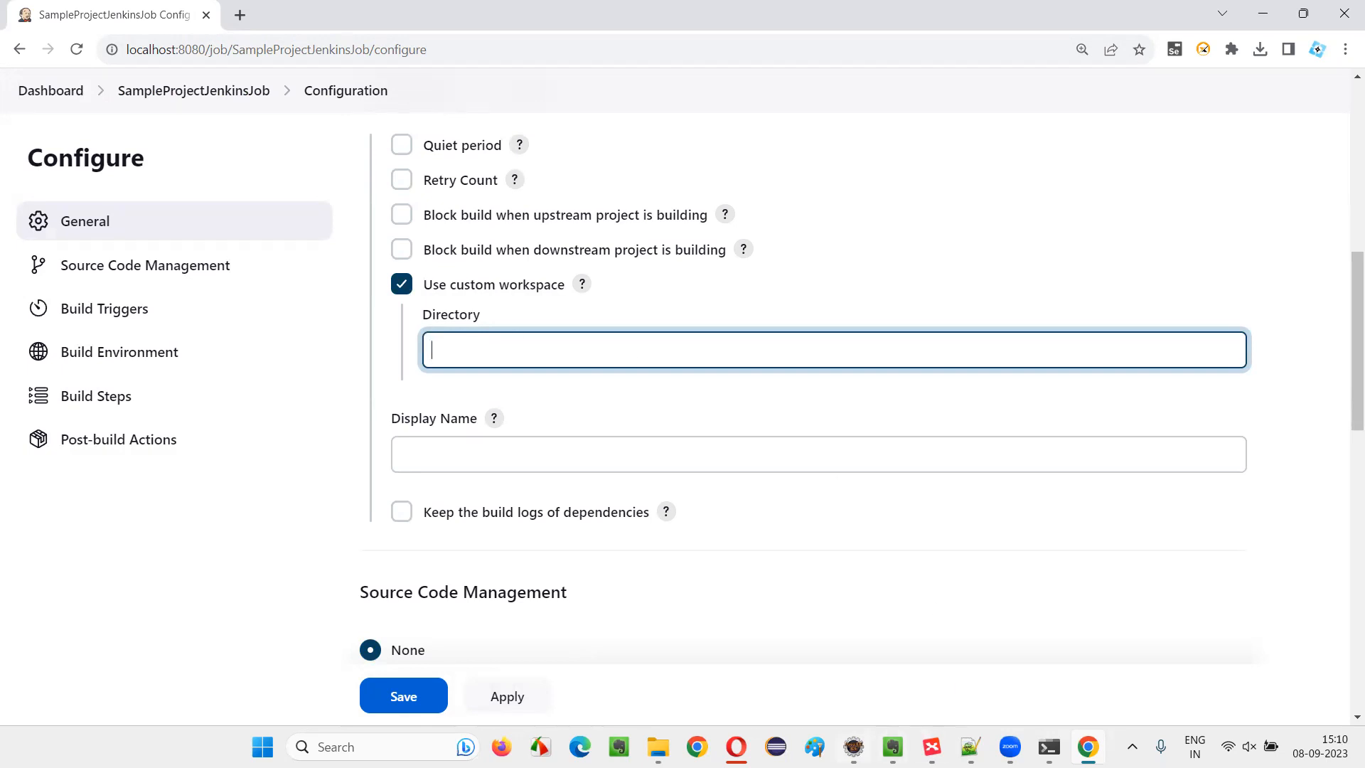
# Switch to Eclipse and expand MavenSampleProject down to the mpack package in src/test/java
pyautogui.click(854, 747)
pyautogui.click(89, 106)
pyautogui.click(29, 120)
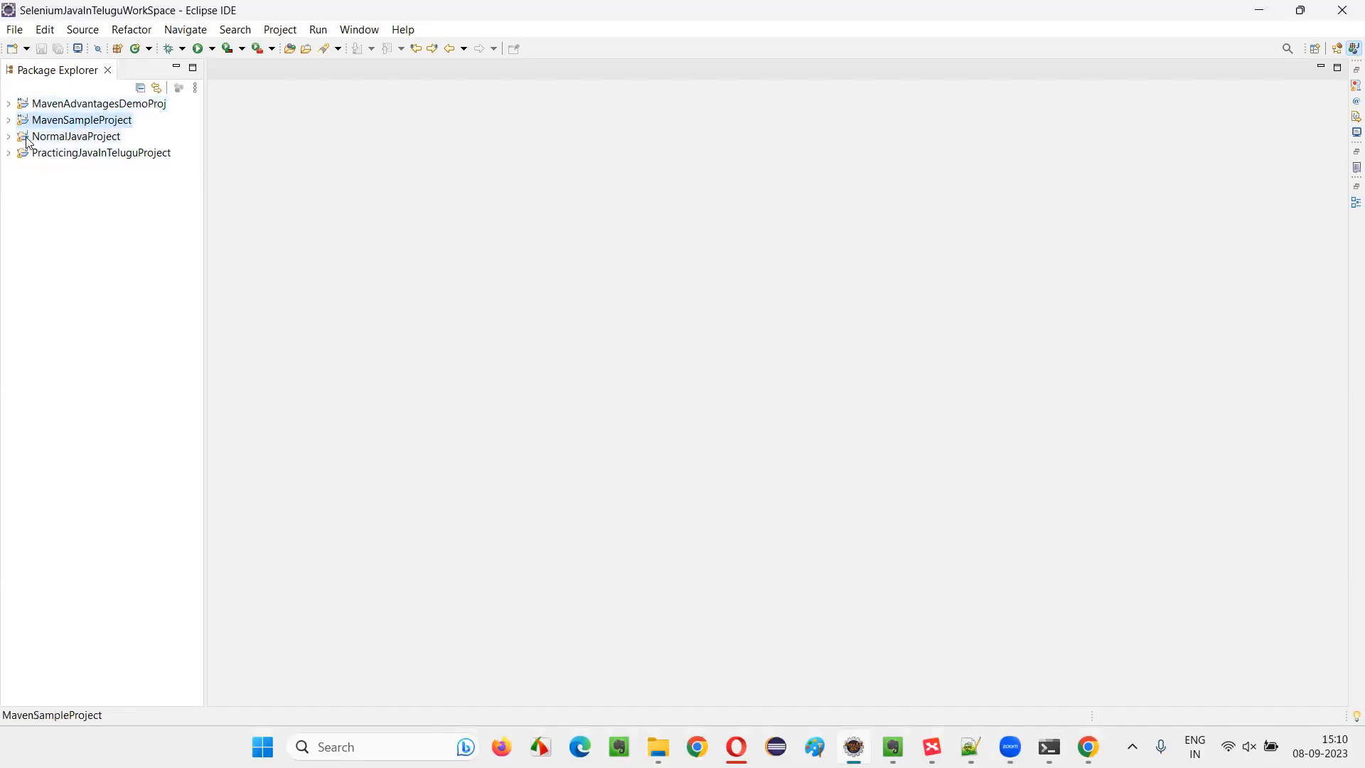
pyautogui.click(9, 120)
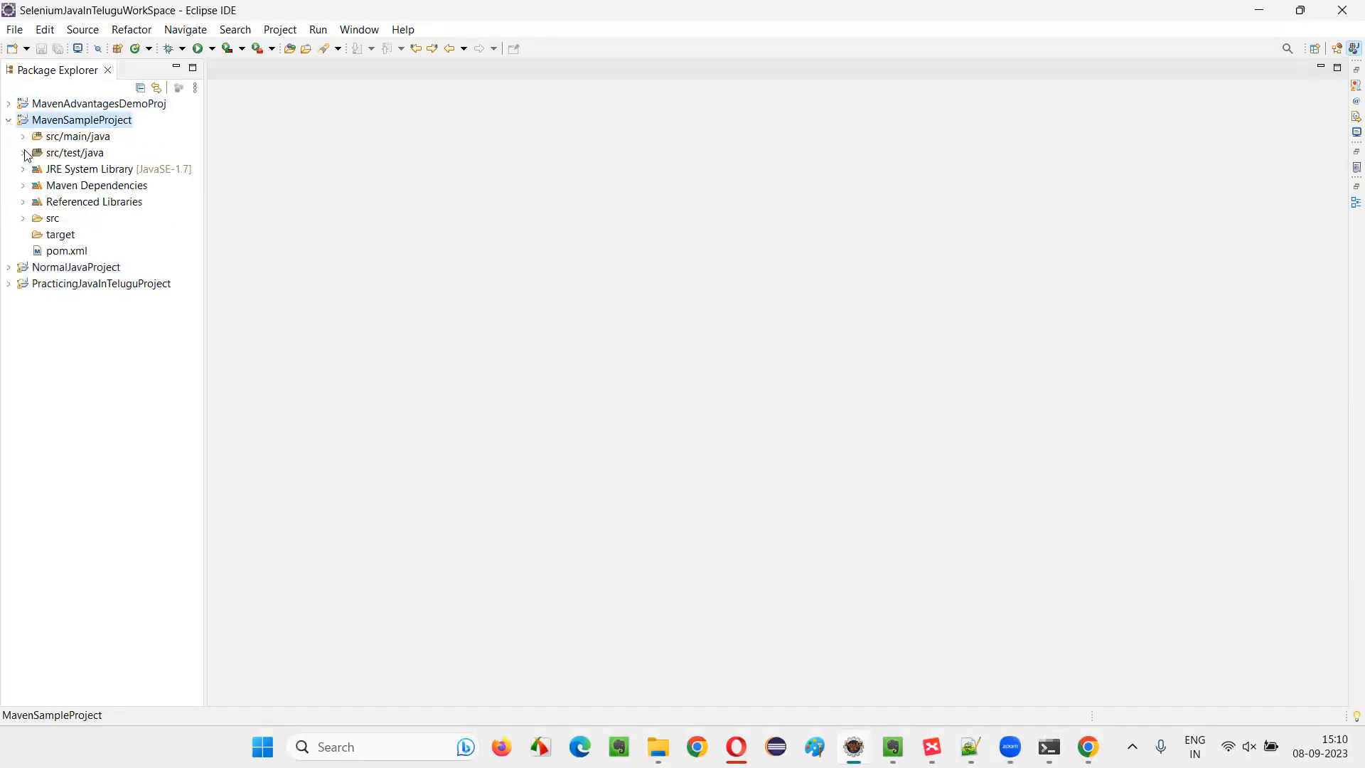
pyautogui.click(22, 153)
pyautogui.click(37, 169)
# Open DemoTest.java from the mpack test package of MavenAdvantagesDemoProj and examine its WebDriver line
pyautogui.click(8, 104)
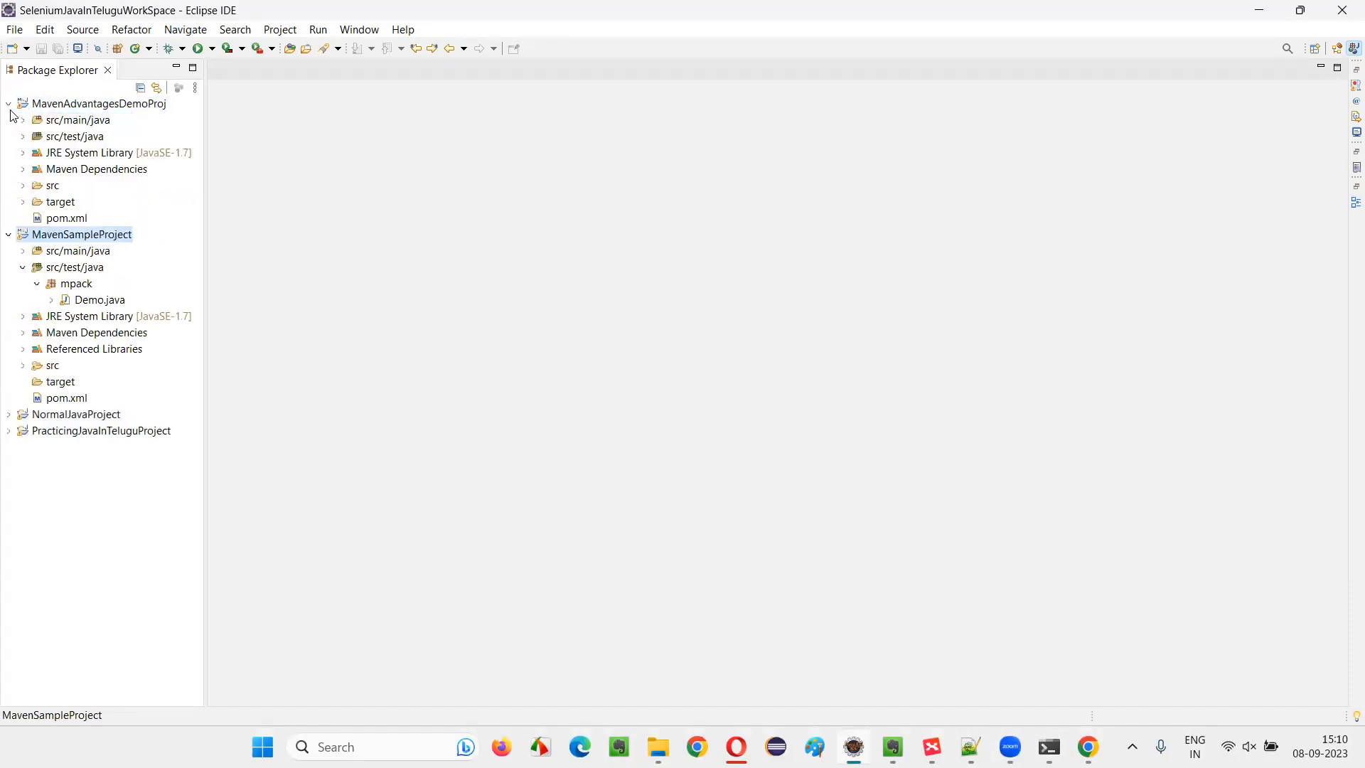
pyautogui.click(22, 137)
pyautogui.click(37, 153)
pyautogui.doubleClick(99, 169)
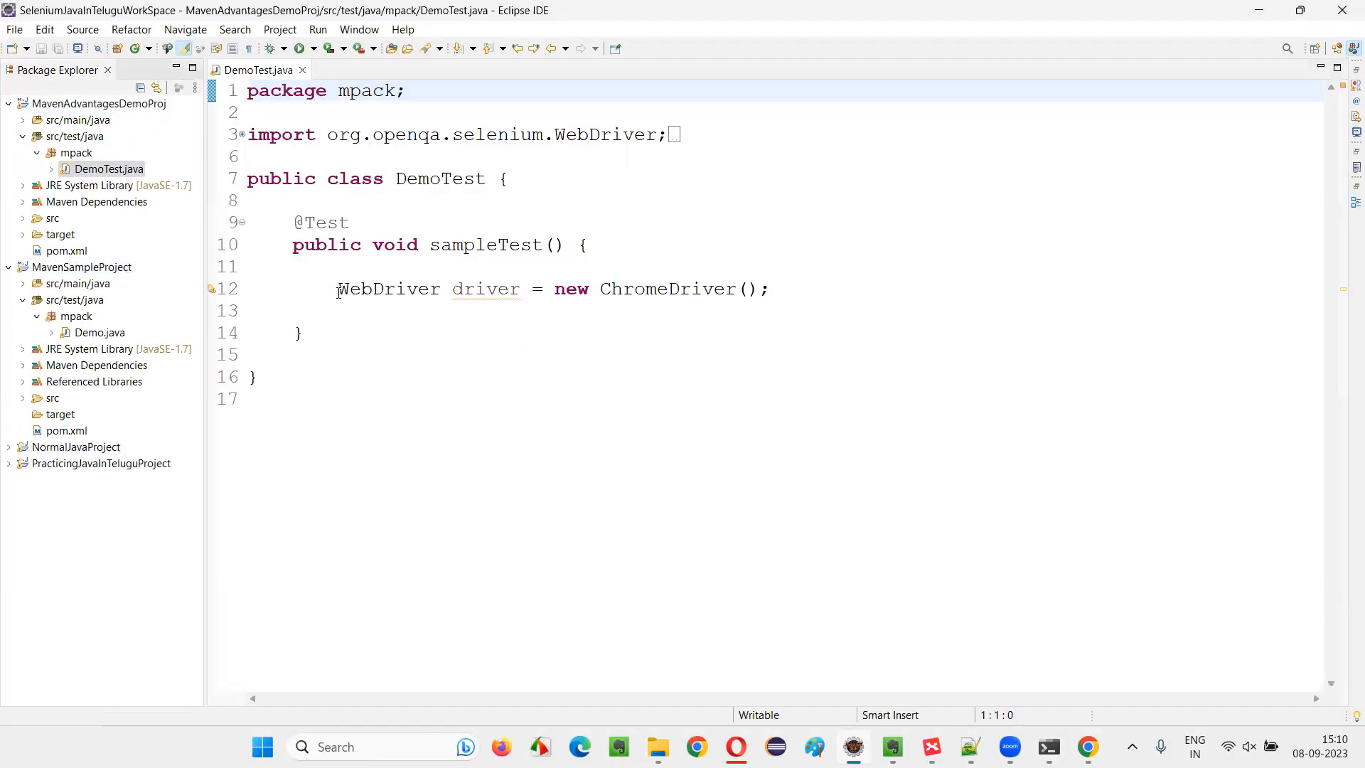
pyautogui.moveTo(339, 292); pyautogui.dragTo(908, 283)
pyautogui.click(908, 282)
# Compare MavenSampleProject's Demo.java with DemoTest.java, close both files, and collapse MavenSampleProject
pyautogui.doubleClick(89, 331)
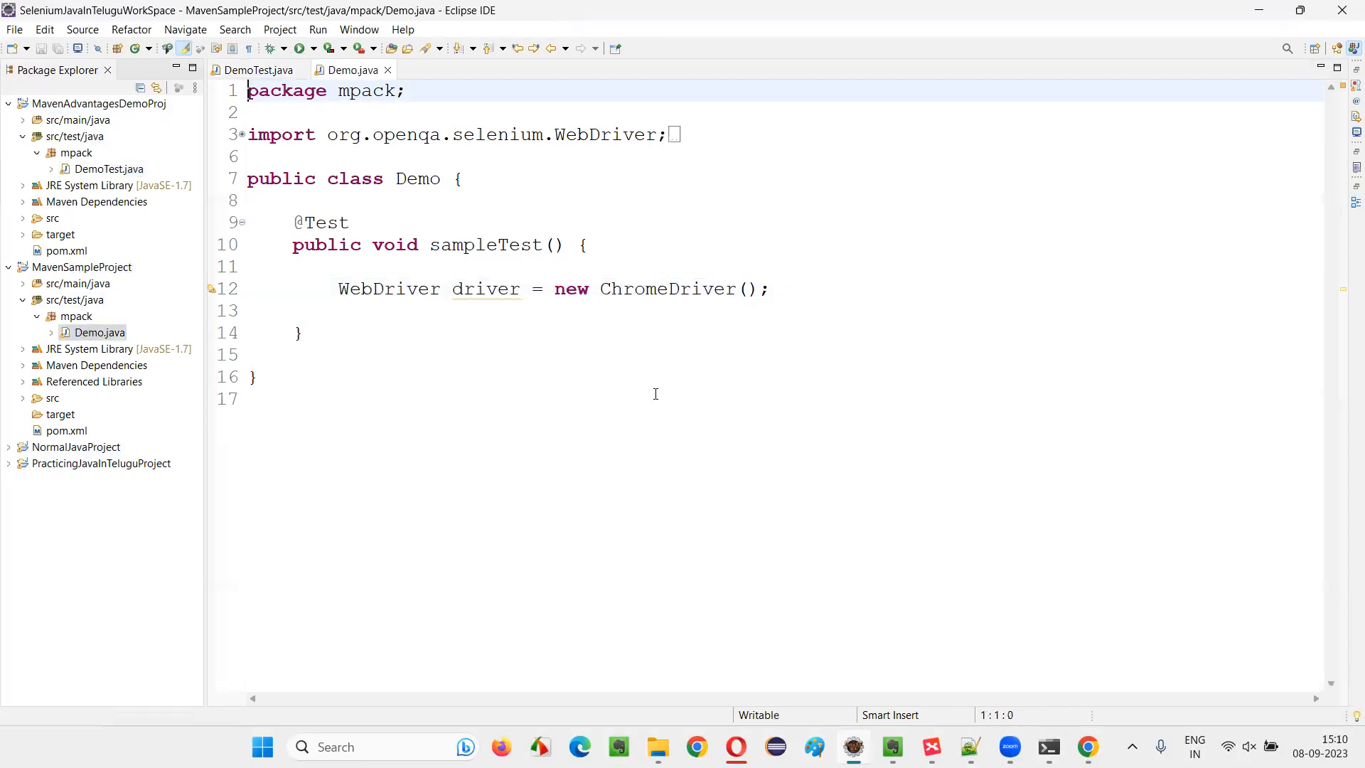
pyautogui.click(388, 70)
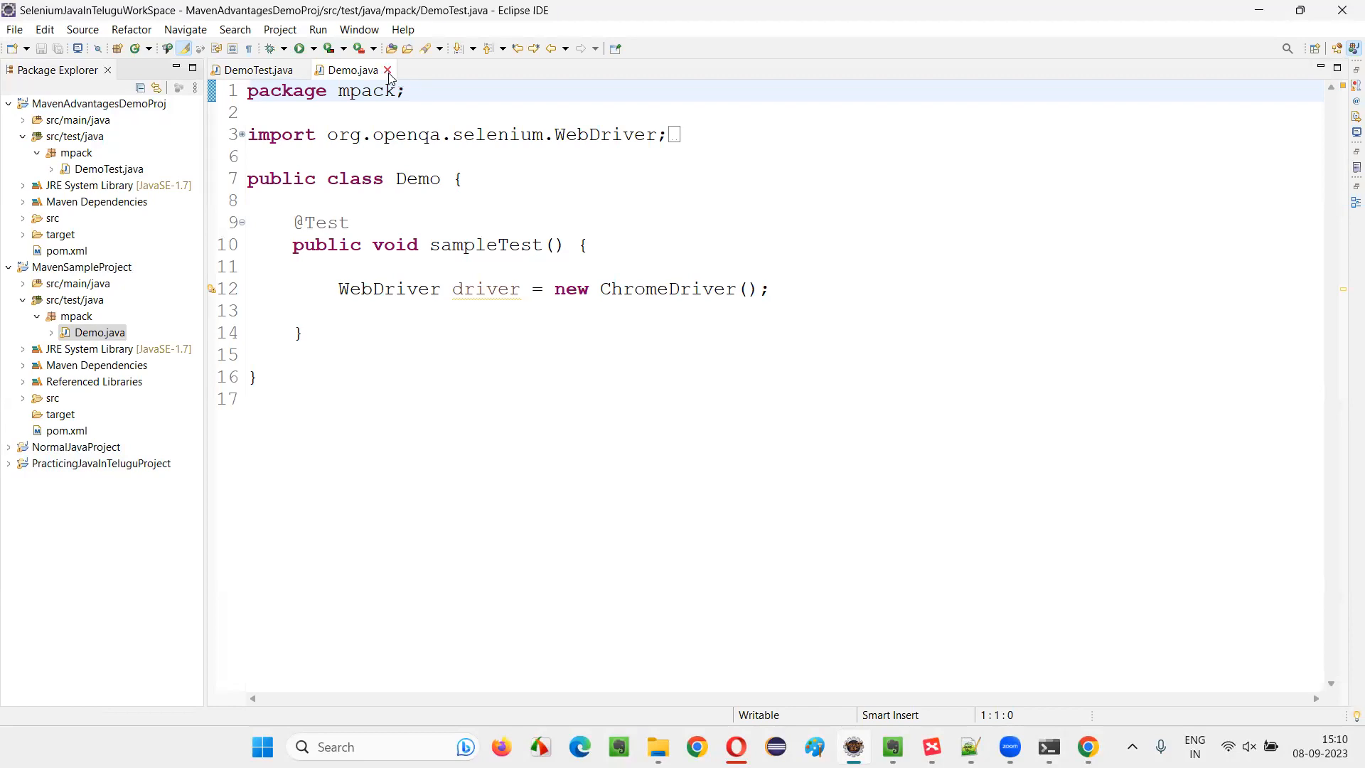
pyautogui.moveTo(278, 221); pyautogui.dragTo(451, 341)
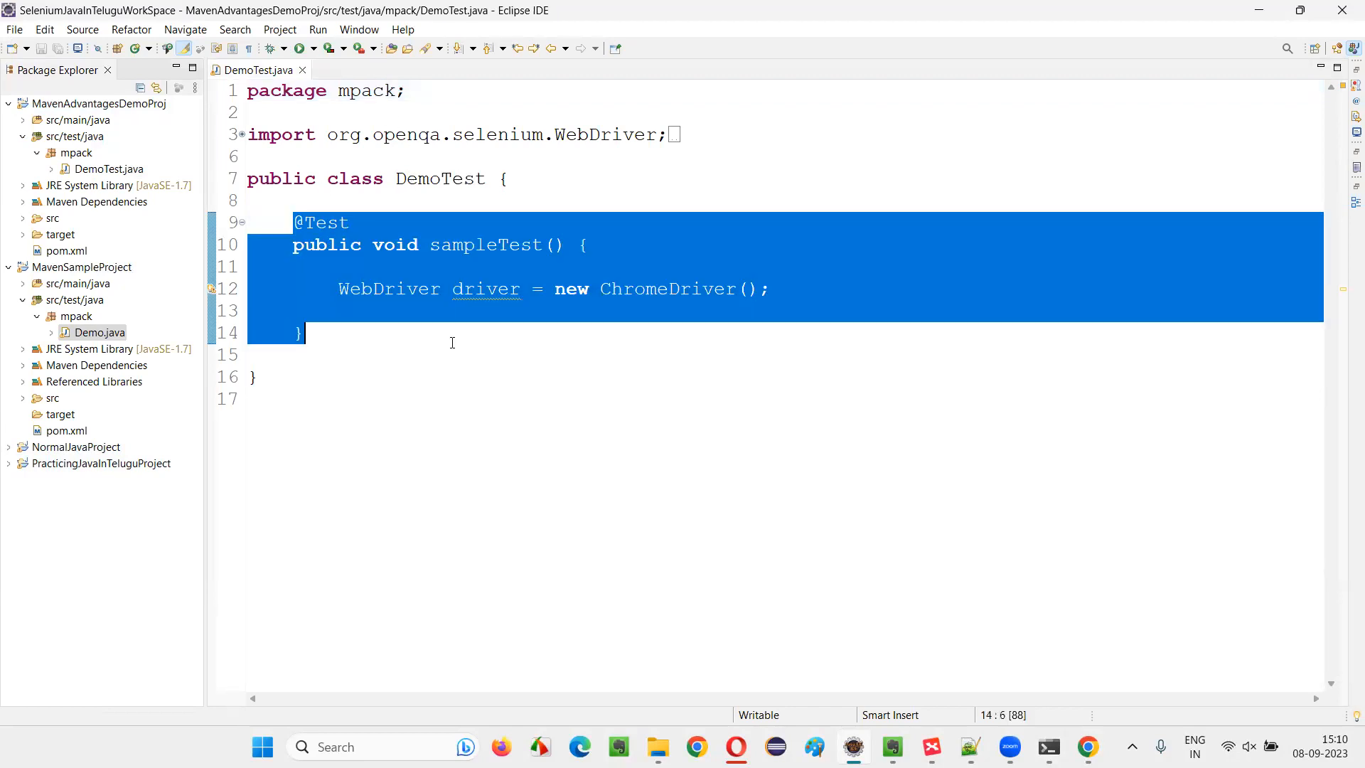
pyautogui.click(451, 341)
pyautogui.click(65, 277)
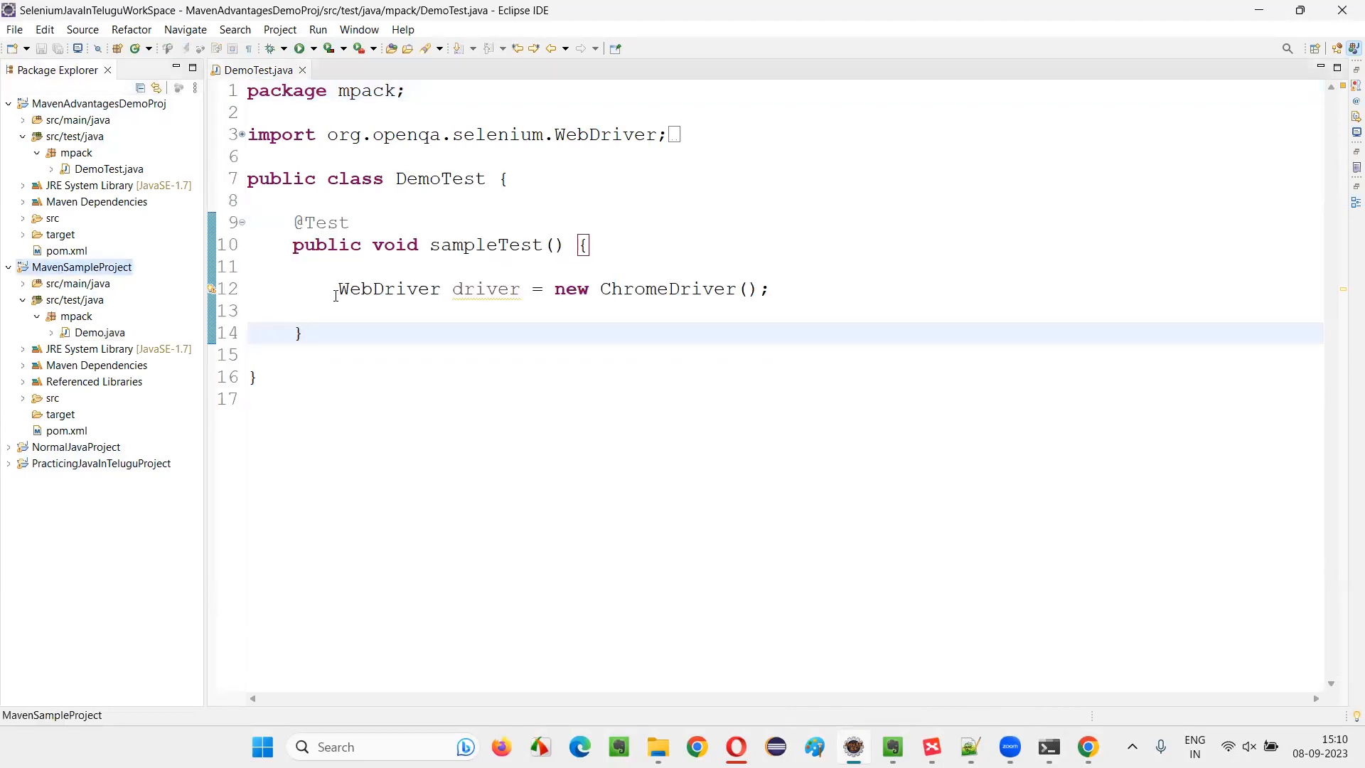
pyautogui.click(302, 70)
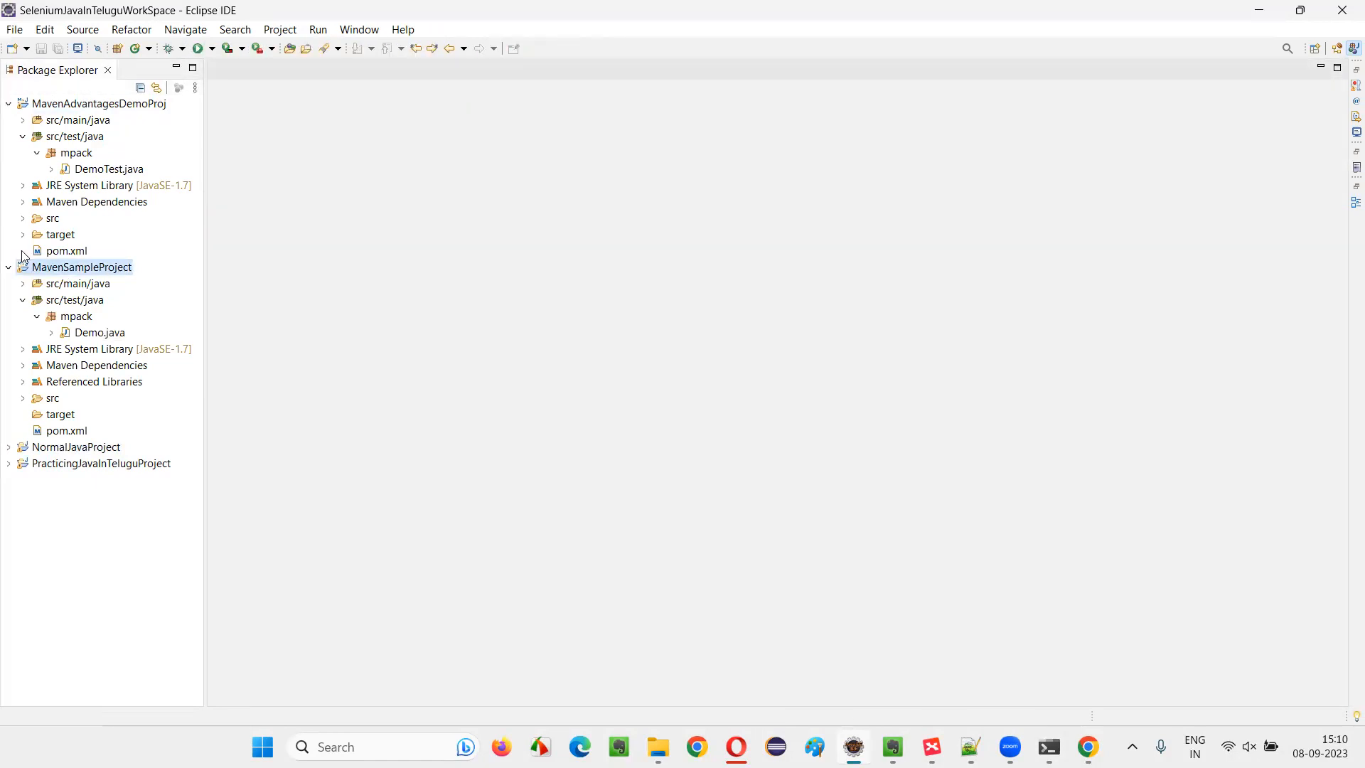
pyautogui.click(8, 267)
pyautogui.click(64, 103)
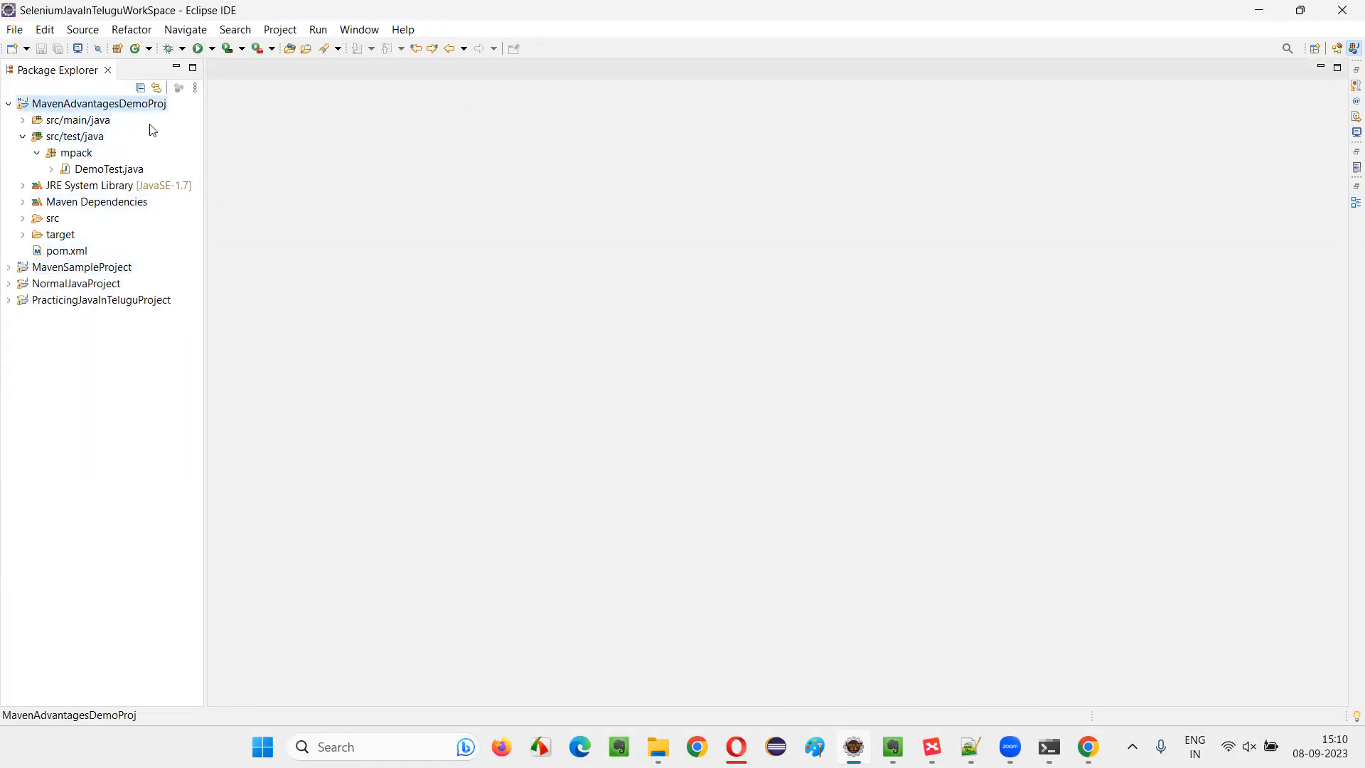
# Reopen DemoTest.java, review its sampleTest method and ChromeDriver call, and select the MavenAdvantagesDemoProj project
pyautogui.click(113, 169)
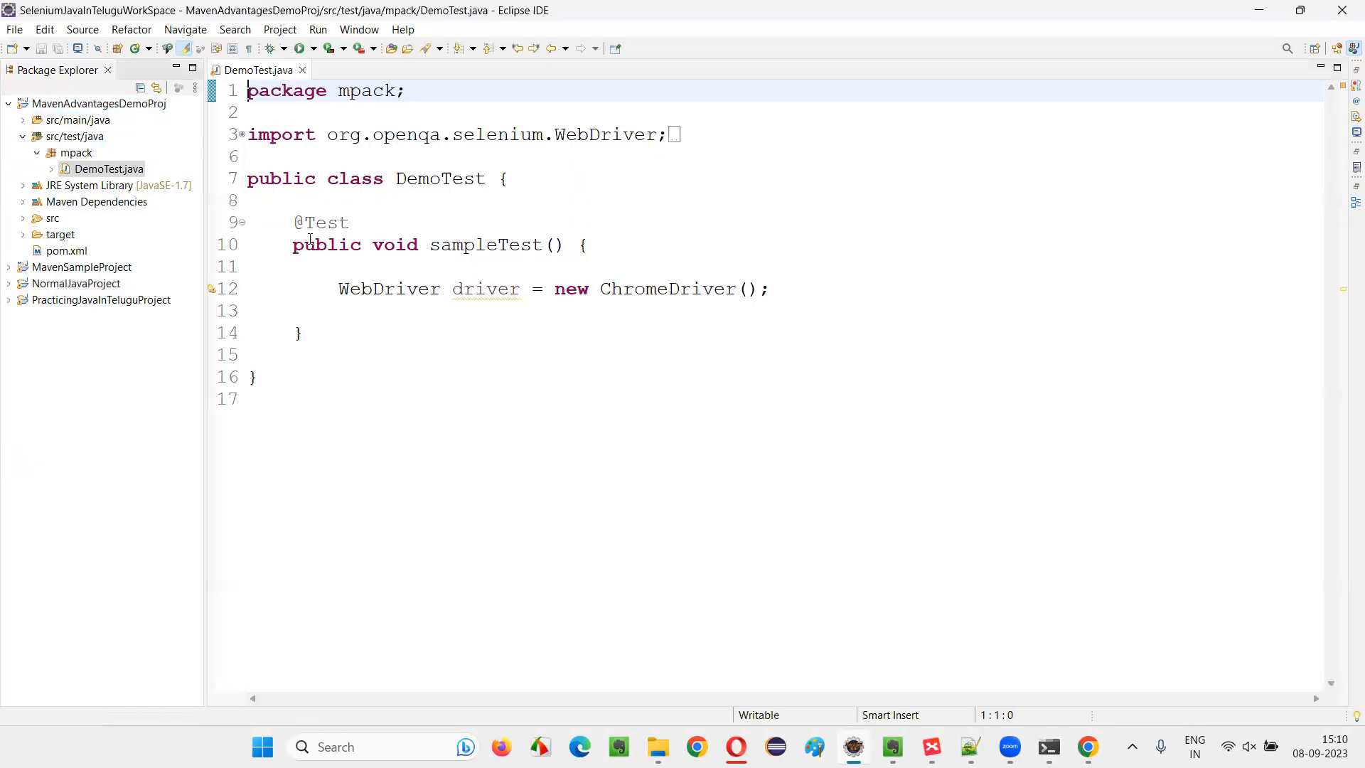
pyautogui.moveTo(294, 223); pyautogui.dragTo(446, 361)
pyautogui.click(448, 359)
pyautogui.moveTo(601, 289); pyautogui.dragTo(769, 289)
pyautogui.click(831, 357)
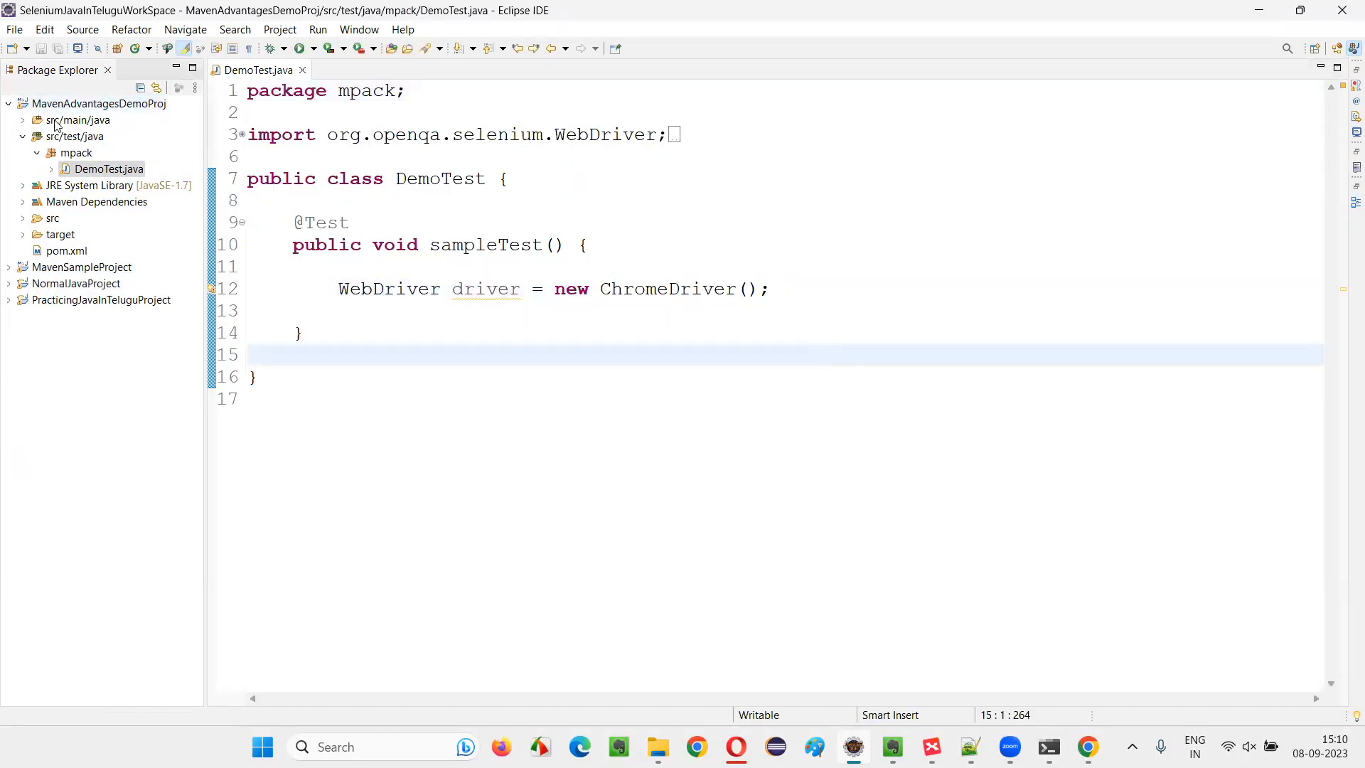
pyautogui.click(78, 104)
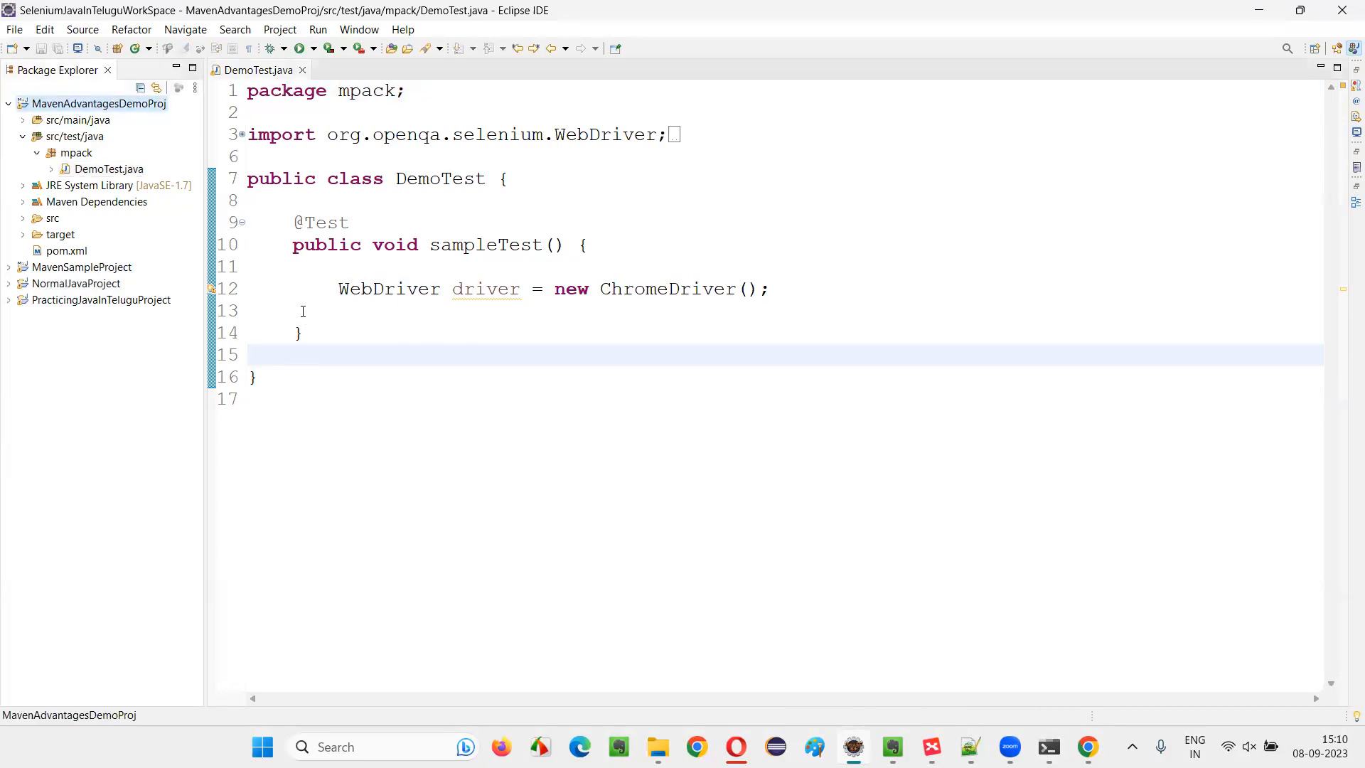
# Open the properties of MavenAdvantagesDemoProj and show the project's location in File Explorer
pyautogui.moveTo(290, 216); pyautogui.dragTo(449, 340)
pyautogui.click(449, 339)
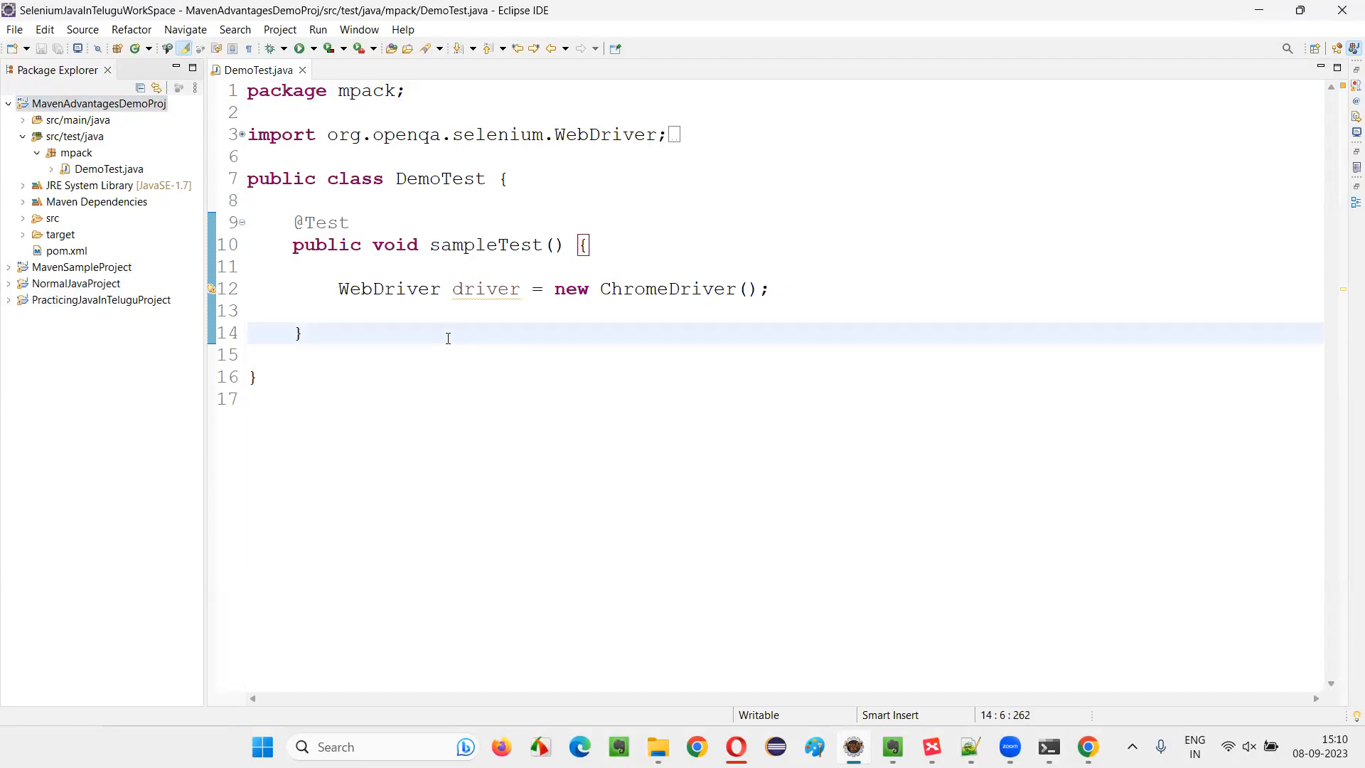
pyautogui.rightClick(125, 107)
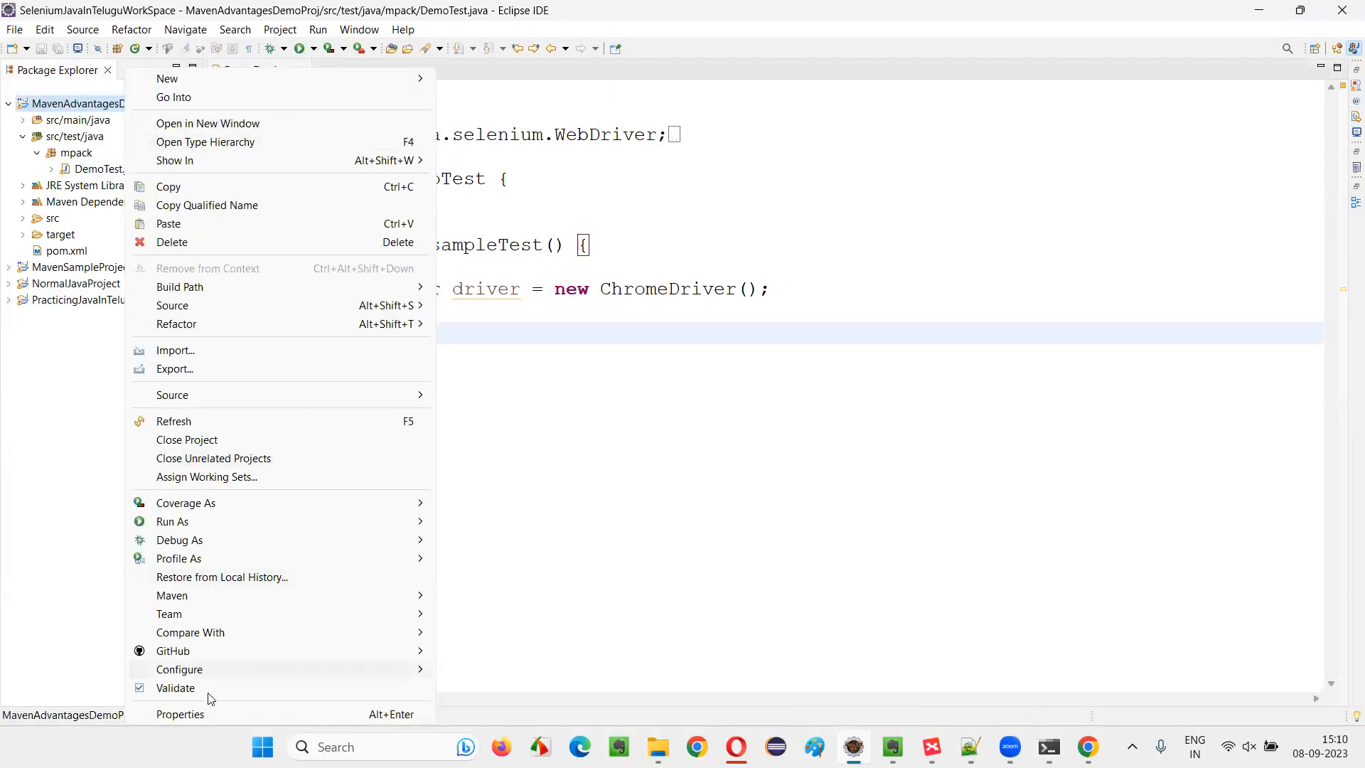
pyautogui.click(213, 714)
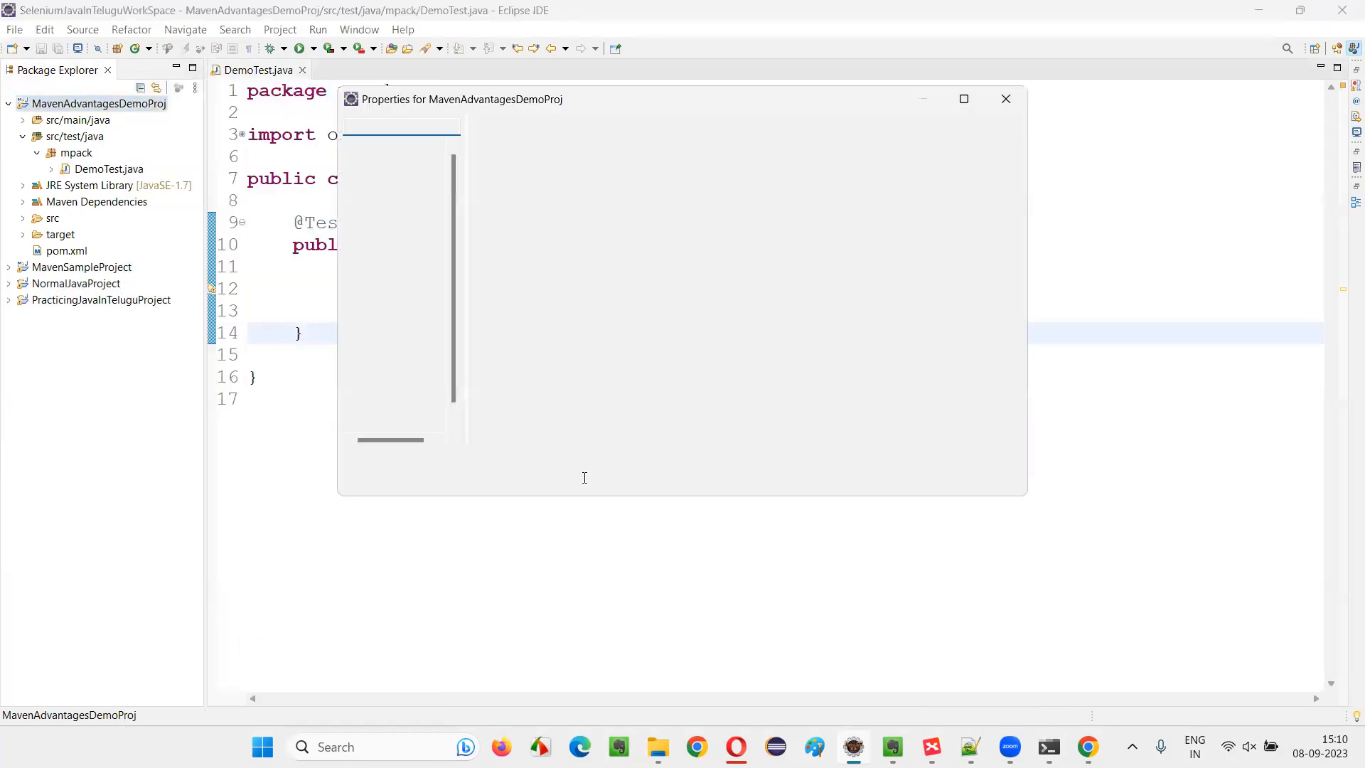
pyautogui.click(388, 149)
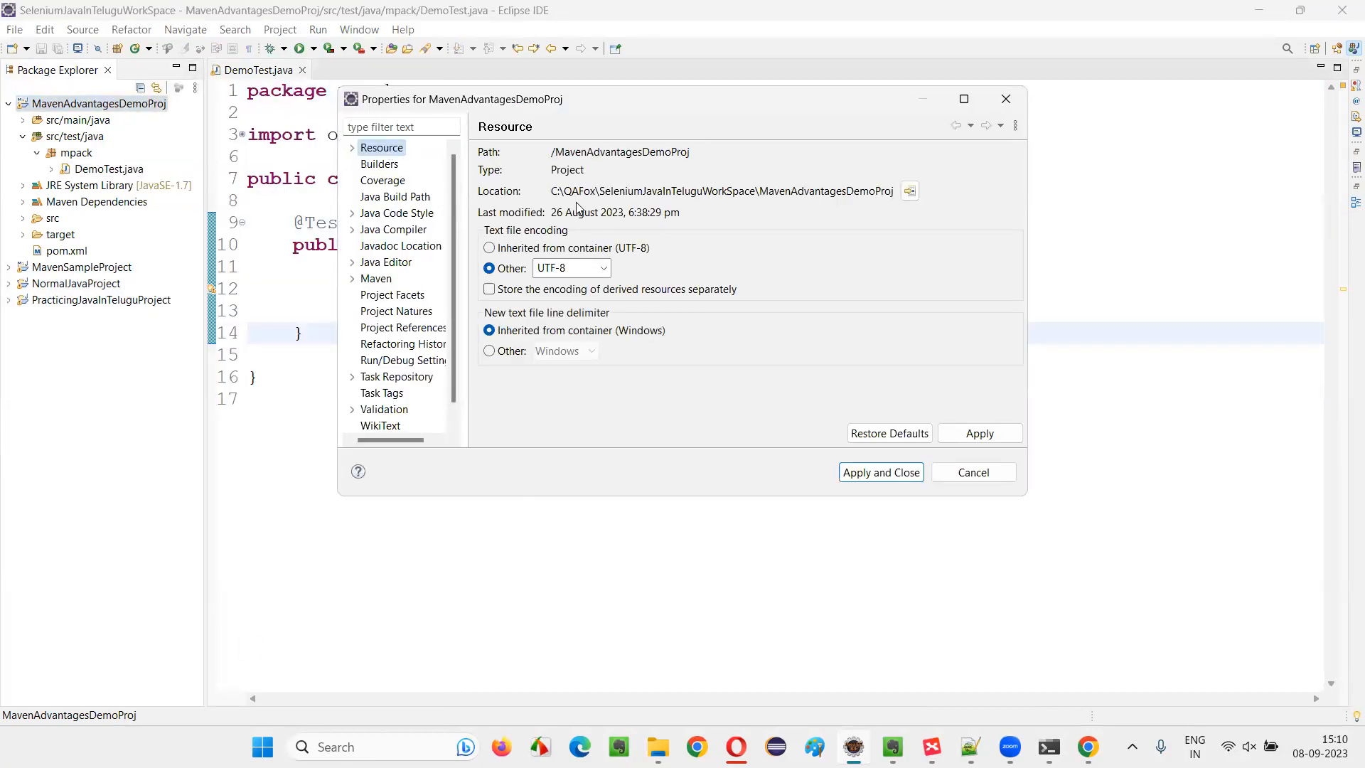
pyautogui.moveTo(553, 190); pyautogui.dragTo(891, 209)
pyautogui.click(910, 190)
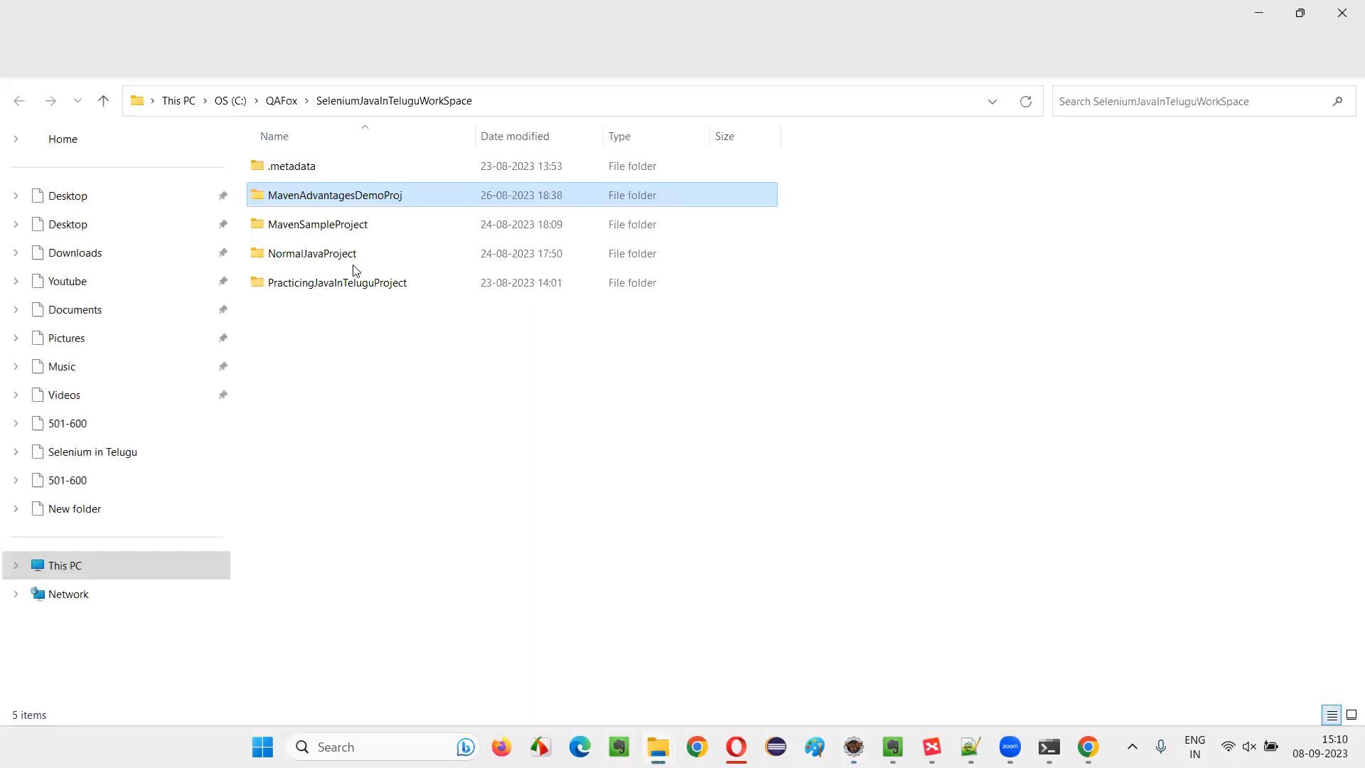
# Open the MavenAdvantagesDemoProj folder and copy its full path
pyautogui.doubleClick(378, 202)
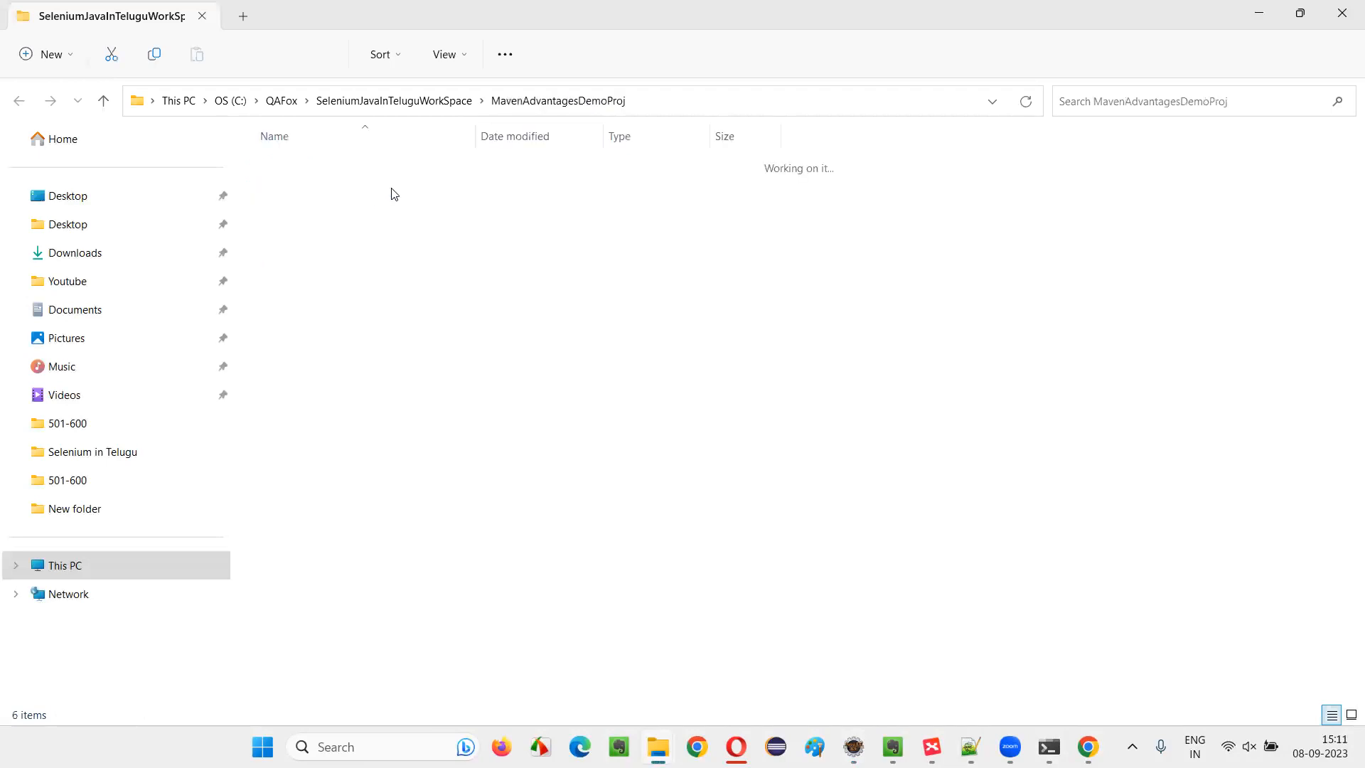
pyautogui.click(661, 103)
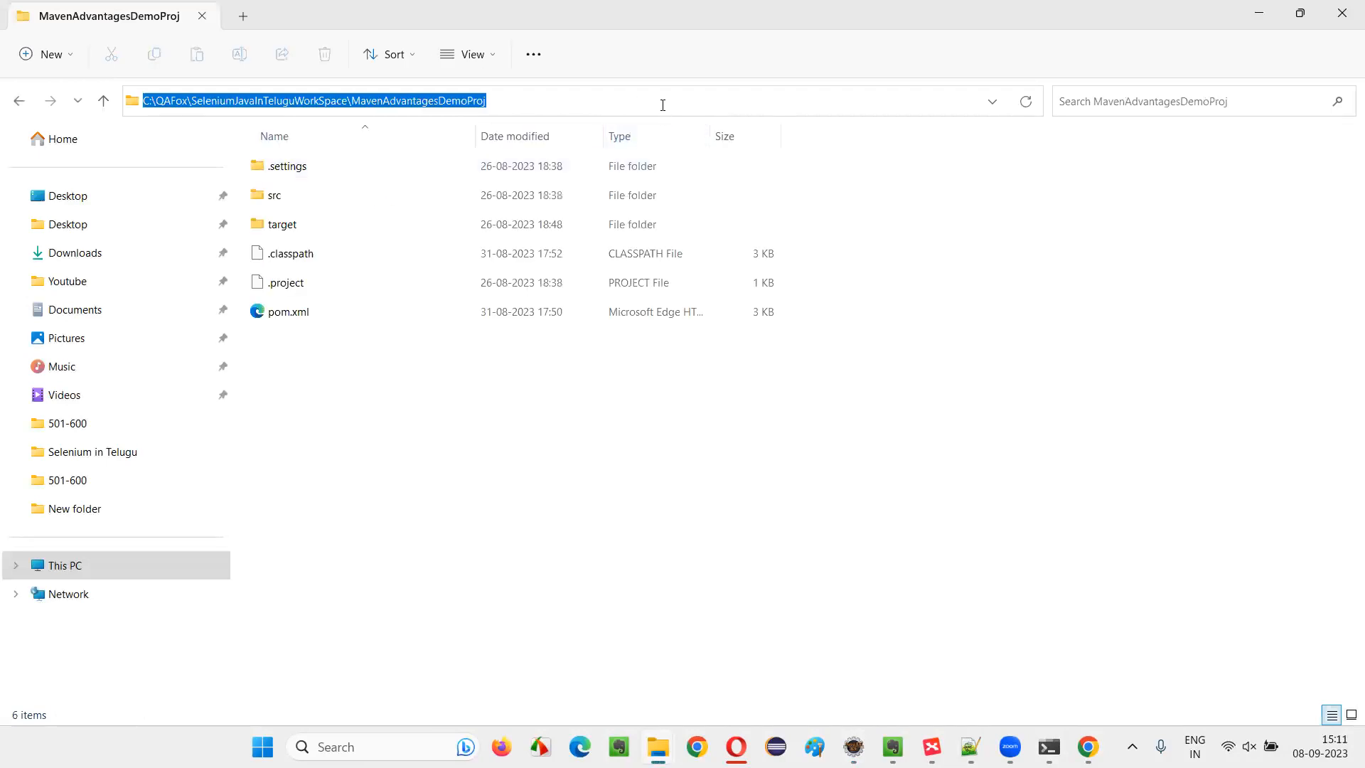
pyautogui.rightClick(372, 98)
pyautogui.click(437, 162)
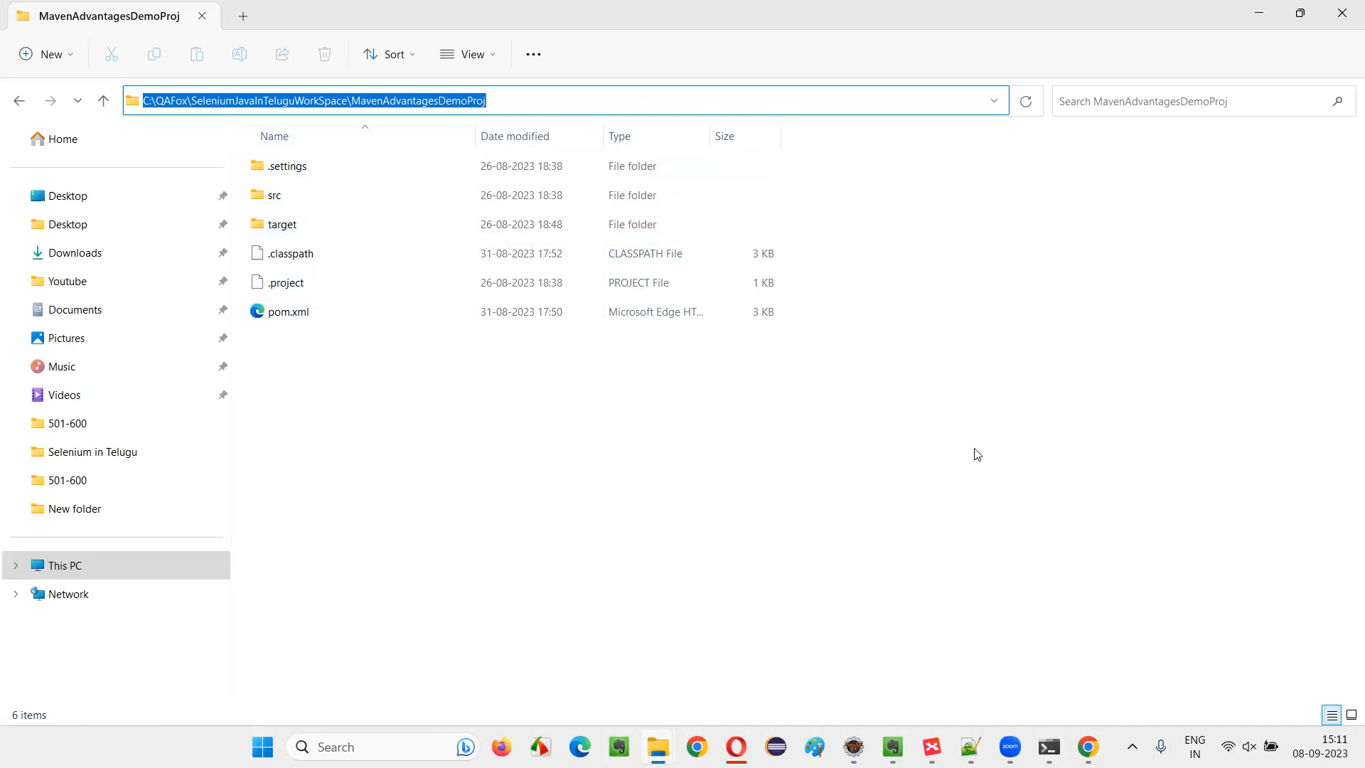
# Switch to Jenkins in Chrome and set the custom workspace directory to C:\QAFox\SeleniumJavaInTeluguWorkSpace\MavenAdvantagesDemoProj
pyautogui.hotkey('alt', 'Tab')
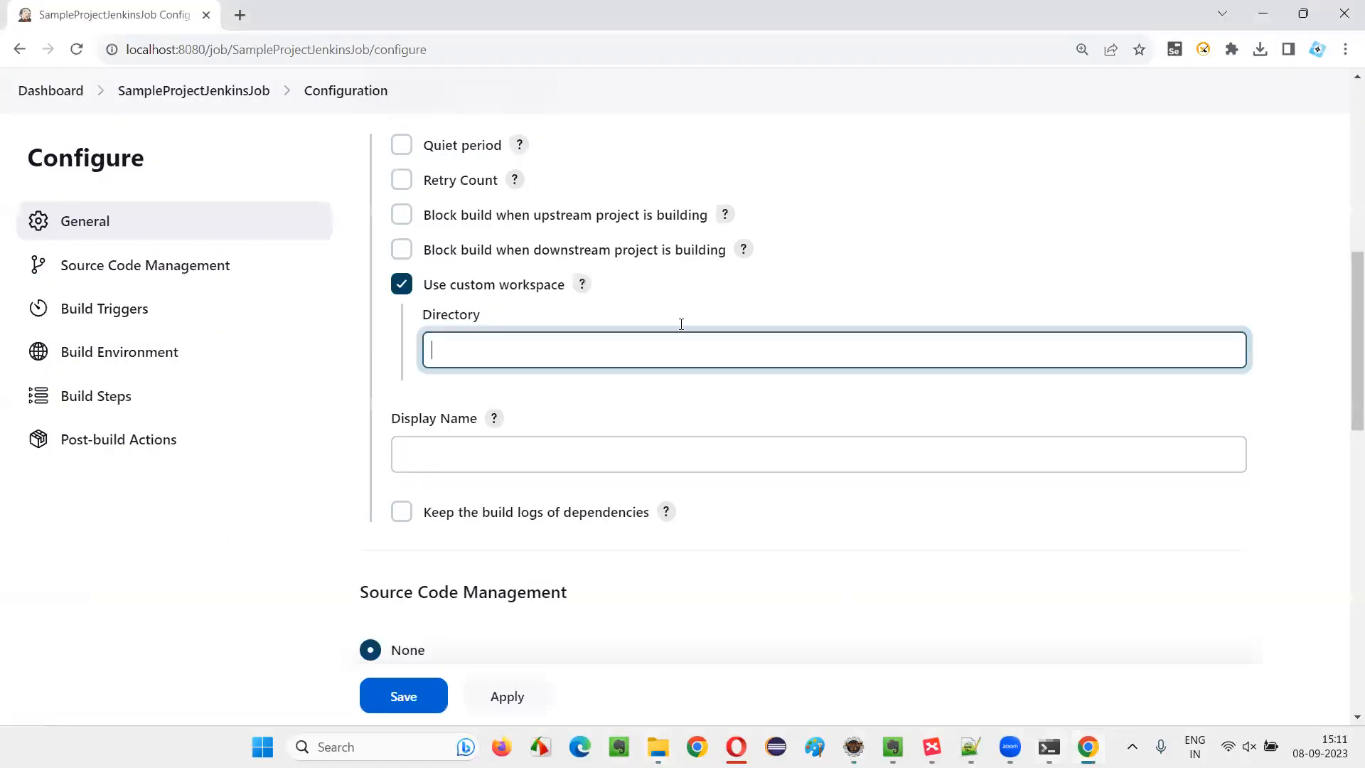
pyautogui.rightClick(479, 352)
pyautogui.click(521, 489)
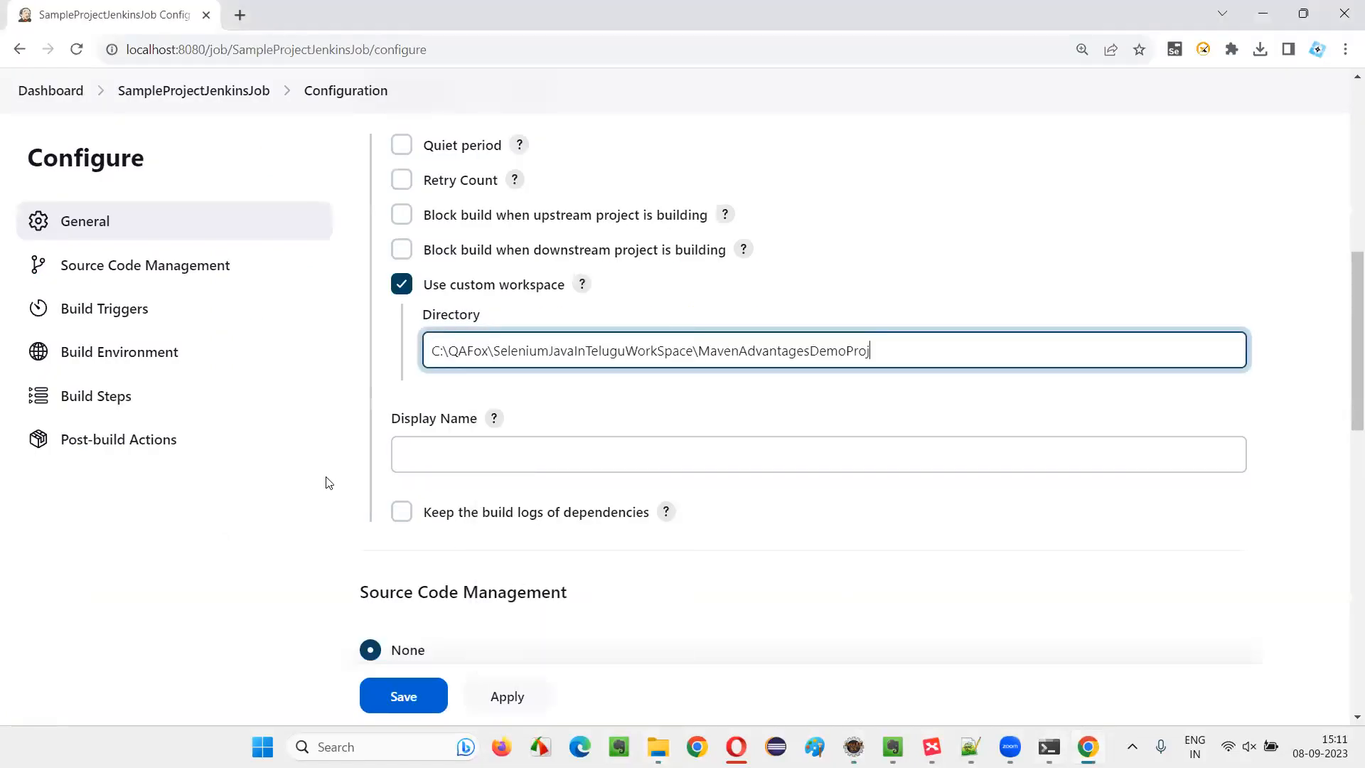
pyautogui.click(283, 560)
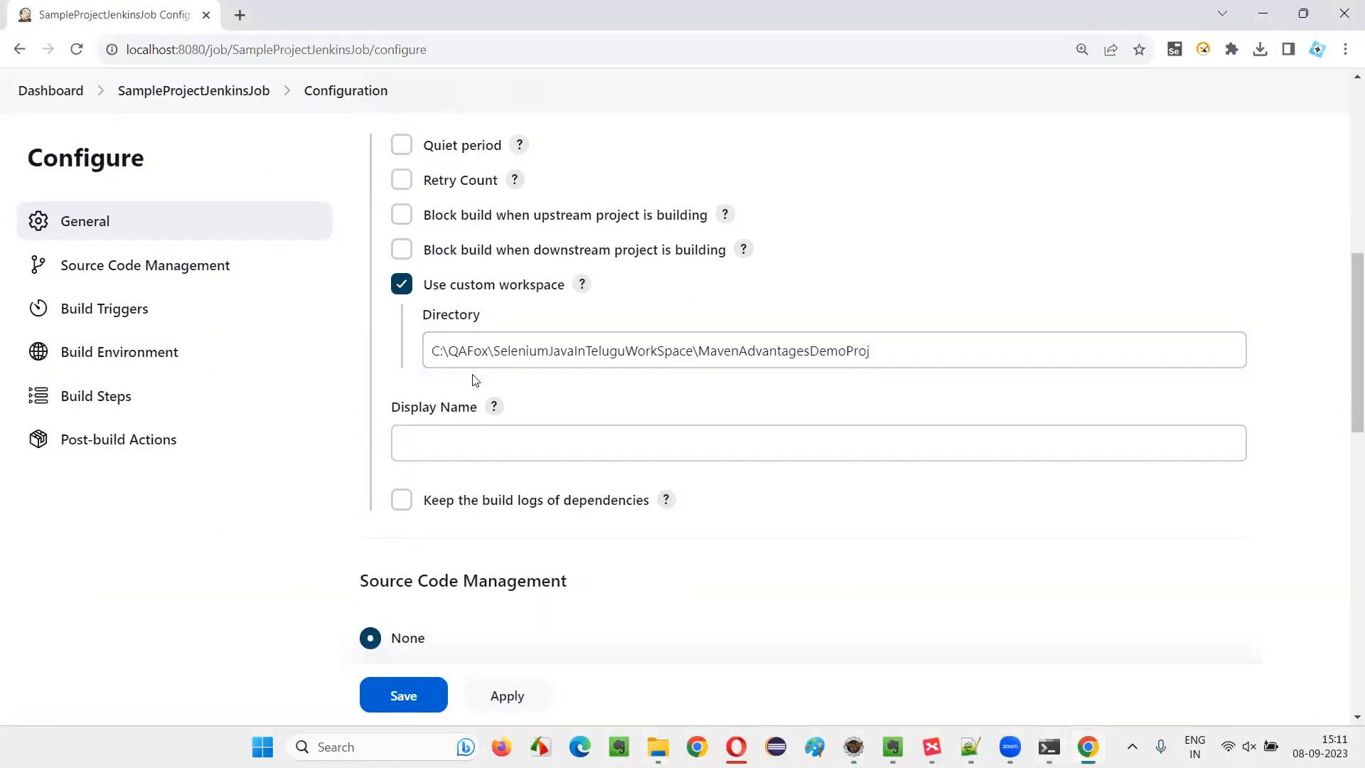
# Cancel the project properties dialog in Eclipse, minimise the MavenAdvantagesDemoProj folder window, and return to the job's Source Code Management section in Jenkins
pyautogui.scroll(-3, 687, 344)
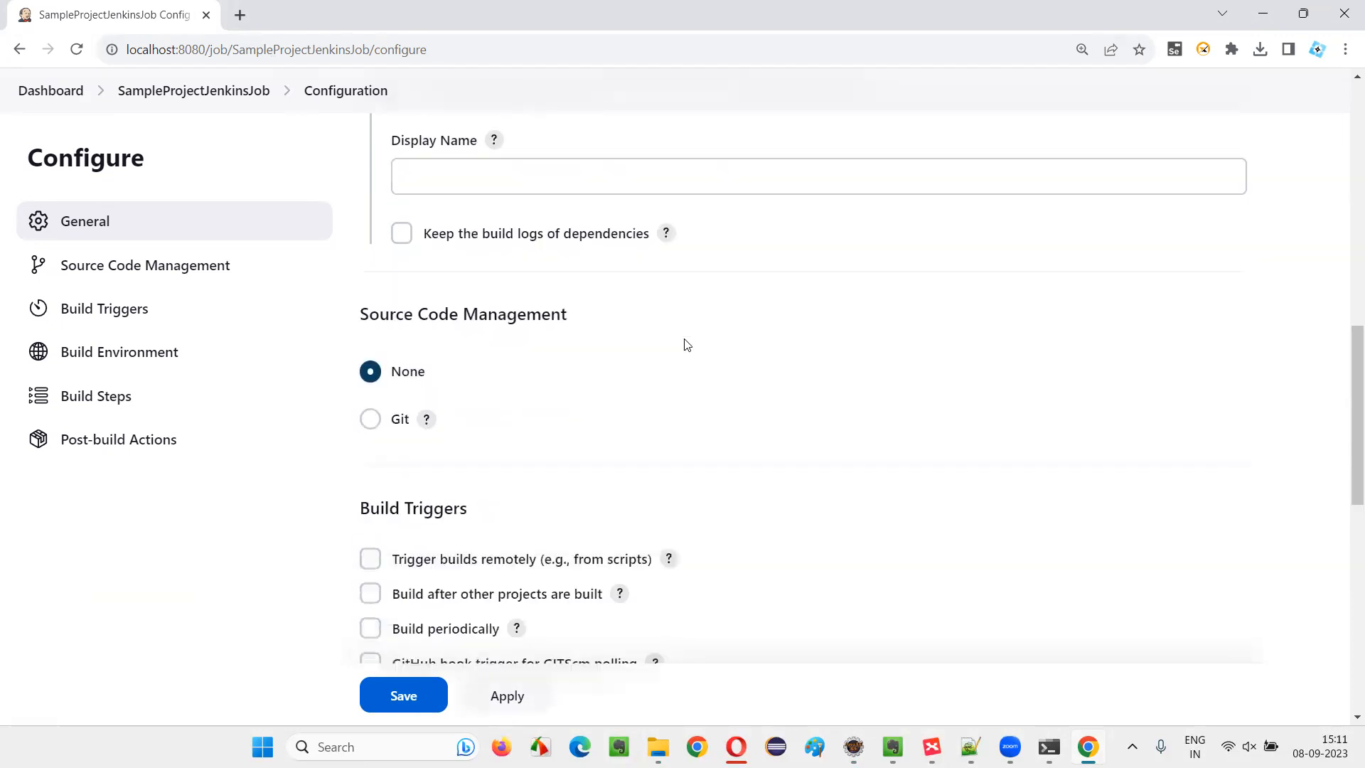
pyautogui.moveTo(354, 322); pyautogui.dragTo(579, 327)
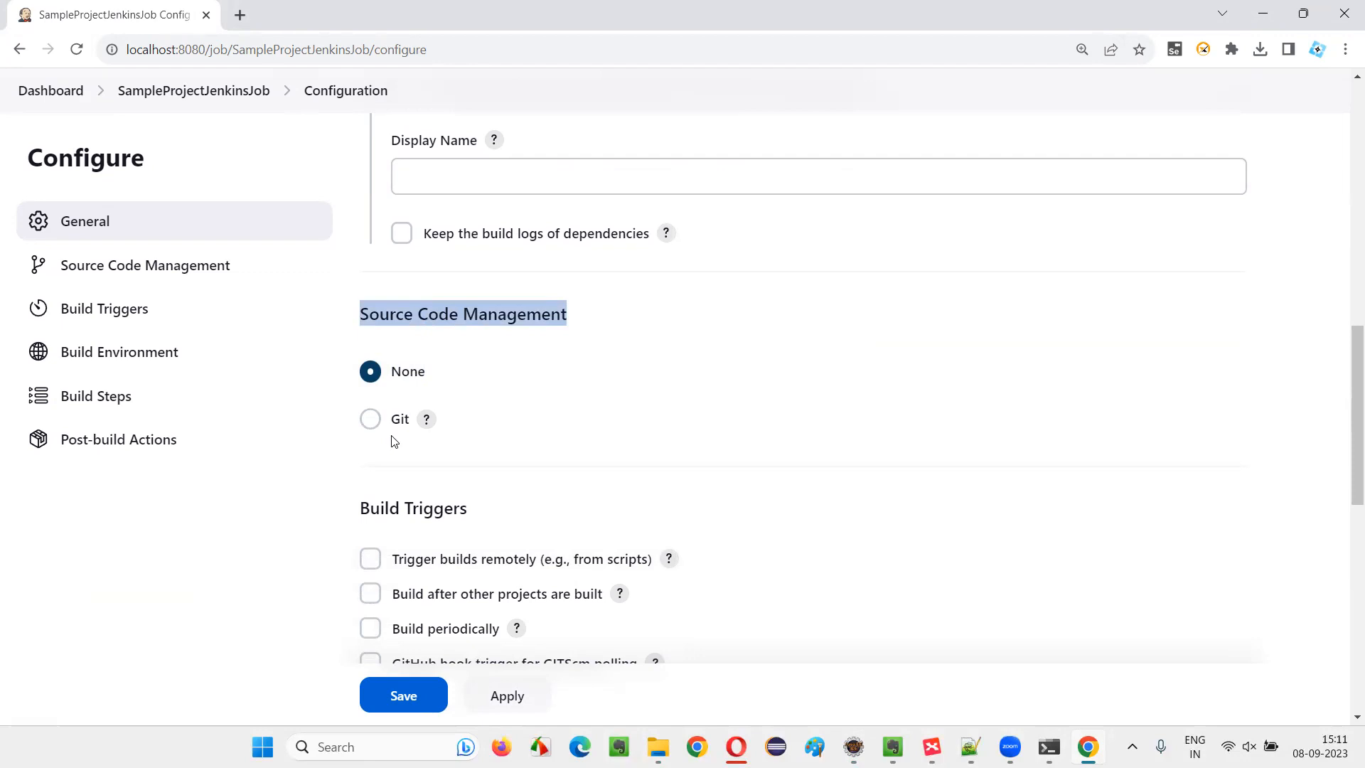
pyautogui.hotkey('alt', 'Tab')
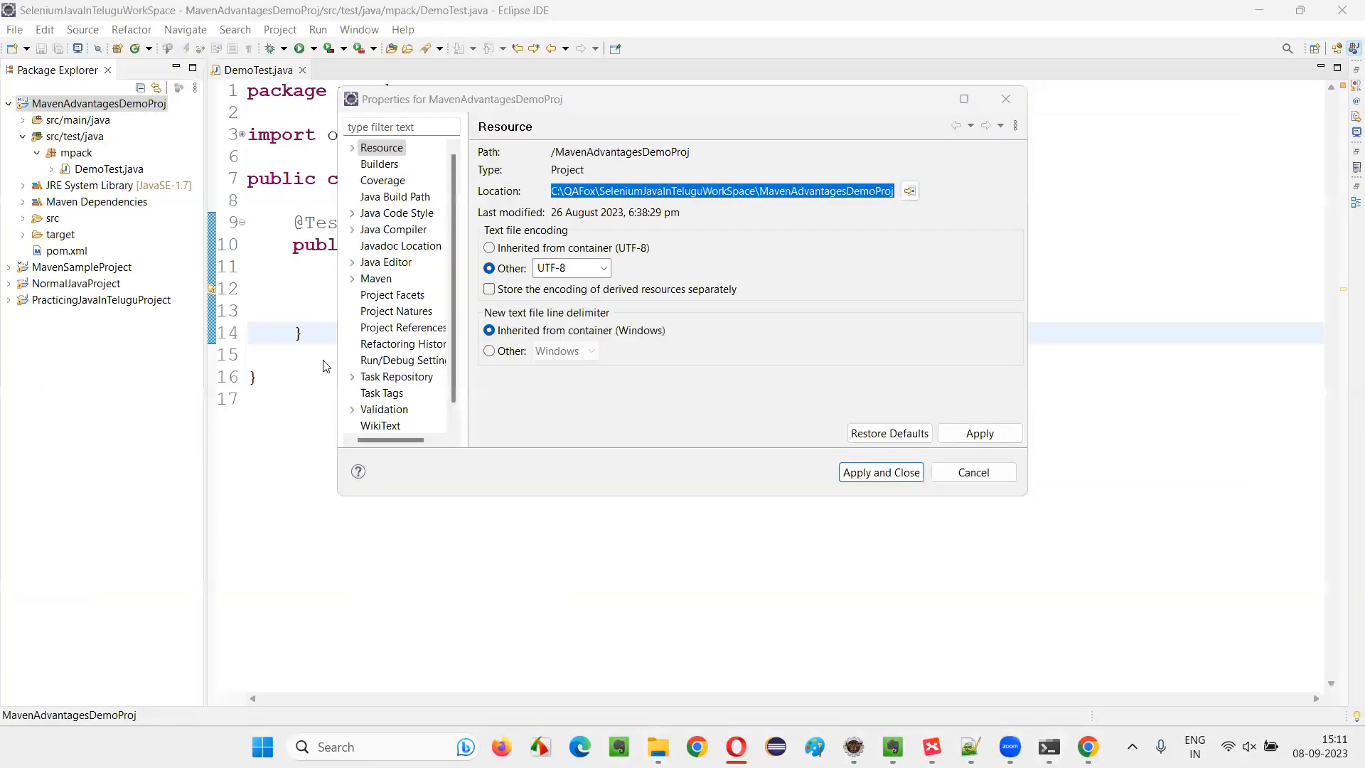
pyautogui.click(973, 471)
pyautogui.moveTo(657, 746)
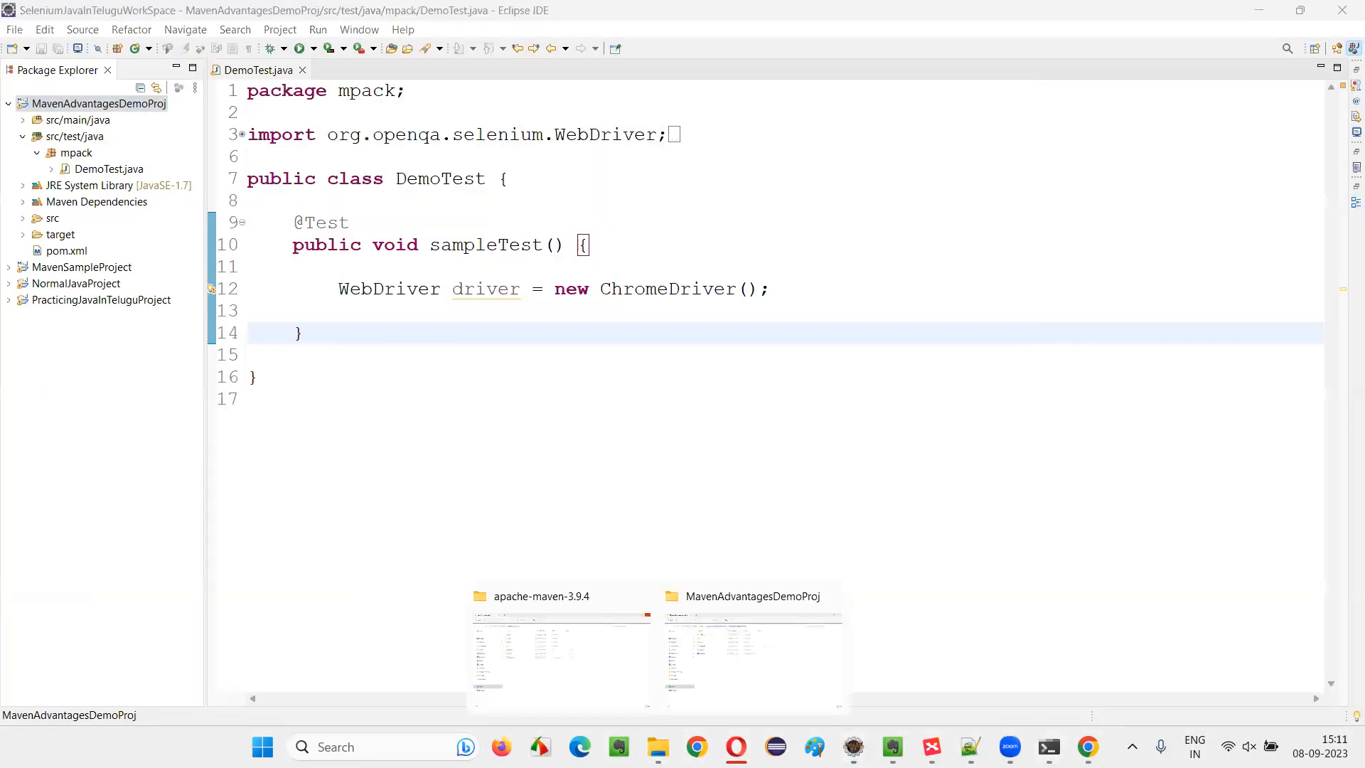
pyautogui.click(753, 643)
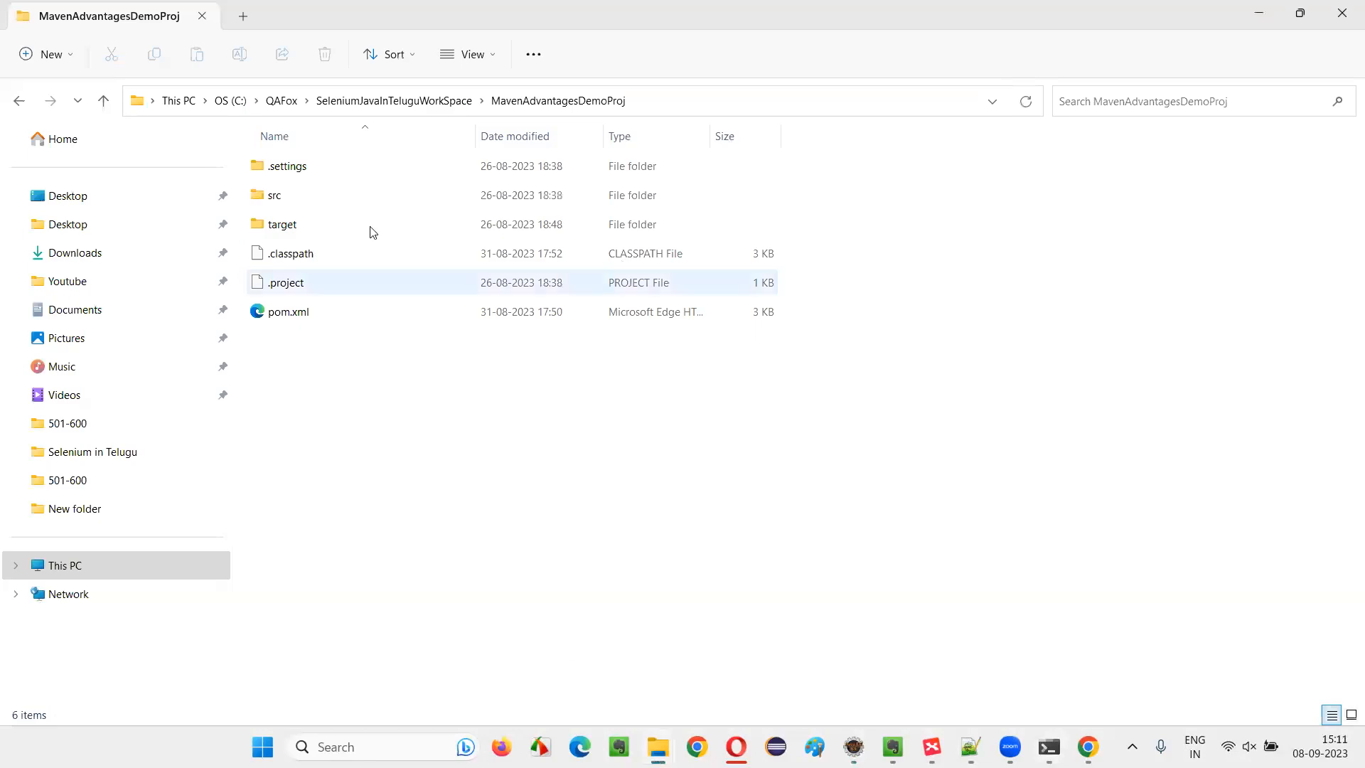
pyautogui.click(1253, 15)
pyautogui.hotkey('alt', 'Tab')
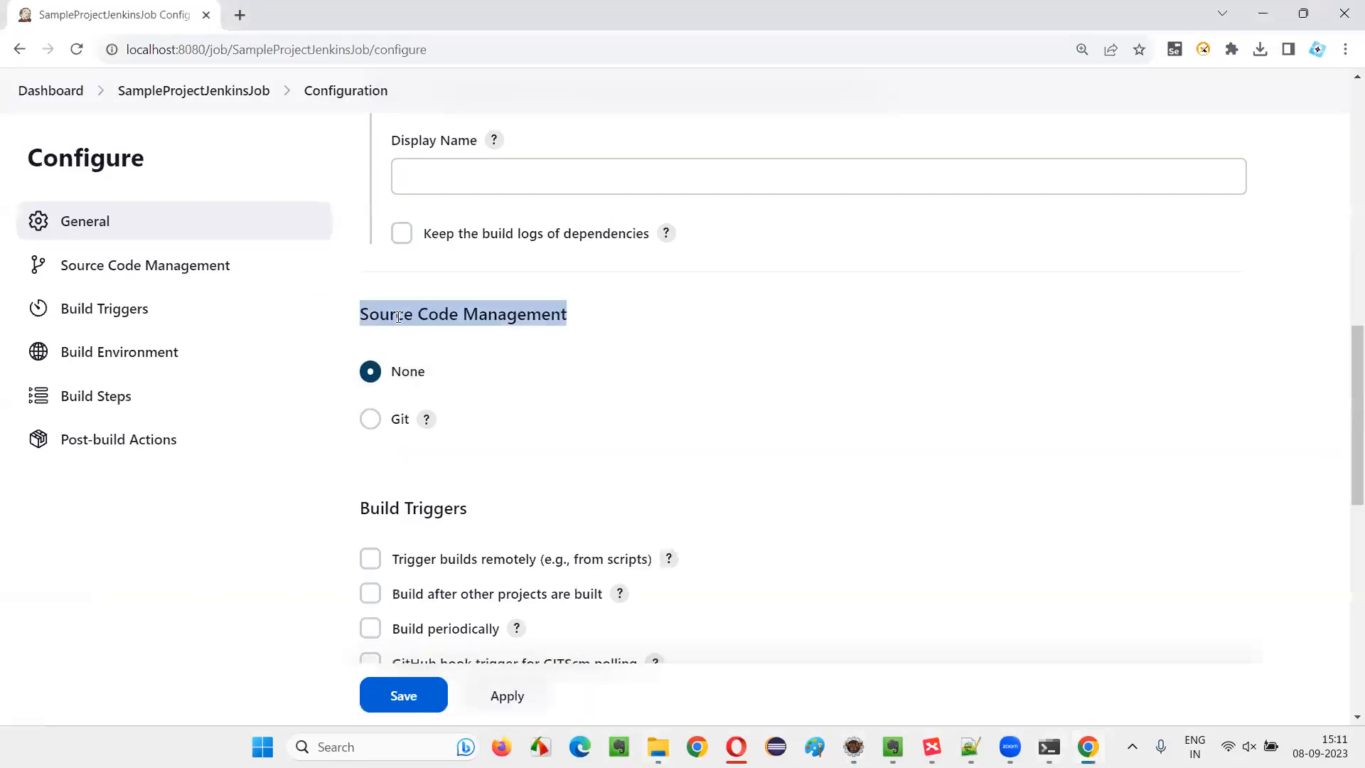
# Preview the Git repository settings under Source Code Management and set the option back to None
pyautogui.click(370, 419)
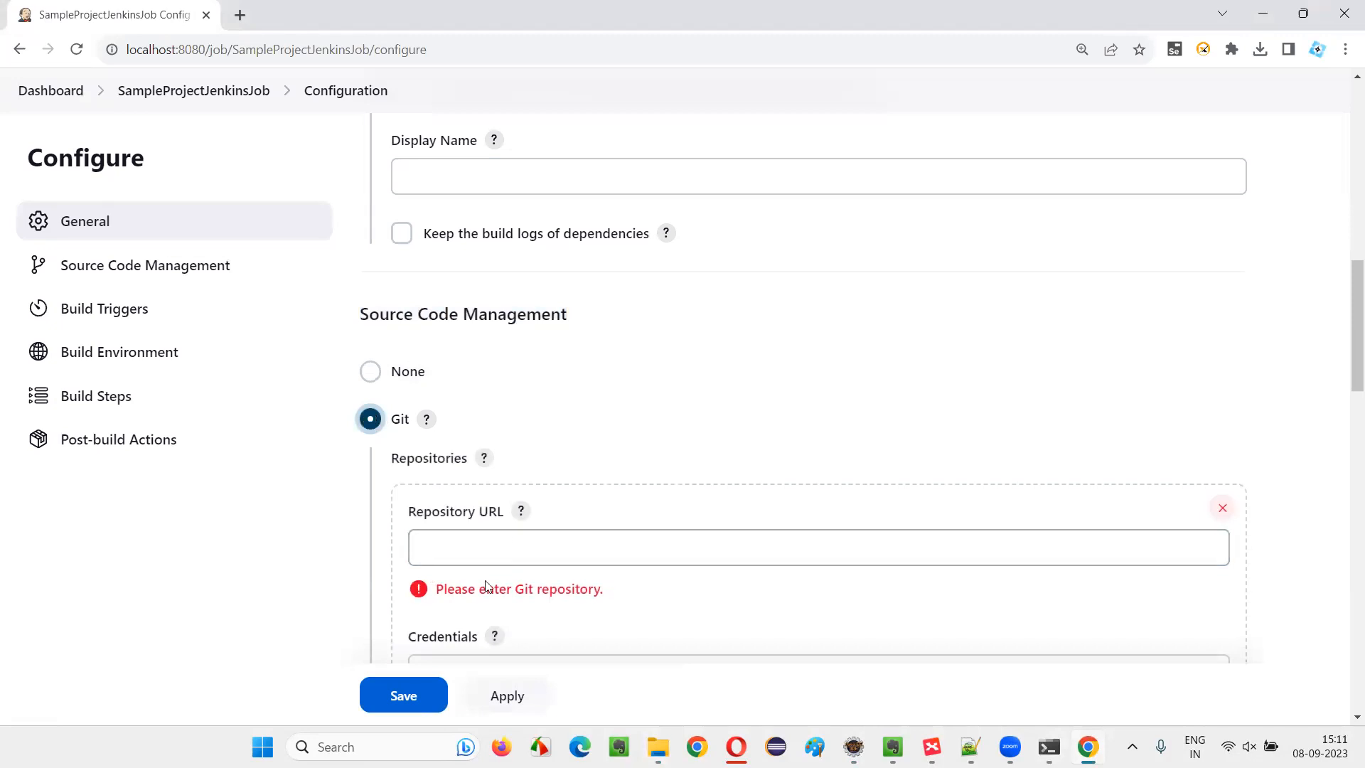
pyautogui.click(383, 386)
pyautogui.scroll(-1, 896, 423)
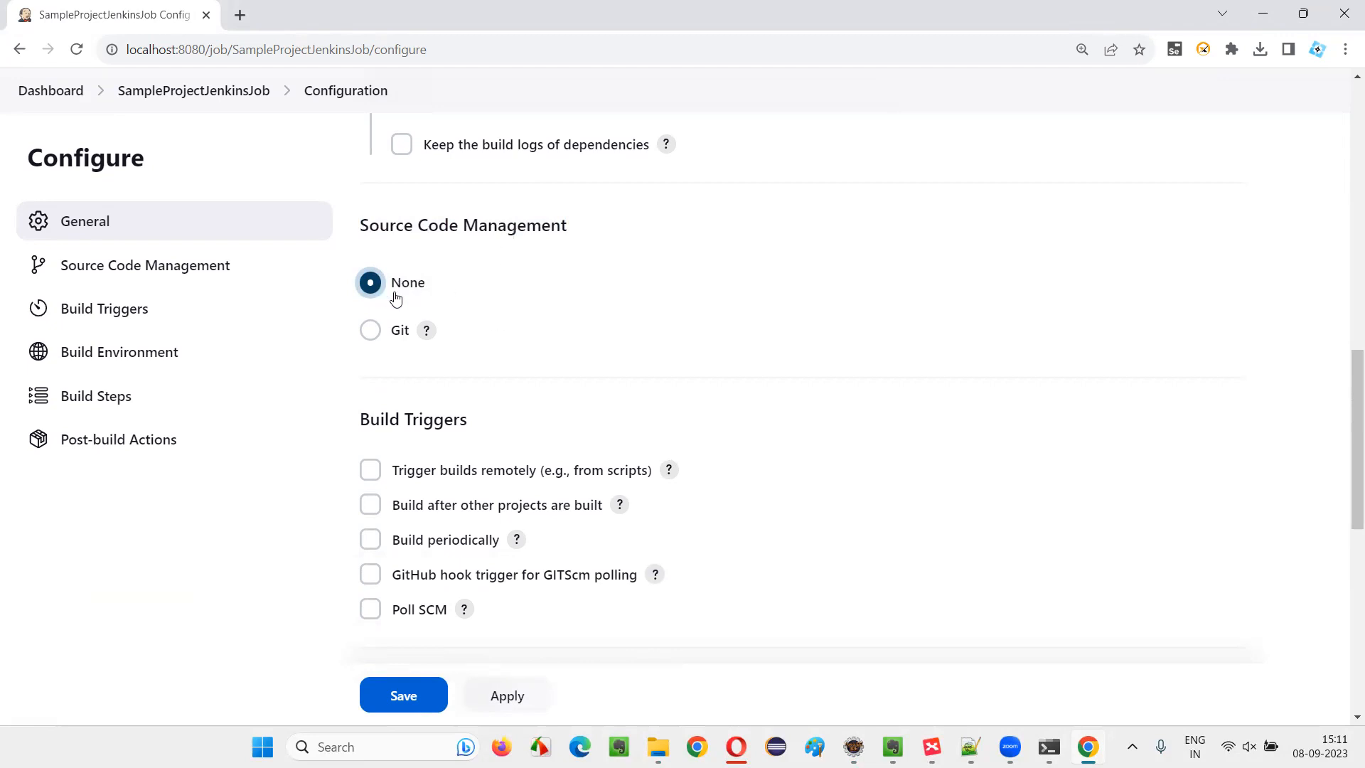
# Examine the Build Triggers options in the configuration of SampleProjectJenkinsJob
pyautogui.scroll(-1, 591, 305)
pyautogui.moveTo(369, 331); pyautogui.dragTo(475, 334)
pyautogui.click(475, 334)
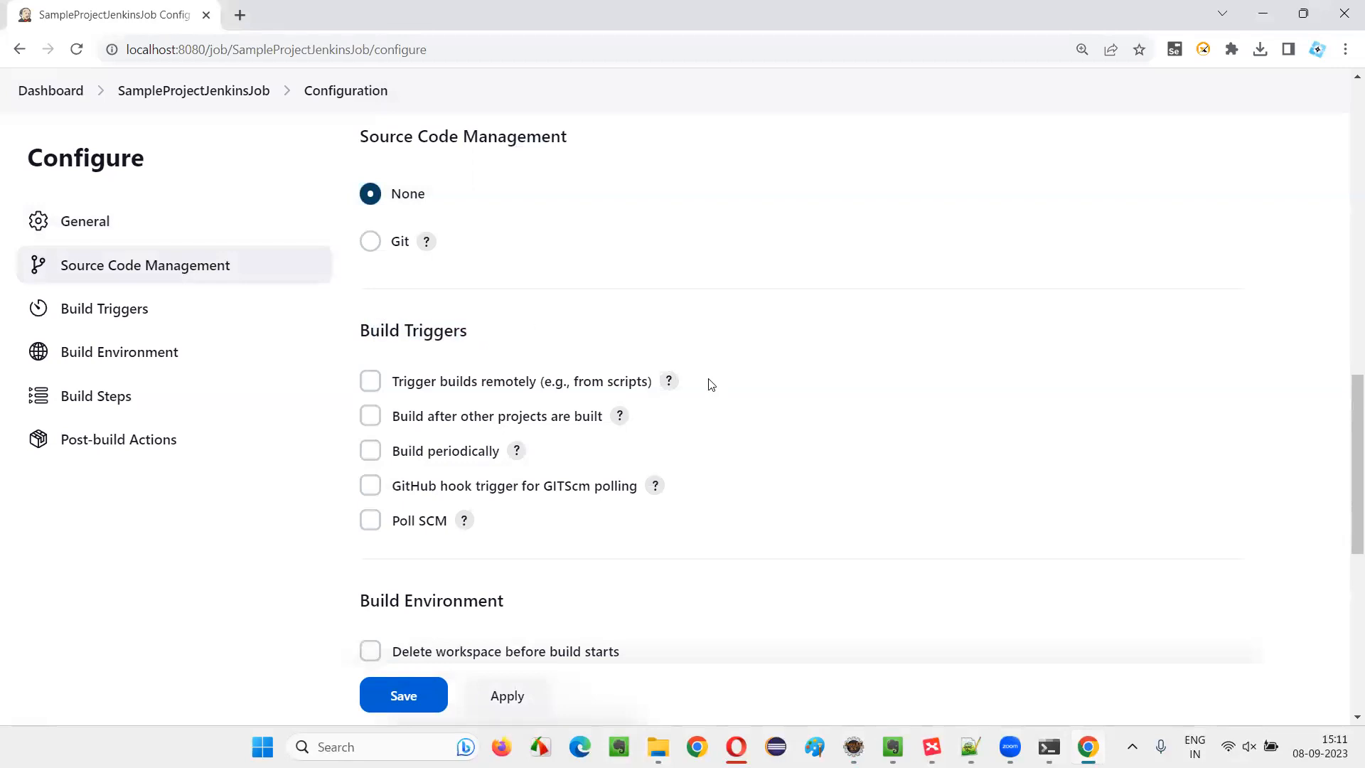
pyautogui.scroll(-1, 708, 384)
pyautogui.moveTo(361, 241); pyautogui.dragTo(515, 244)
pyautogui.click(504, 247)
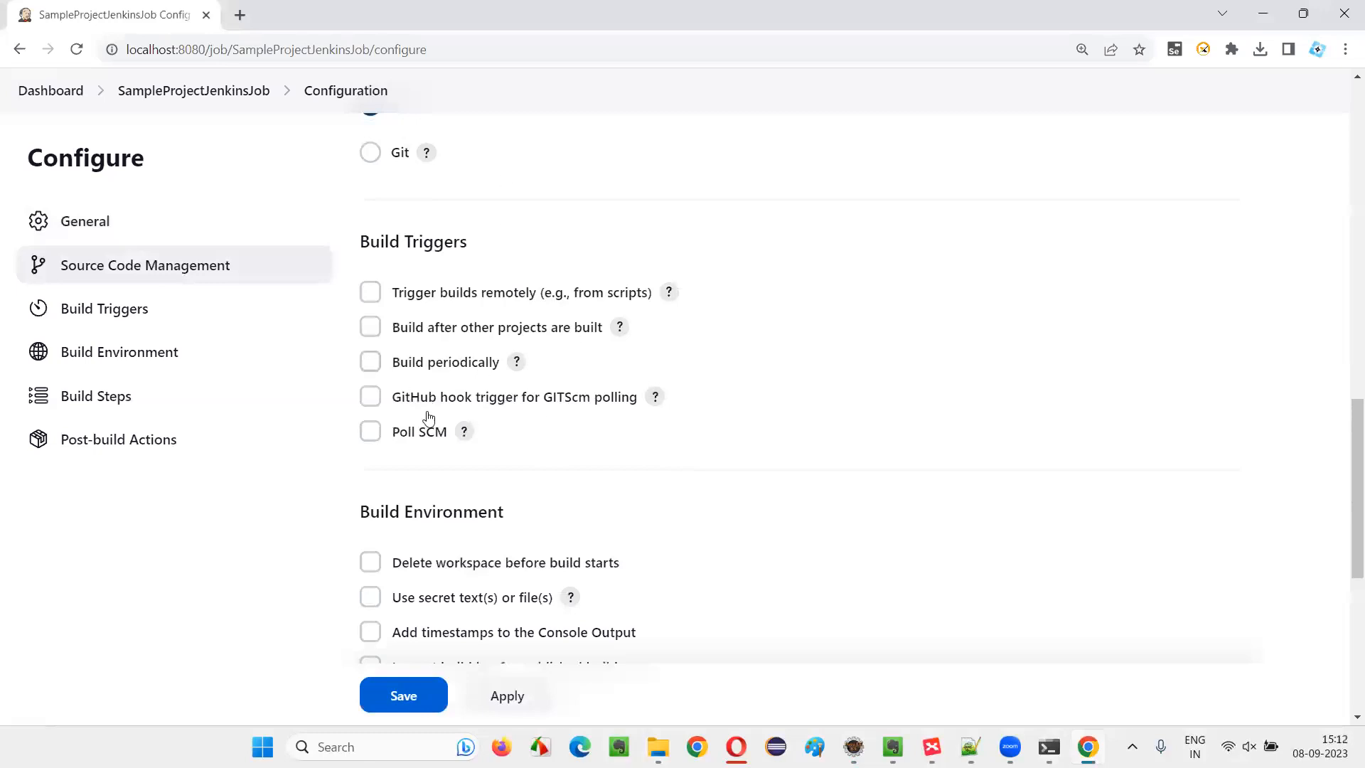
# Enable the Build periodically trigger for the job and show the help for its Schedule field
pyautogui.click(369, 363)
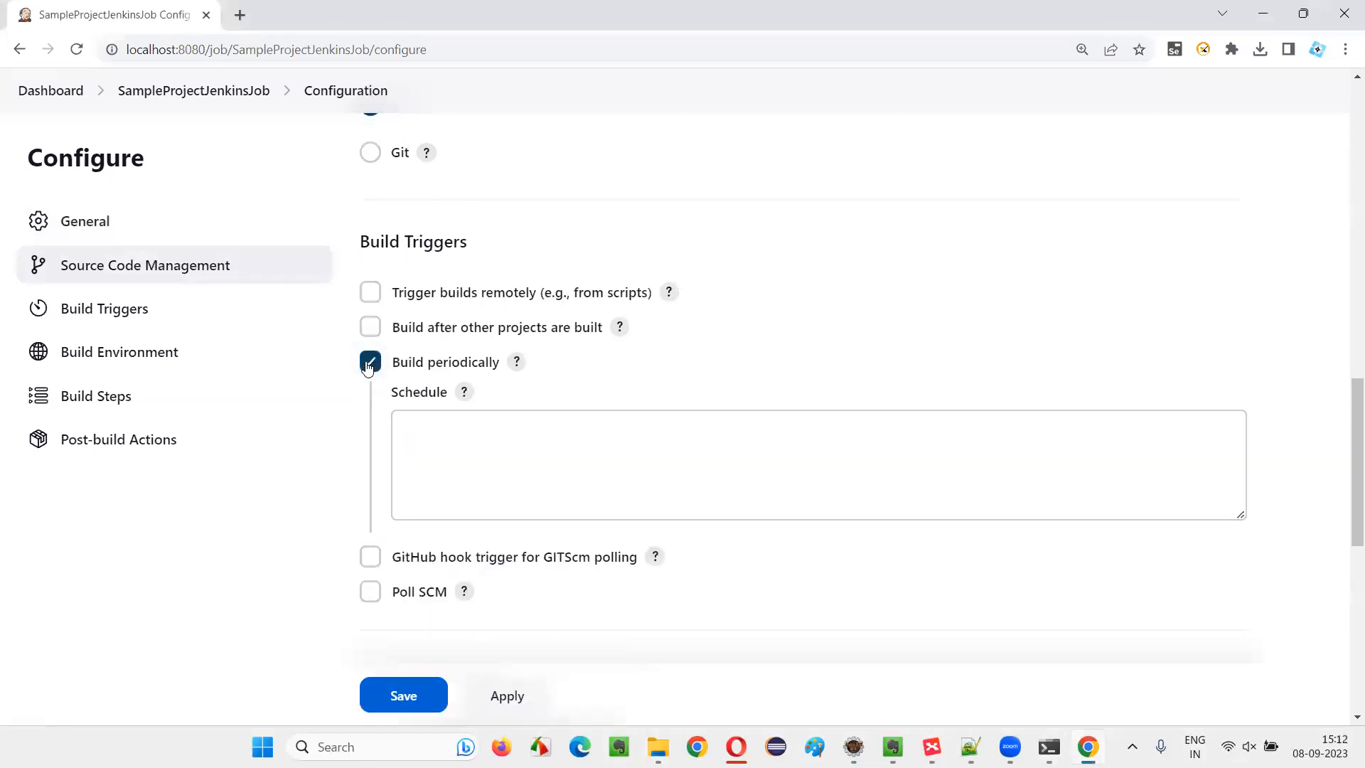
pyautogui.click(466, 497)
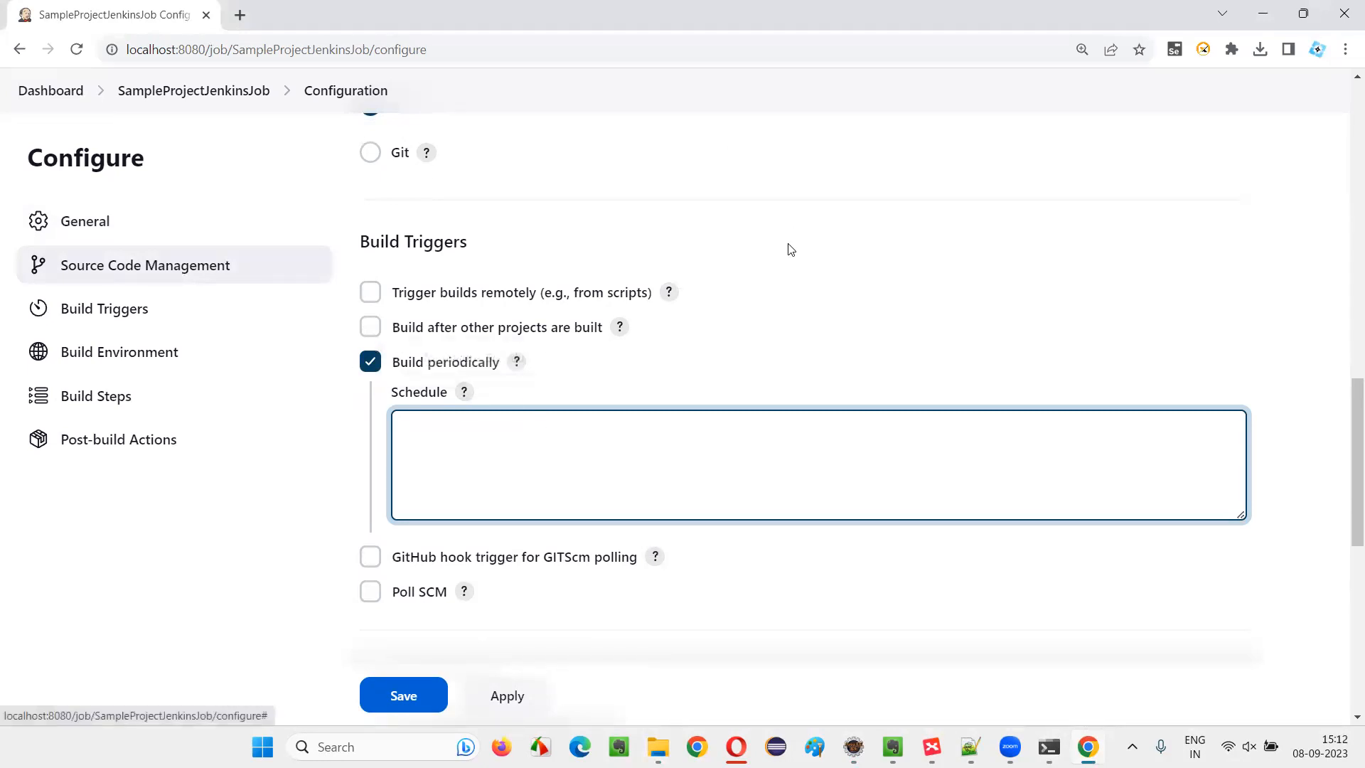
pyautogui.click(464, 392)
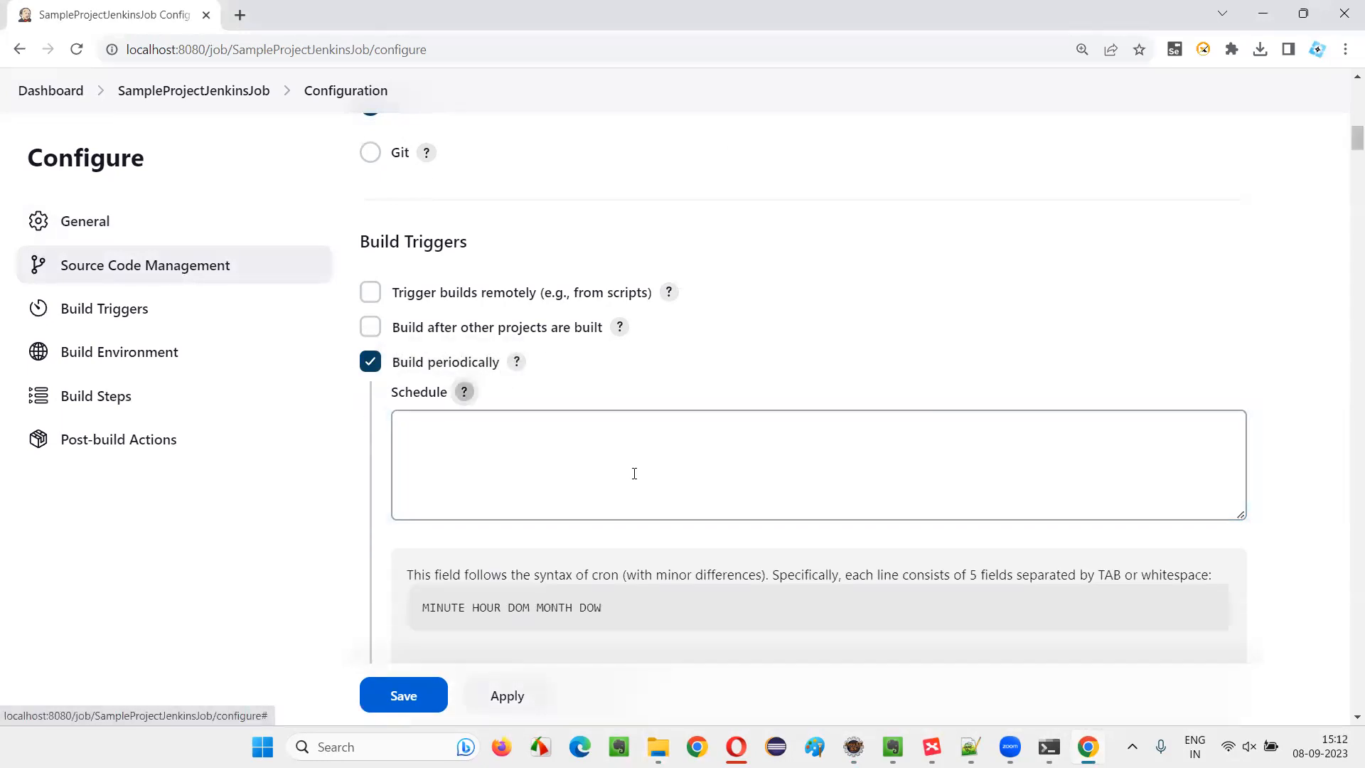
# Examine the cron field syntax and the value operators explained in the Schedule help
pyautogui.scroll(-7, 491, 370)
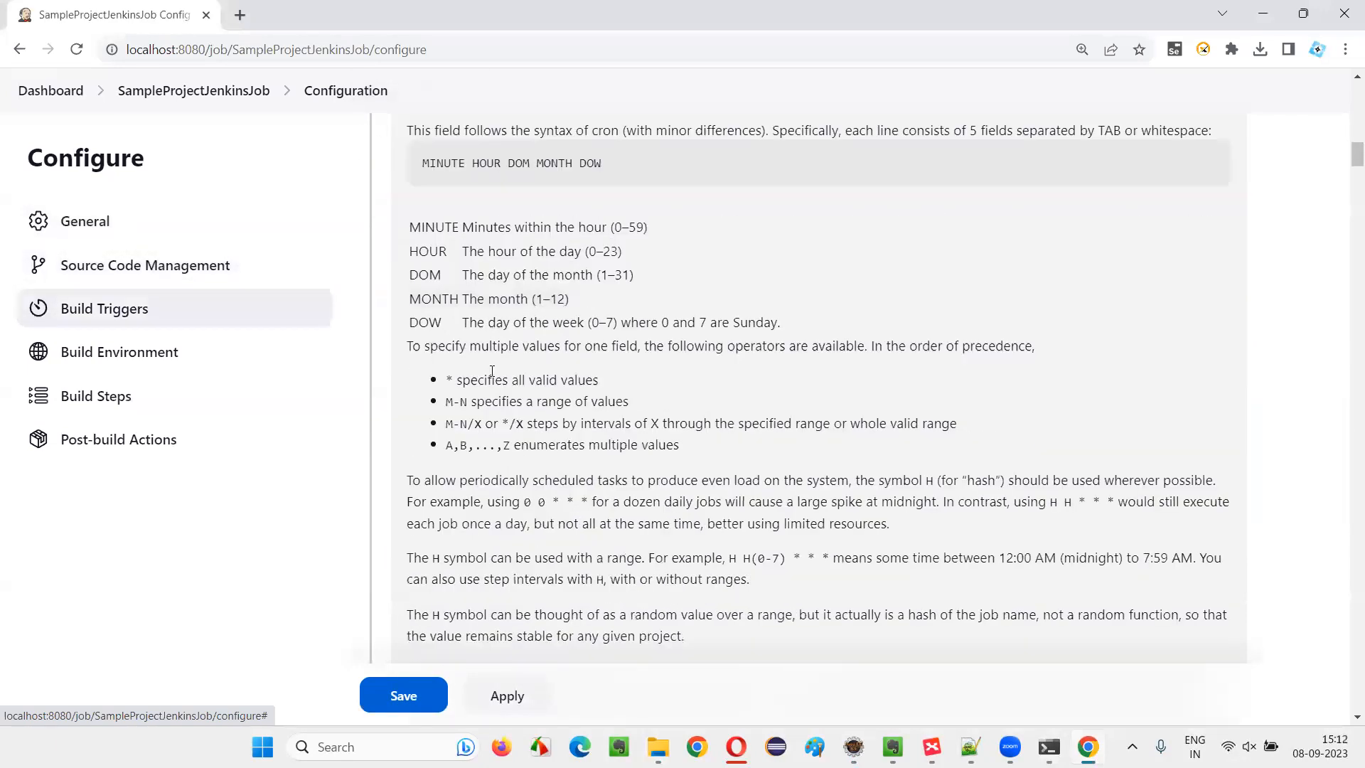
pyautogui.moveTo(446, 380); pyautogui.dragTo(643, 378)
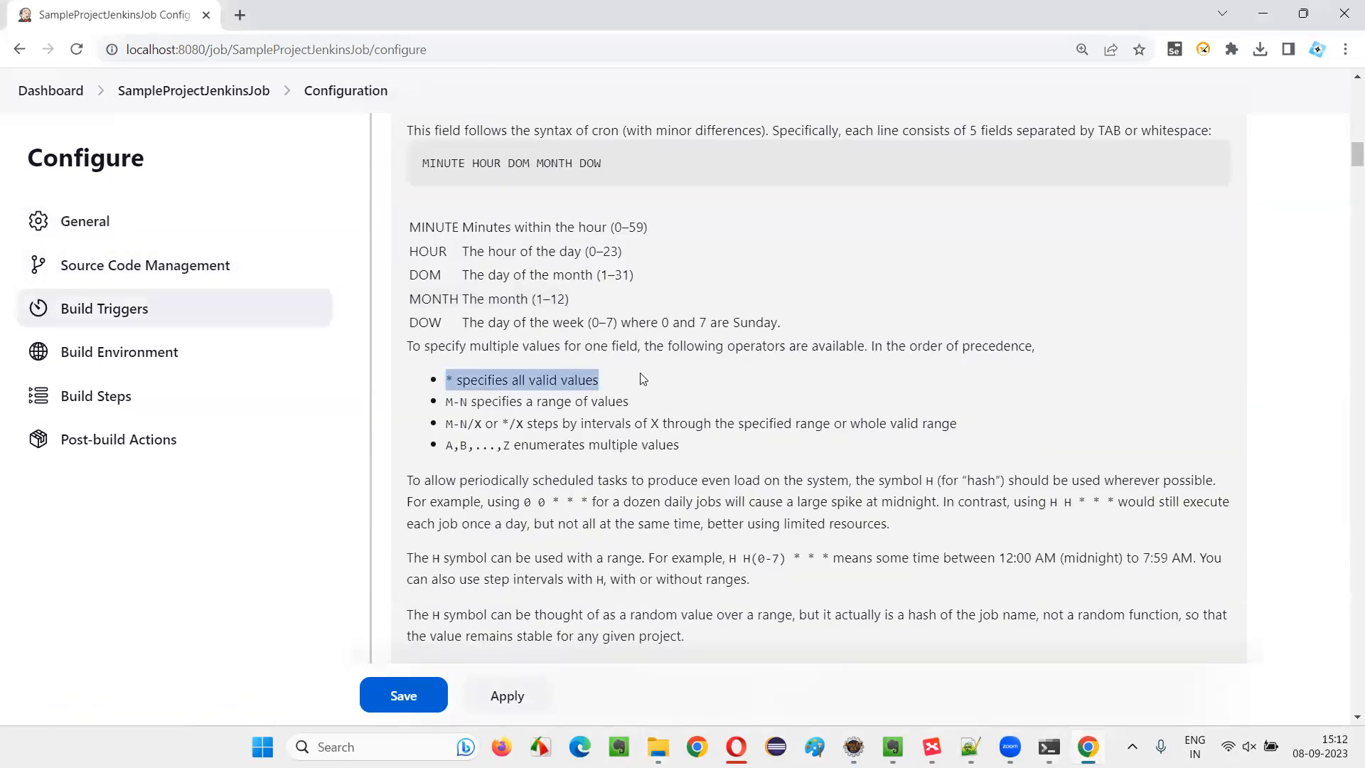
pyautogui.click(687, 393)
pyautogui.scroll(-11, 688, 393)
pyautogui.scroll(1, 672, 393)
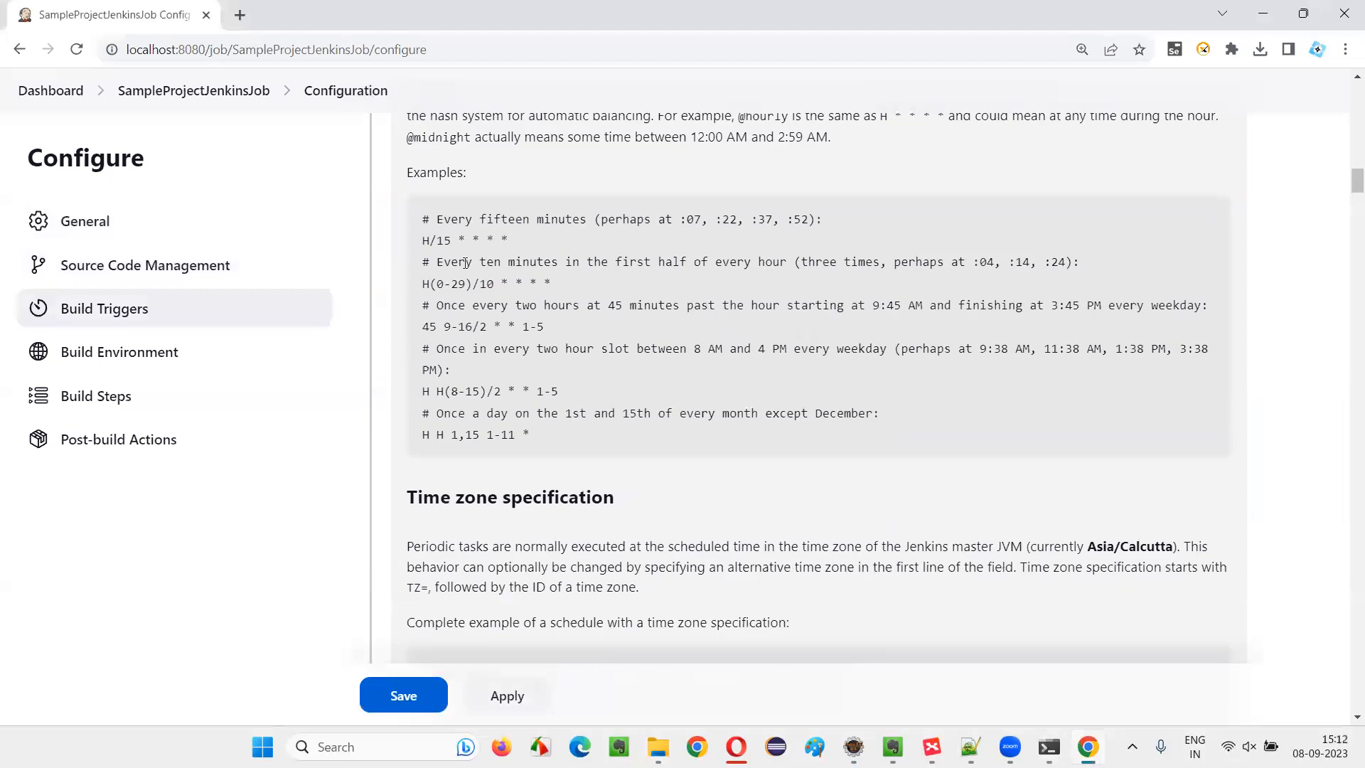
# Examine the sample cron schedules and the time zone list in the Schedule help
pyautogui.moveTo(509, 241); pyautogui.dragTo(588, 213)
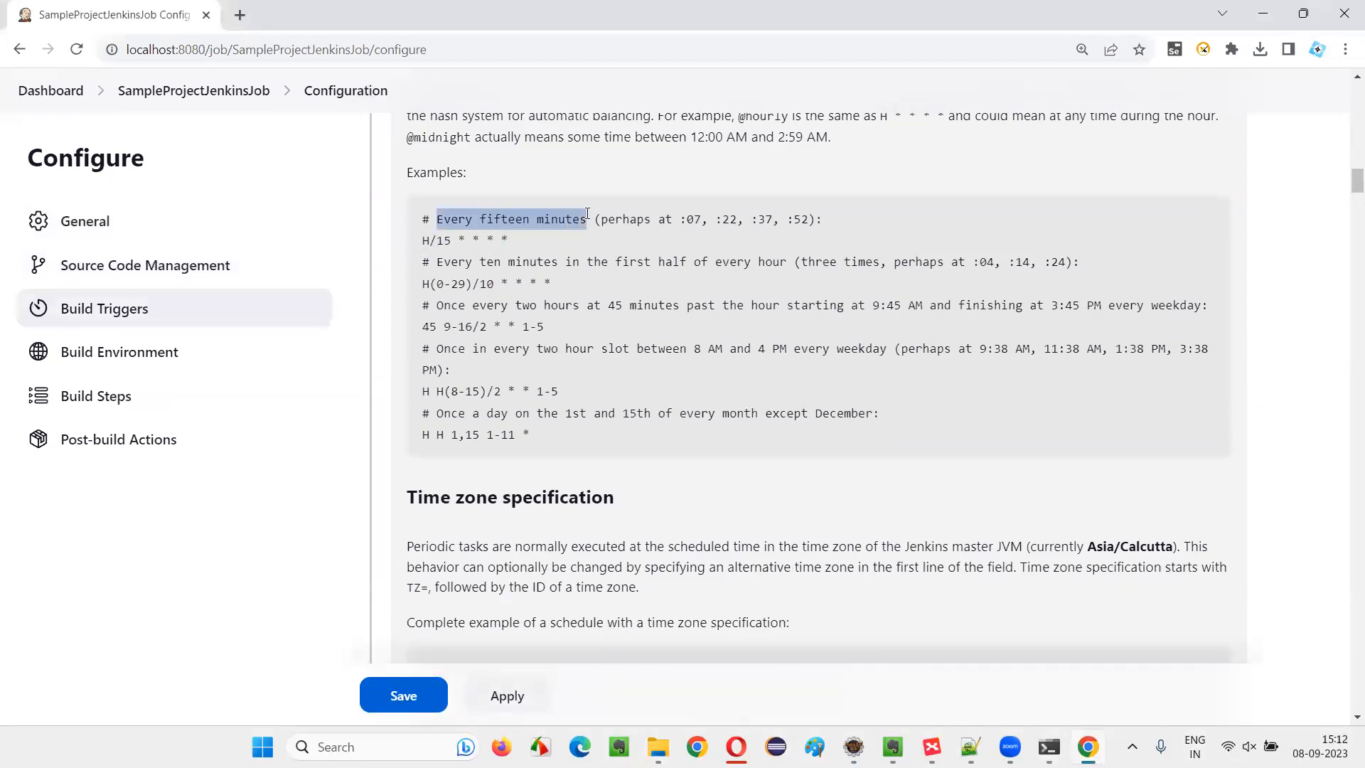
pyautogui.tripleClick(437, 242)
pyautogui.hotkey('ctrl', 'c')
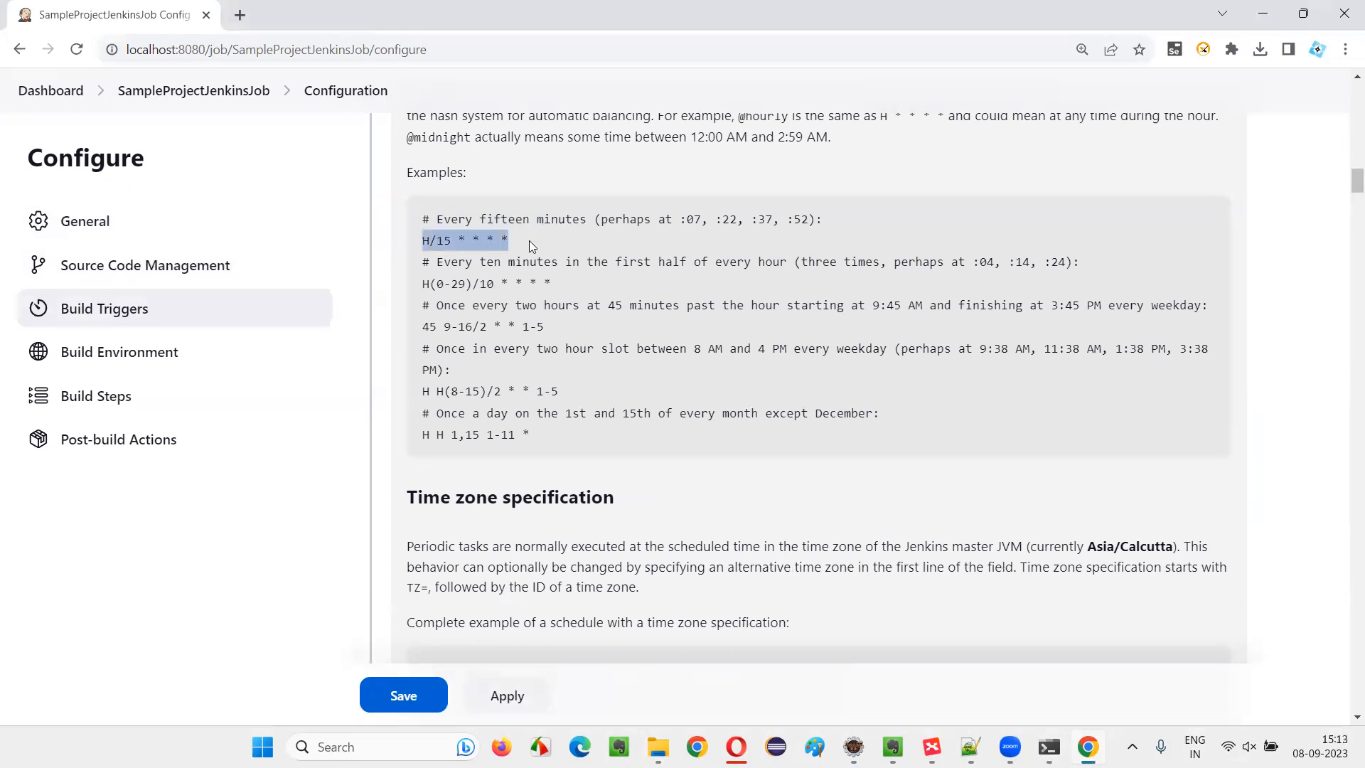
pyautogui.moveTo(473, 262); pyautogui.dragTo(596, 276)
pyautogui.moveTo(430, 306); pyautogui.dragTo(608, 321)
pyautogui.click(529, 355)
pyautogui.moveTo(431, 349); pyautogui.dragTo(624, 366)
pyautogui.moveTo(435, 412); pyautogui.dragTo(932, 423)
pyautogui.click(932, 422)
pyautogui.moveTo(429, 435); pyautogui.dragTo(598, 452)
pyautogui.click(581, 368)
pyautogui.scroll(-7, 644, 325)
pyautogui.scroll(-10, 644, 326)
pyautogui.scroll(15, 646, 335)
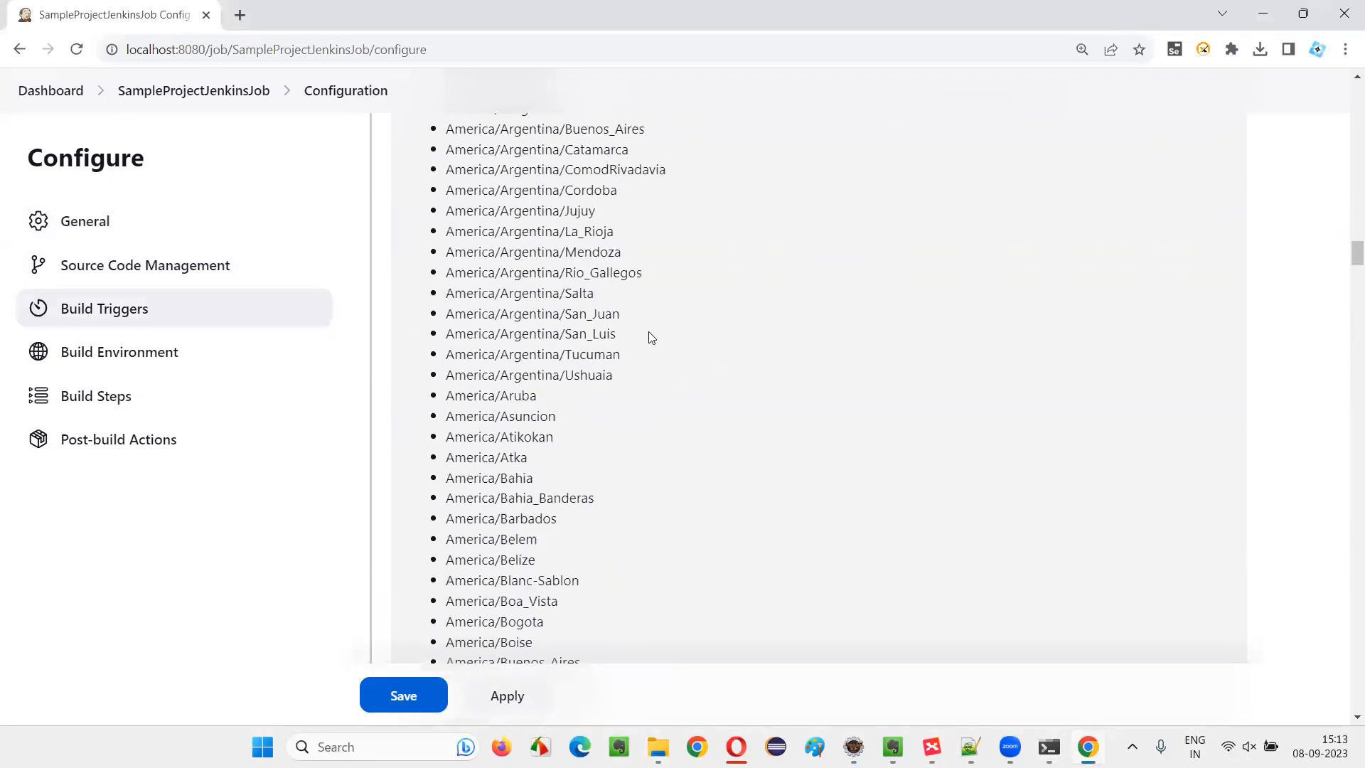
pyautogui.scroll(-4, 631, 293)
pyautogui.scroll(3, 630, 292)
# Copy the every-fifteen-minutes example from the help and set the build schedule to H/15 * * * *
pyautogui.moveTo(422, 329); pyautogui.dragTo(473, 342)
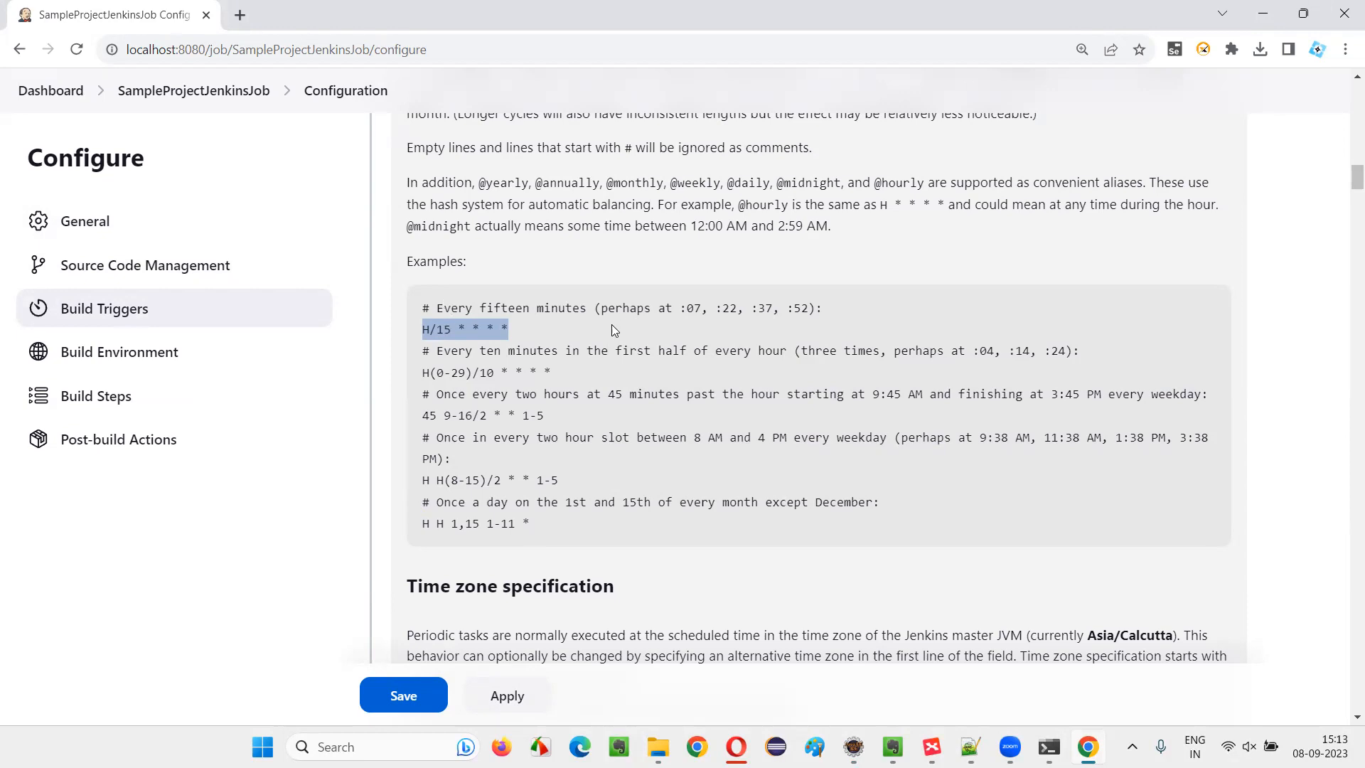
pyautogui.scroll(15, 612, 329)
pyautogui.scroll(-6, 469, 426)
pyautogui.click(455, 341)
pyautogui.hotkey('ctrl', 'v')
pyautogui.hotkey('ctrl', 'f')
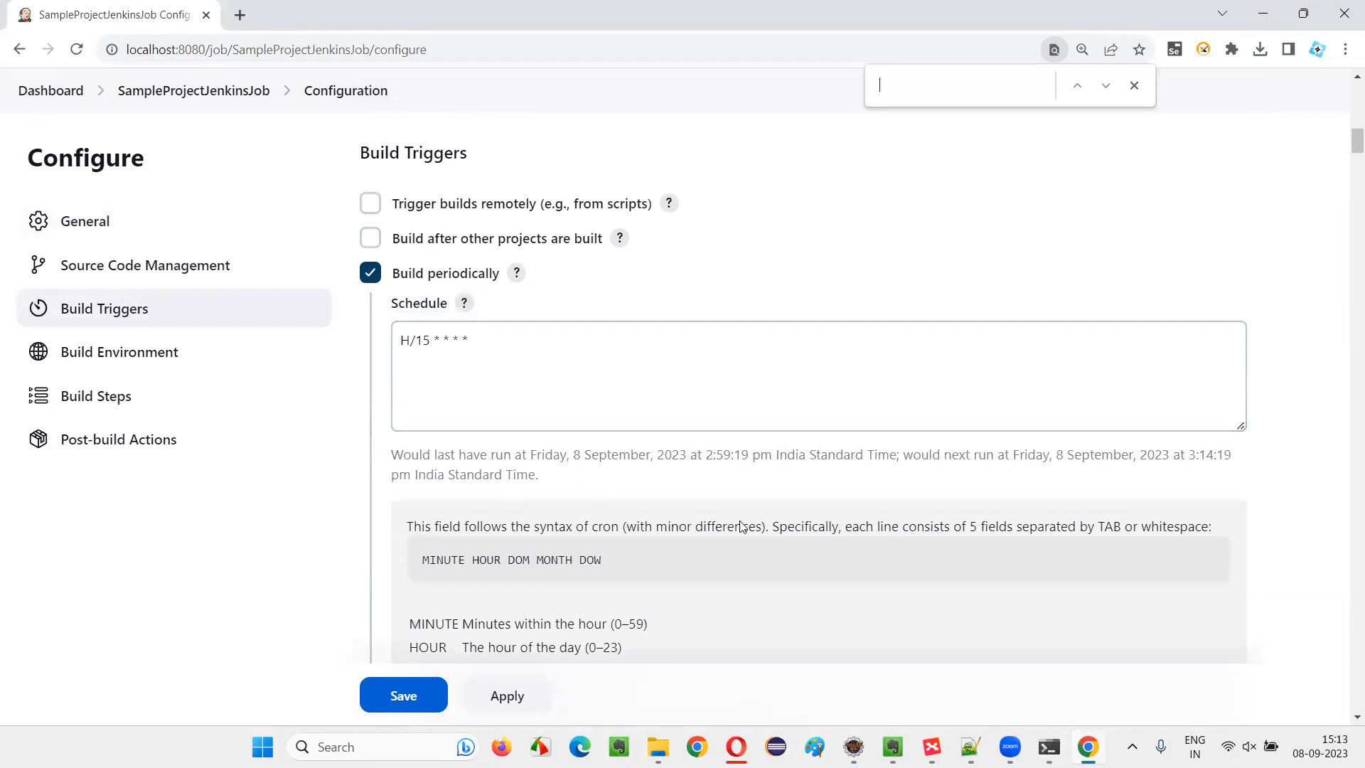
# Check the last and next run times calculated for the entered schedule
pyautogui.moveTo(1057, 454); pyautogui.dragTo(1255, 478)
pyautogui.click(1217, 474)
pyautogui.moveTo(1189, 459); pyautogui.dragTo(1246, 478)
pyautogui.click(1243, 481)
pyautogui.moveTo(417, 342); pyautogui.dragTo(483, 345)
pyautogui.click(512, 352)
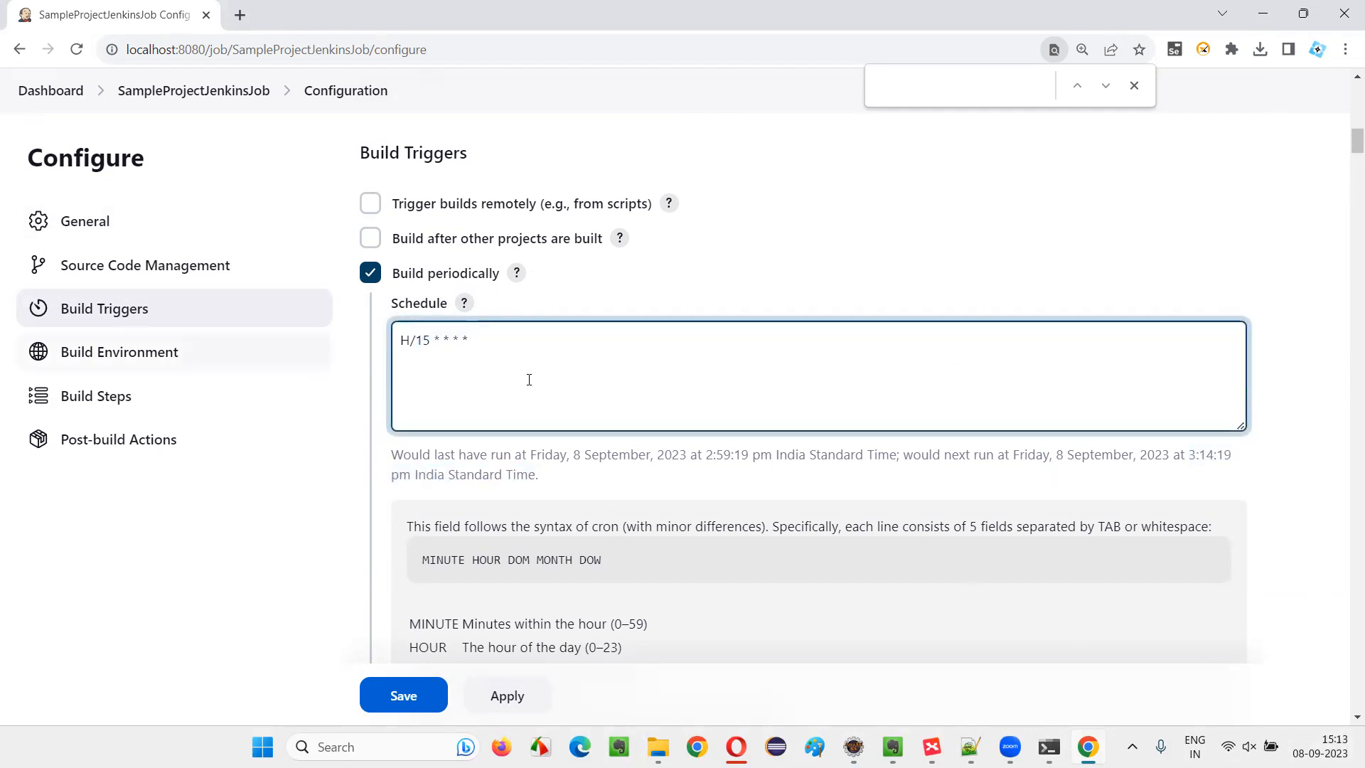
# Look through the Schedule help text once more and collapse it
pyautogui.scroll(2, 512, 284)
pyautogui.scroll(-10, 618, 310)
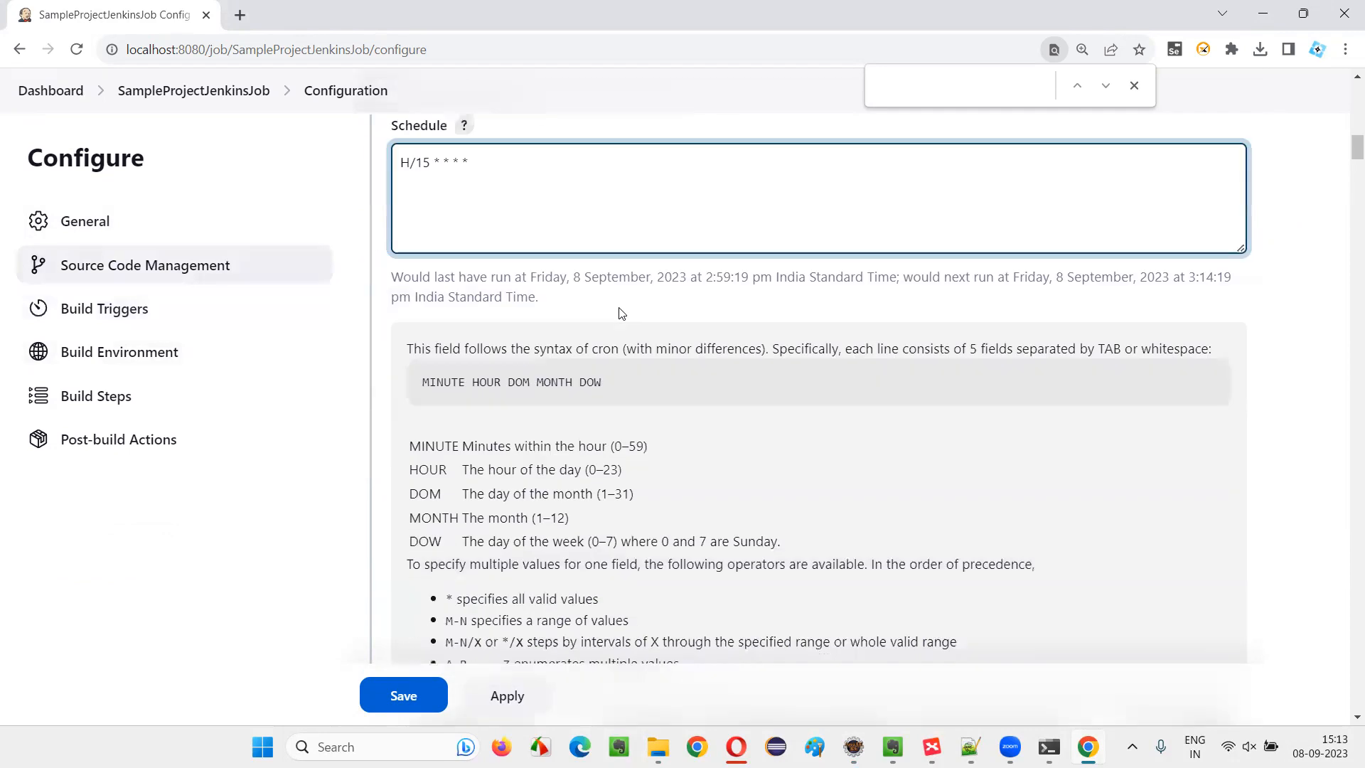
pyautogui.scroll(-10, 599, 310)
pyautogui.scroll(-20, 538, 307)
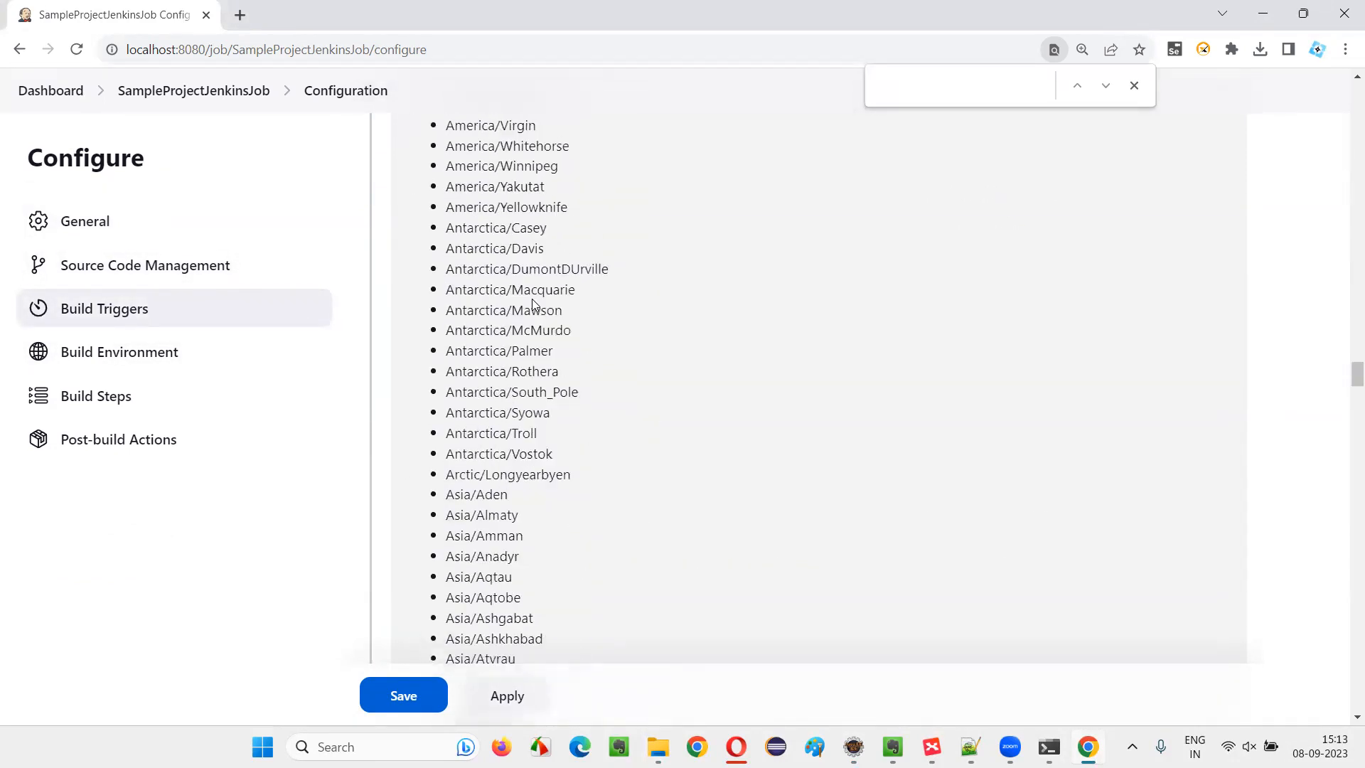
pyautogui.scroll(15, 535, 304)
pyautogui.moveTo(1356, 351); pyautogui.dragTo(1342, 137)
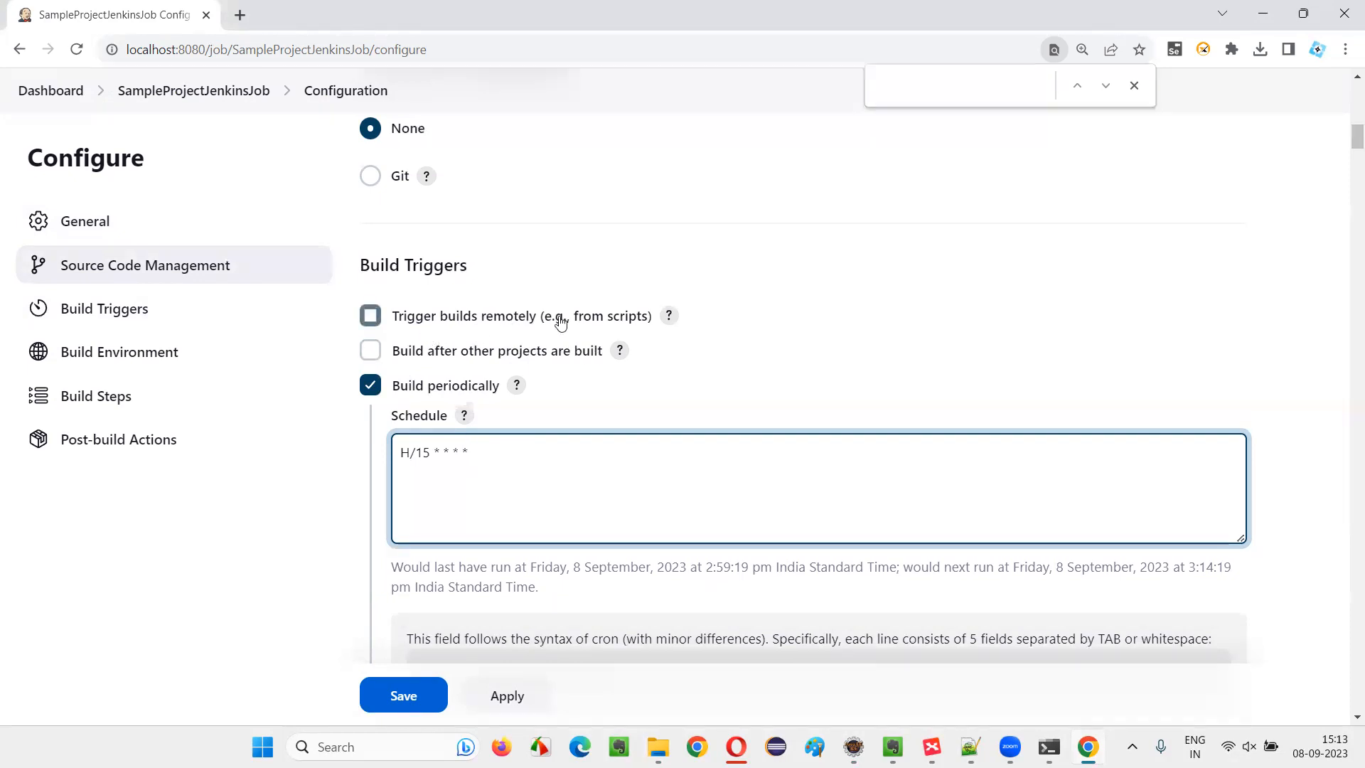
pyautogui.scroll(-5, 768, 366)
pyautogui.scroll(5, 640, 368)
pyautogui.scroll(-10, 526, 363)
pyautogui.scroll(-20, 518, 359)
pyautogui.scroll(20, 527, 290)
pyautogui.scroll(20, 528, 291)
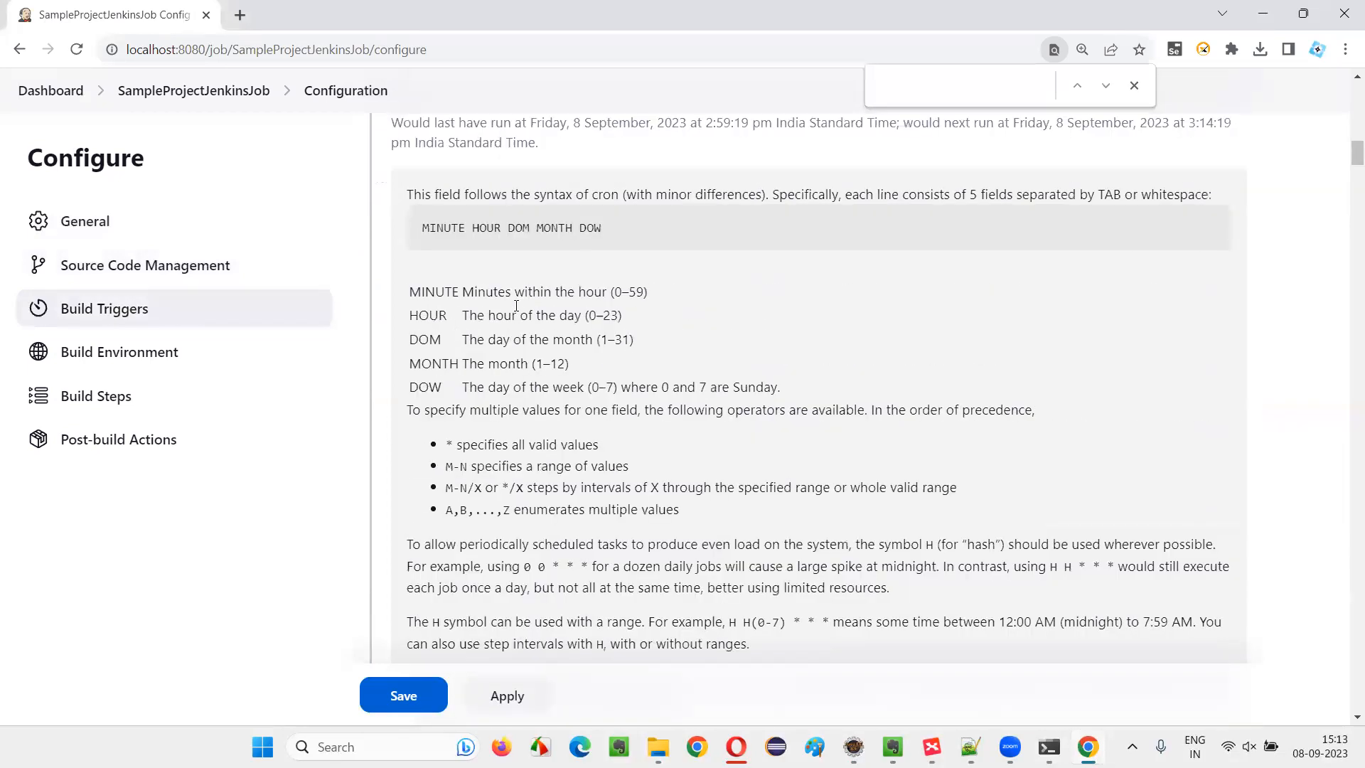
pyautogui.scroll(5, 516, 305)
pyautogui.click(465, 414)
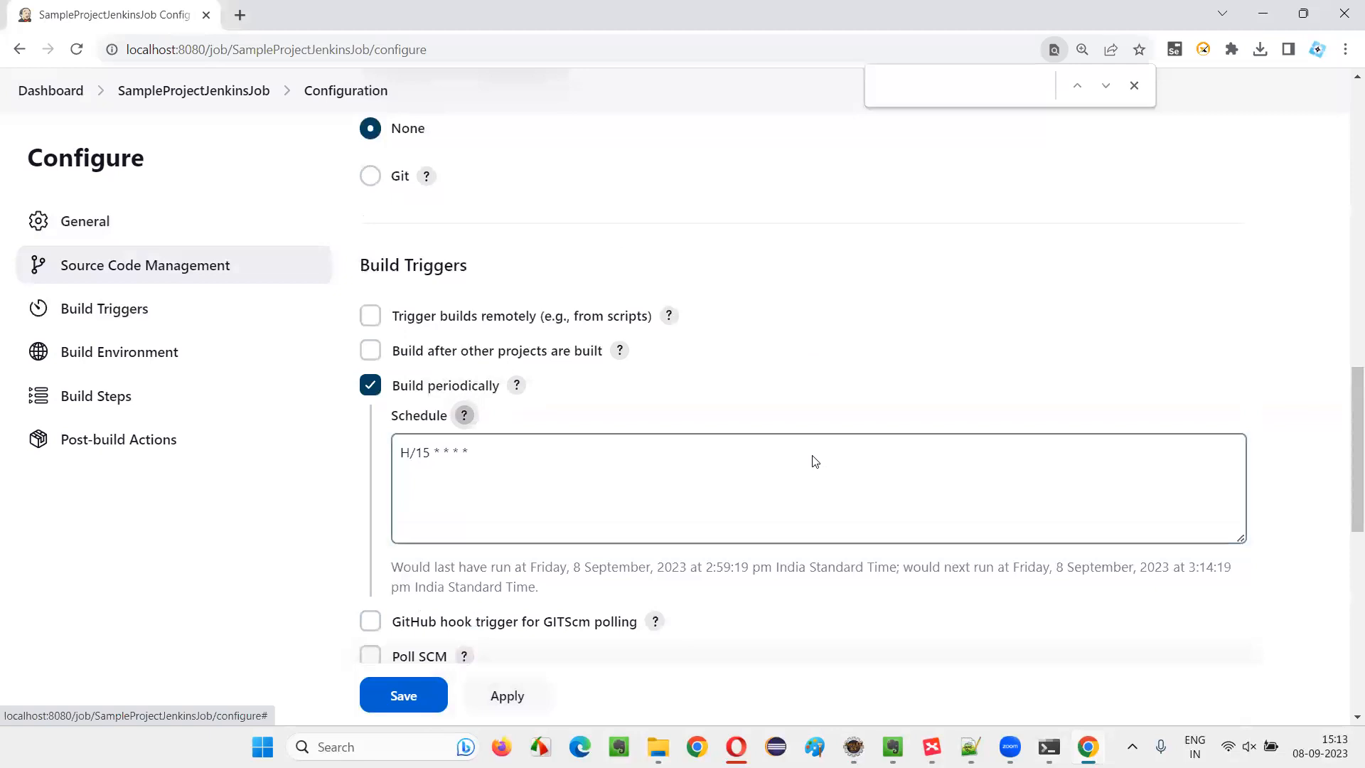
# Add an Invoke top-level Maven targets build step to the job
pyautogui.scroll(-5, 814, 461)
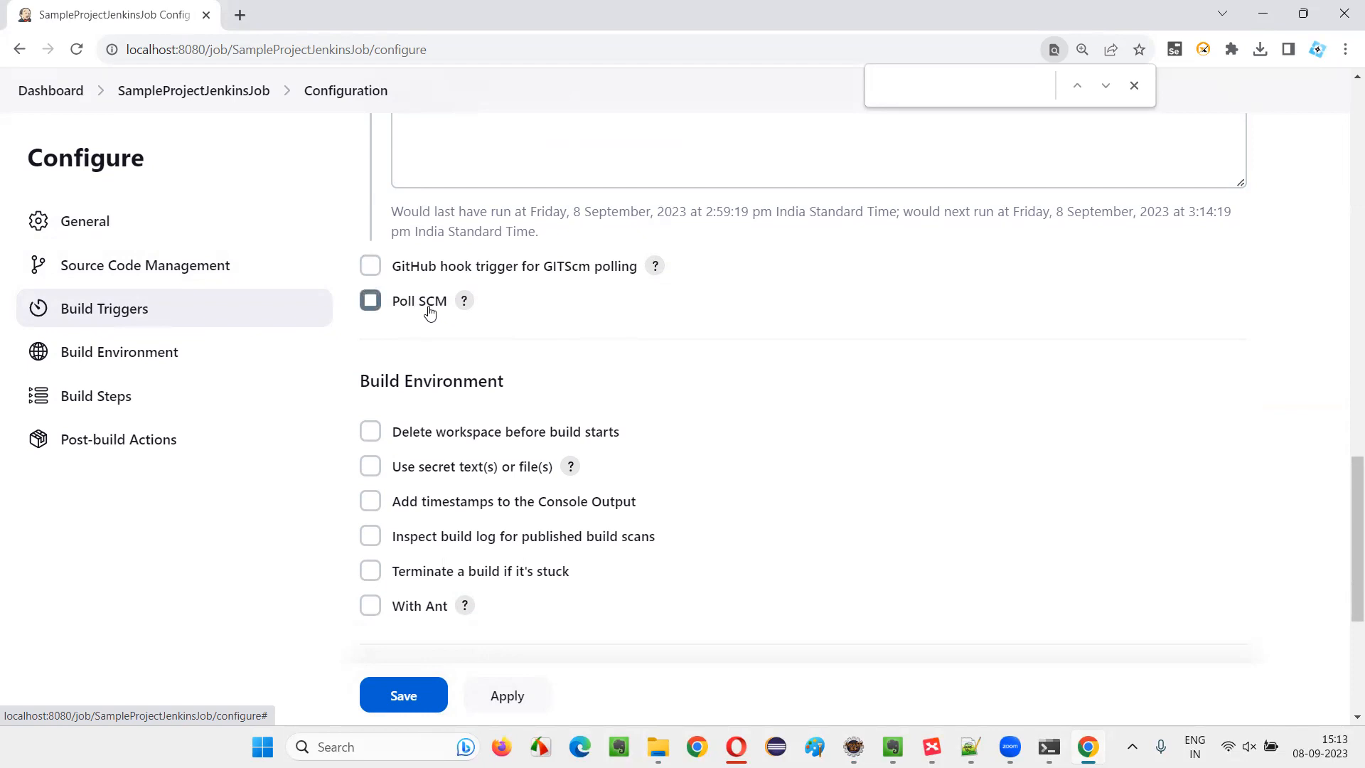
pyautogui.scroll(8, 402, 567)
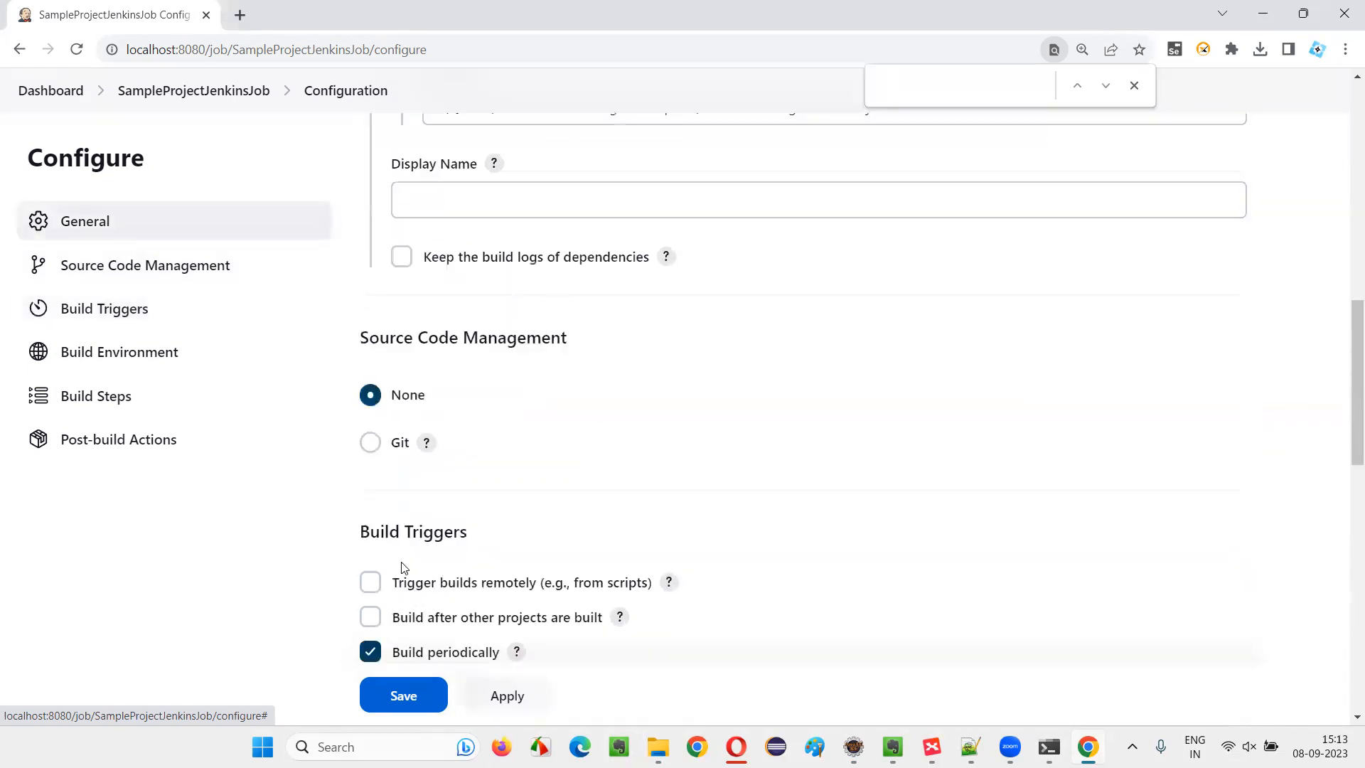
pyautogui.scroll(-5, 512, 527)
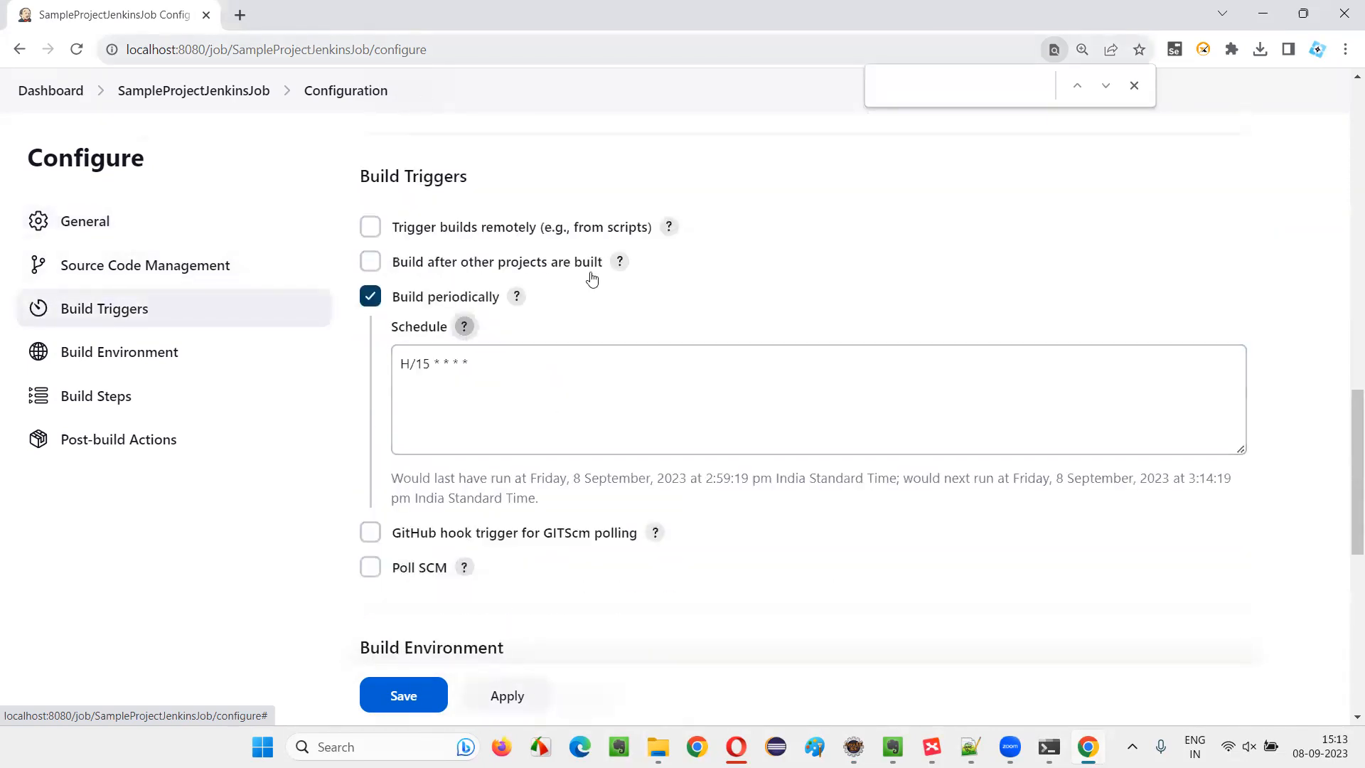
pyautogui.scroll(-5, 685, 392)
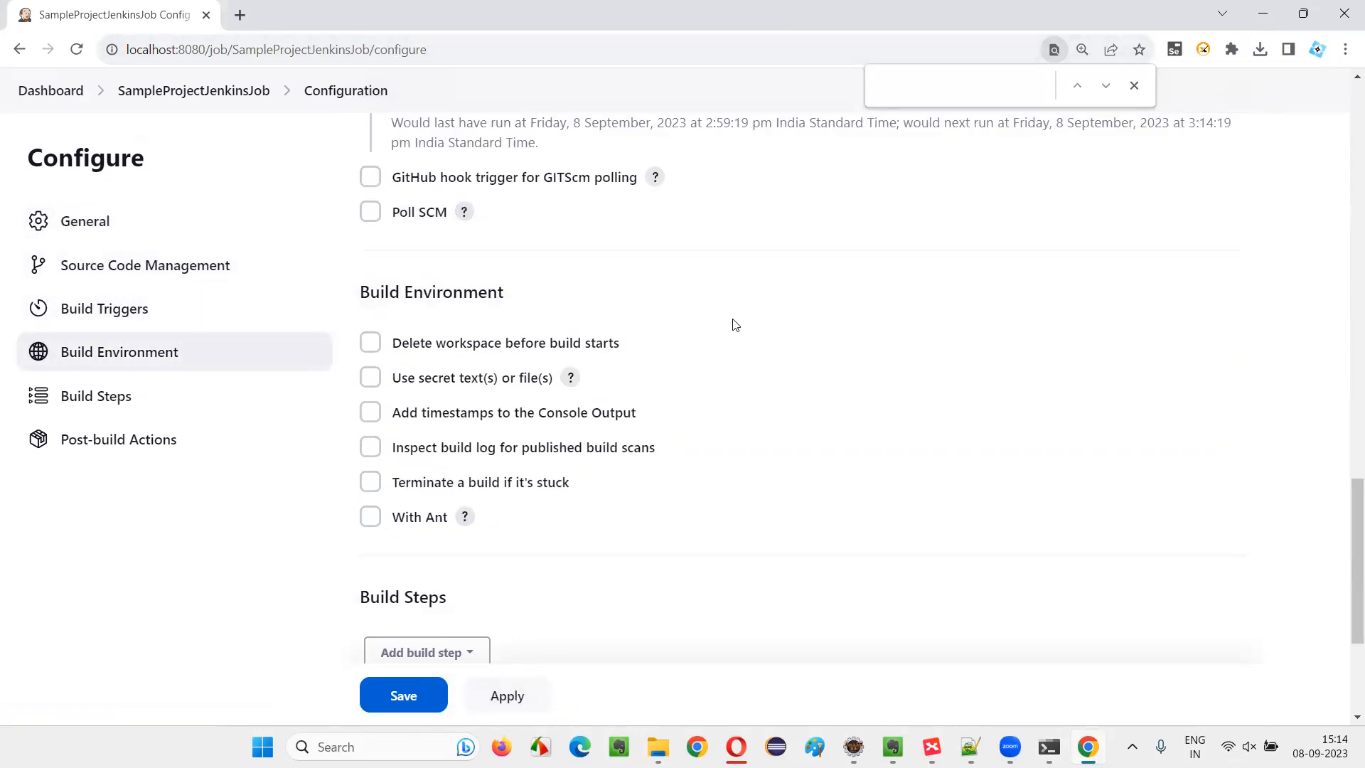
pyautogui.scroll(-1, 754, 340)
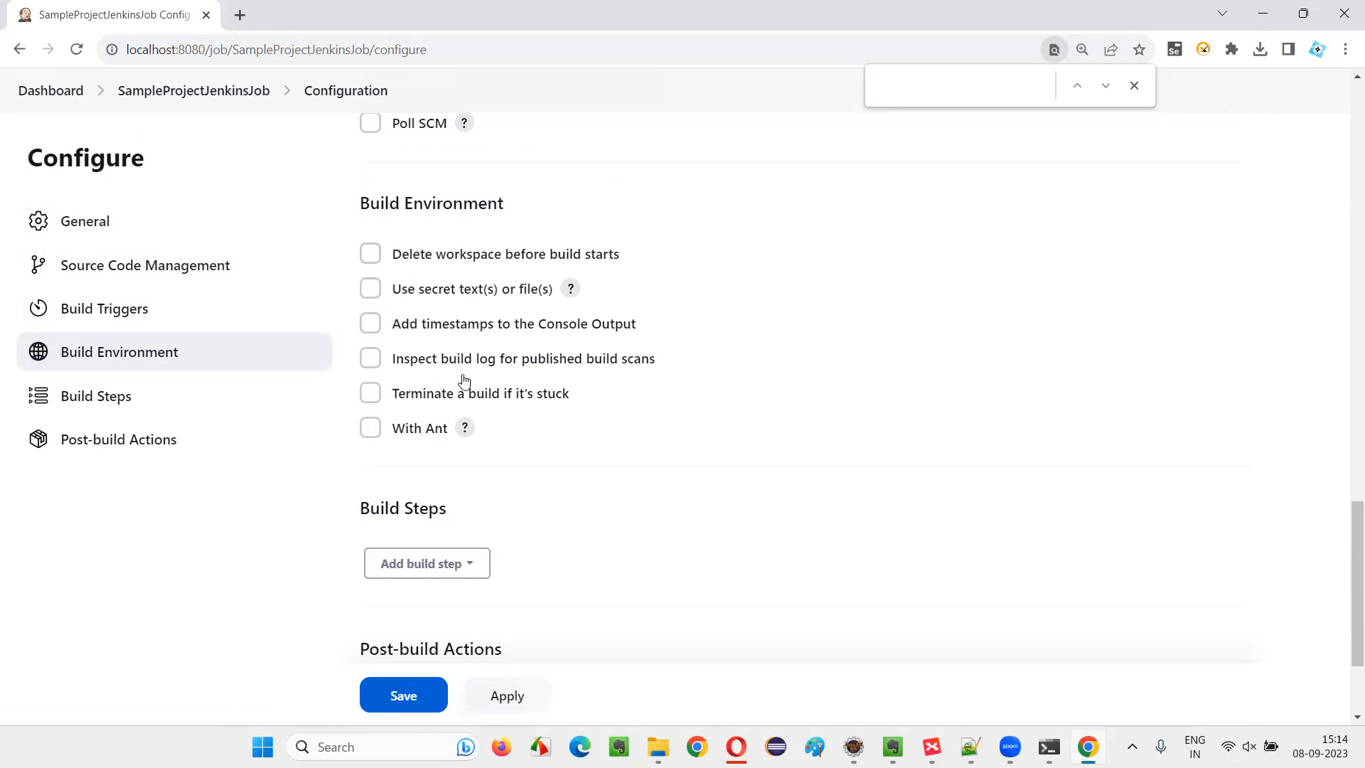
pyautogui.scroll(-2, 482, 429)
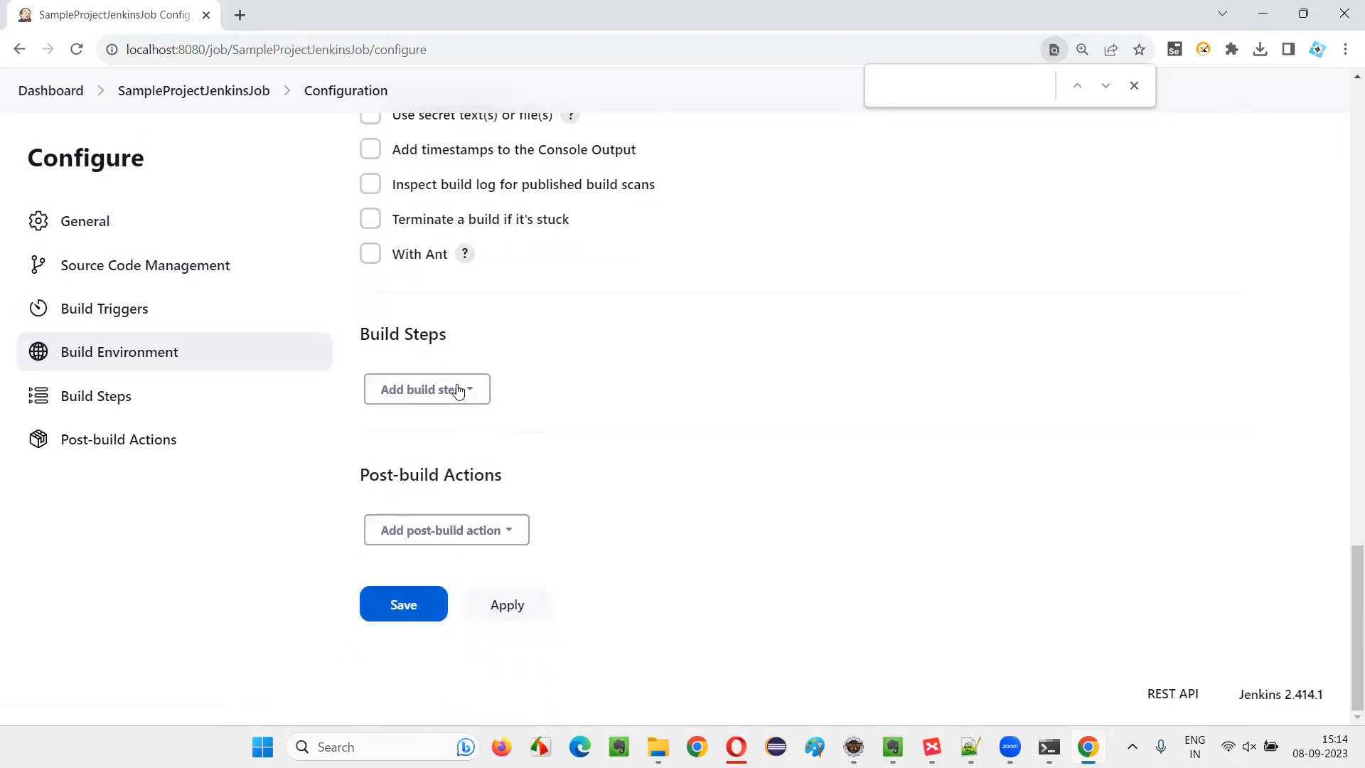
pyautogui.click(450, 389)
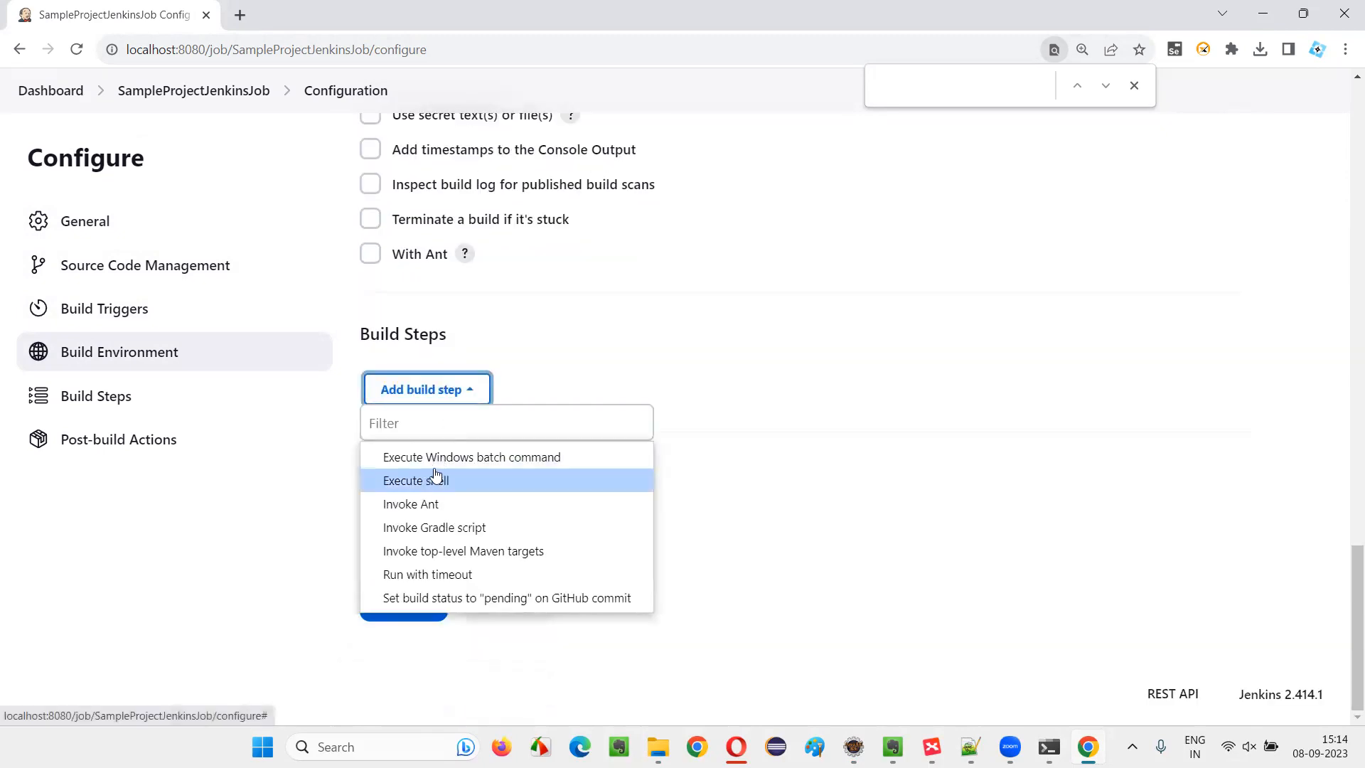
pyautogui.click(465, 553)
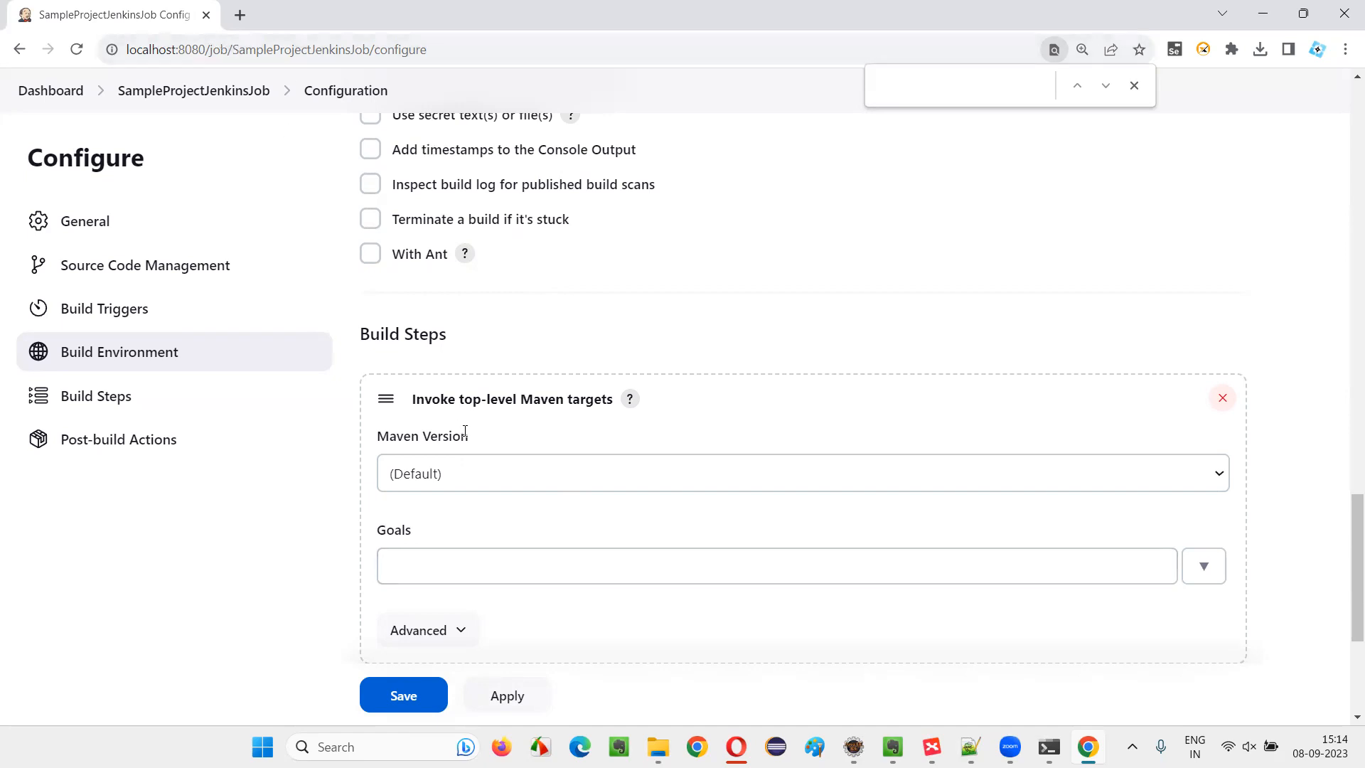
# Set the Maven build step's version to MAVEN_HOME and its goals to test
pyautogui.scroll(-1, 465, 431)
pyautogui.click(448, 388)
pyautogui.click(446, 431)
pyautogui.click(430, 472)
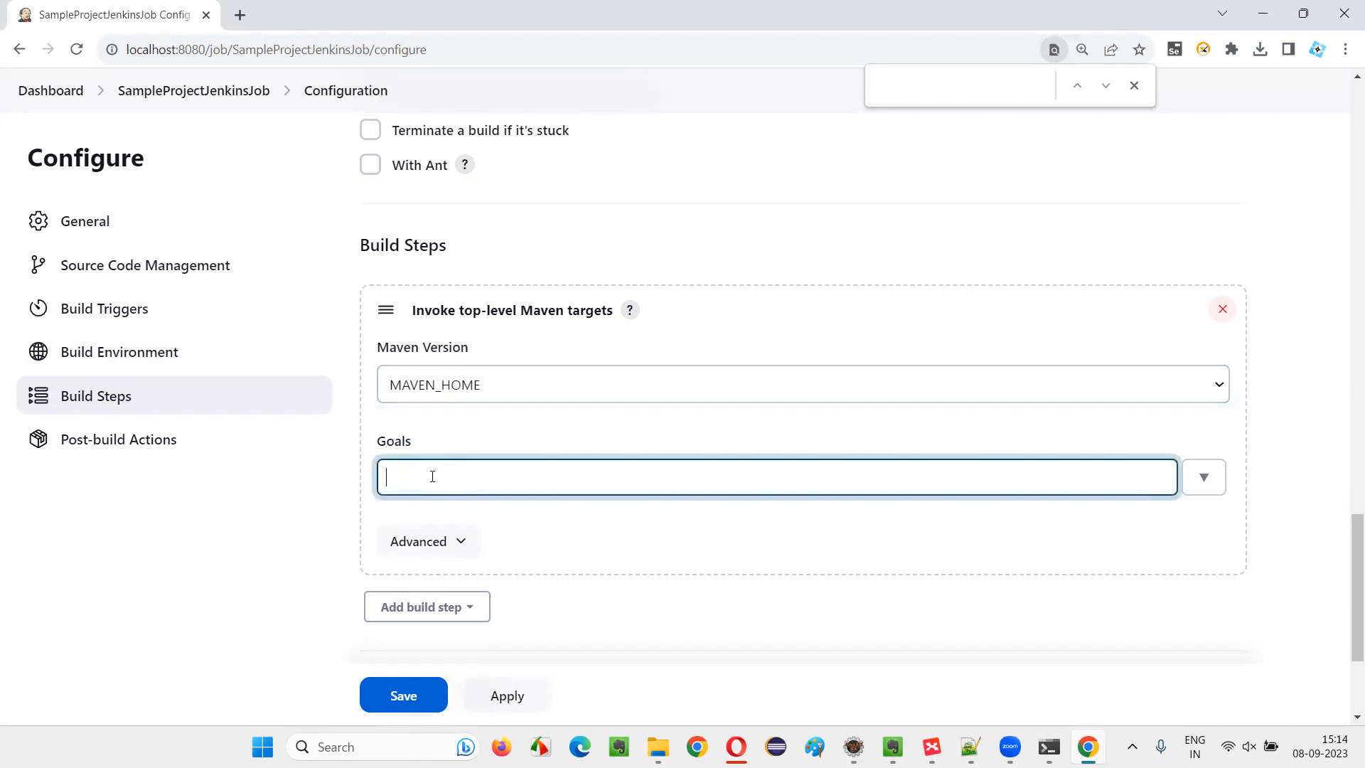
pyautogui.write('mvn te')
pyautogui.press('BackSpace')
pyautogui.press('BackSpace')
pyautogui.press('BackSpace')
pyautogui.press('BackSpace')
pyautogui.press('BackSpace')
pyautogui.press('BackSpace')
pyautogui.write('test')
pyautogui.click(140, 514)
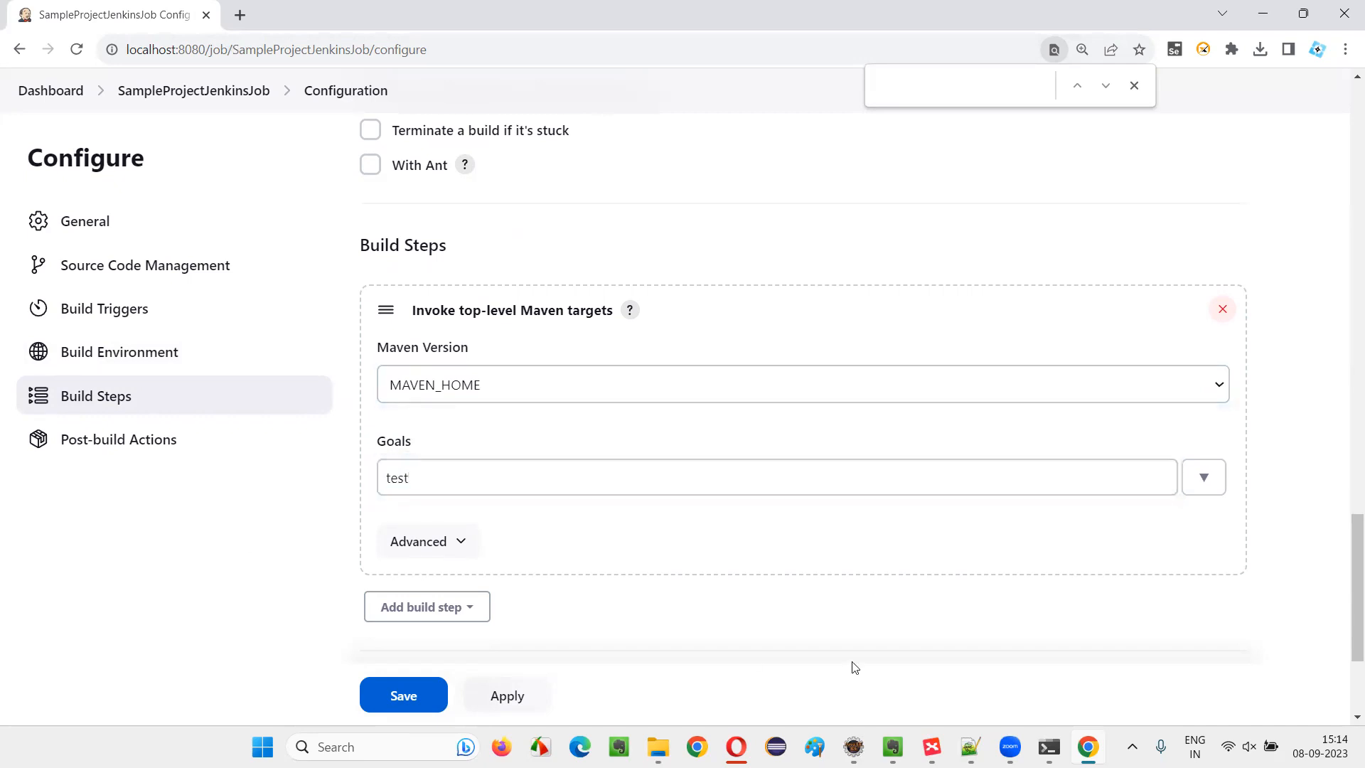
# Add a Publish TestNG Results post-build action to the job
pyautogui.scroll(-3, 789, 596)
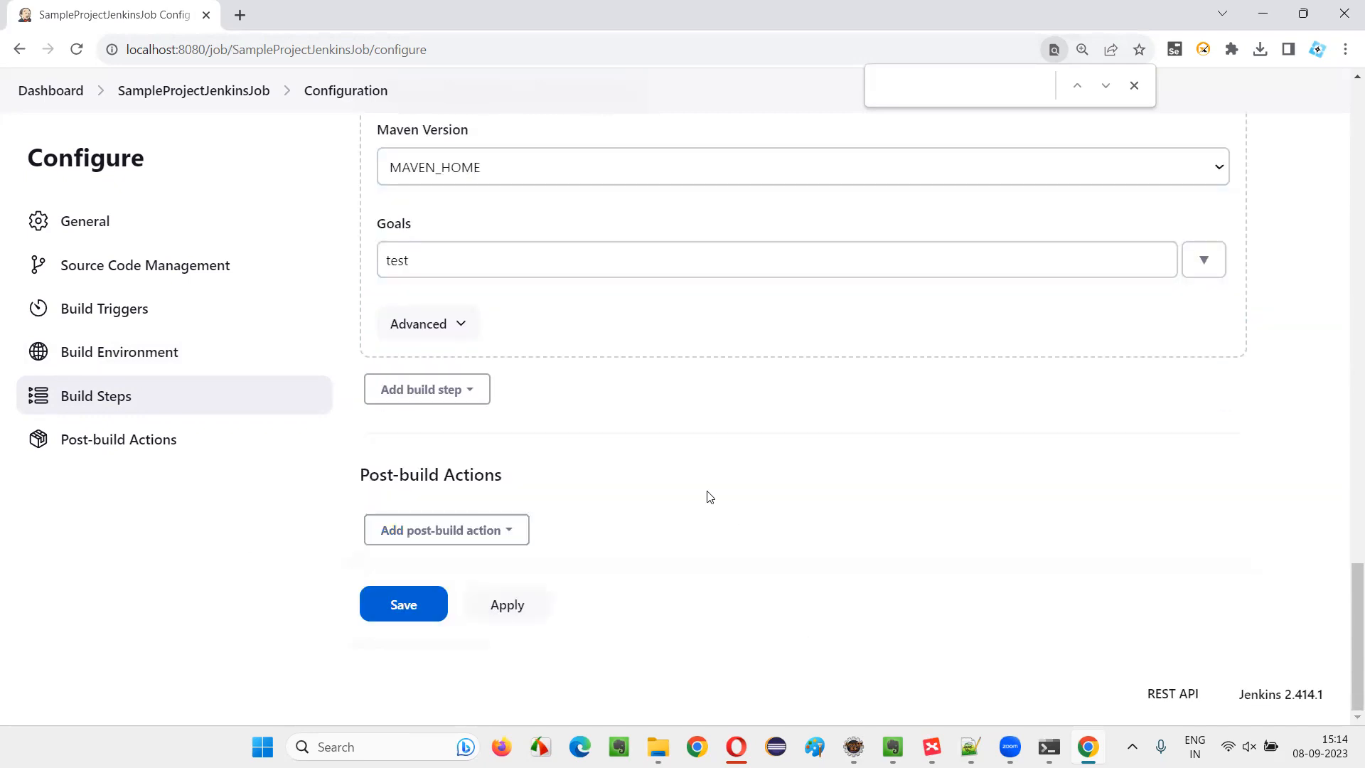
pyautogui.click(472, 529)
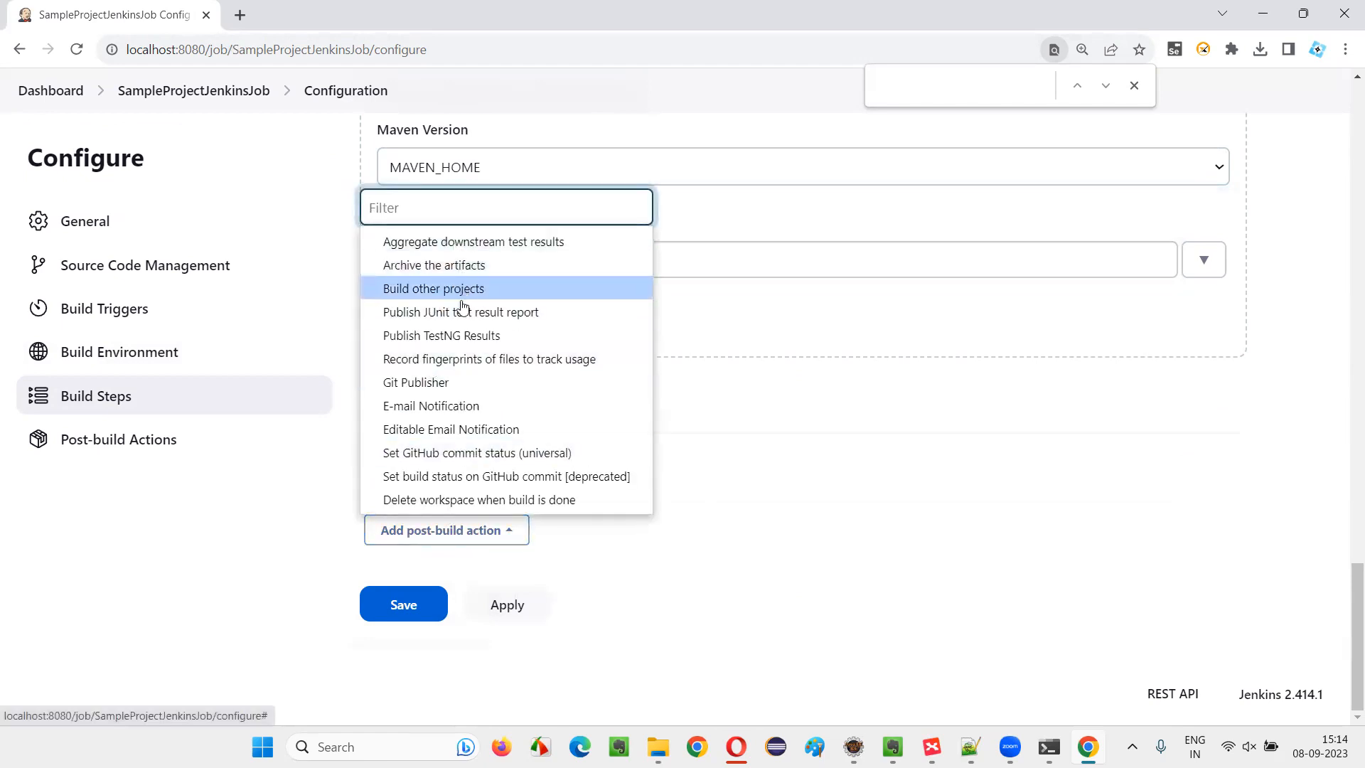
pyautogui.click(465, 336)
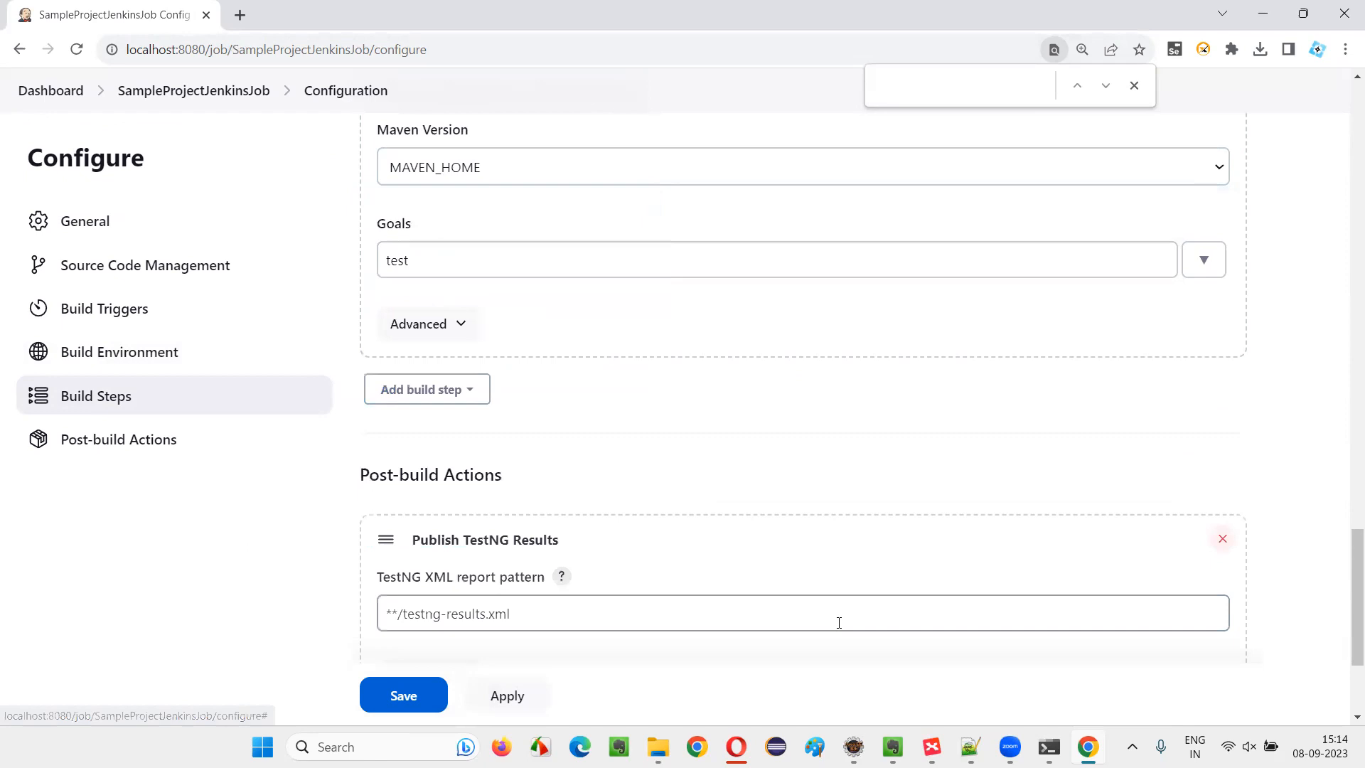
# Apply and save the job configuration, and return to the Jenkins dashboard
pyautogui.scroll(-3, 427, 581)
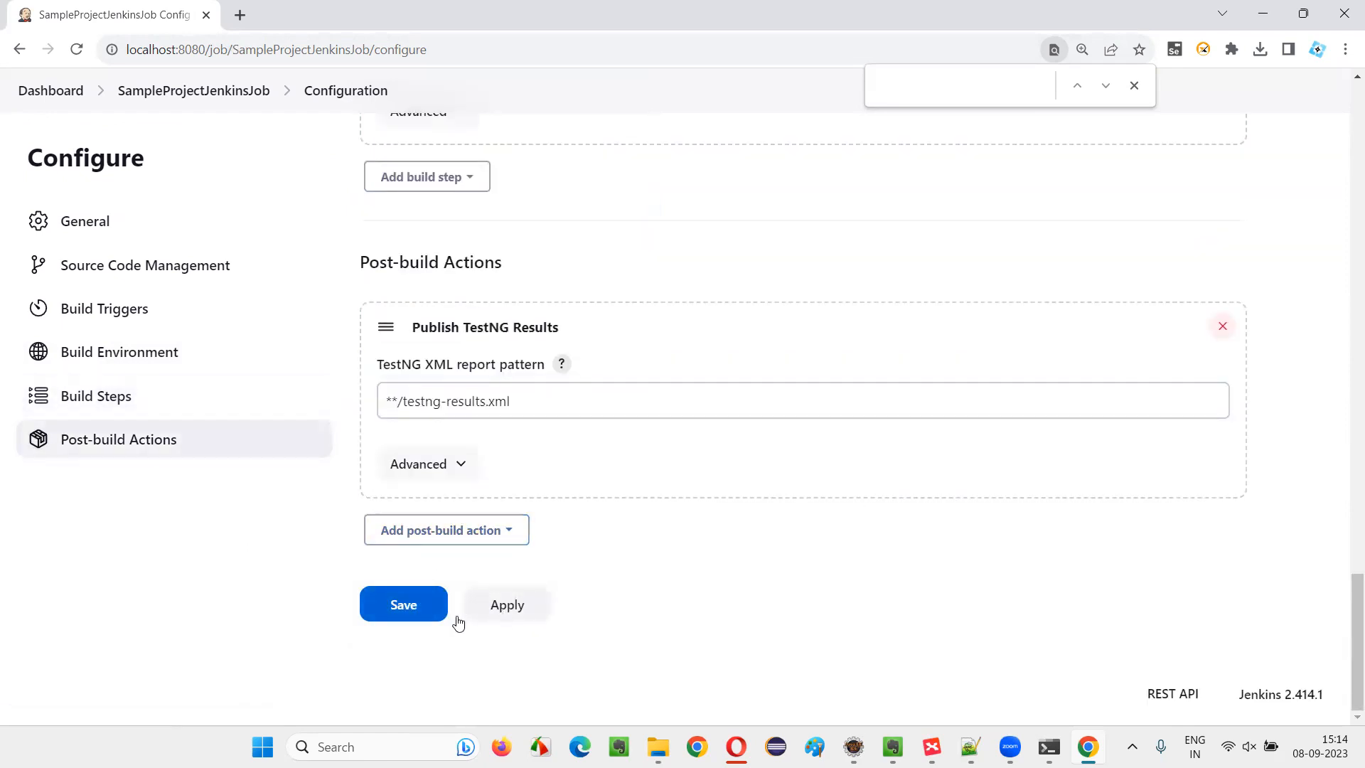
pyautogui.click(517, 611)
pyautogui.click(415, 616)
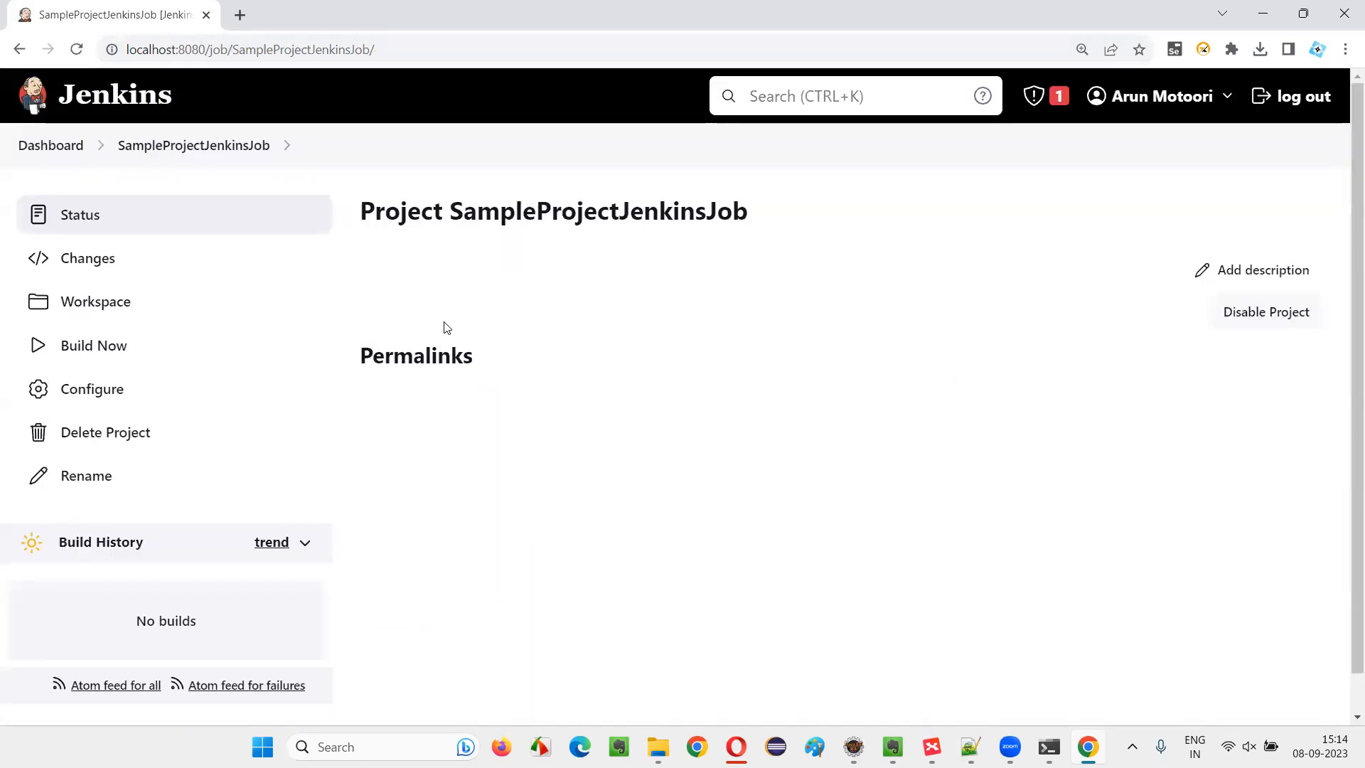
pyautogui.click(53, 145)
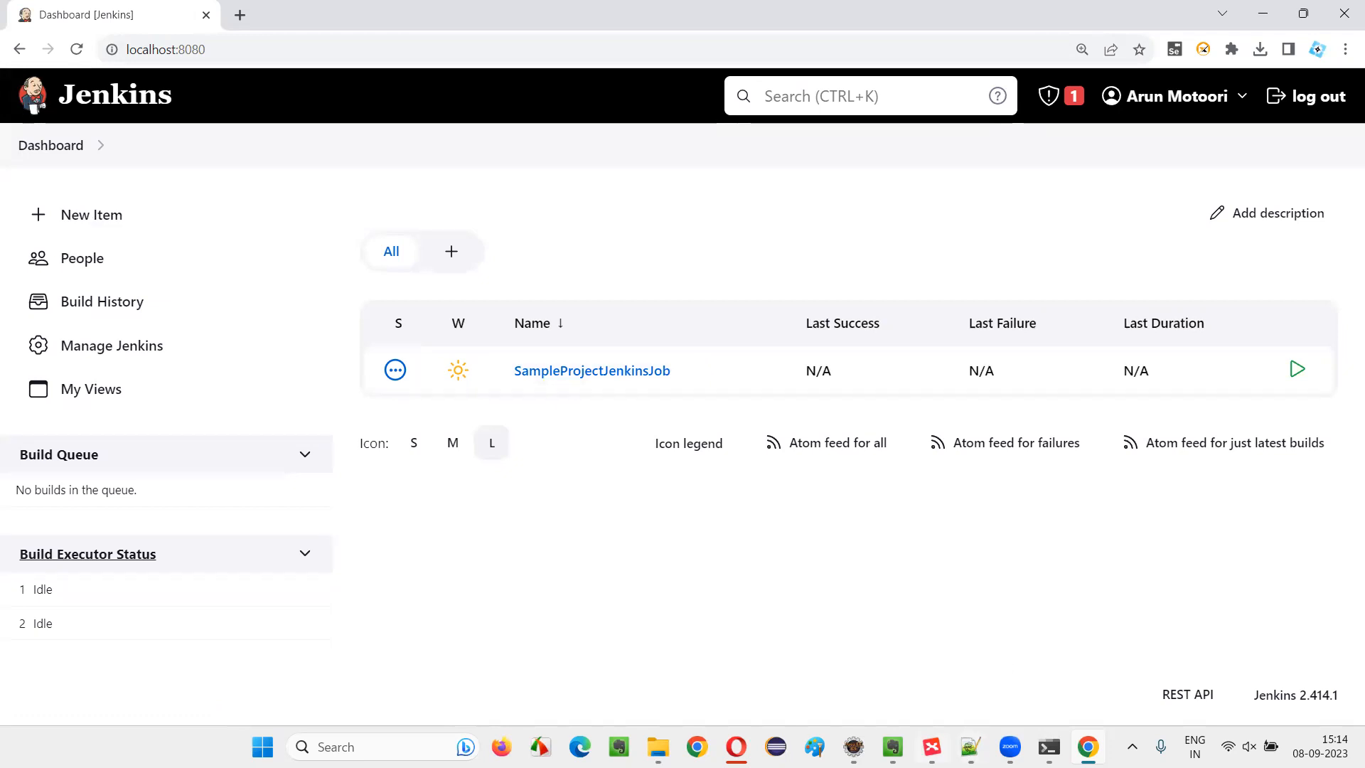
# Switch to Eclipse and select DemoTest.java in the mpack package of MavenAdvantagesDemoProj
pyautogui.click(853, 746)
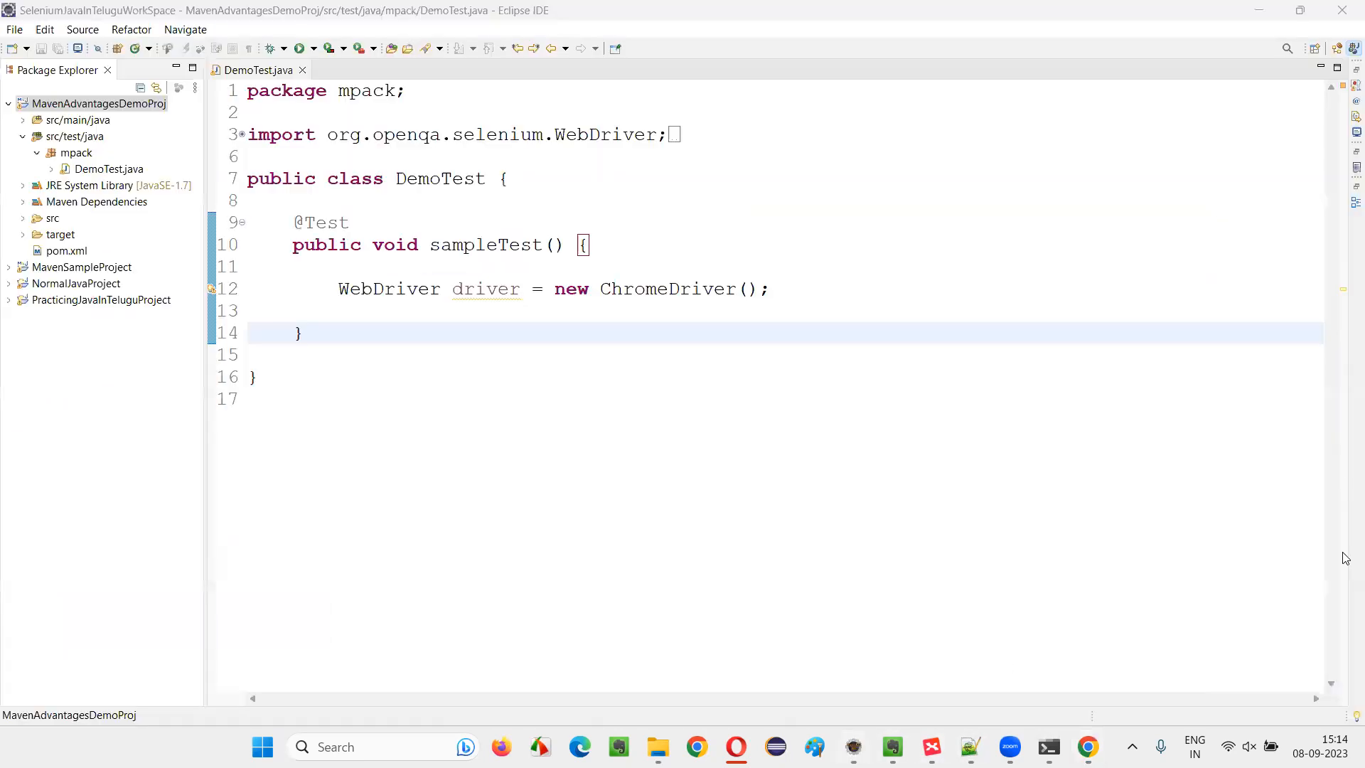
pyautogui.click(109, 170)
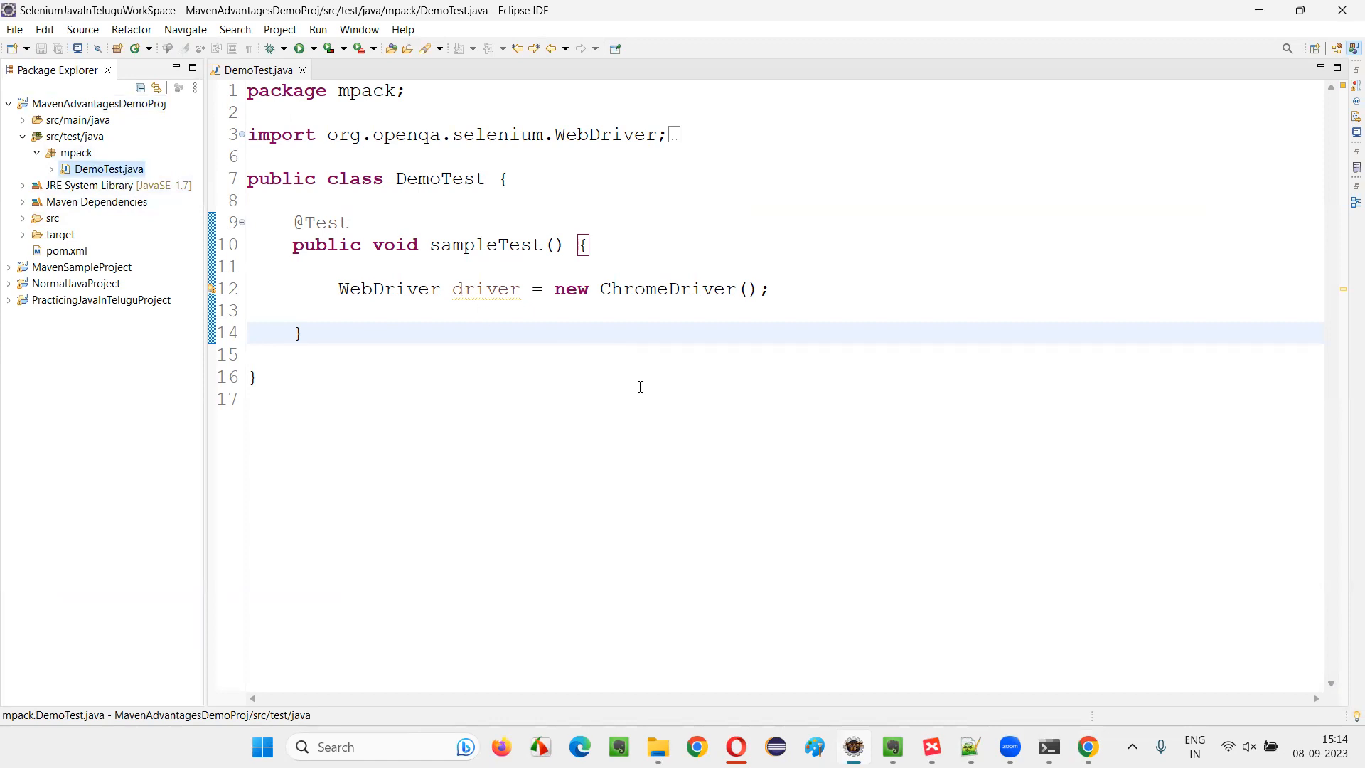
# Open pom.xml of MavenAdvantagesDemoProj and examine its maven-surefire-plugin entry
pyautogui.doubleClick(75, 251)
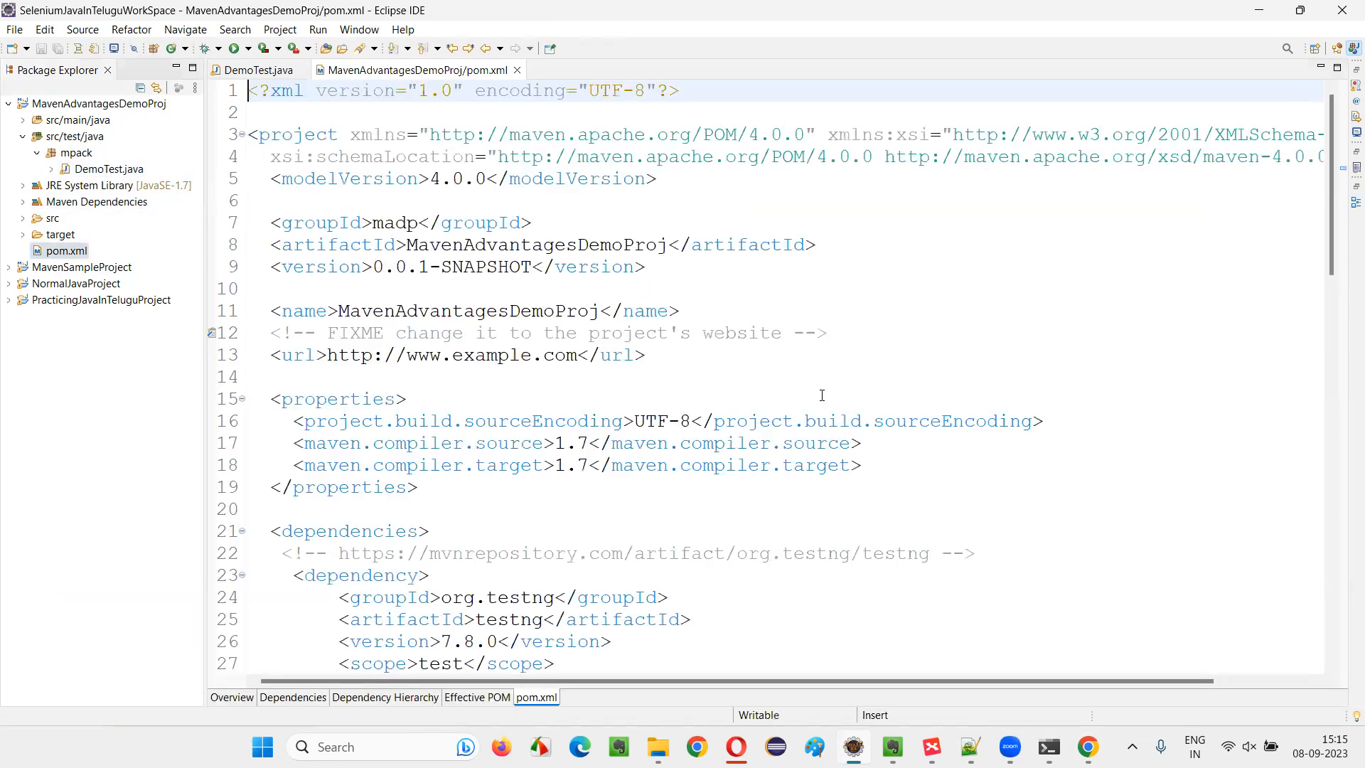
pyautogui.scroll(-13, 875, 314)
pyautogui.scroll(-6, 875, 314)
pyautogui.scroll(5, 853, 323)
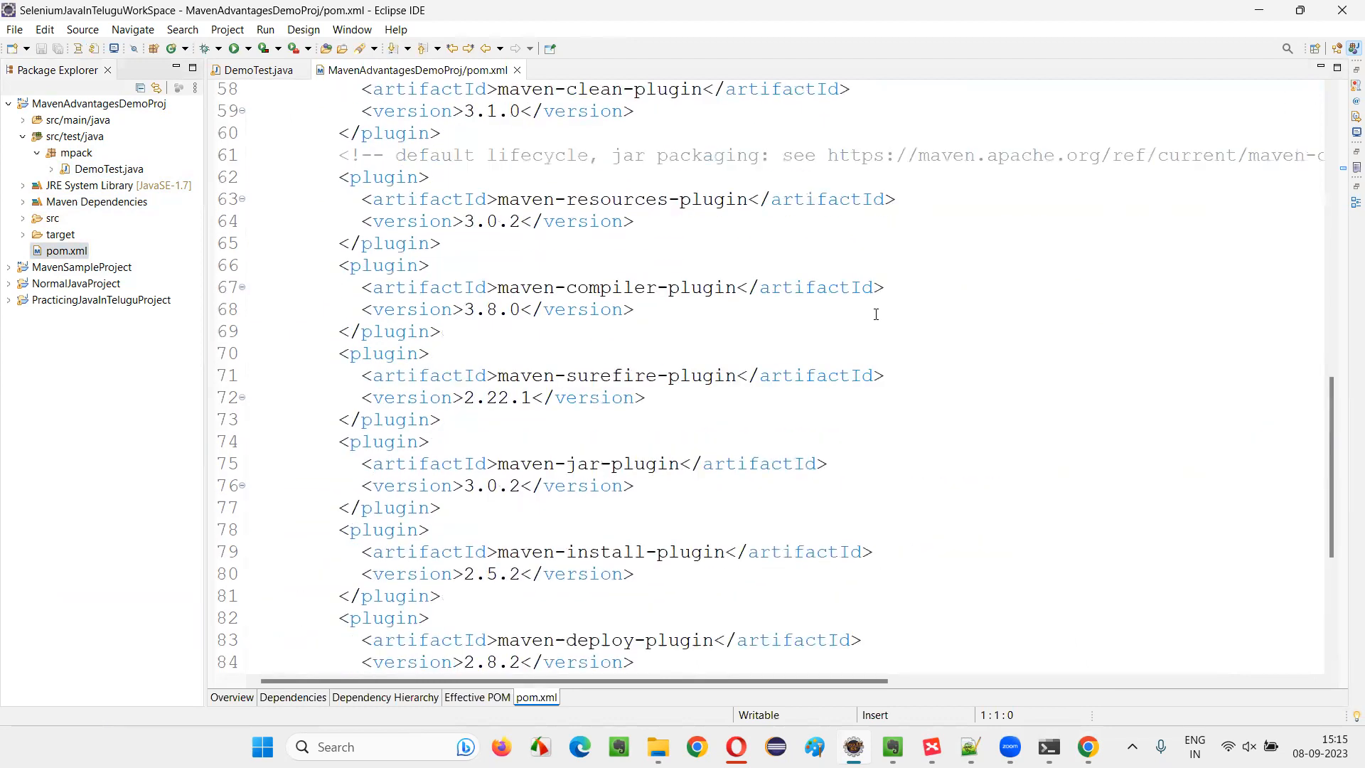
pyautogui.moveTo(432, 369); pyautogui.dragTo(621, 429)
pyautogui.click(621, 428)
pyautogui.moveTo(362, 355); pyautogui.dragTo(639, 438)
pyautogui.click(640, 438)
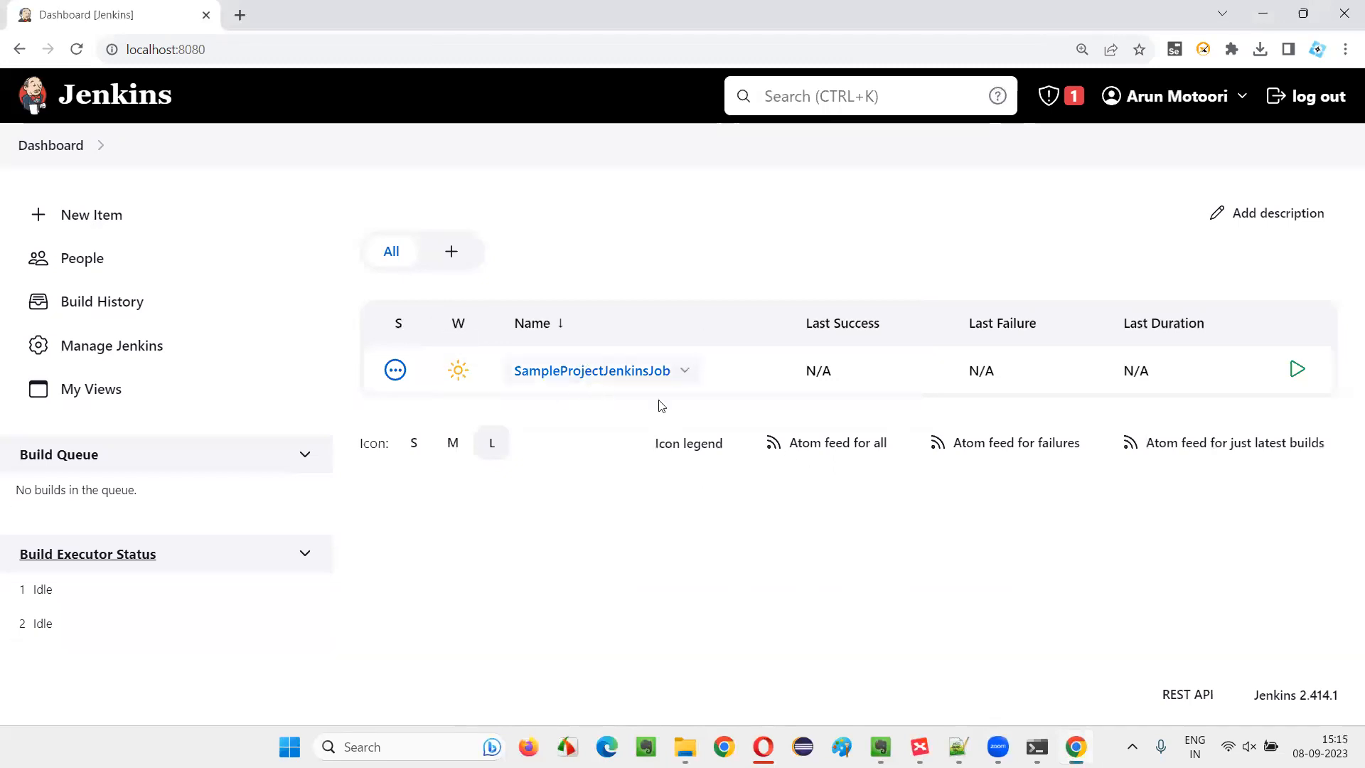
# Switch to the Jenkins dashboard in Chrome and start a build of SampleProjectJenkinsJob
pyautogui.moveTo(1075, 747)
pyautogui.moveTo(679, 372)
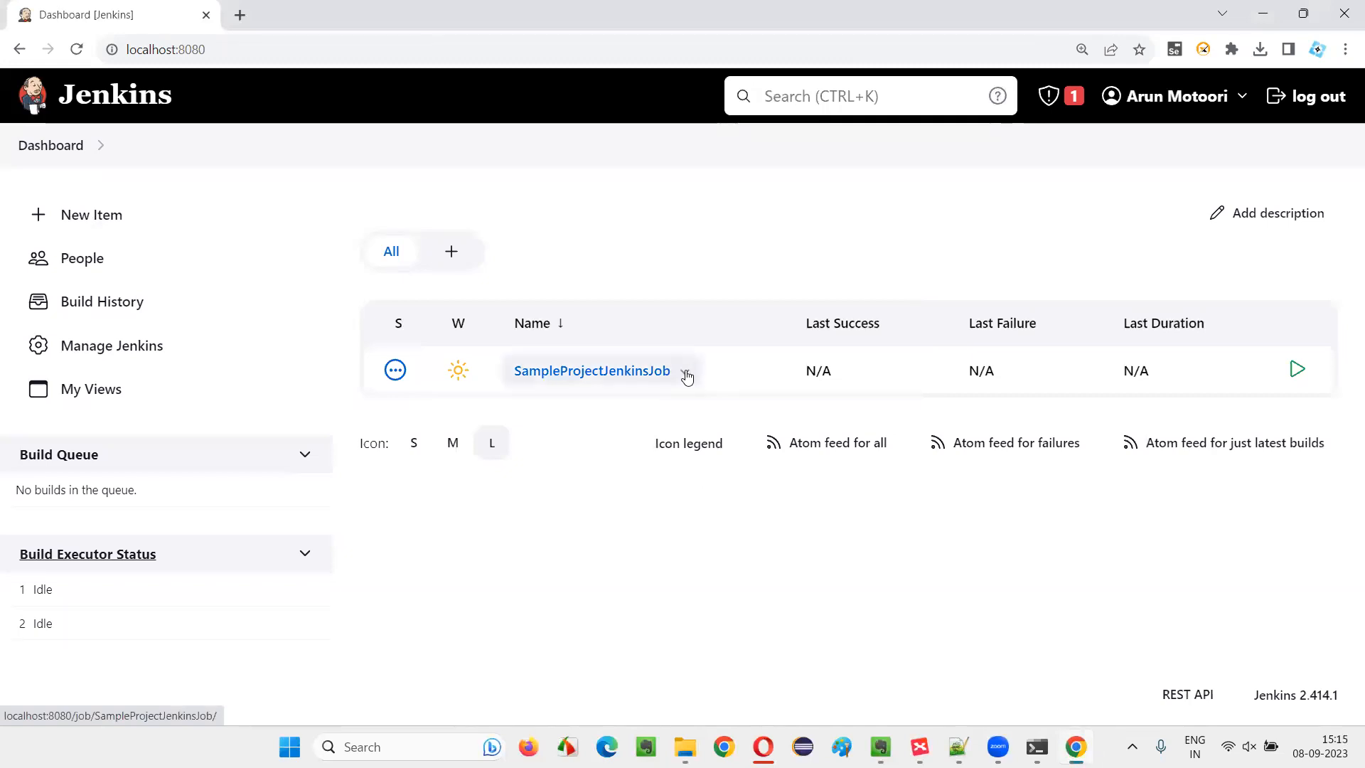
pyautogui.click(685, 372)
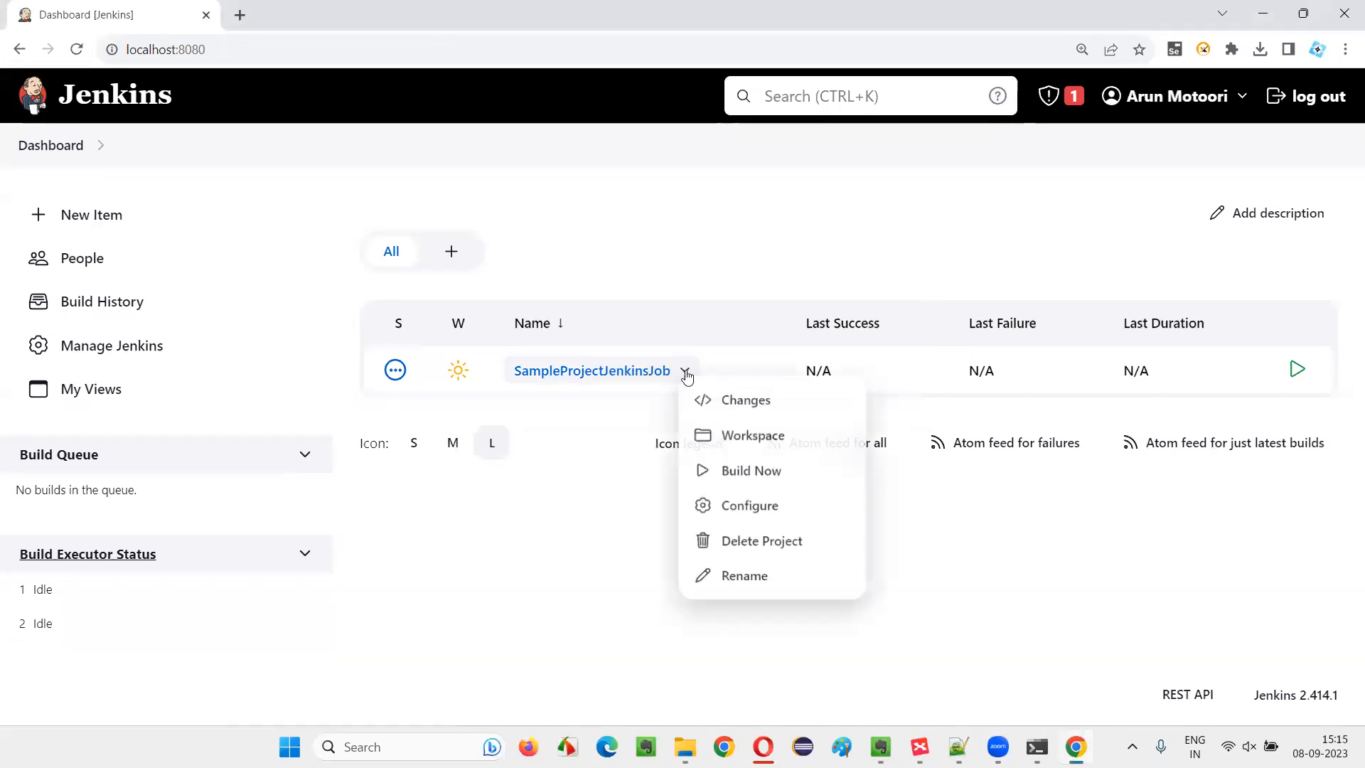
pyautogui.click(777, 479)
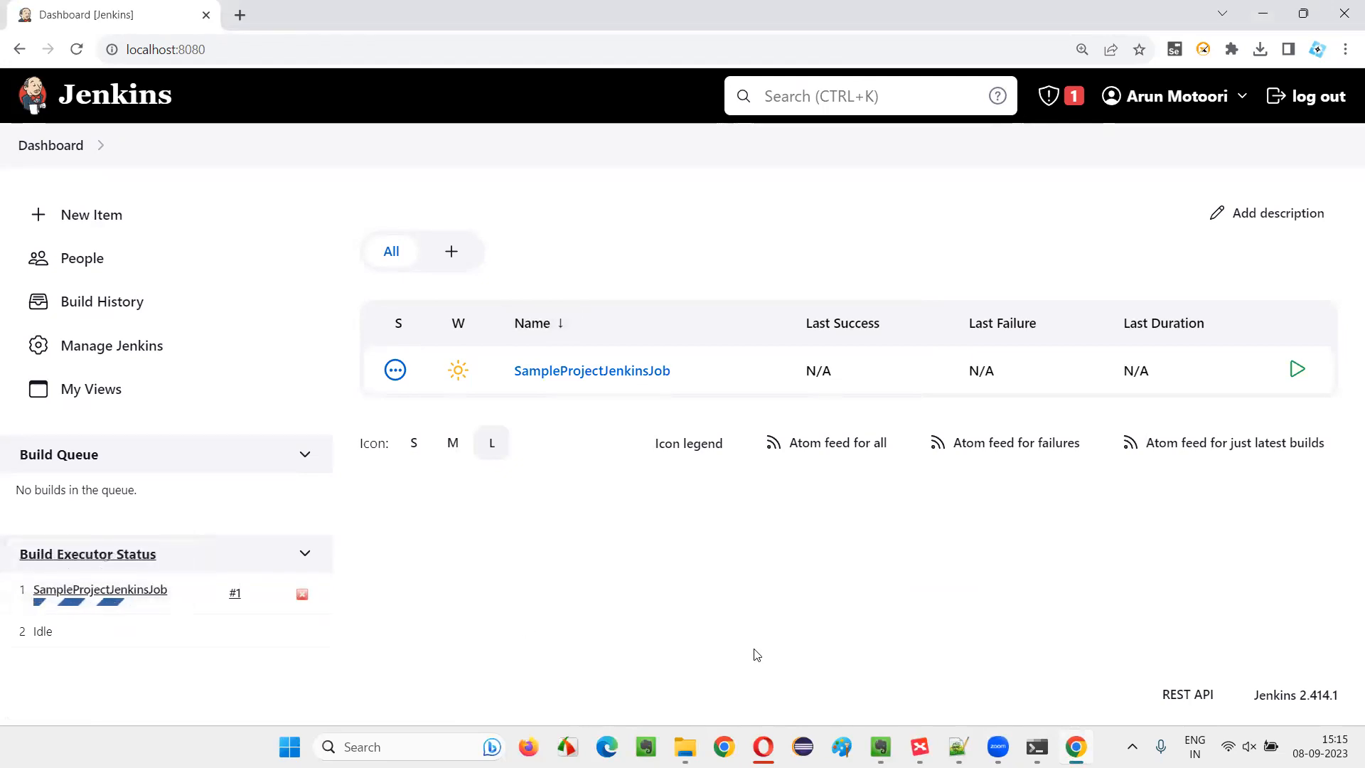
# Open the console output of the running build #1 of SampleProjectJenkinsJob
pyautogui.click(106, 590)
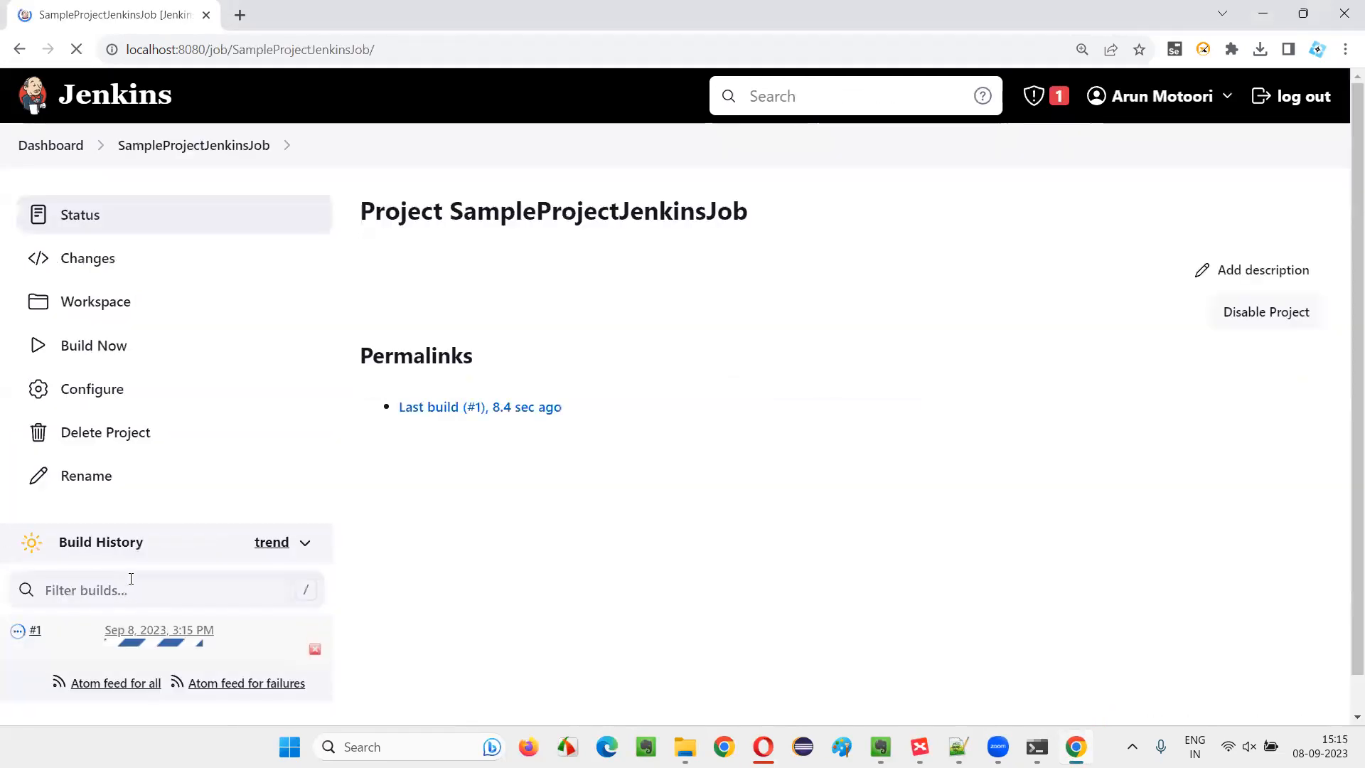
pyautogui.click(146, 630)
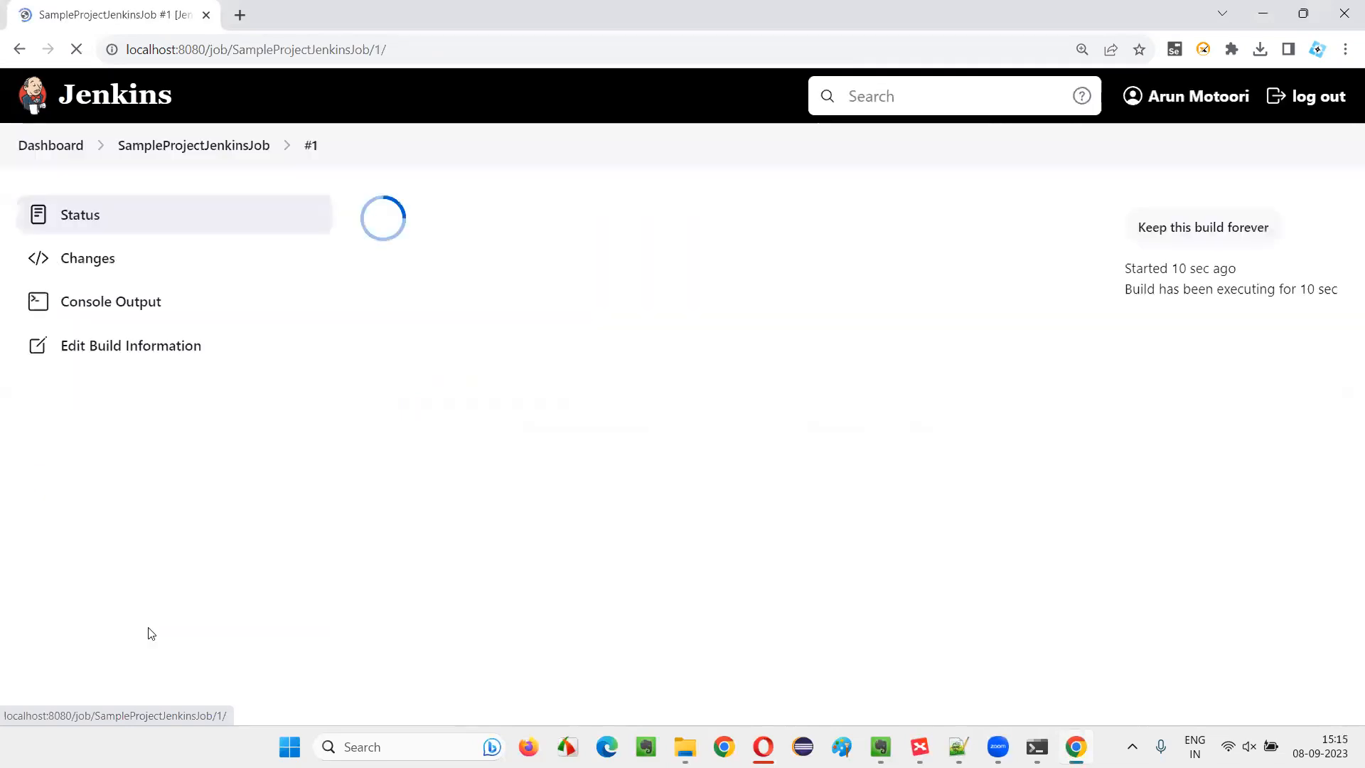
pyautogui.click(137, 300)
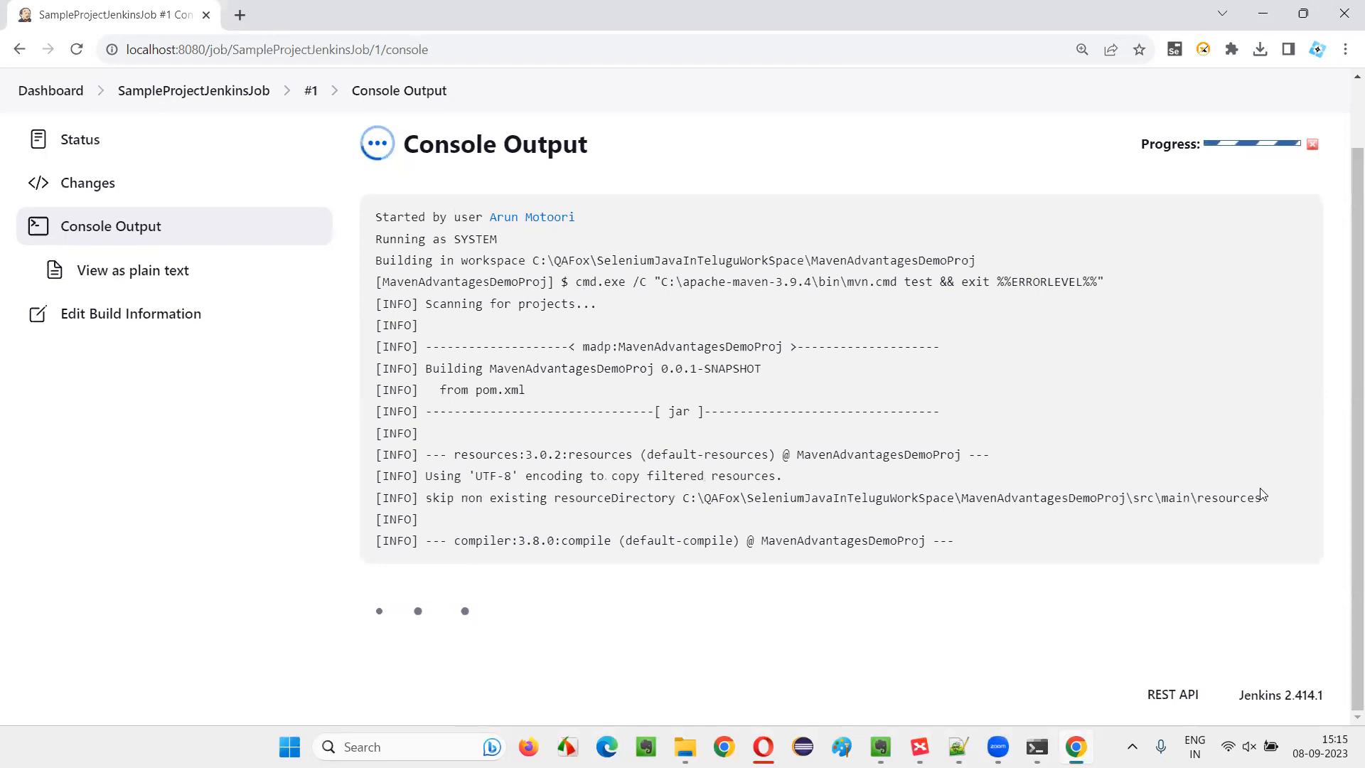
# Review the test results, build status and TestNG report processing at the end of build #1's console output
pyautogui.click(920, 746)
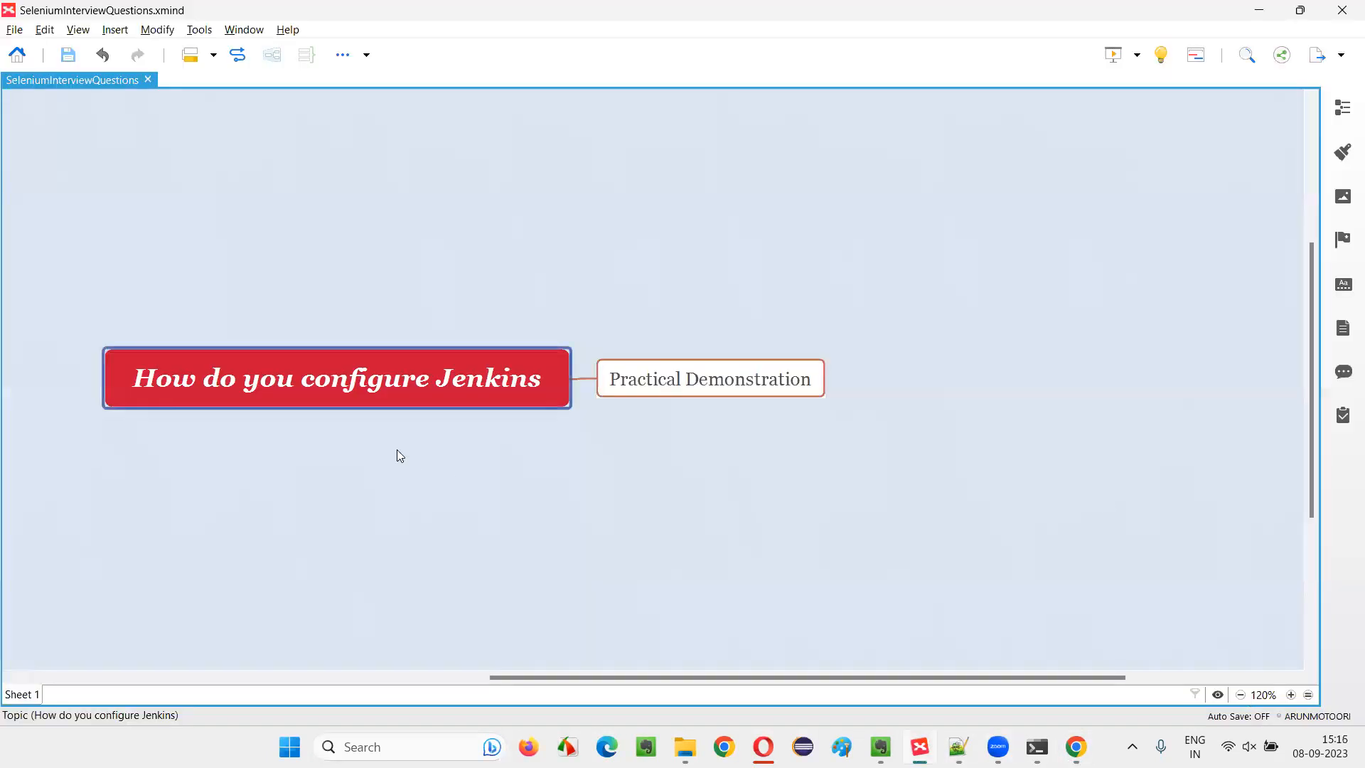
pyautogui.click(919, 746)
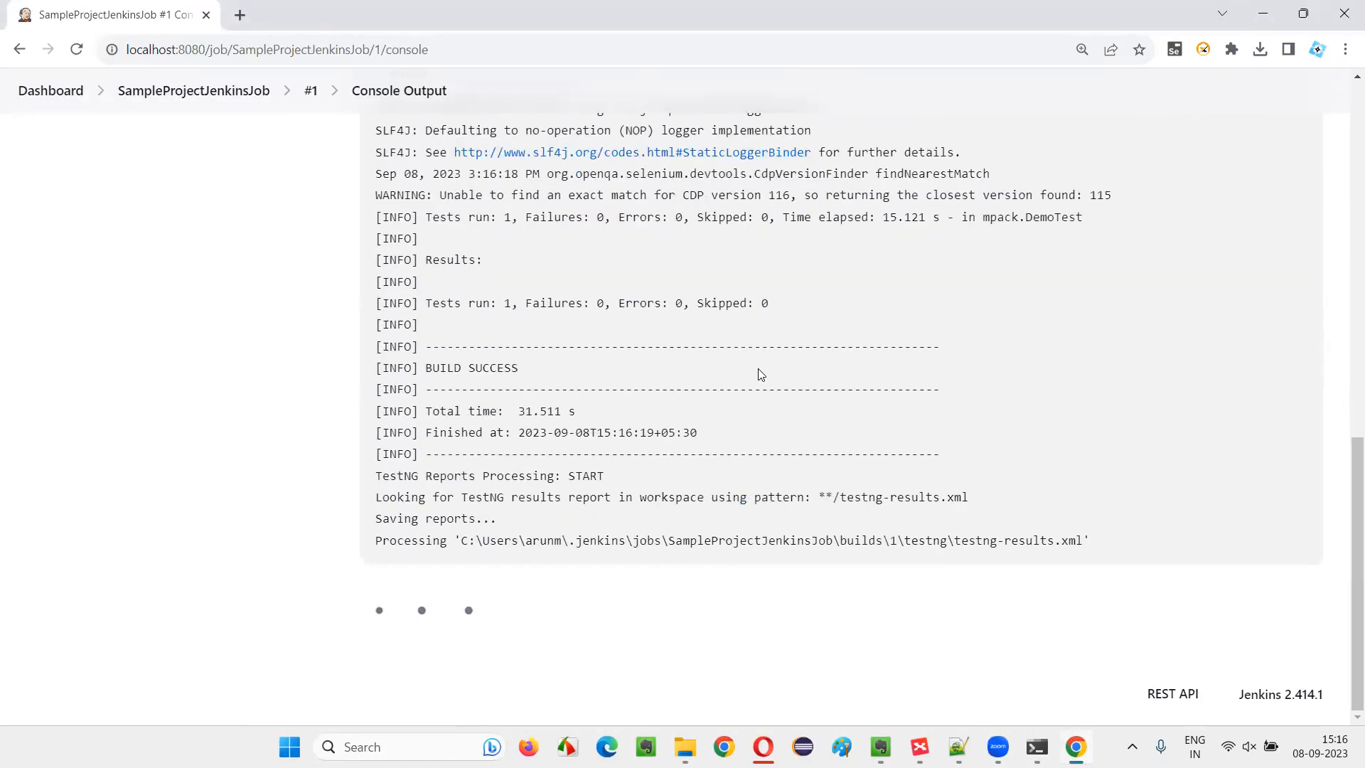
pyautogui.moveTo(453, 307); pyautogui.dragTo(653, 419)
pyautogui.click(786, 432)
pyautogui.moveTo(414, 369); pyautogui.dragTo(942, 605)
pyautogui.click(846, 441)
pyautogui.scroll(10, 838, 427)
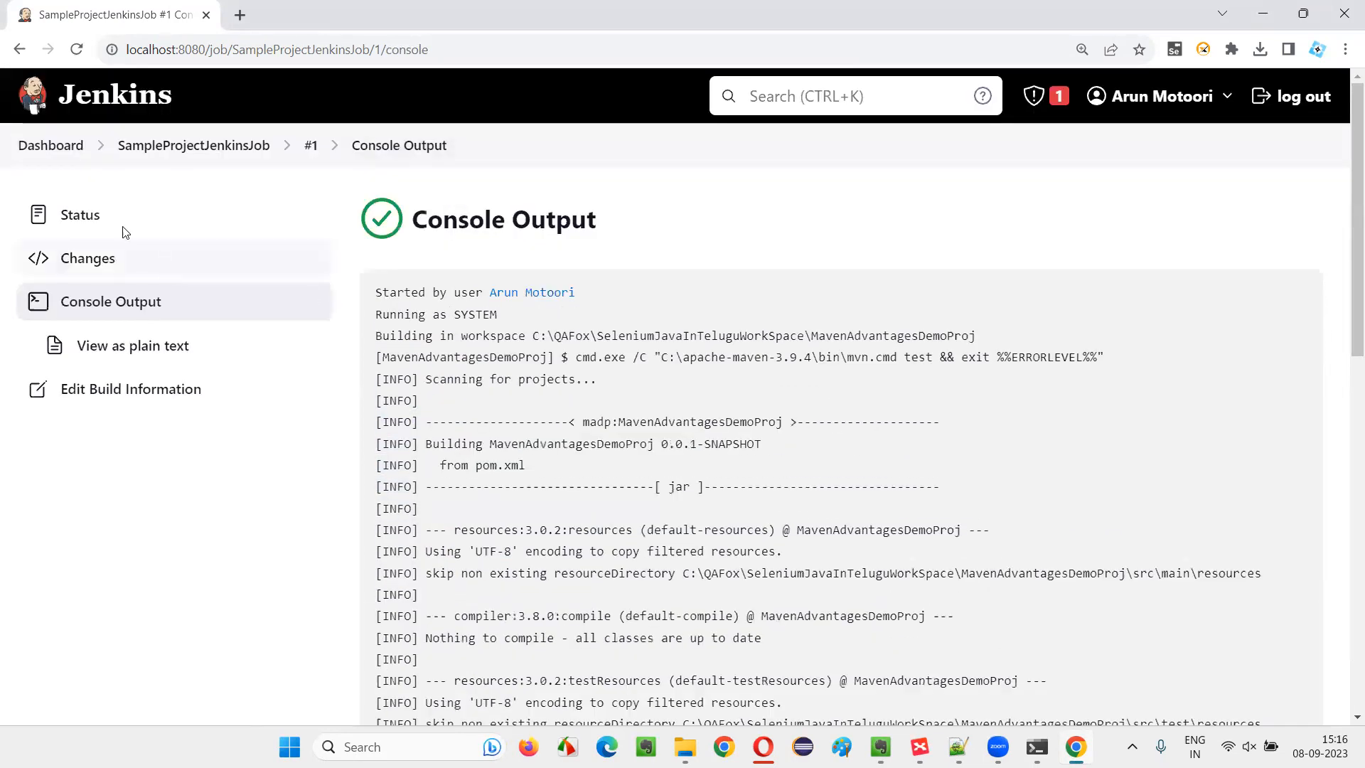
# Turn off the periodic build trigger in SampleProjectJenkinsJob's configuration, then apply and save the job
pyautogui.click(58, 146)
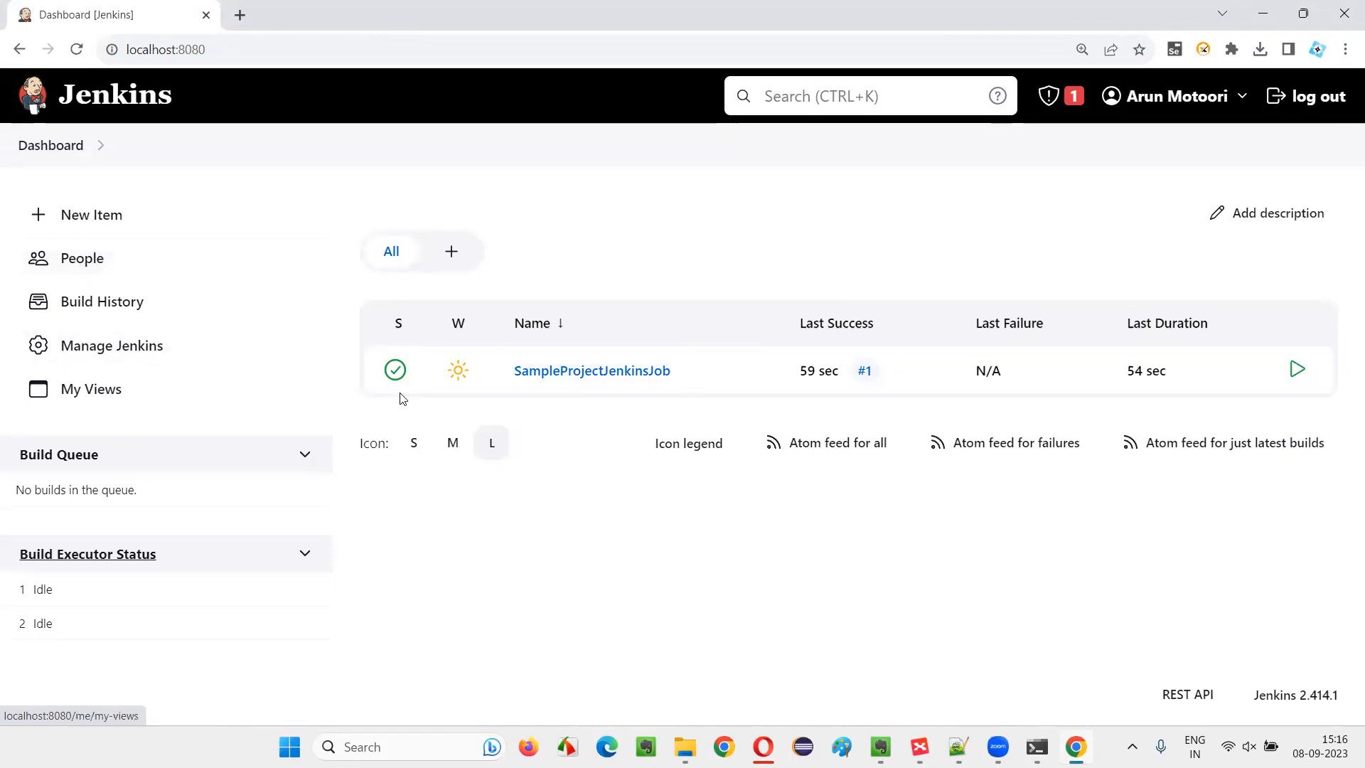
pyautogui.click(684, 372)
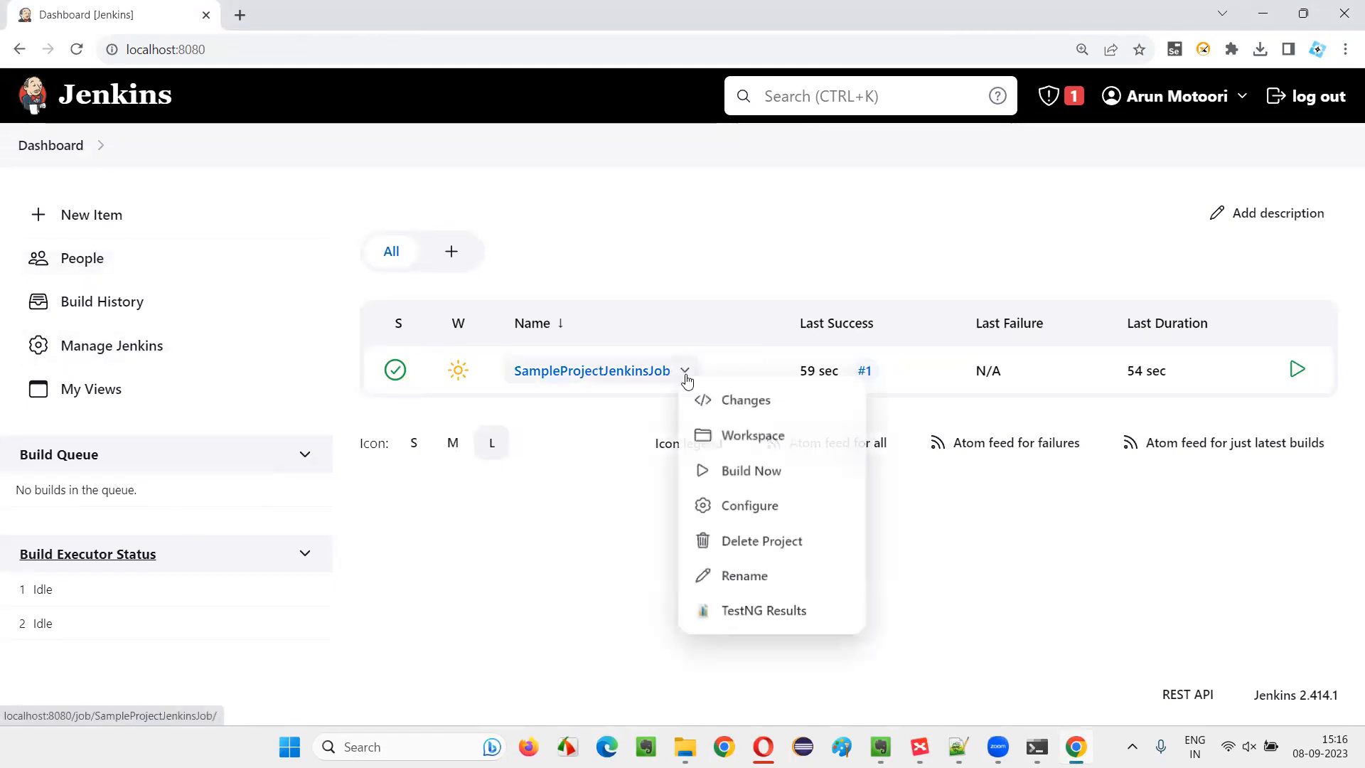
pyautogui.click(765, 510)
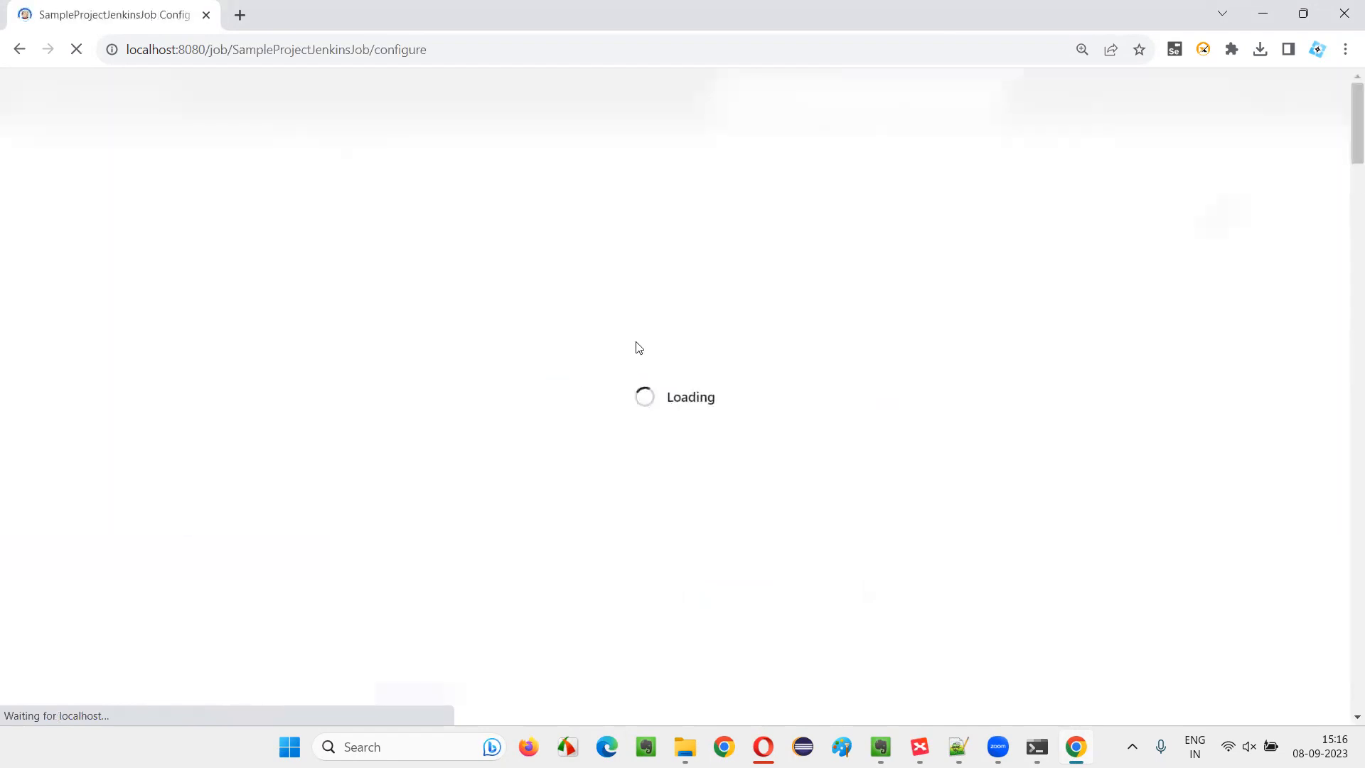
pyautogui.scroll(-3, 637, 349)
pyautogui.scroll(-5, 637, 347)
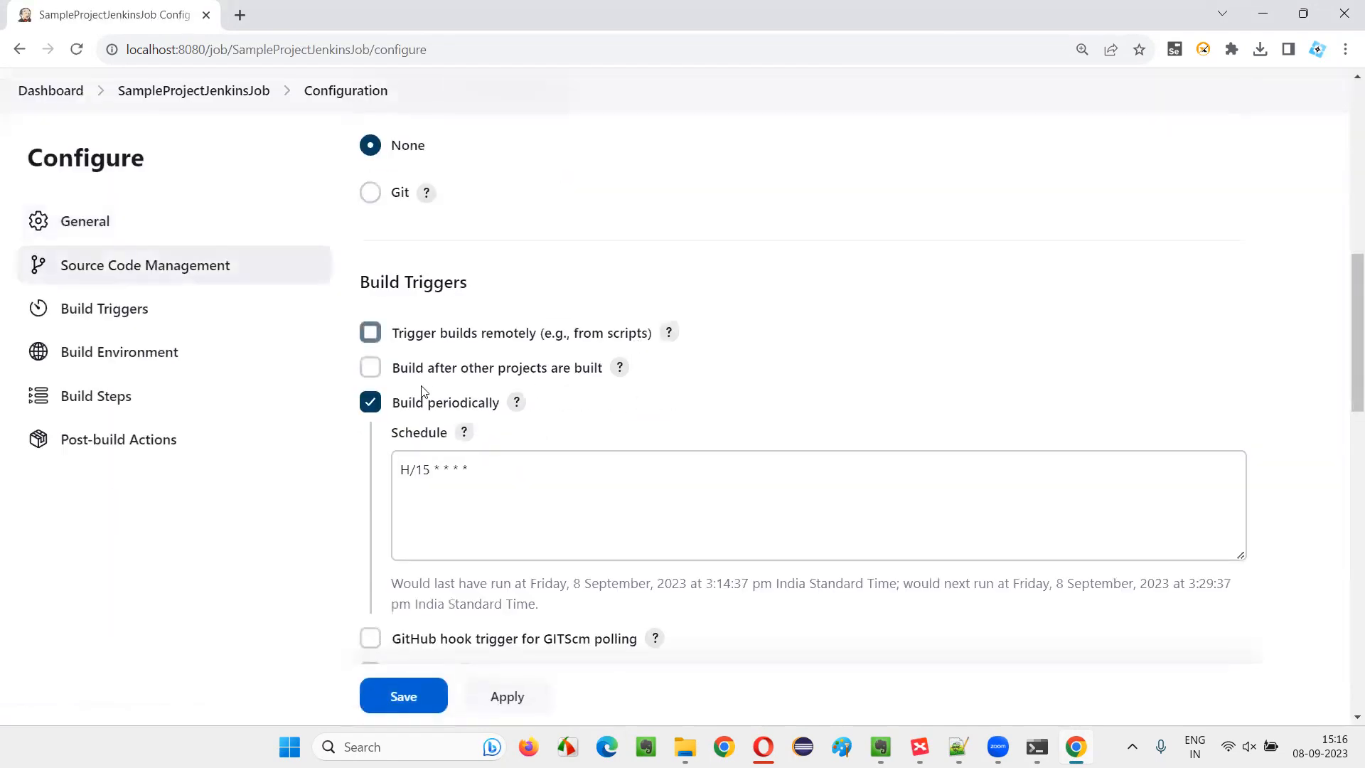
pyautogui.click(370, 401)
pyautogui.scroll(-10, 1012, 469)
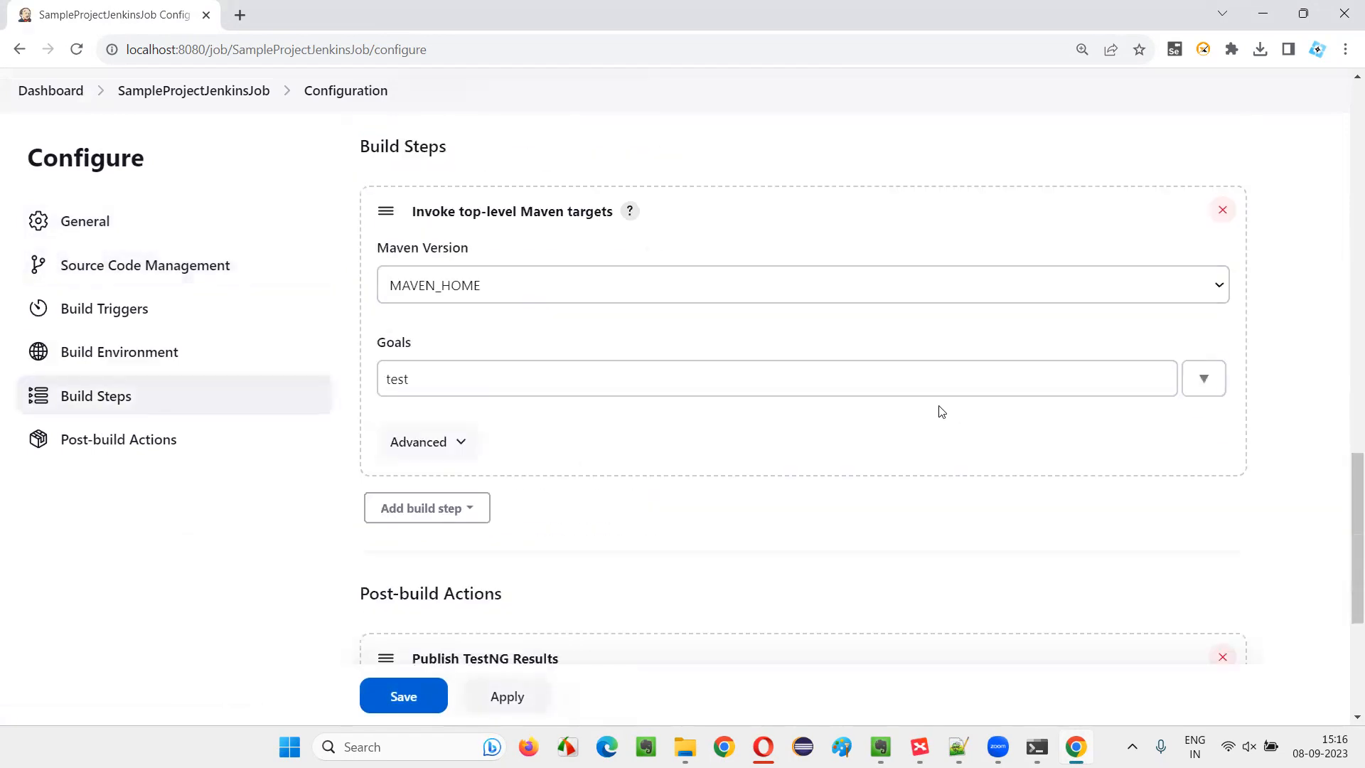
pyautogui.click(489, 702)
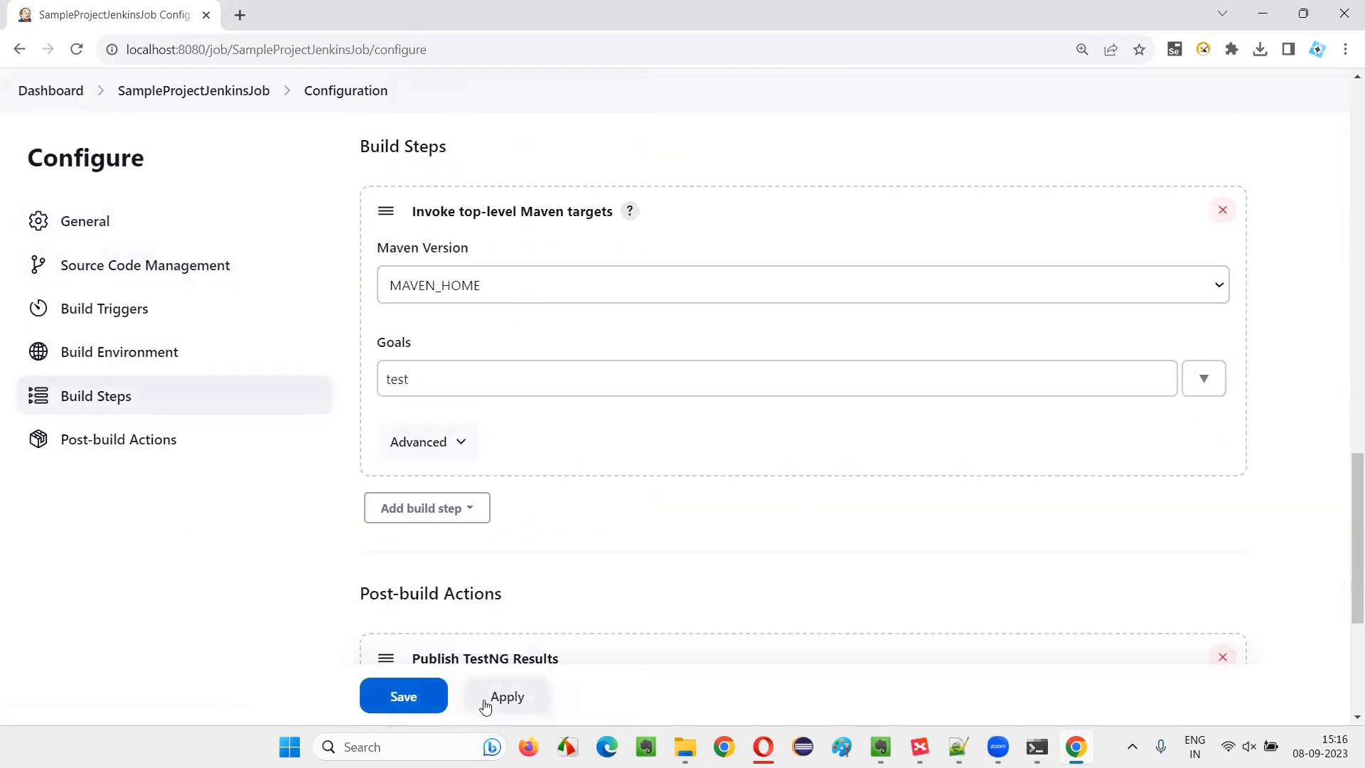
pyautogui.click(396, 701)
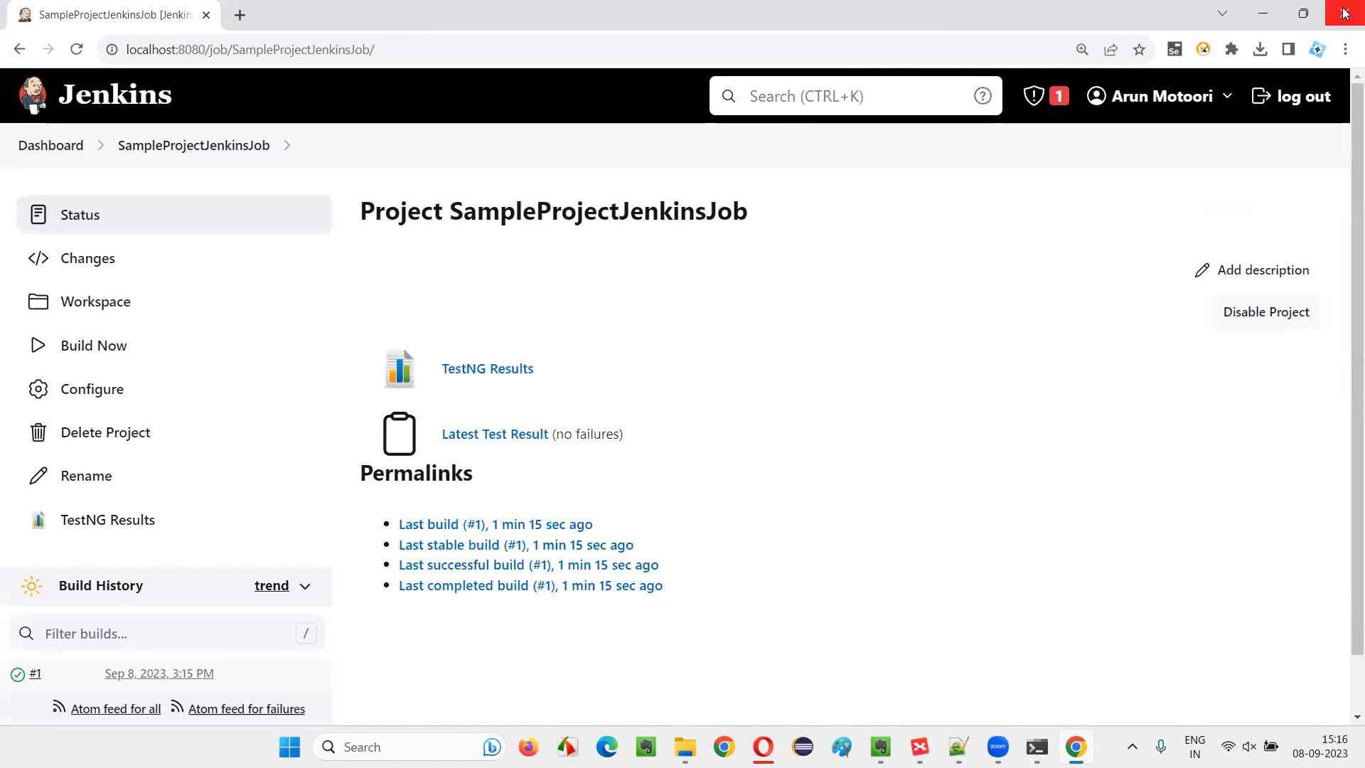
# Close the Chrome and apache-maven-3.9.4 folder windows, and switch to the SeleniumInterviewQuestions mind map in XMind with its main topic selected
pyautogui.click(1343, 12)
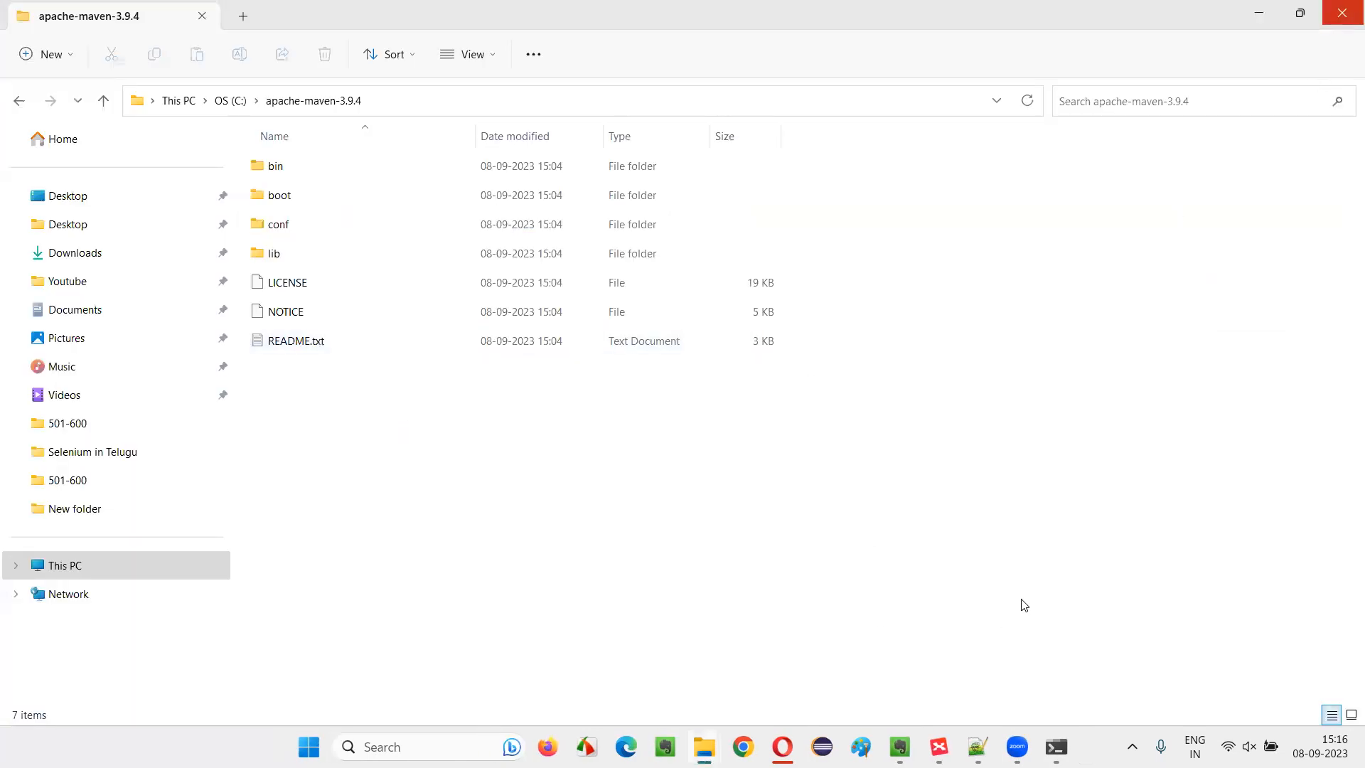
pyautogui.click(1343, 12)
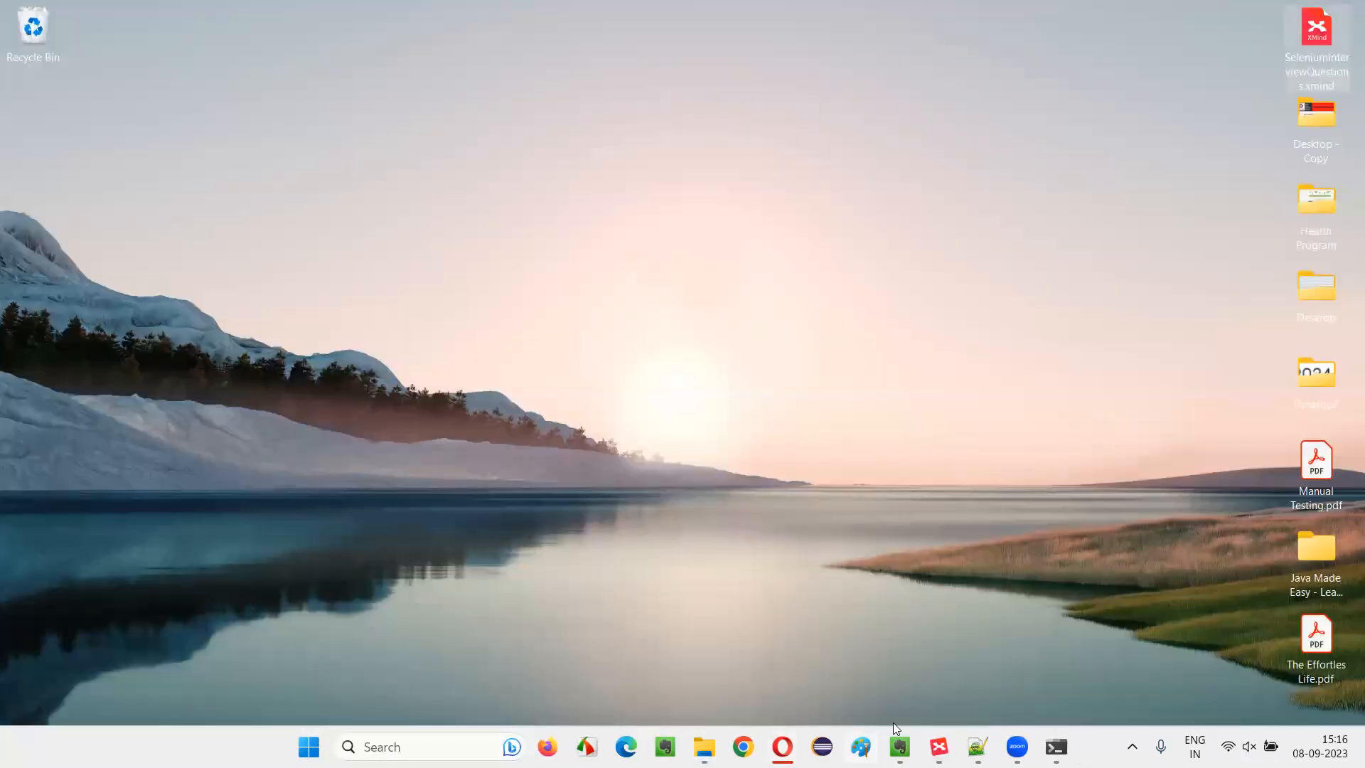
pyautogui.click(938, 746)
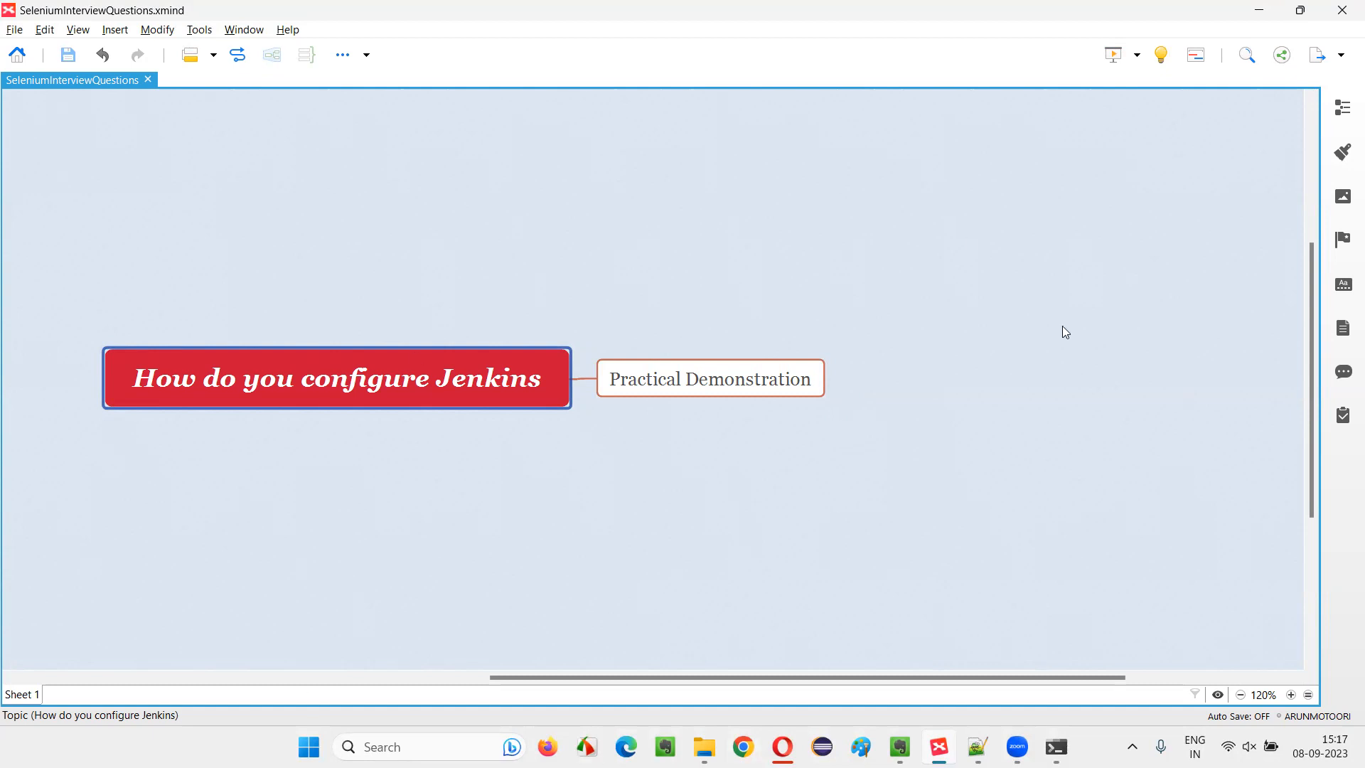
pyautogui.press('Right')
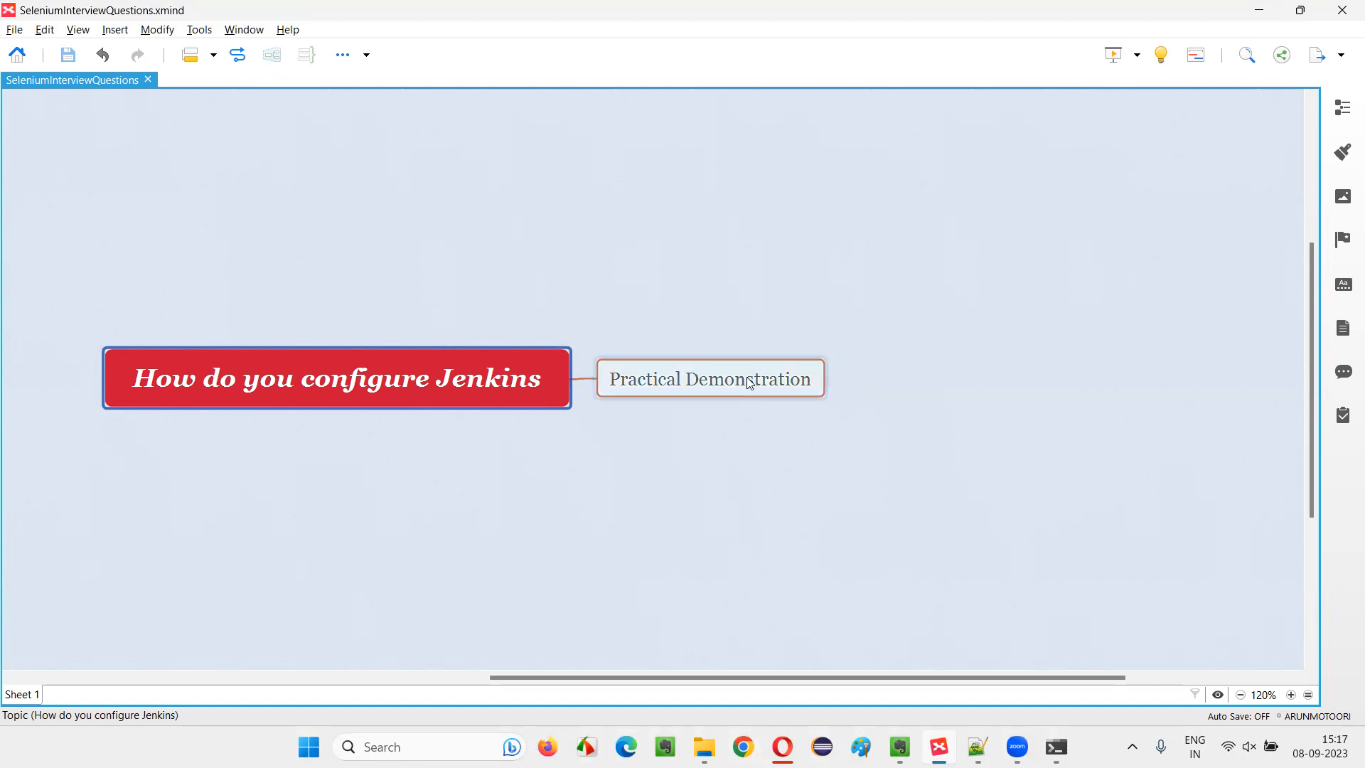
pyautogui.click(352, 390)
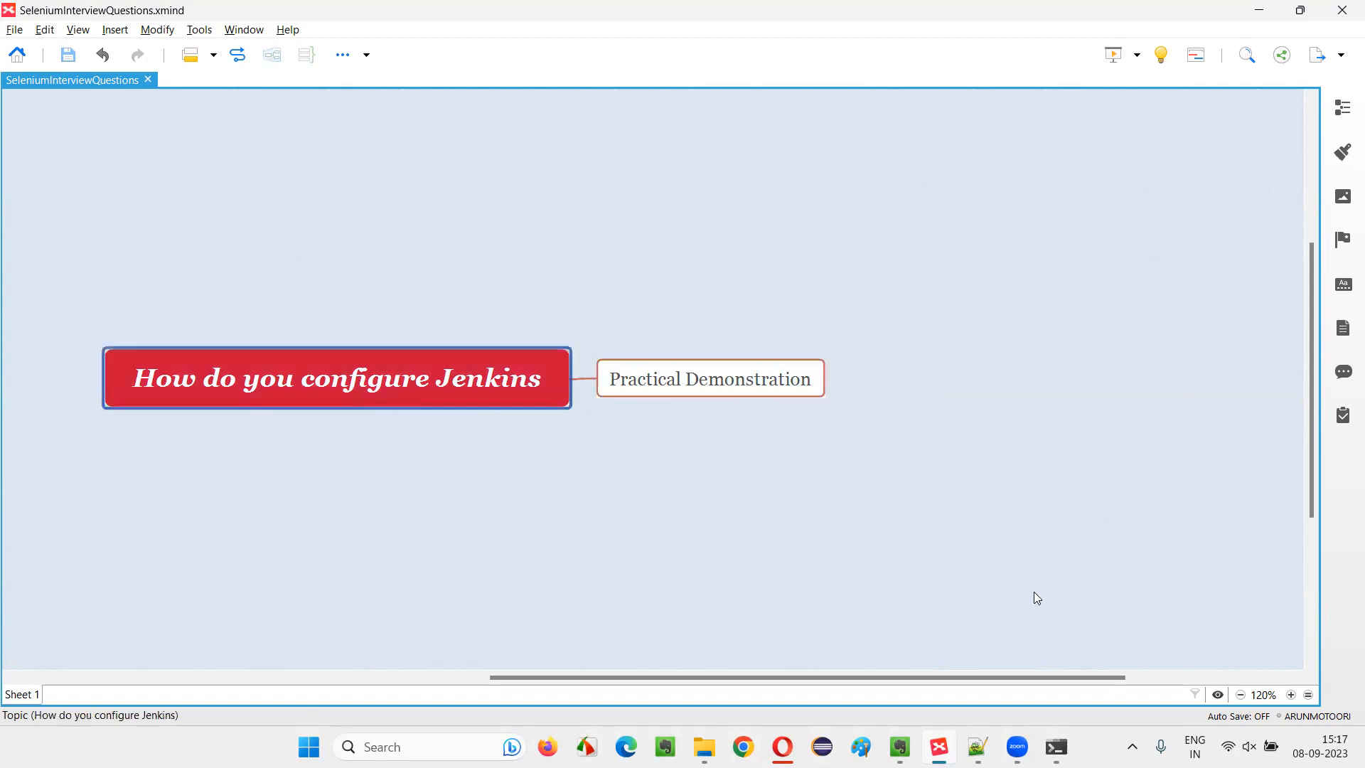